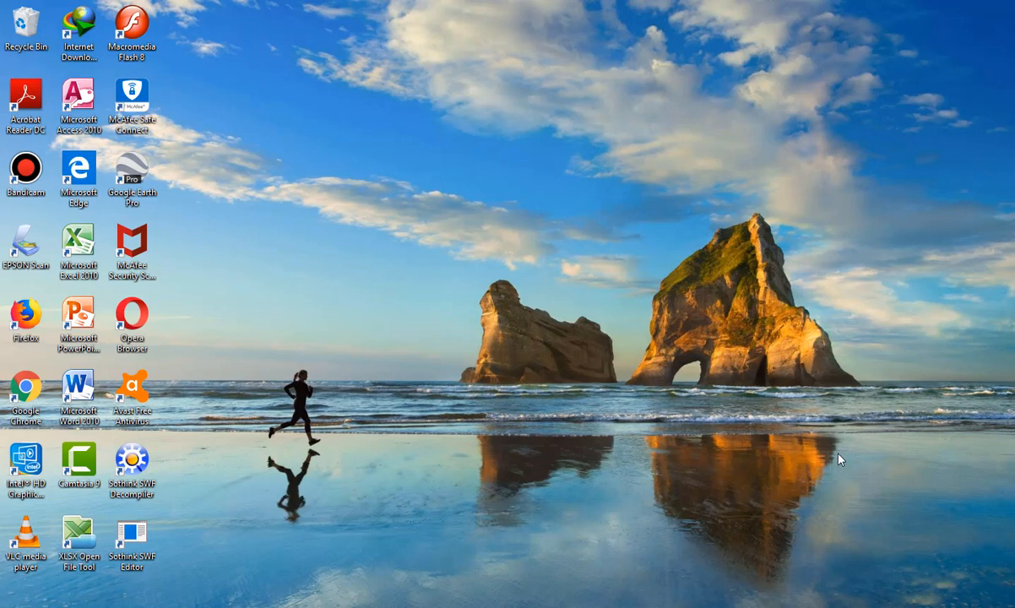
- Launch Macromedia Flash 8, create a blank Flash Document, and select the first frame of Layer 1
double_click(146, 43)
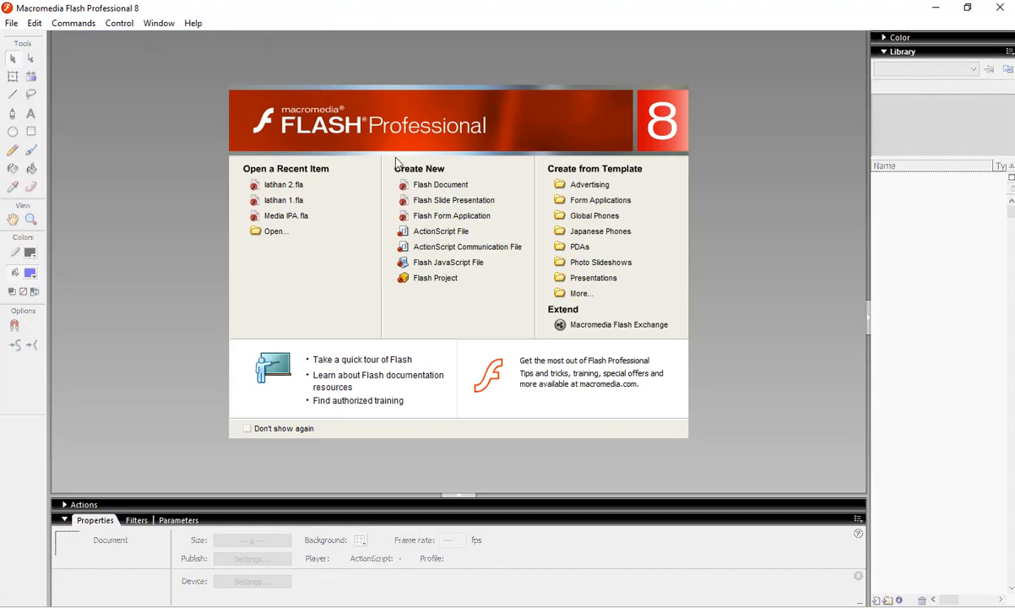
click(441, 185)
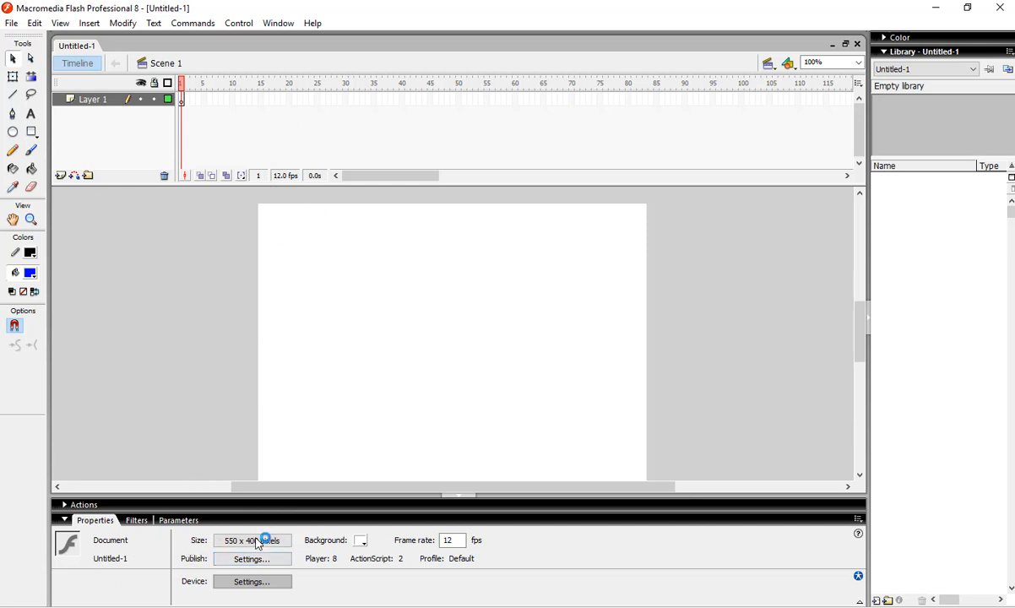
click(184, 105)
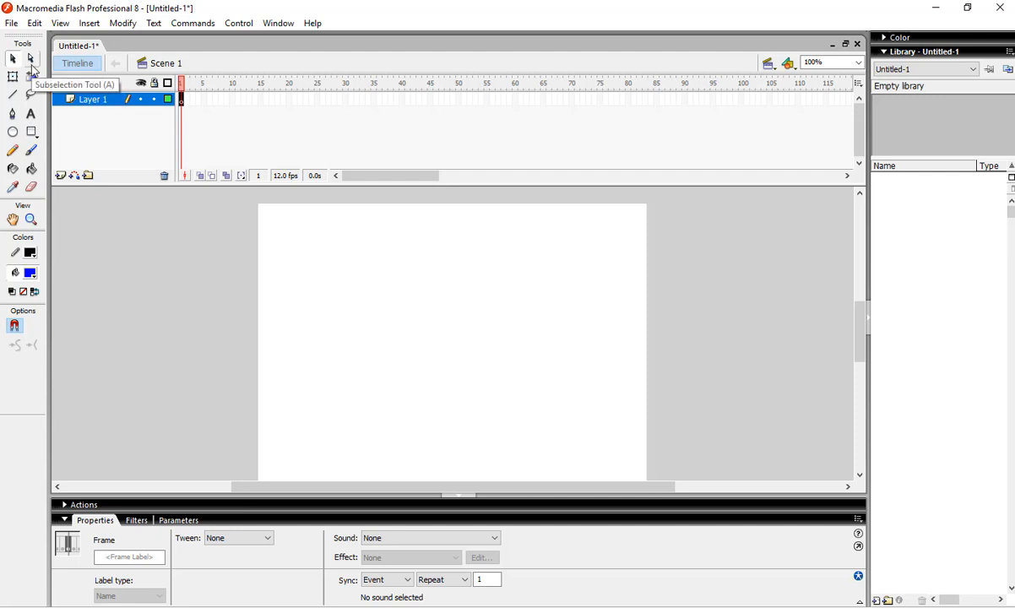
- Show the grid on the stage
click(12, 24)
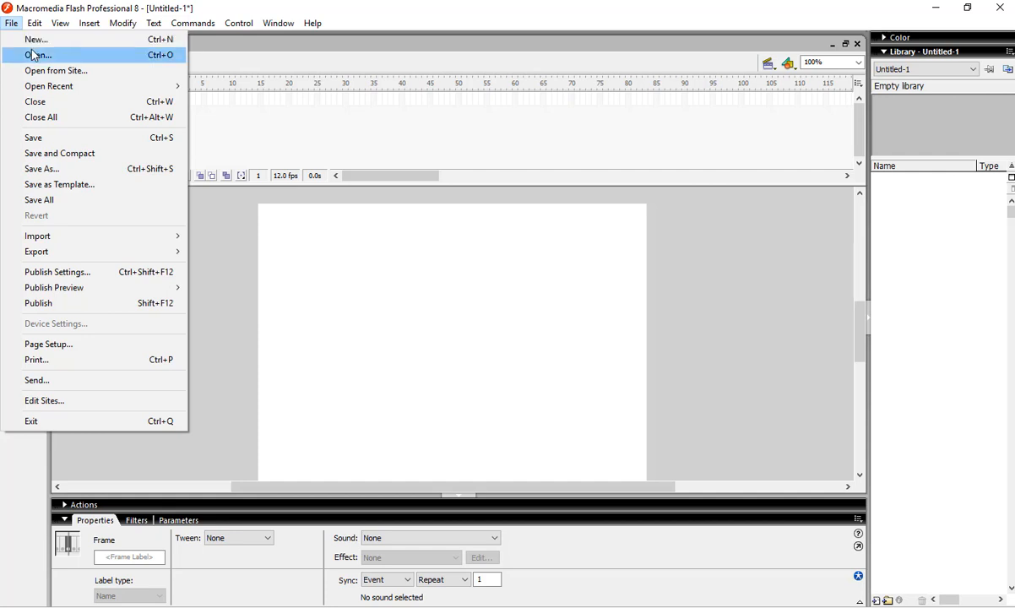
mouse_move(66, 87)
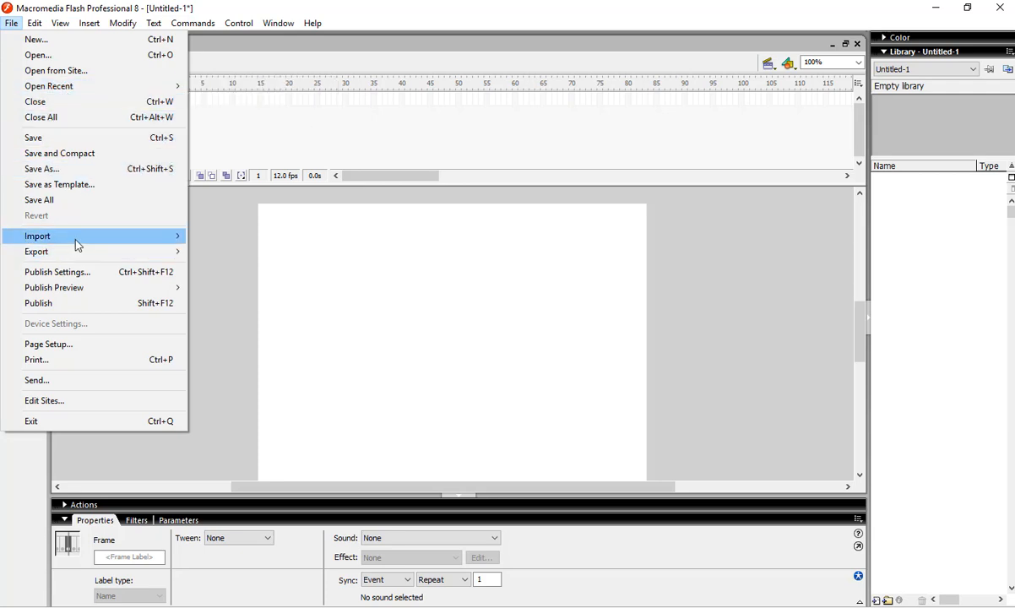
mouse_move(77, 245)
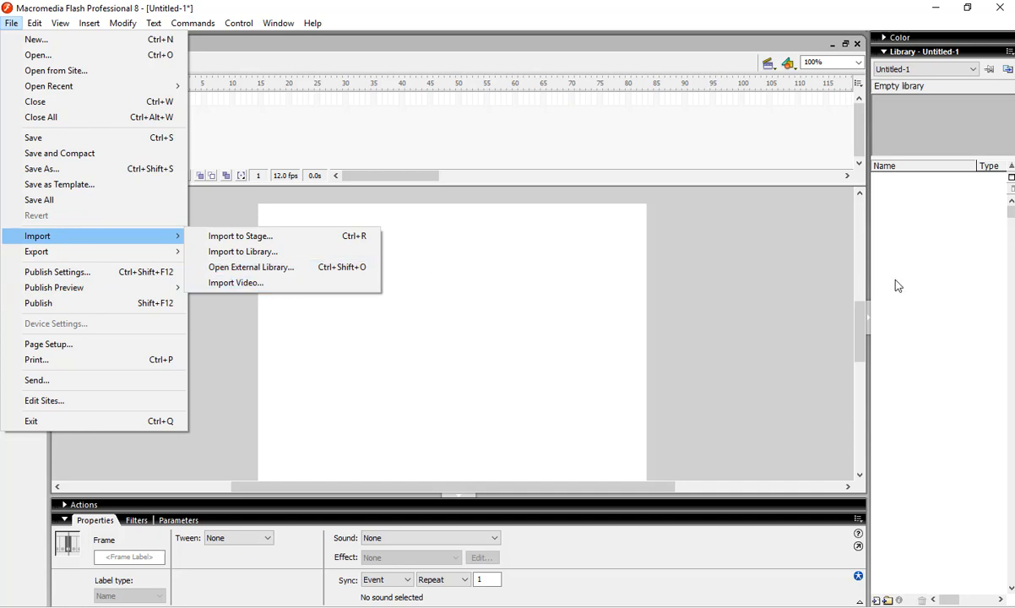
mouse_move(142, 253)
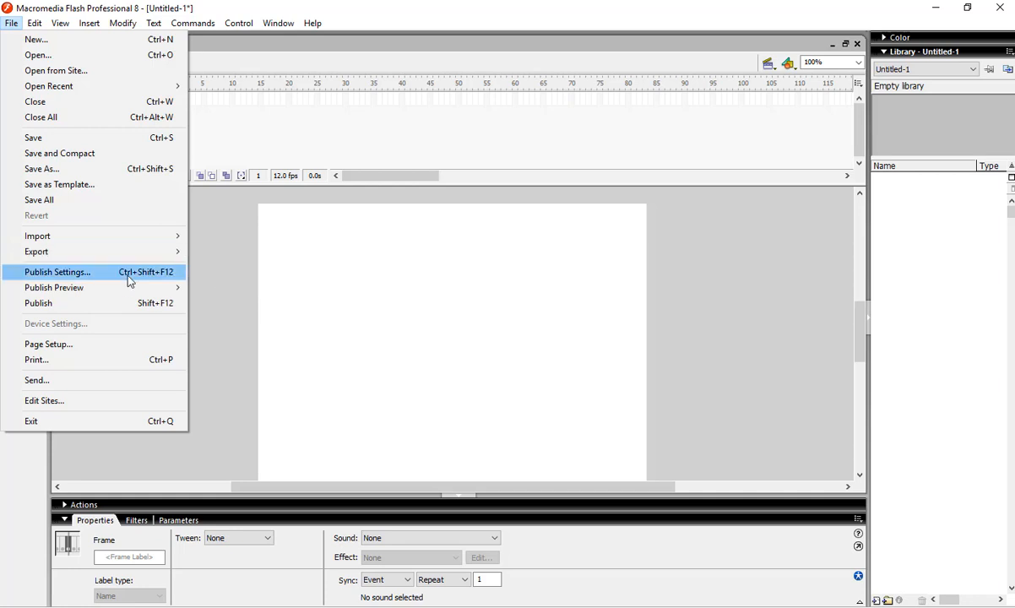
mouse_move(40, 34)
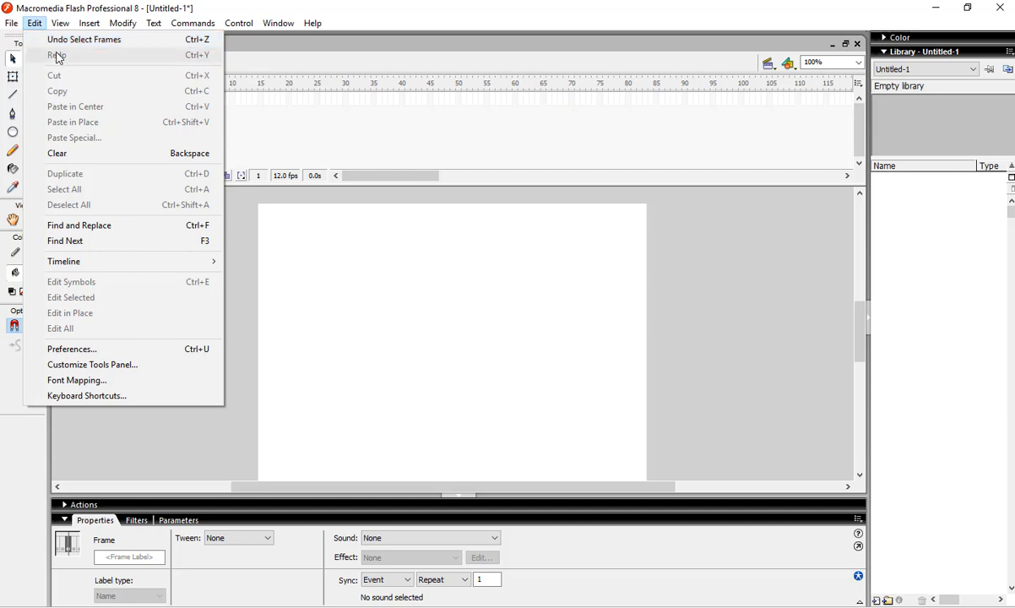
mouse_move(71, 25)
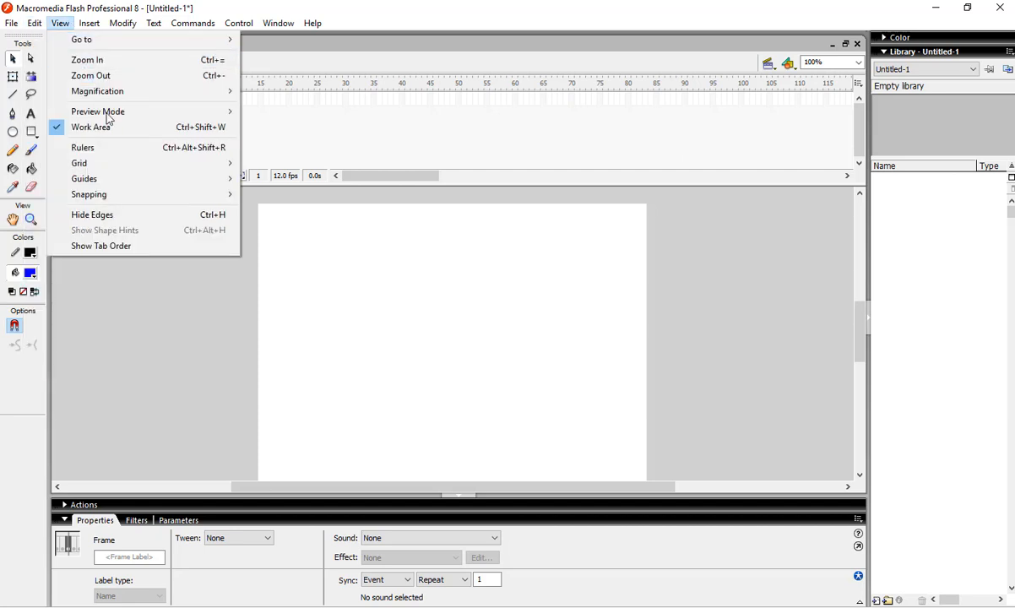
mouse_move(123, 163)
click(286, 167)
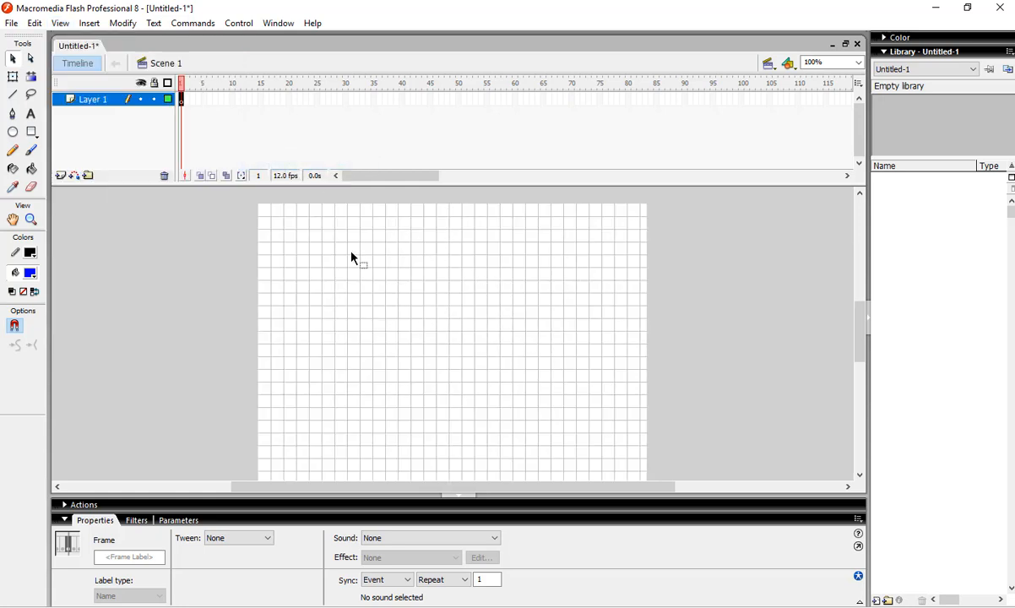
click(85, 25)
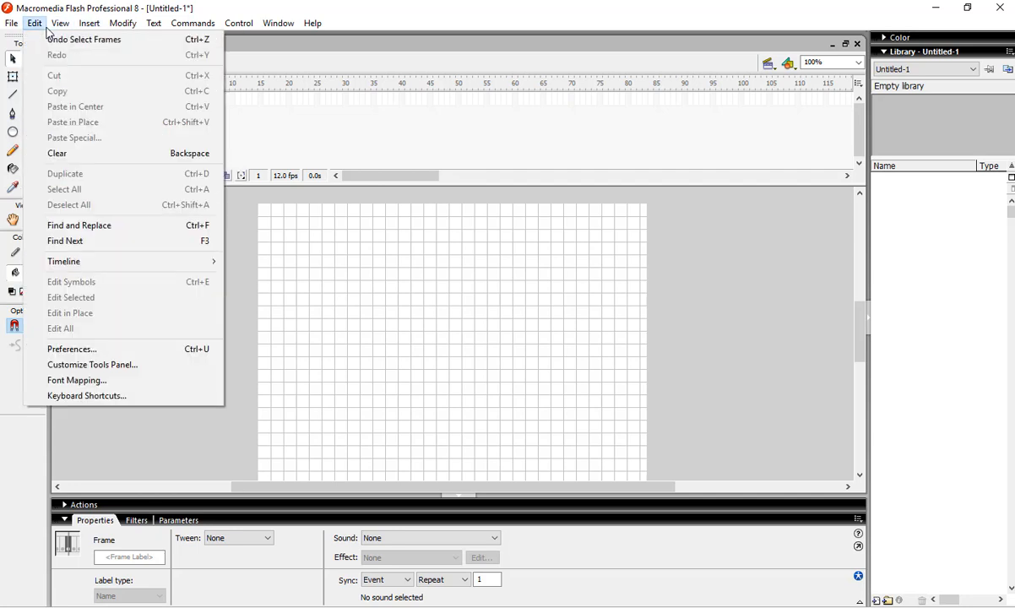
mouse_move(90, 26)
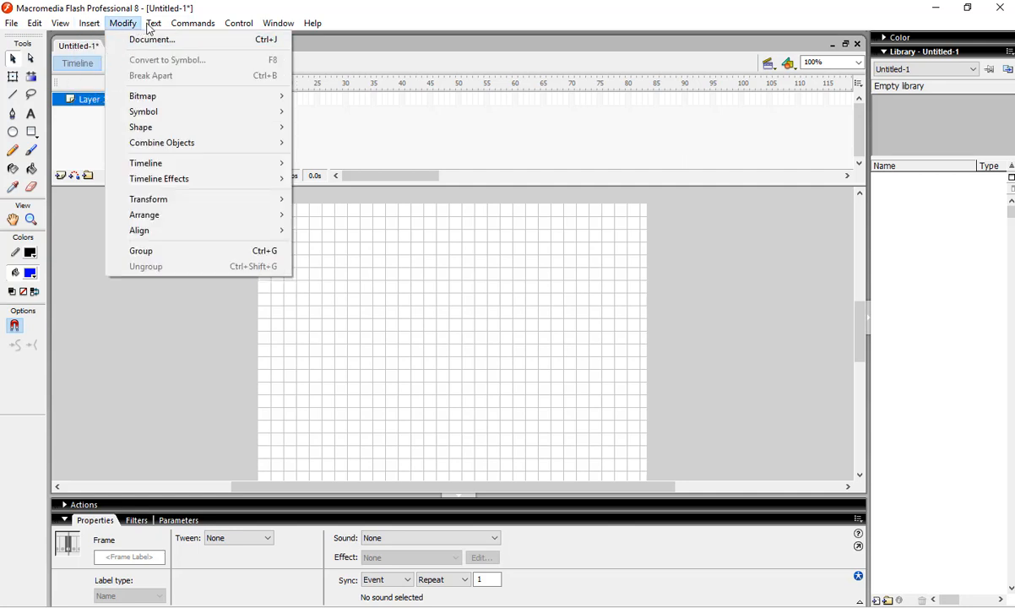
mouse_move(205, 28)
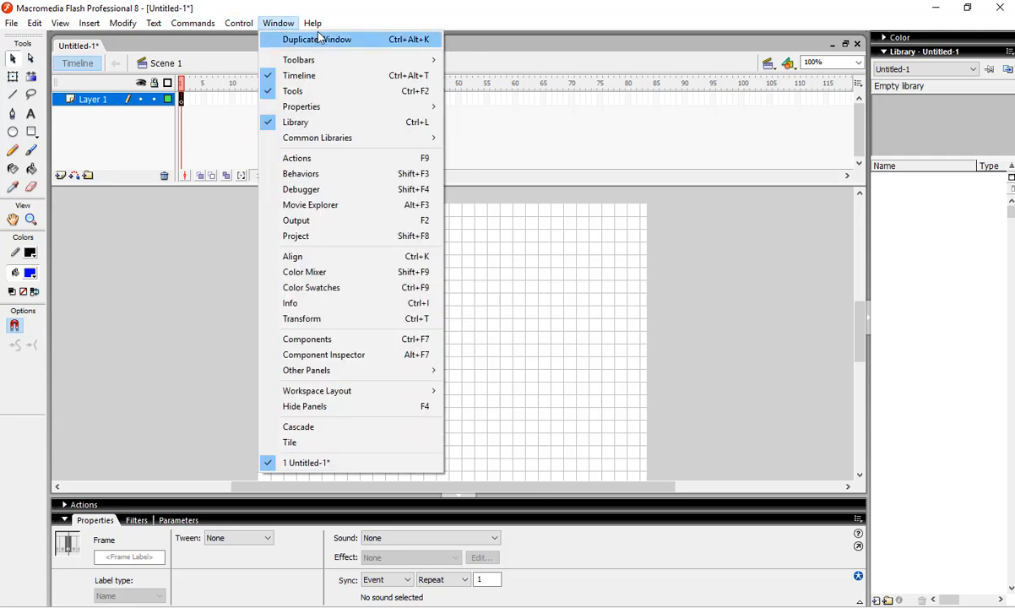
click(614, 246)
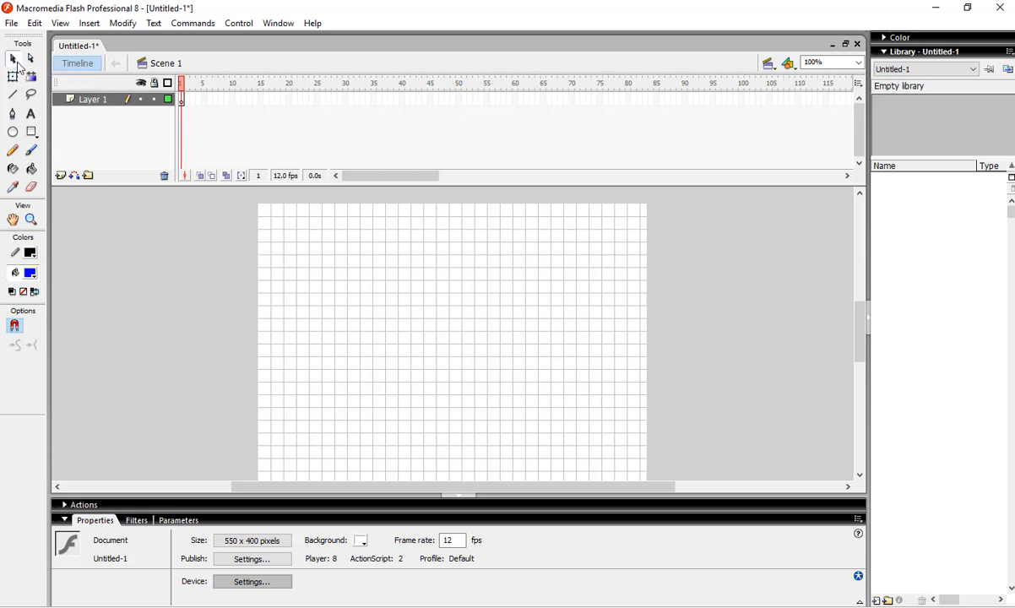
- Draw a blue circle about 71 px in diameter and move it to about X 231, Y 152 on the stage
click(13, 133)
drag(460, 277, 407, 327)
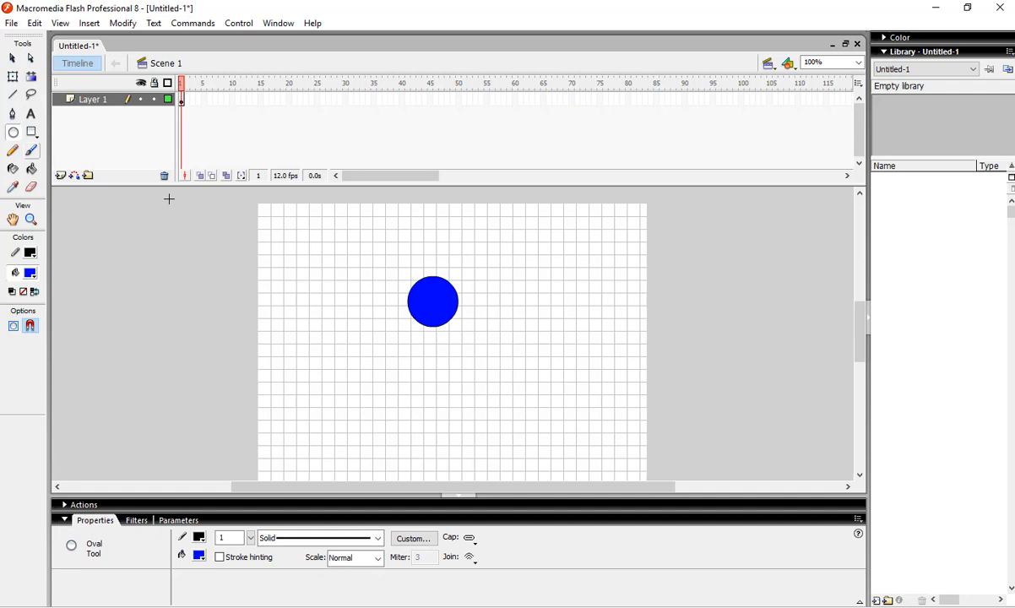
click(14, 60)
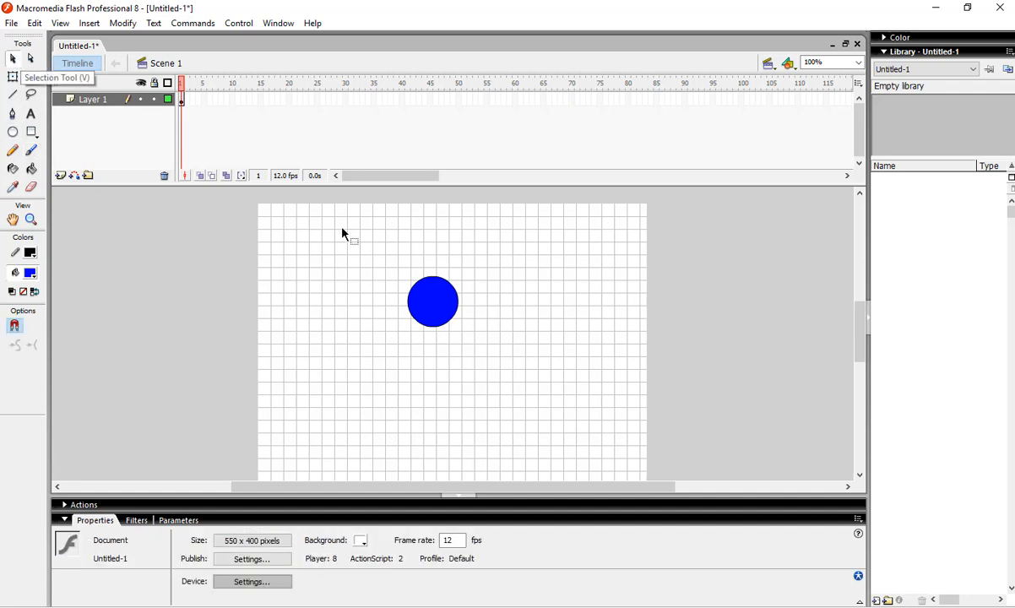
drag(376, 248, 495, 358)
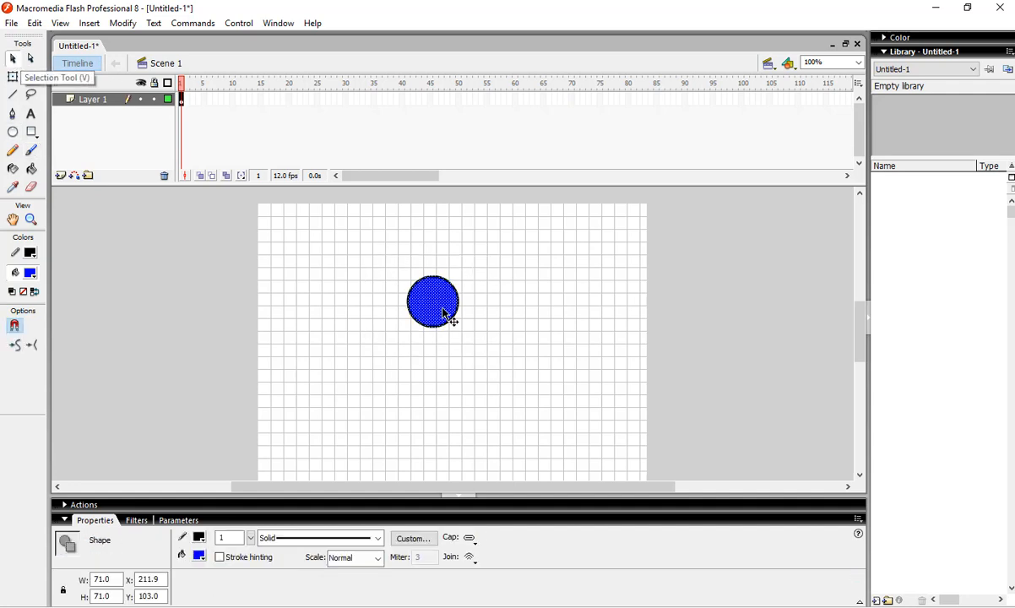
drag(451, 318, 489, 407)
drag(529, 430, 463, 352)
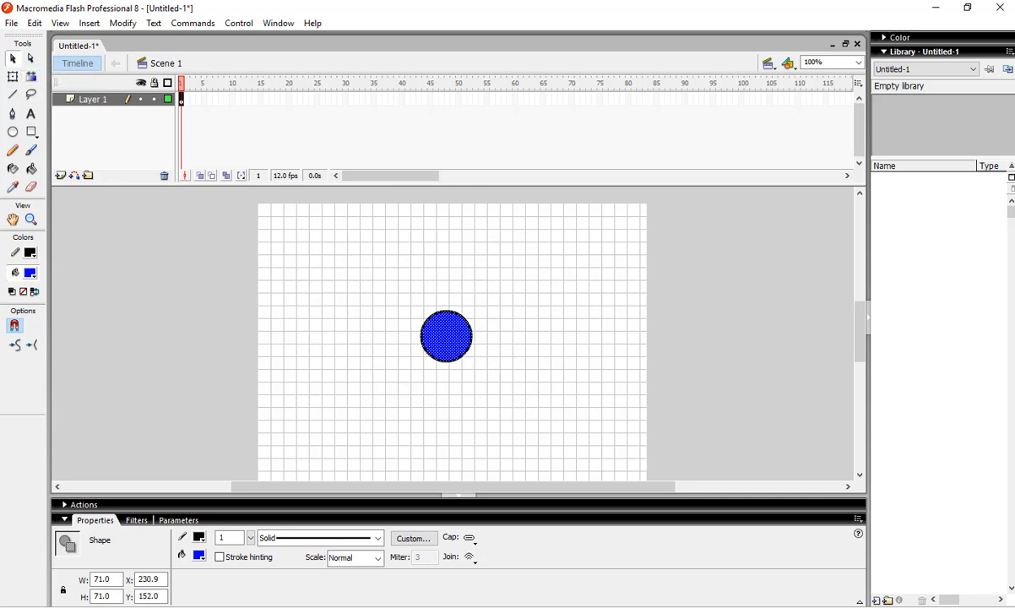
- Reshape the circle with the Subselection tool, pulling its upper and right-hand anchor points out into four finger-like lobes
click(34, 61)
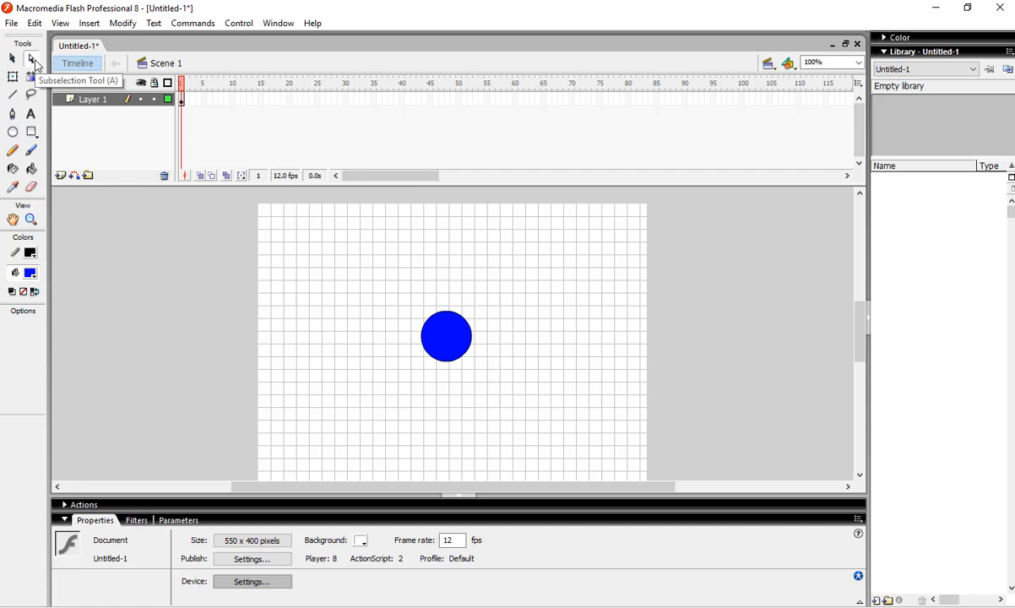
drag(363, 263, 499, 371)
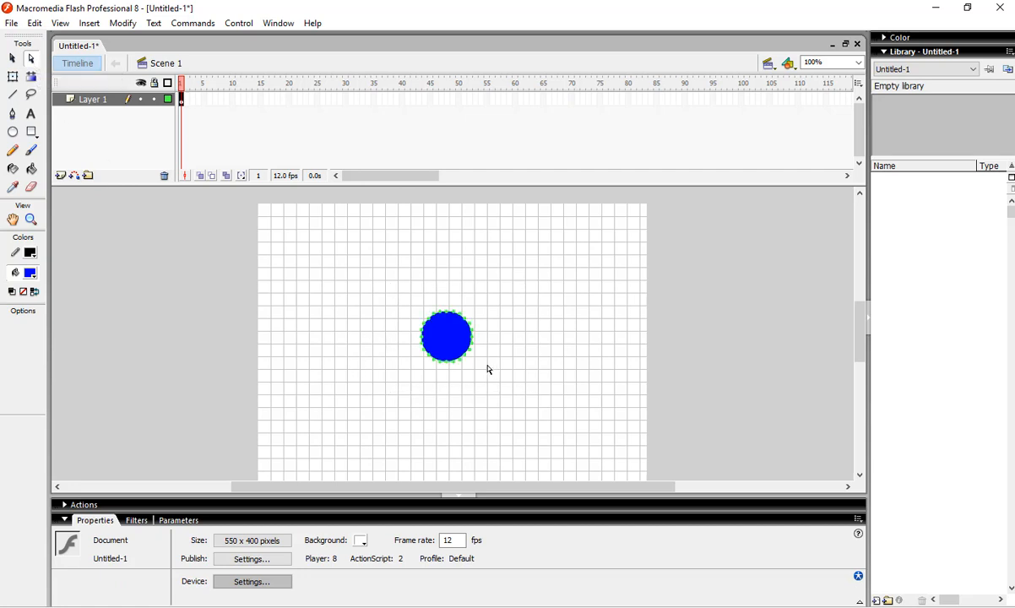
drag(470, 325, 434, 256)
drag(423, 339, 450, 334)
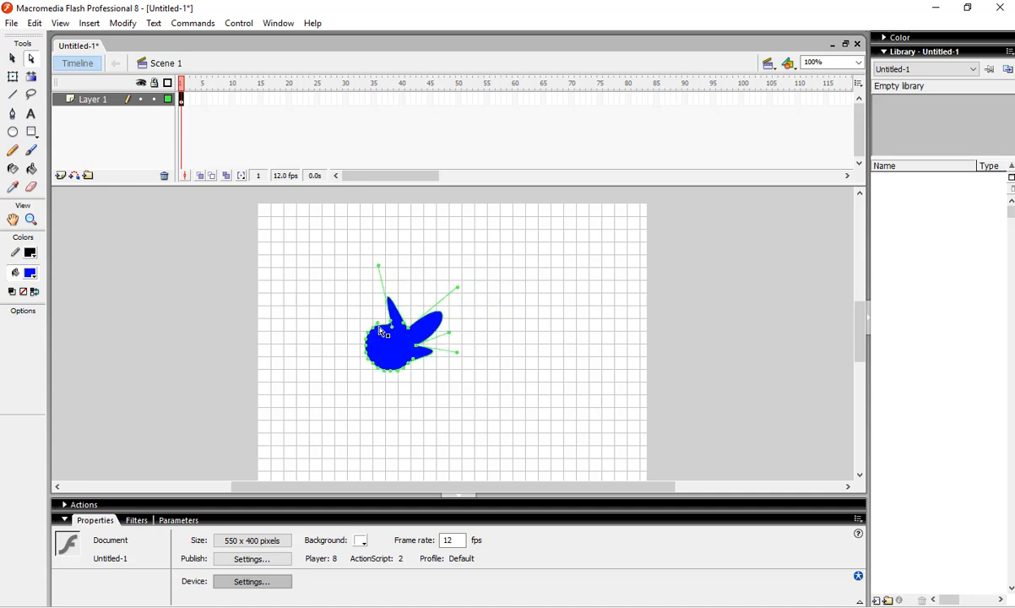
drag(382, 332, 361, 284)
click(355, 374)
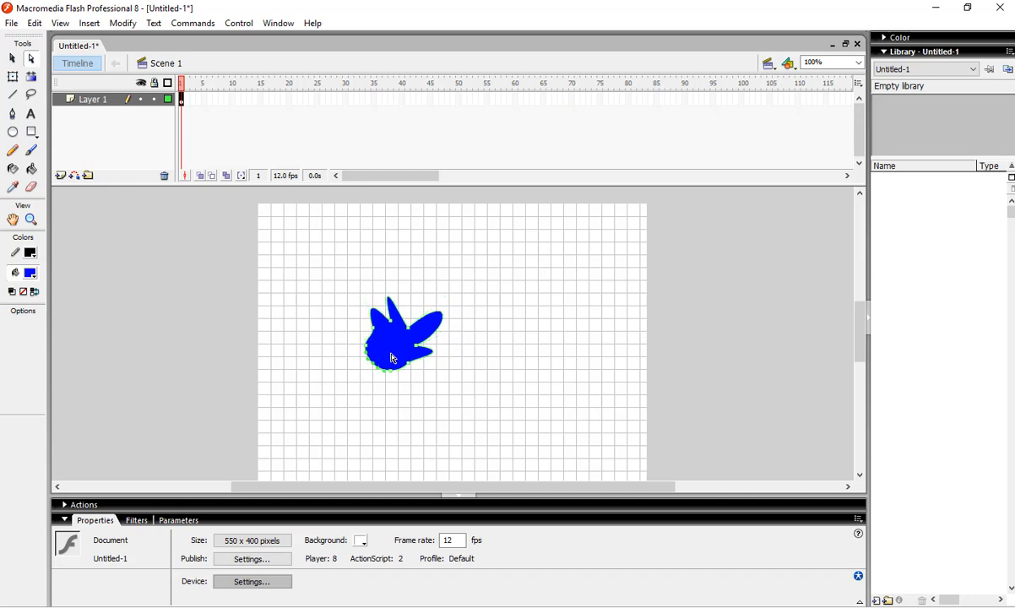
click(442, 315)
click(372, 283)
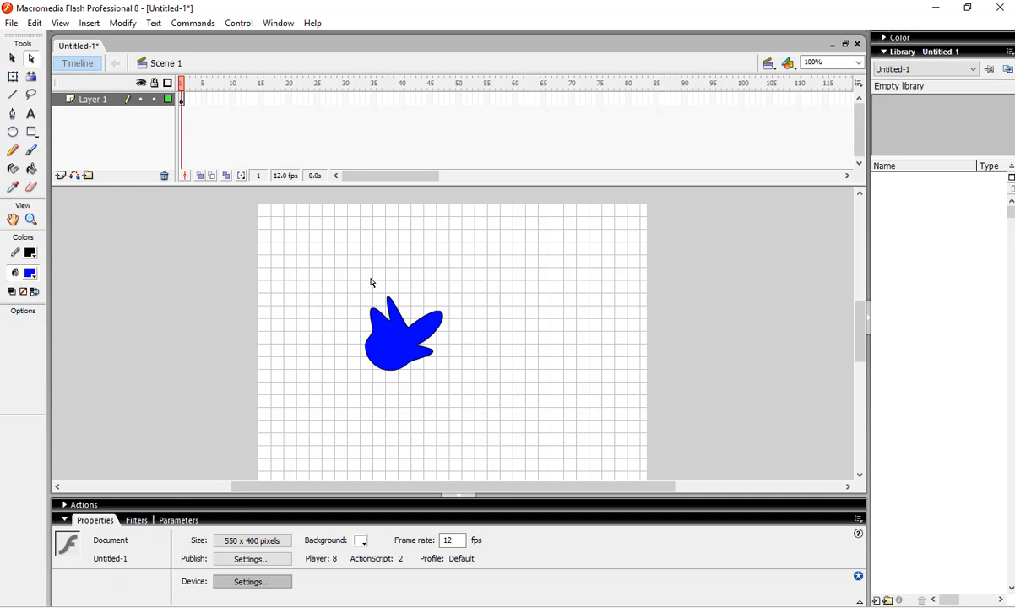
- Rotate the whole blue shape about 45° counterclockwise with Free Transform and stretch it to about 151 × 172 px
click(13, 77)
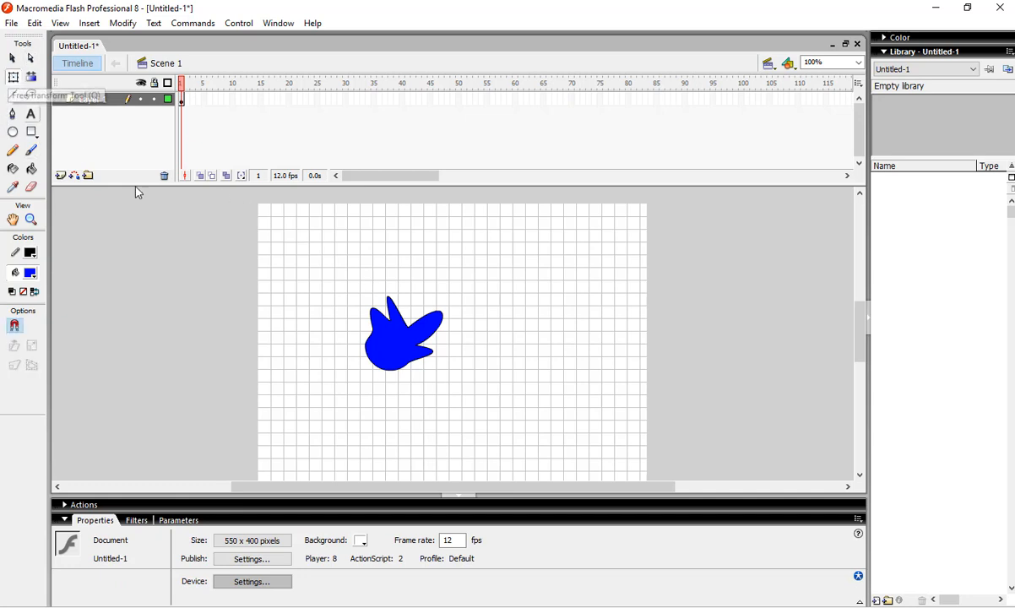
key(ctrl+a)
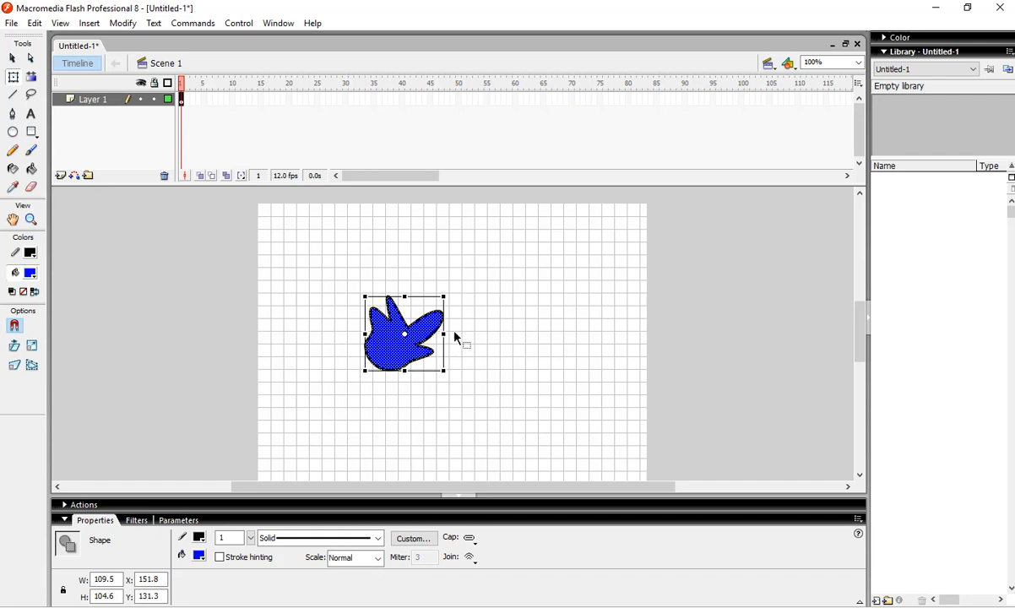
drag(452, 289, 412, 269)
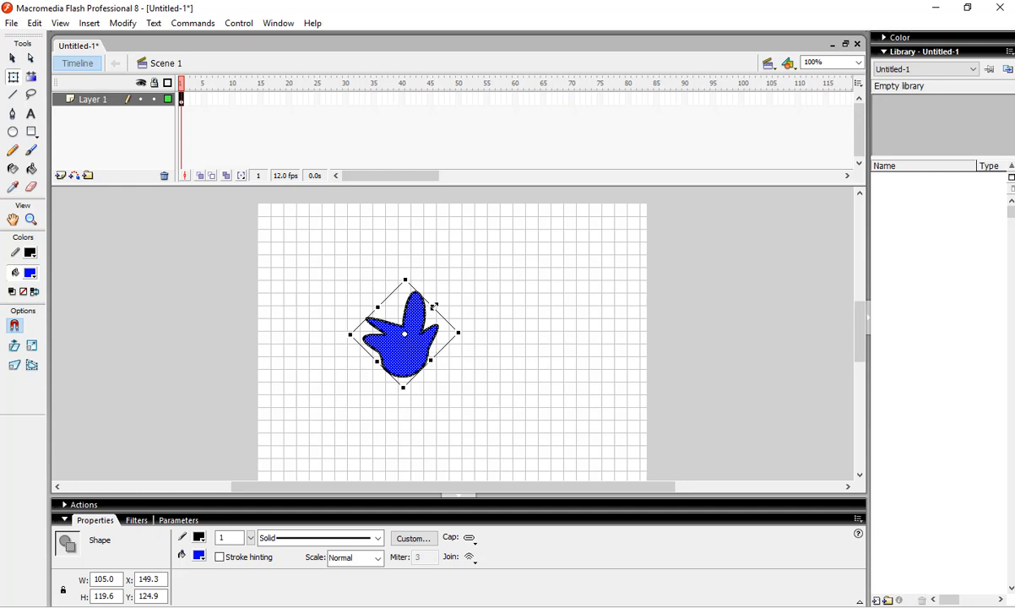
drag(432, 305, 463, 278)
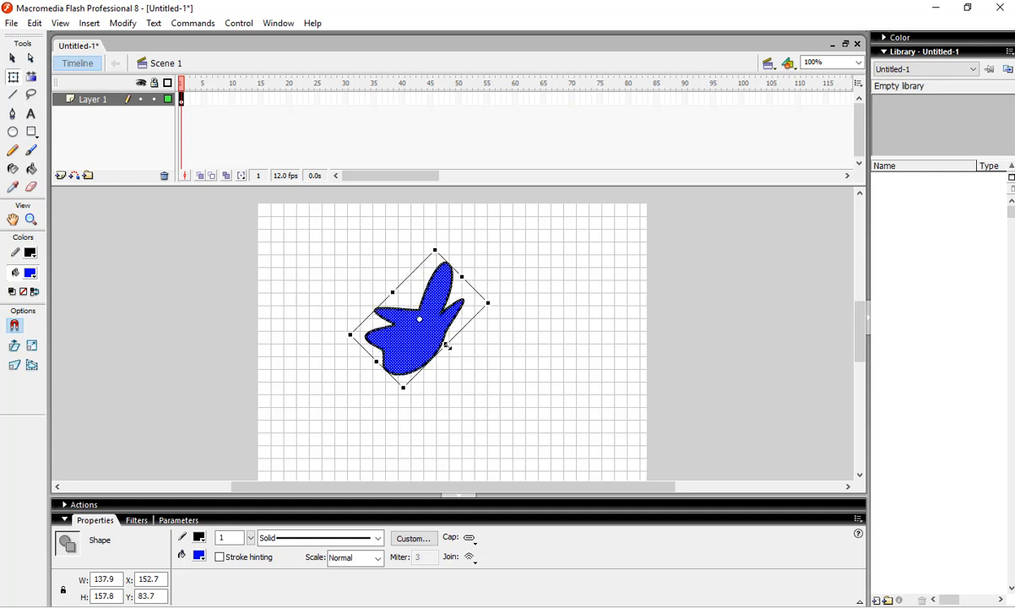
drag(446, 346, 461, 361)
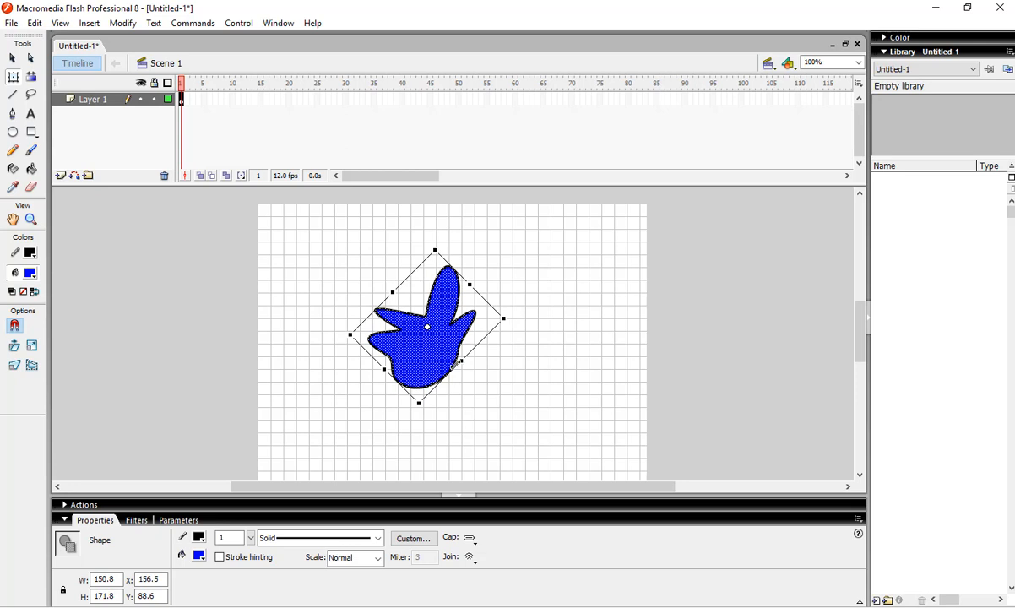
- Switch to the Gradient Transform tool, apply Smooth to the shape's blue fill, and deselect it
click(29, 81)
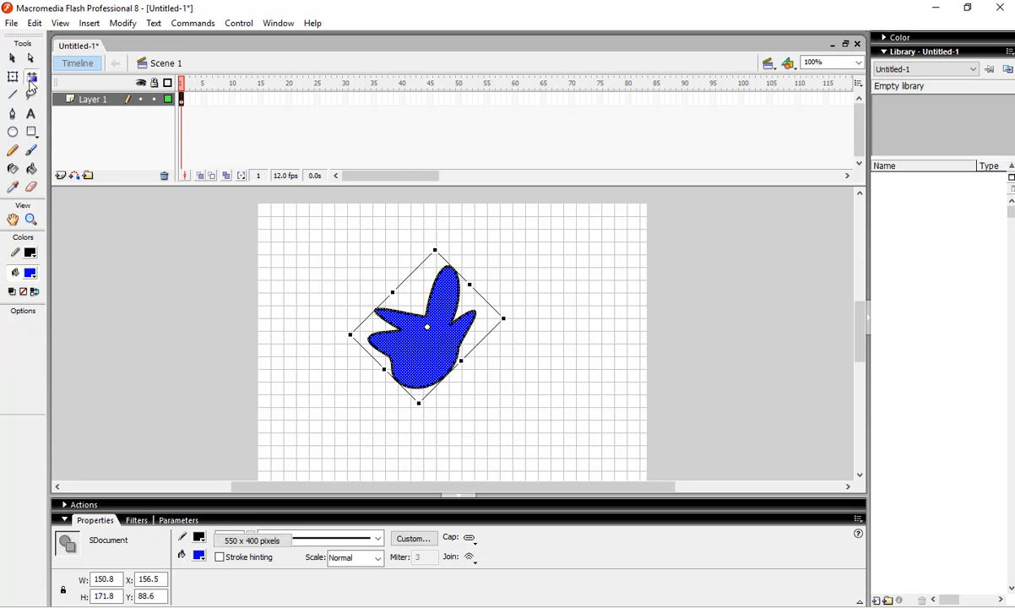
right_click(409, 359)
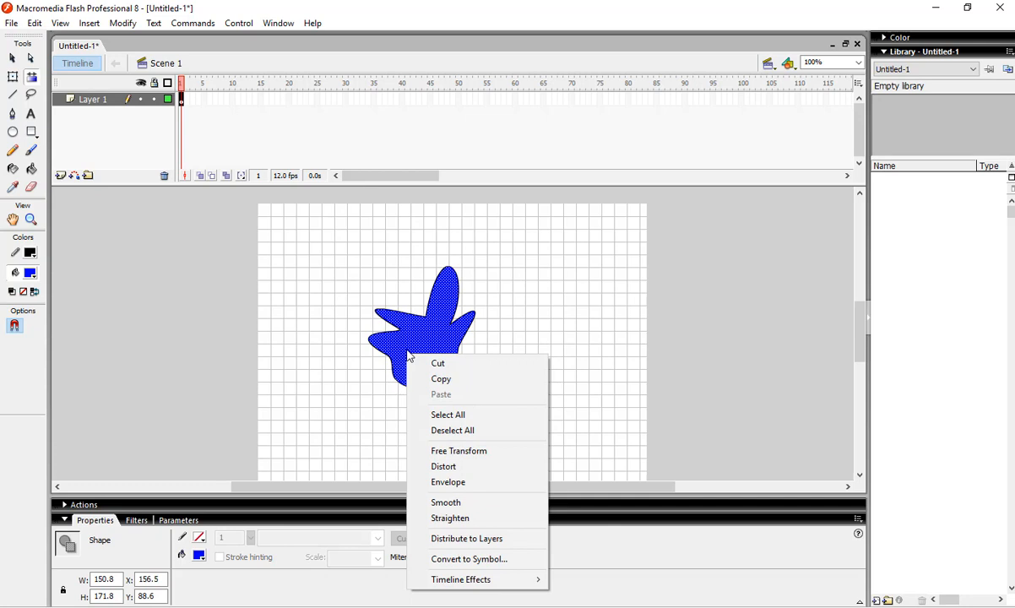
click(509, 307)
right_click(413, 335)
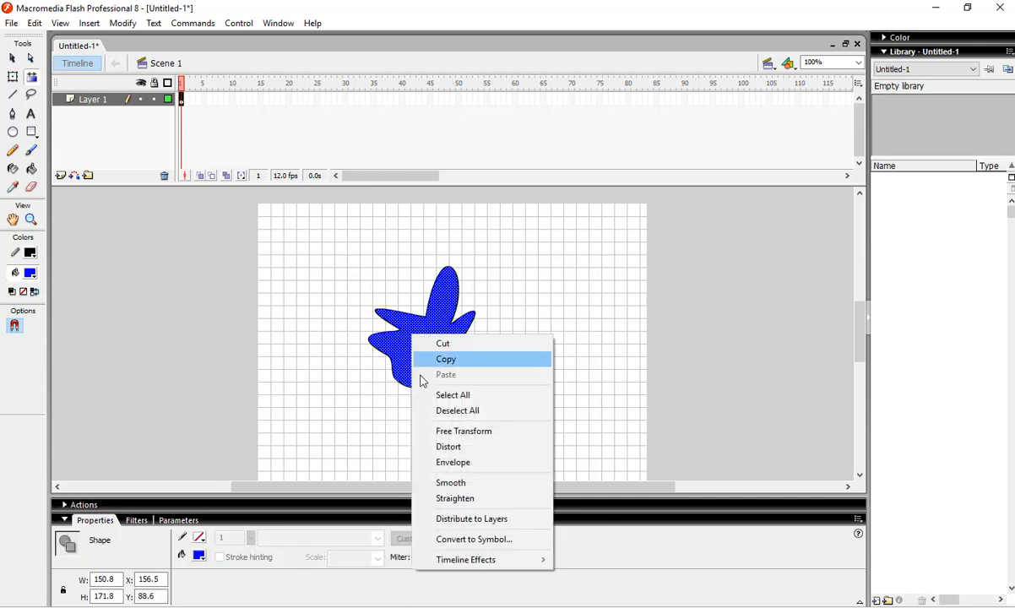
click(446, 483)
click(475, 339)
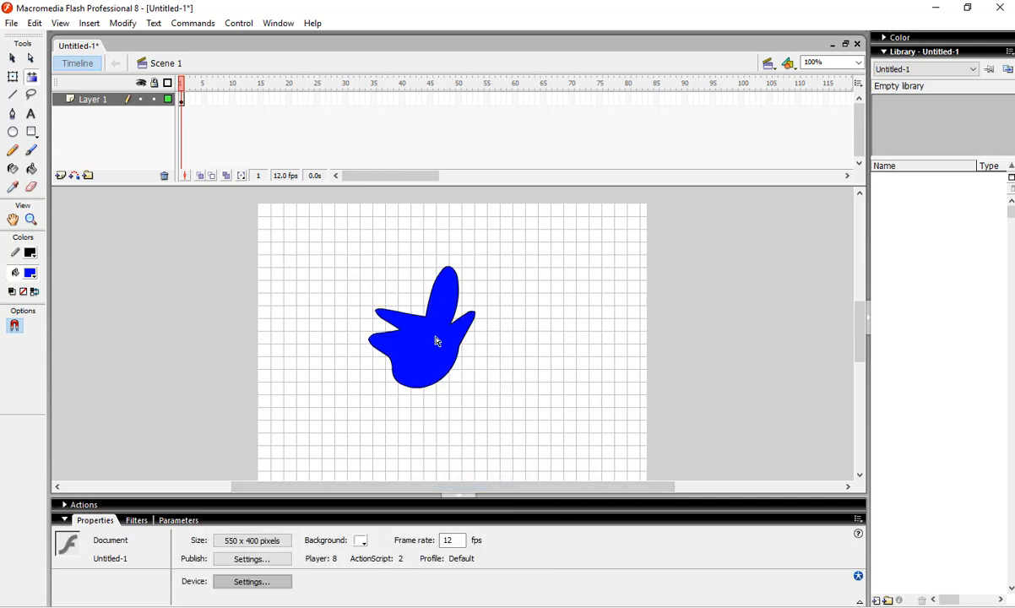
- Apply Straighten to the shape's blue fill and clear the selection
right_click(436, 341)
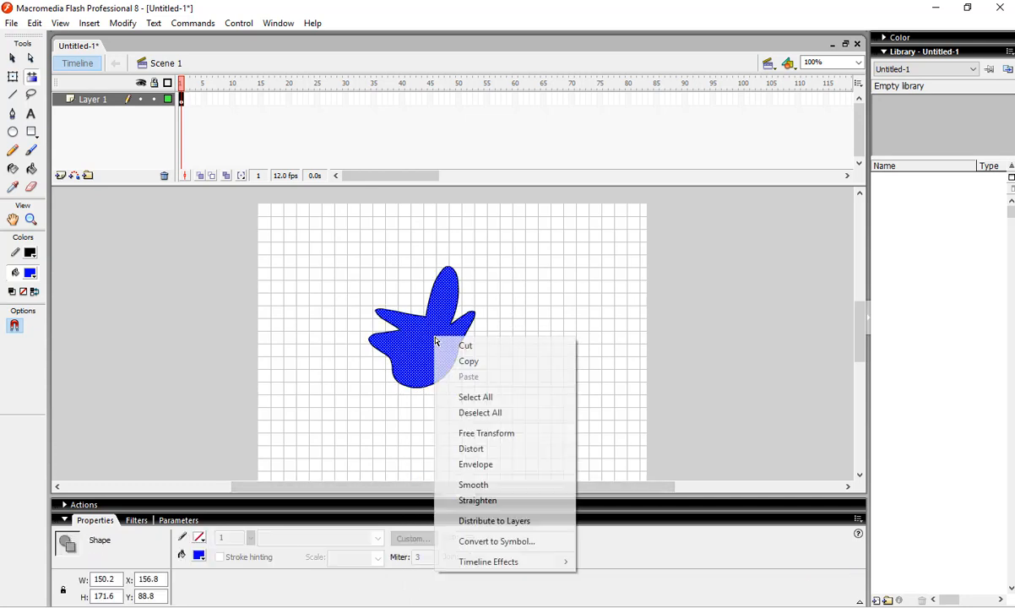
click(490, 501)
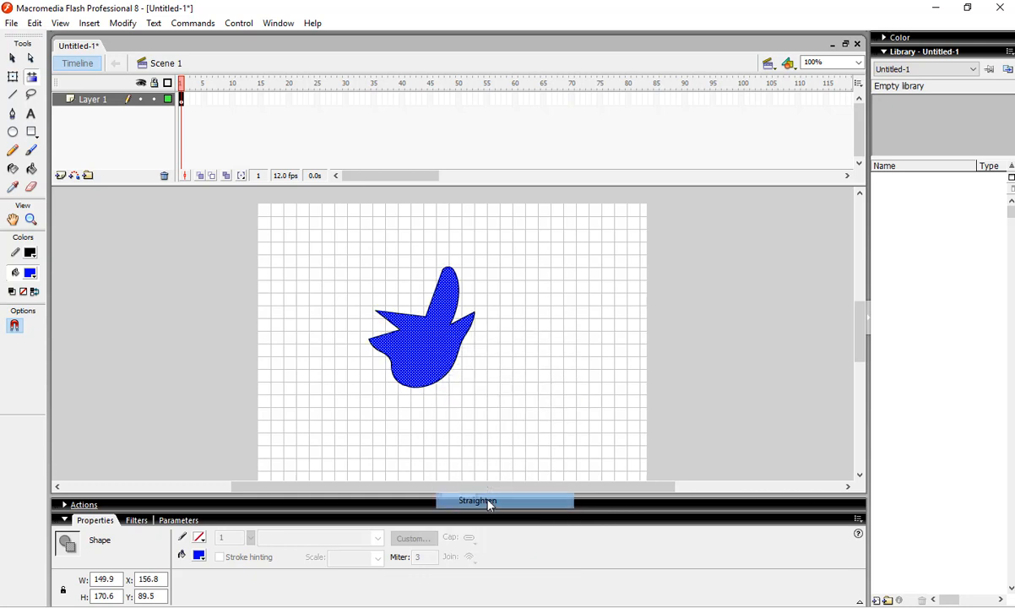
click(473, 389)
- Apply Smooth to the shape's blue fill once more and clear the selection
right_click(436, 346)
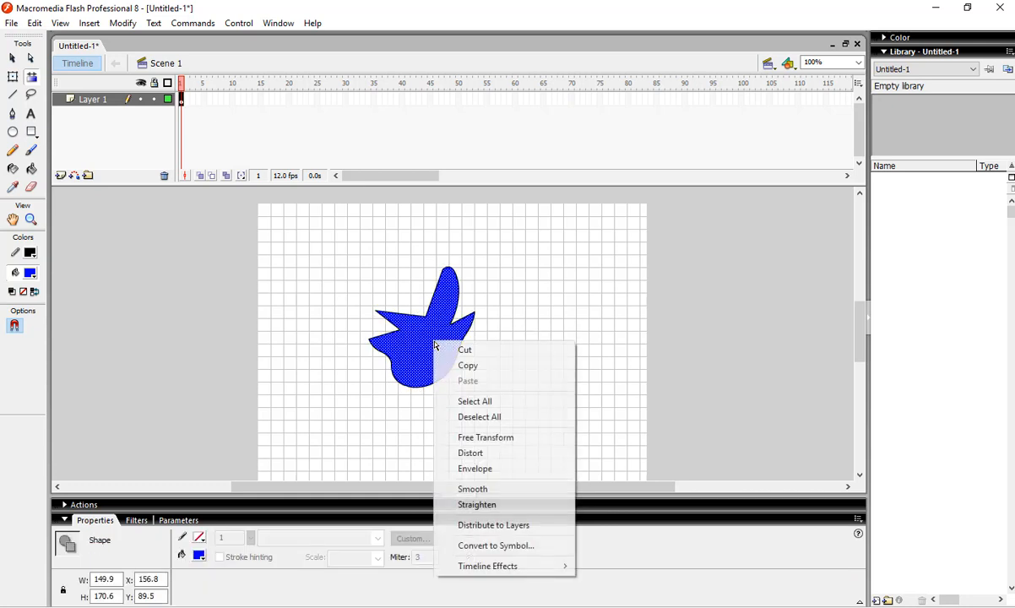
click(487, 489)
click(486, 342)
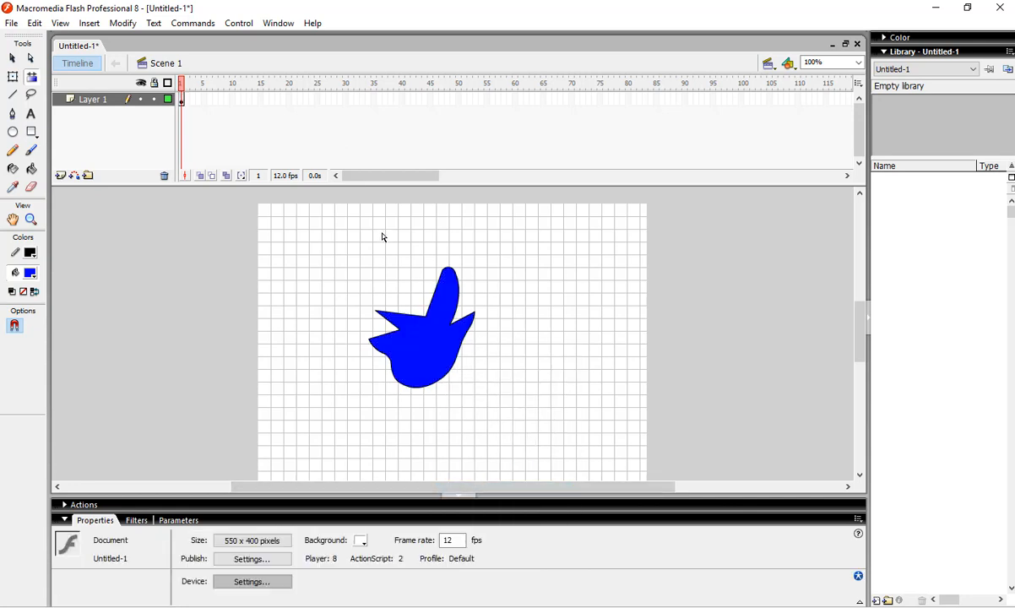
- Draw four separate black lines around the blue shape with the Line tool: one vertical, one horizontal and two slanted
click(12, 95)
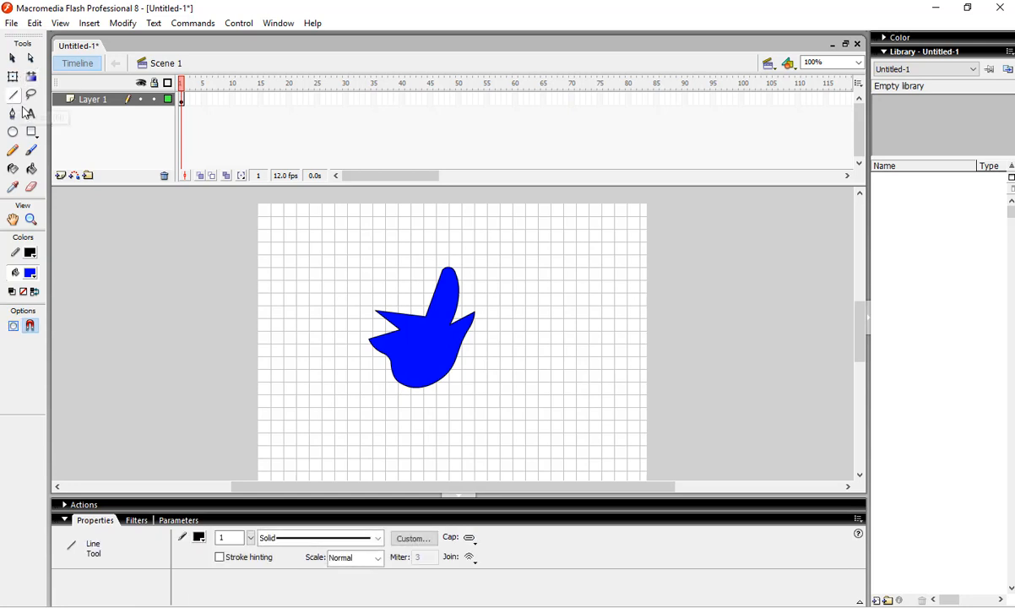
drag(342, 271, 343, 369)
drag(336, 238, 501, 238)
drag(540, 251, 551, 315)
drag(561, 383, 562, 398)
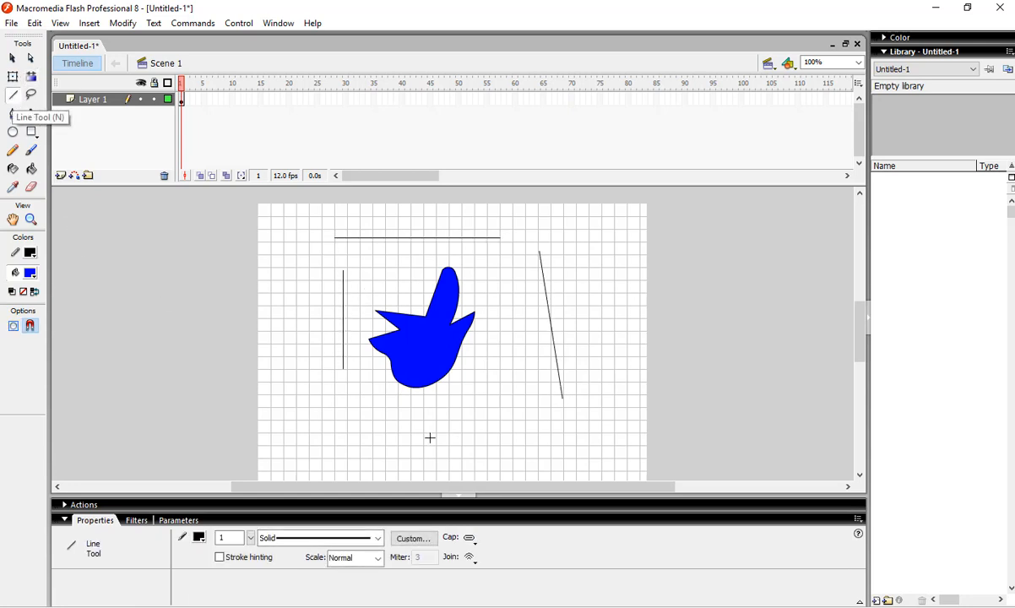
drag(404, 438, 505, 413)
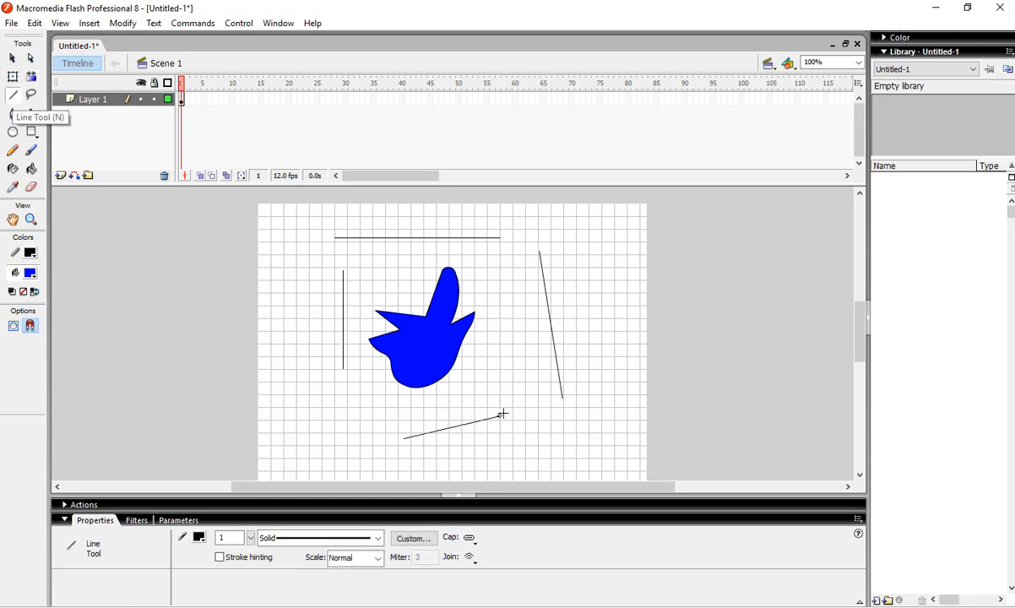
- Lasso the blue shape's upper lobe and right-hand tip in turn, and pull each piece away from the body
click(31, 94)
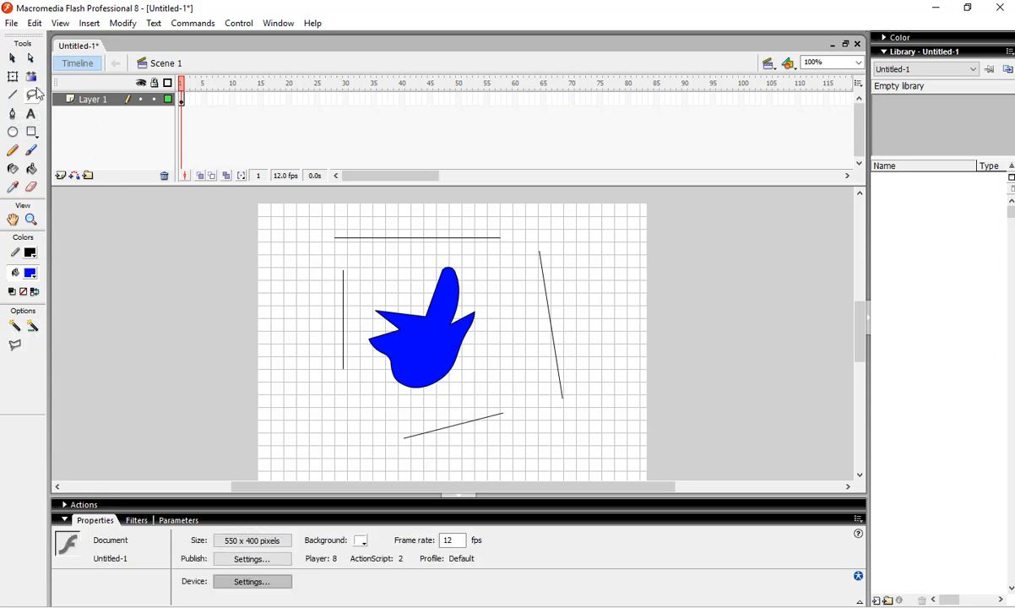
mouse_move(448, 281)
mouse_down()
mouse_move(410, 246)
mouse_move(414, 270)
mouse_move(474, 291)
mouse_up()
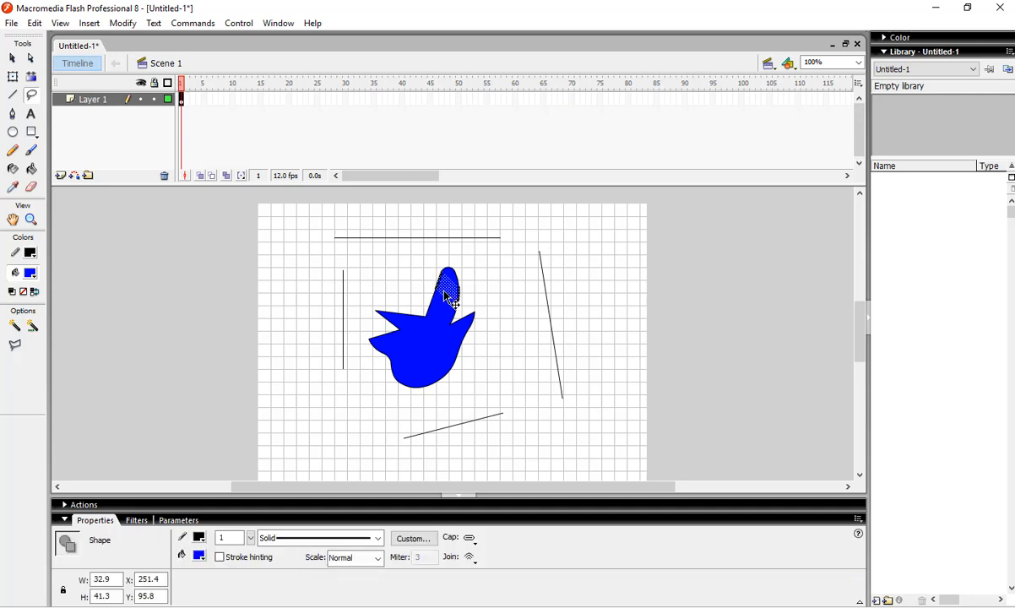
mouse_move(438, 251)
mouse_down()
mouse_move(479, 295)
mouse_move(440, 310)
mouse_move(419, 278)
mouse_move(428, 251)
mouse_move(480, 259)
mouse_move(505, 254)
mouse_up()
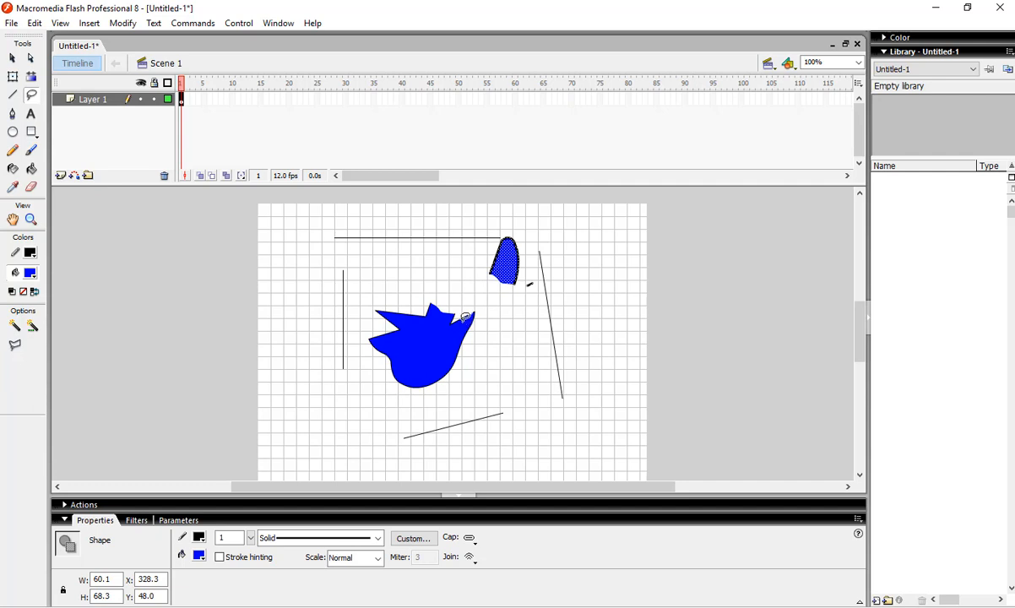
mouse_move(463, 321)
mouse_down()
mouse_move(496, 299)
mouse_move(492, 363)
mouse_move(464, 287)
mouse_move(488, 327)
mouse_up()
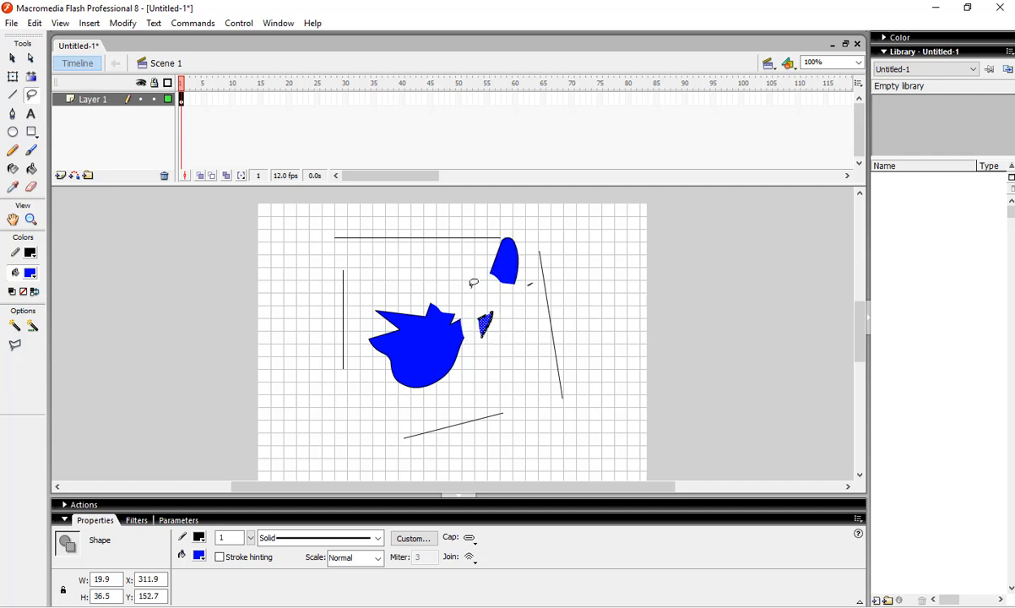
- Undo the moves of both lassoed pieces, back to the selection of the upper lobe
key(ctrl+z)
key(ctrl+z)
key(ctrl+z)
key(ctrl+z)
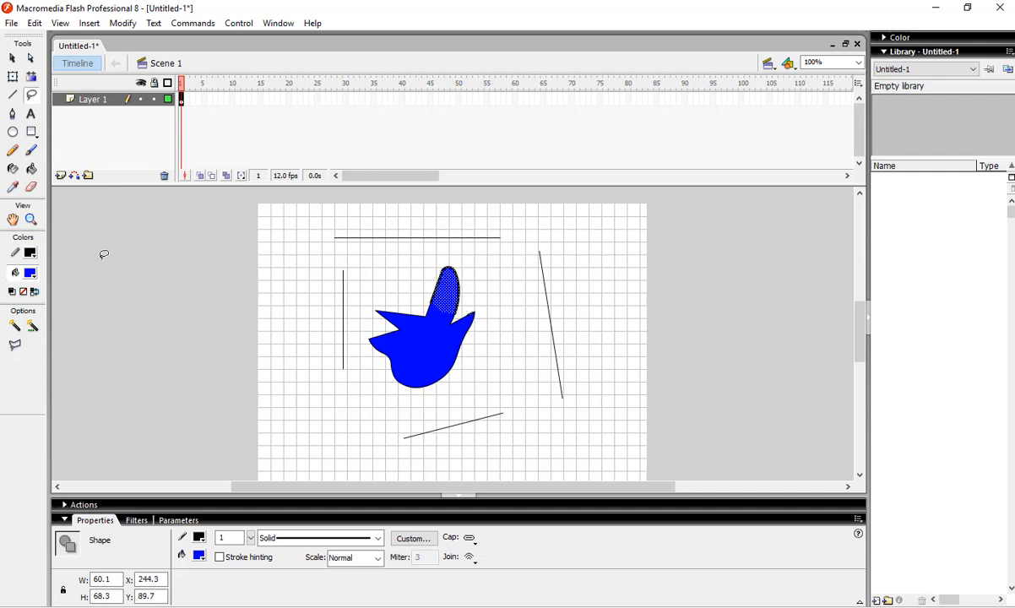
- Recolour the selected upper lobe with a red fill and a green stroke, and deselect it
click(31, 273)
click(23, 368)
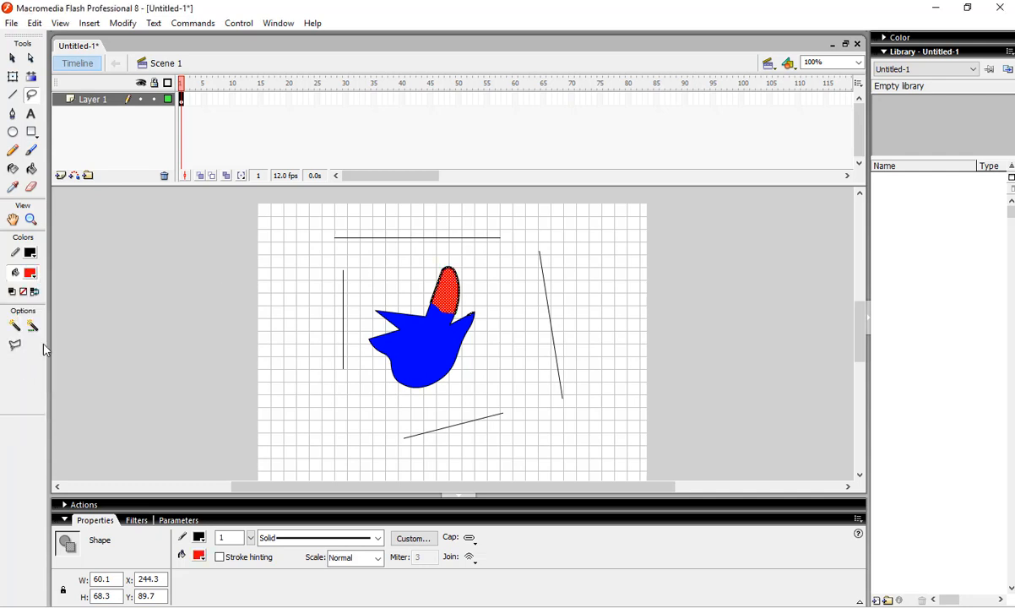
click(35, 256)
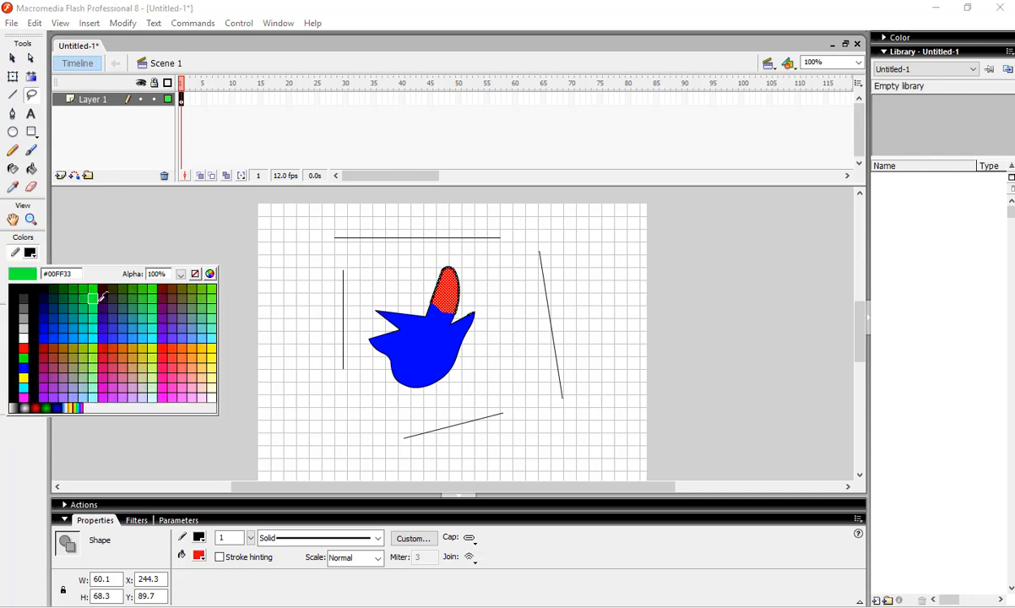
click(88, 276)
click(433, 264)
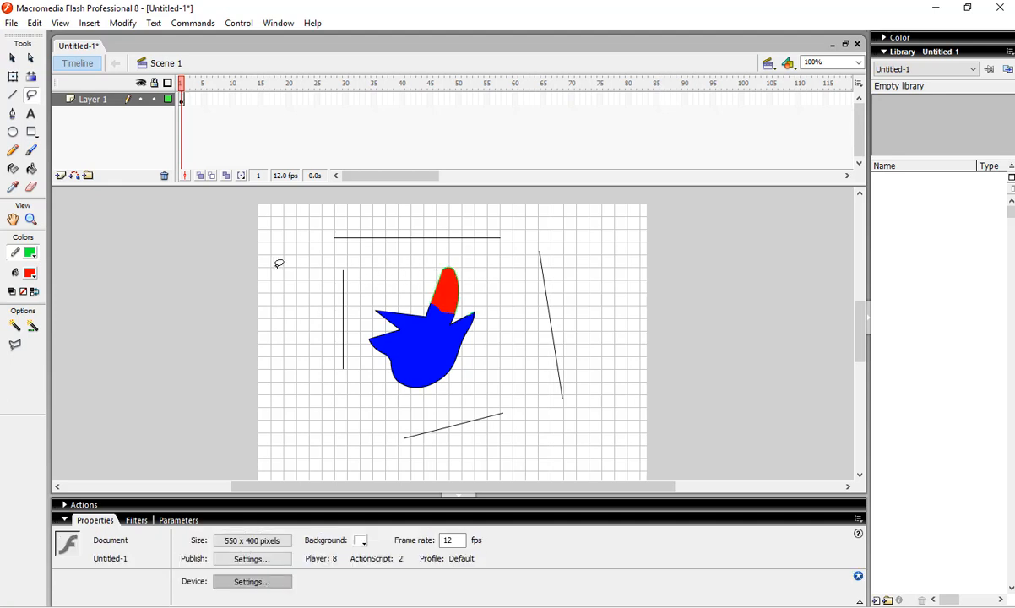
- Draw several freeform curves and small closed red shapes with green outlines to the right of the blue shape using the Pen tool
click(15, 116)
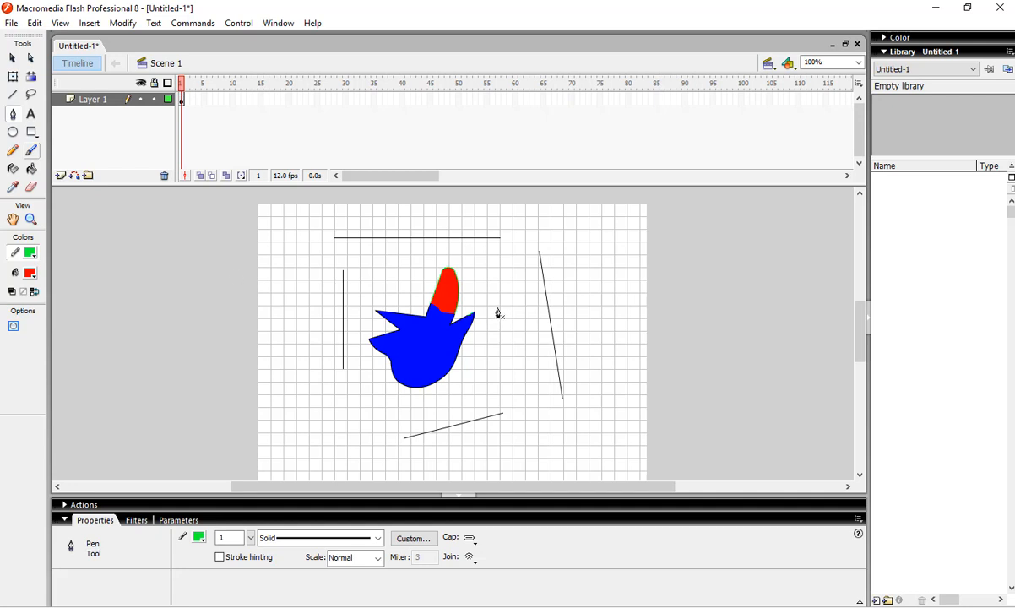
click(480, 289)
drag(508, 334, 558, 339)
drag(498, 309, 519, 329)
drag(570, 300, 604, 254)
click(616, 276)
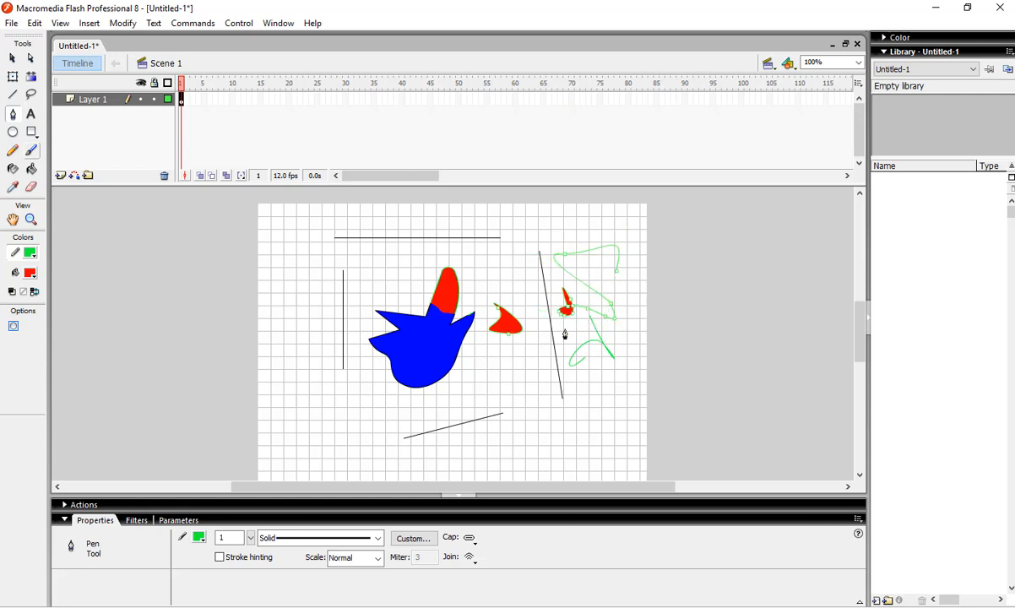
- Start a static text block with the Text tool below and to the left of the blue shape
click(32, 113)
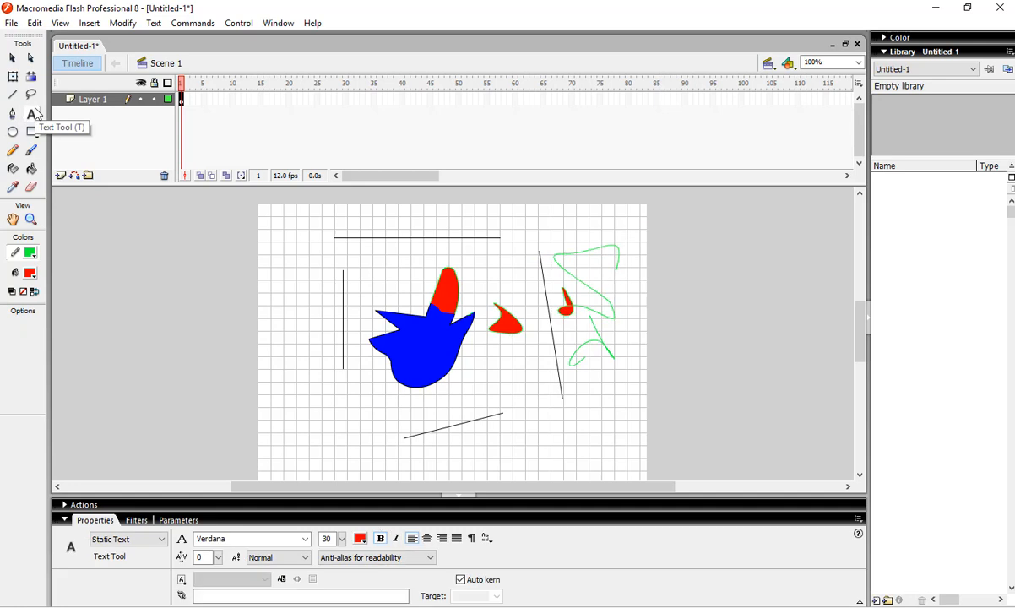
click(300, 411)
text(yjhklb)
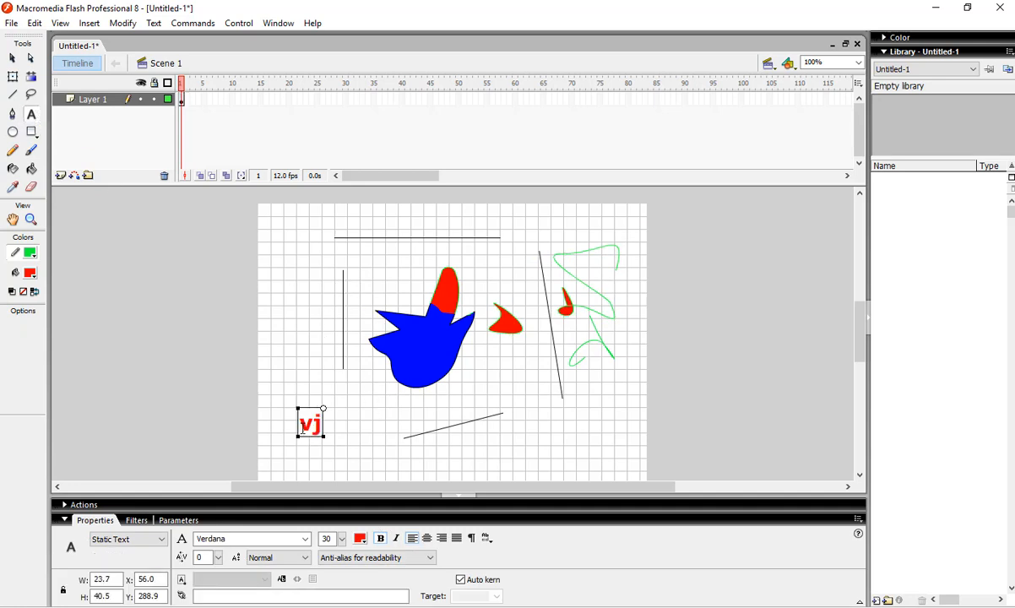
key(BackSpace)
key(BackSpace)
key(BackSpace)
key(BackSpace)
key(BackSpace)
key(BackSpace)
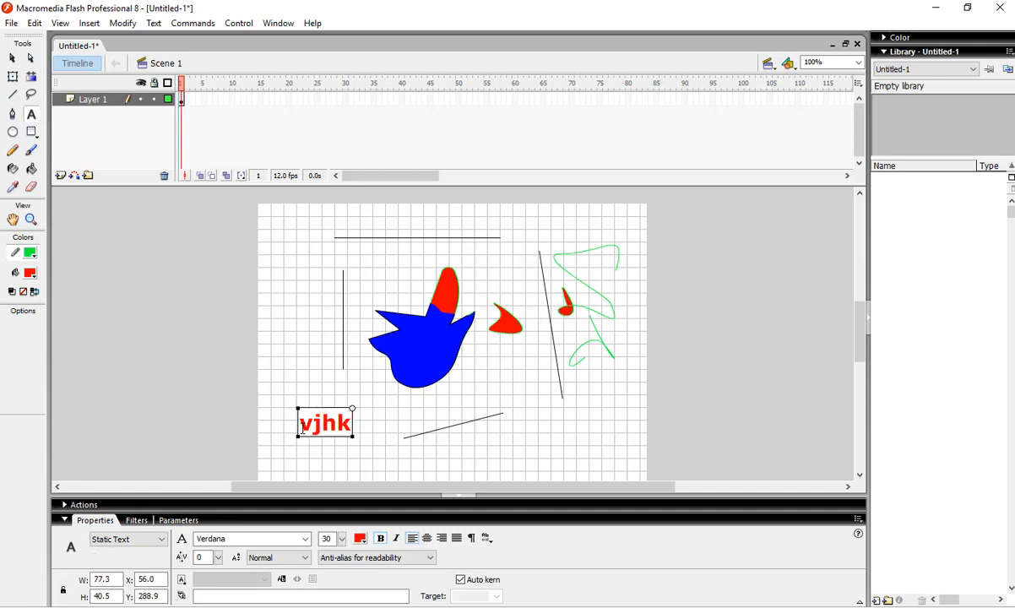
- Enter "macromedia flash" in the text block and finish editing it
text(mac)
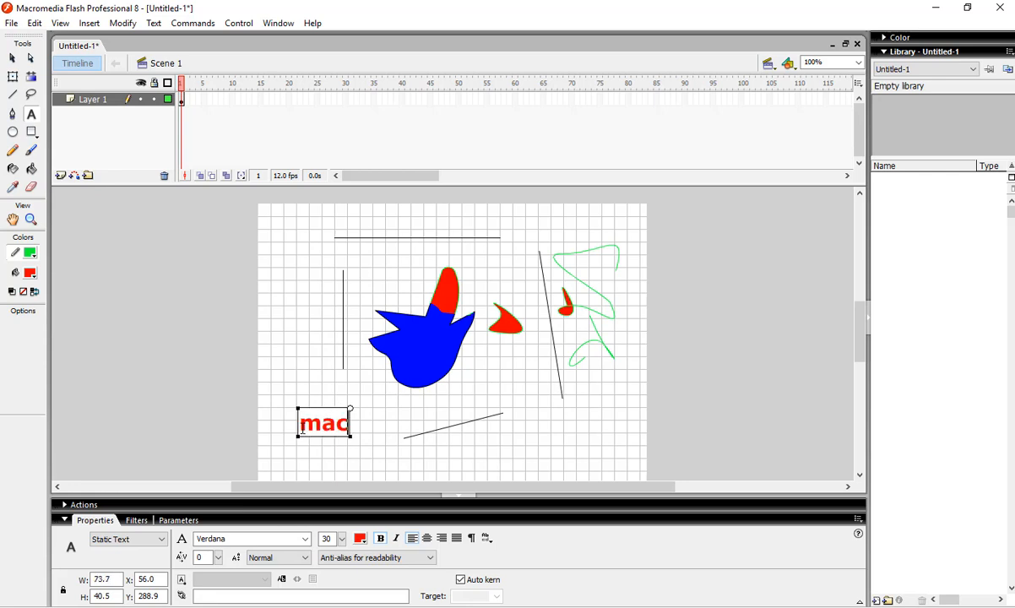
text(romedi)
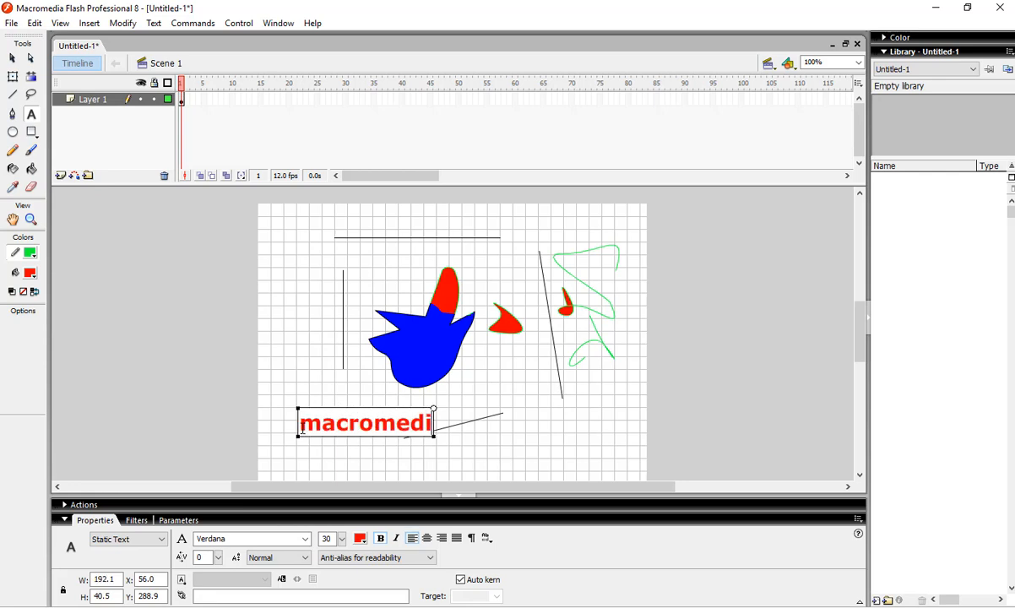
text(a flash)
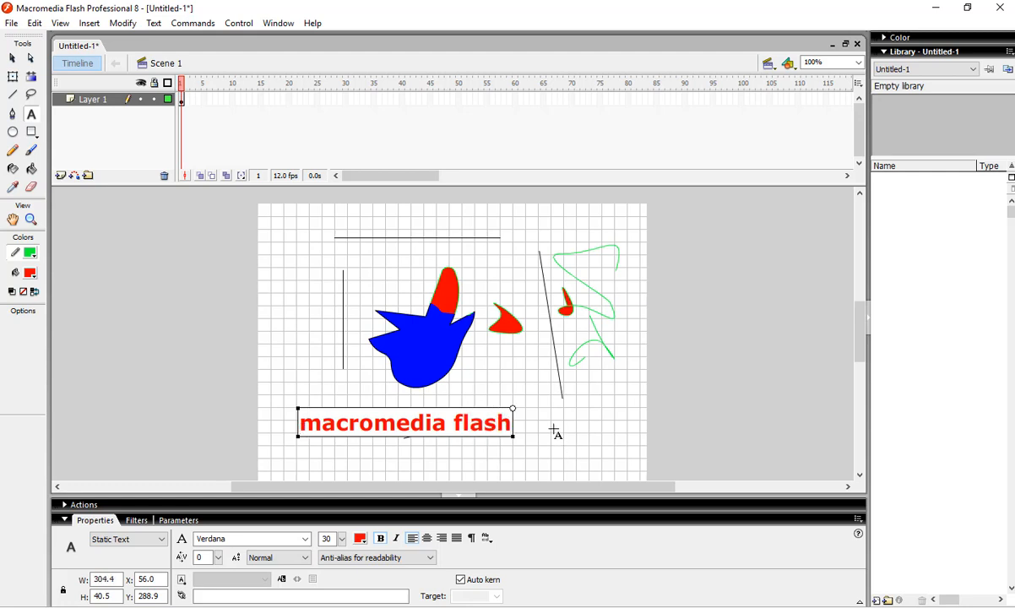
key(Escape)
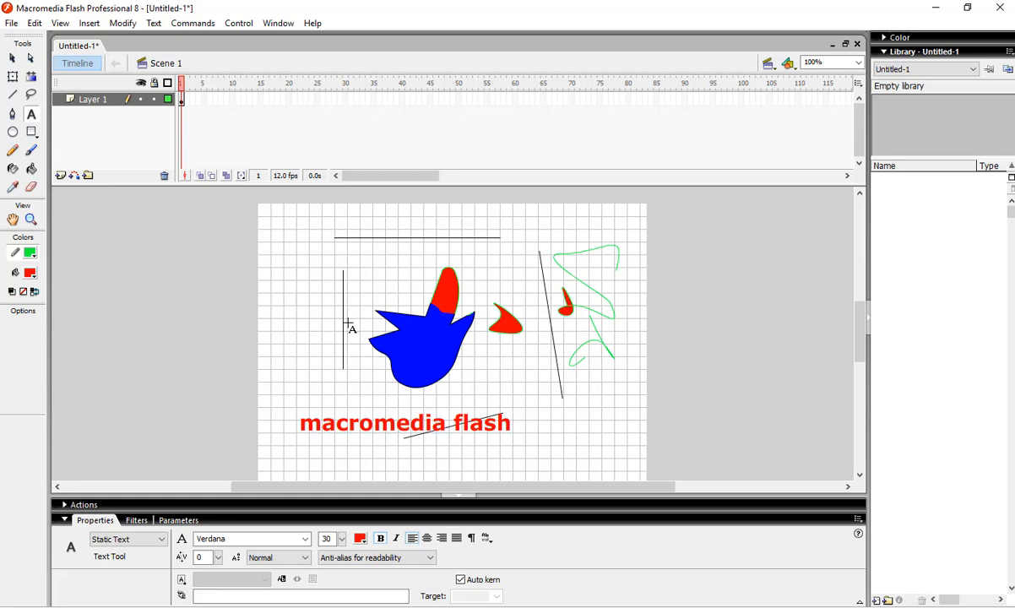
- Draw a red circle over the vertical line's upper end and a small upright red rectangle to its left
click(14, 133)
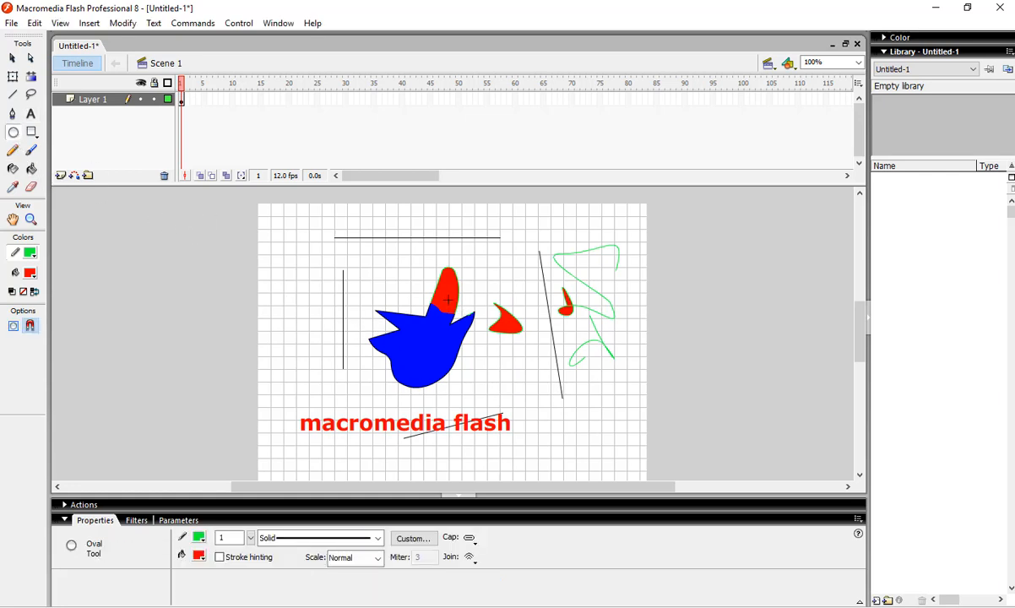
drag(329, 245, 373, 288)
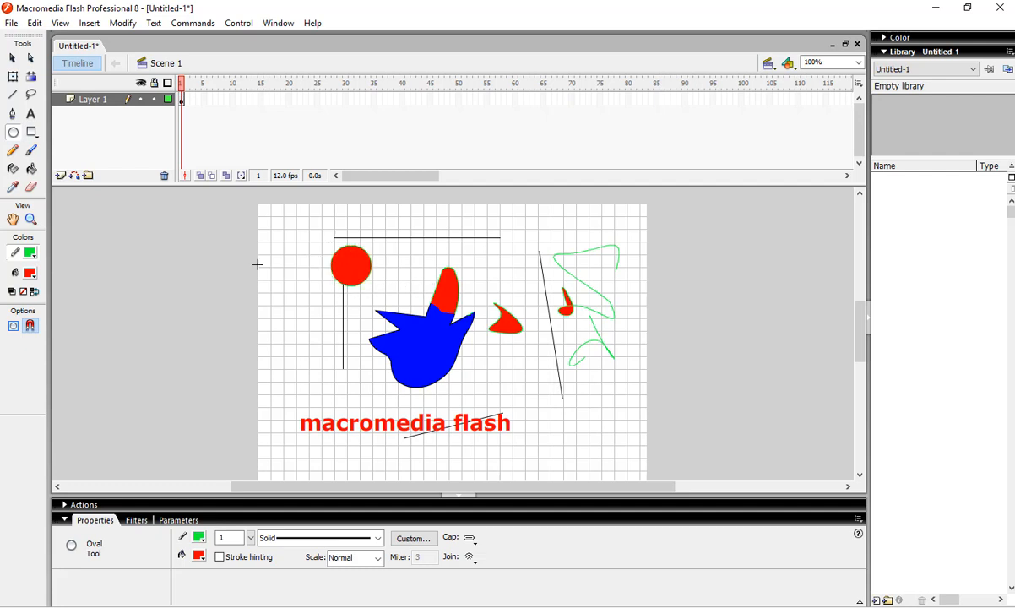
click(32, 133)
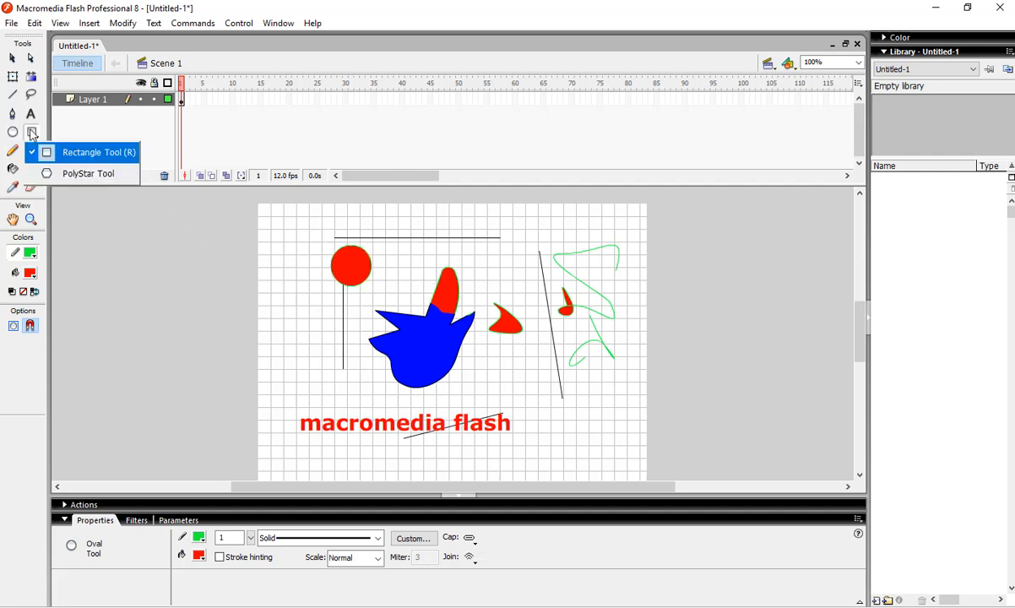
click(48, 176)
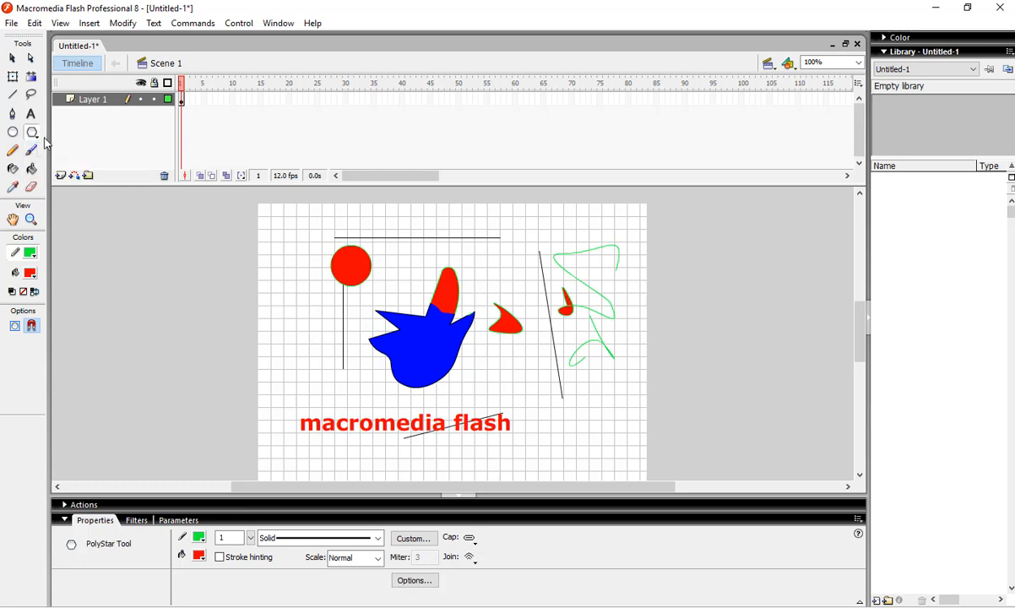
click(33, 133)
click(118, 151)
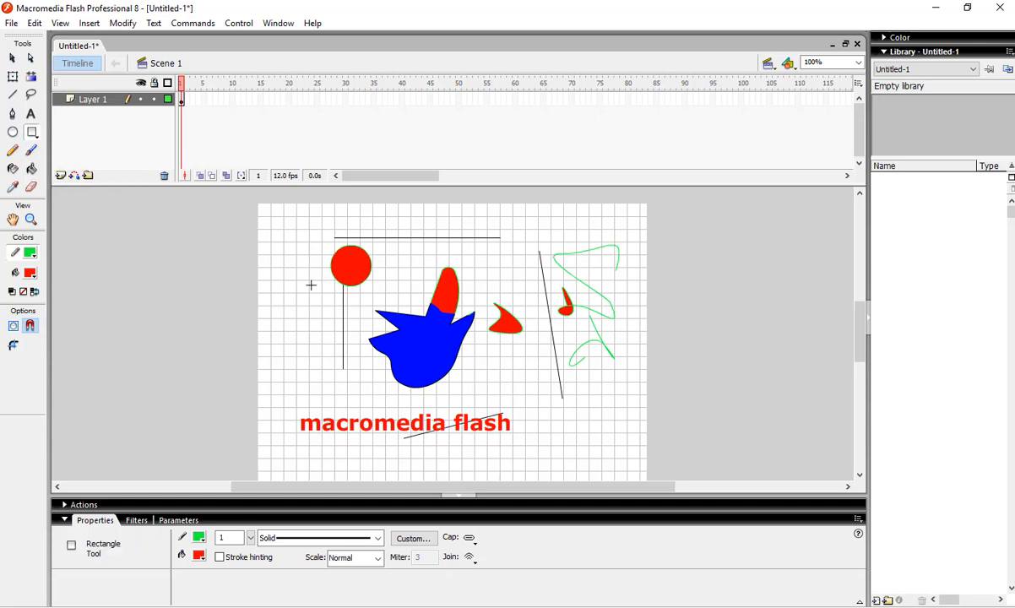
drag(295, 265, 316, 315)
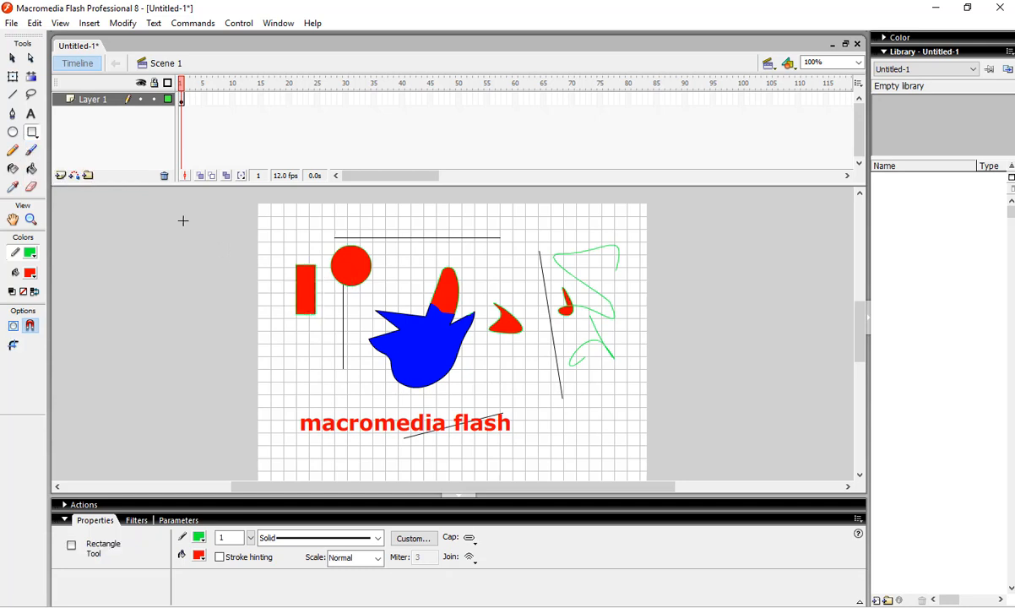
- Switch to the PolyStar tool
click(33, 135)
click(50, 173)
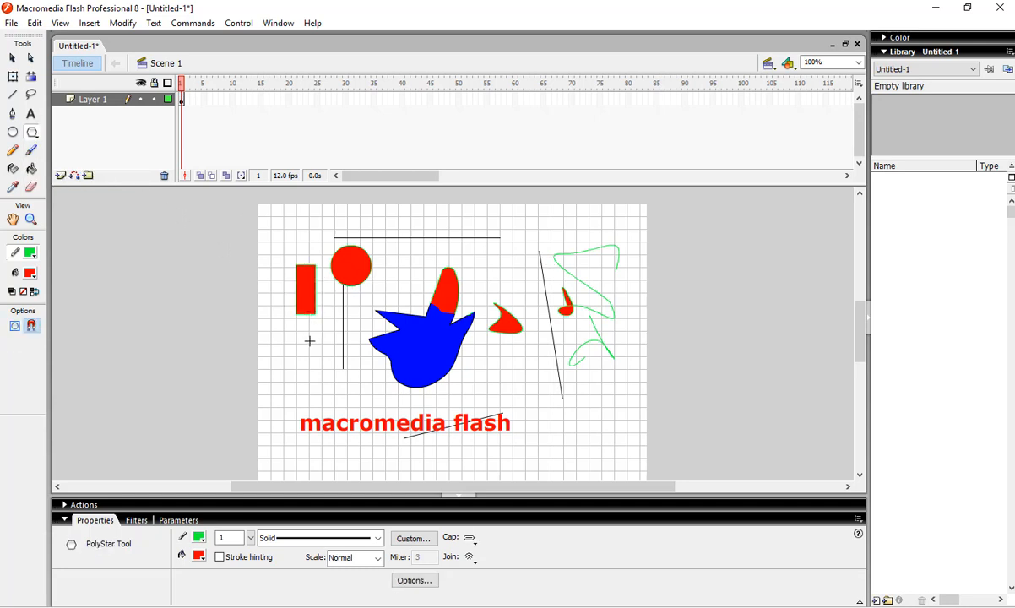
mouse_move(309, 341)
mouse_down()
mouse_move(311, 297)
mouse_move(301, 323)
mouse_up()
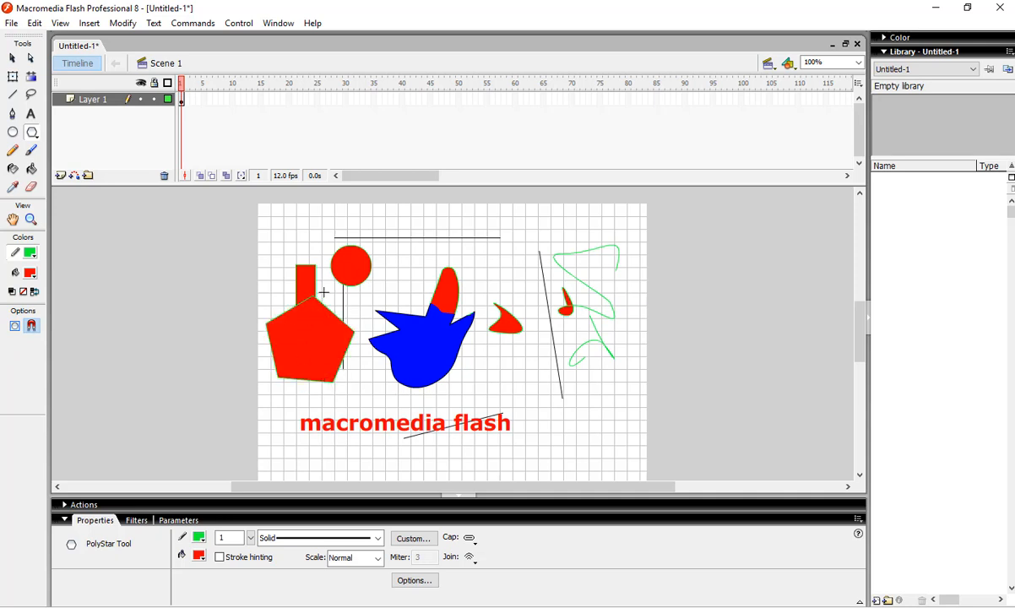
key(ctrl+z)
drag(537, 232, 581, 271)
key(ctrl+z)
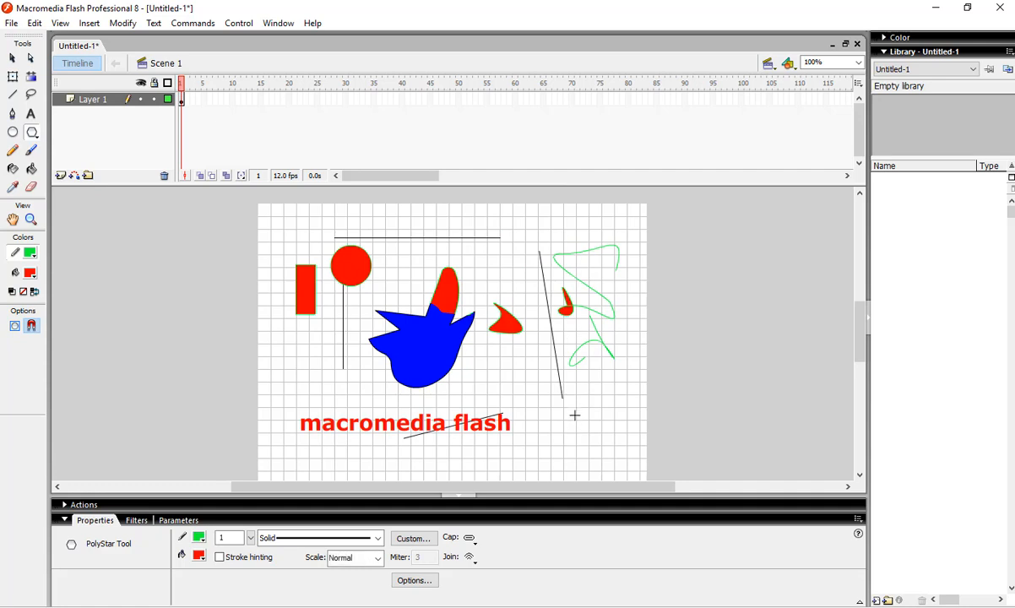
- Draw a red pentagon at the right-hand slanted line's lower end, and a green Pencil zigzag above the word "macromedia"
drag(575, 414, 587, 428)
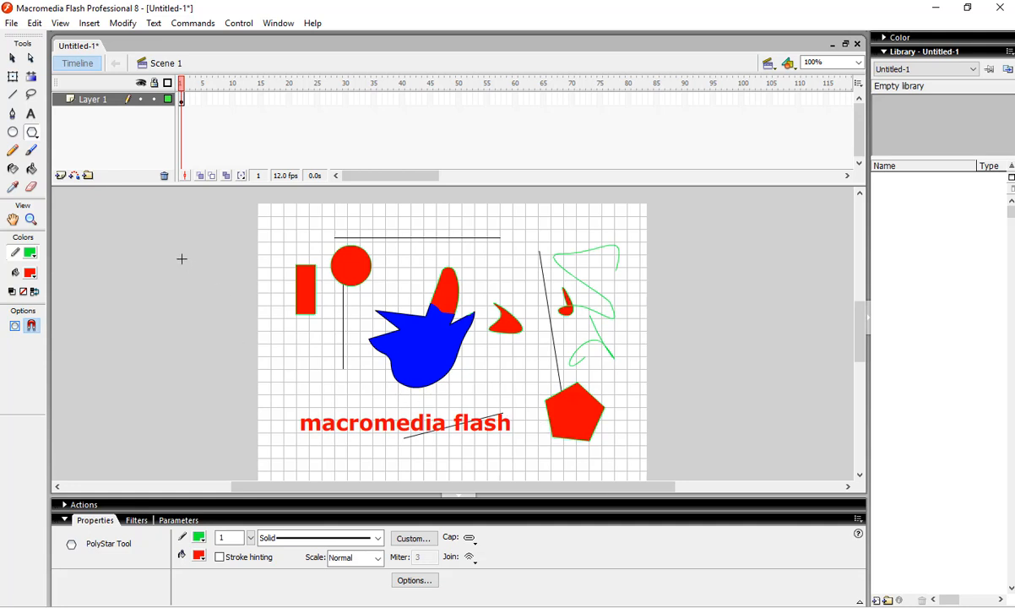
click(11, 151)
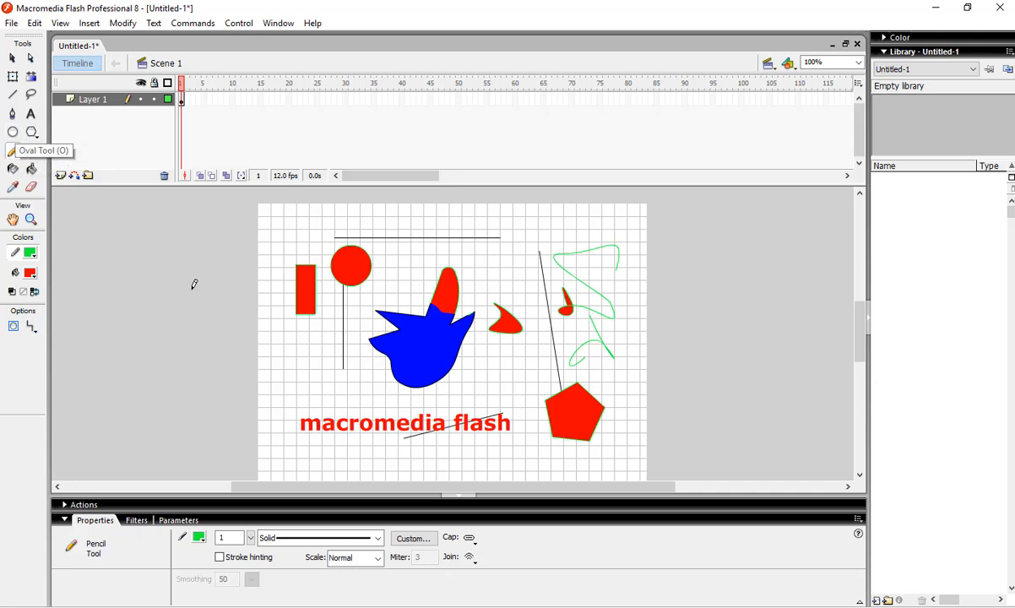
mouse_move(325, 390)
mouse_down()
mouse_move(352, 379)
mouse_move(364, 409)
mouse_move(384, 380)
mouse_up()
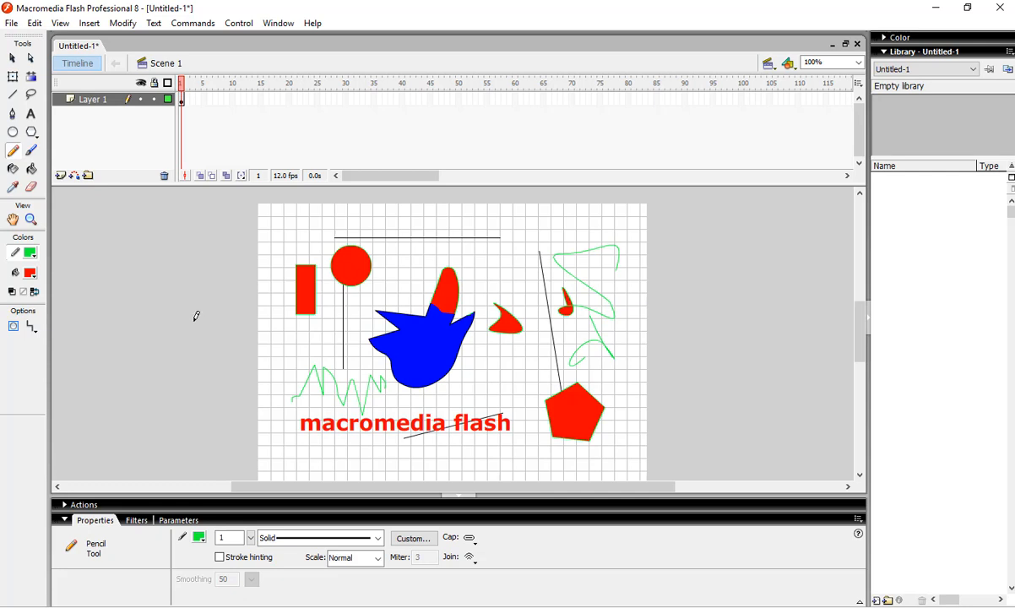
- Paint thick red Brush strokes across the upper part of the stage, ending in a wavy stroke over the green curves
click(31, 150)
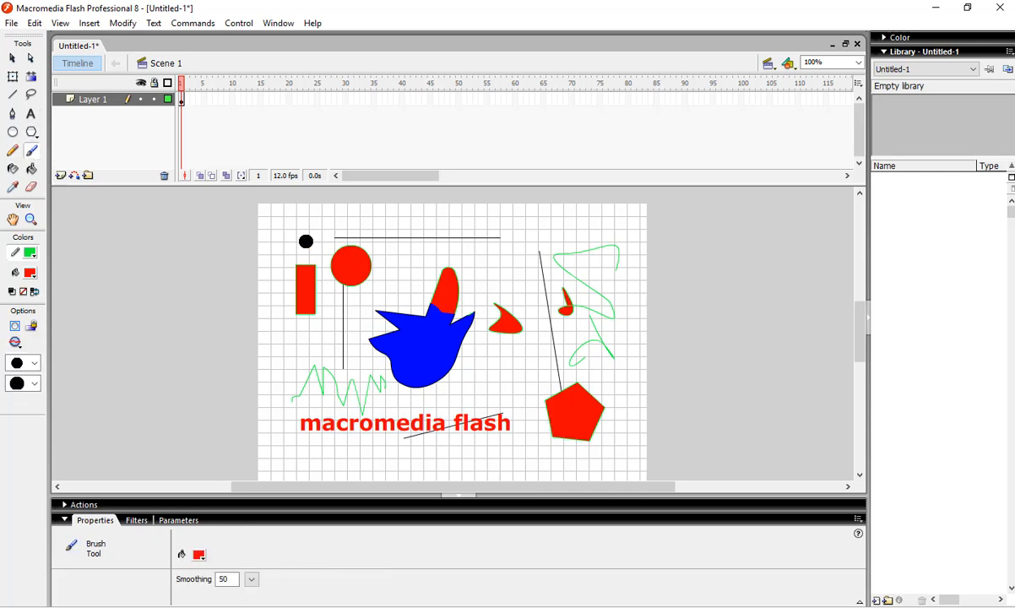
mouse_move(399, 249)
mouse_down()
mouse_move(526, 242)
mouse_move(376, 248)
mouse_move(512, 247)
mouse_move(441, 244)
mouse_move(509, 231)
mouse_move(492, 220)
mouse_move(557, 227)
mouse_move(558, 257)
mouse_move(593, 240)
mouse_move(609, 294)
mouse_up()
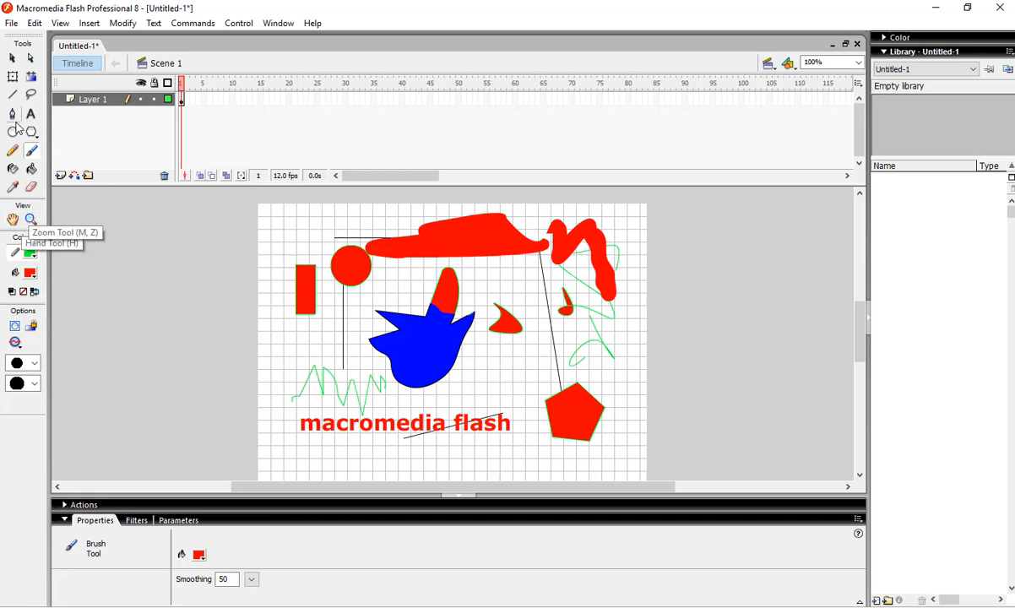
- Recolour the pentagon's outline blue with the Ink Bottle tool
click(13, 171)
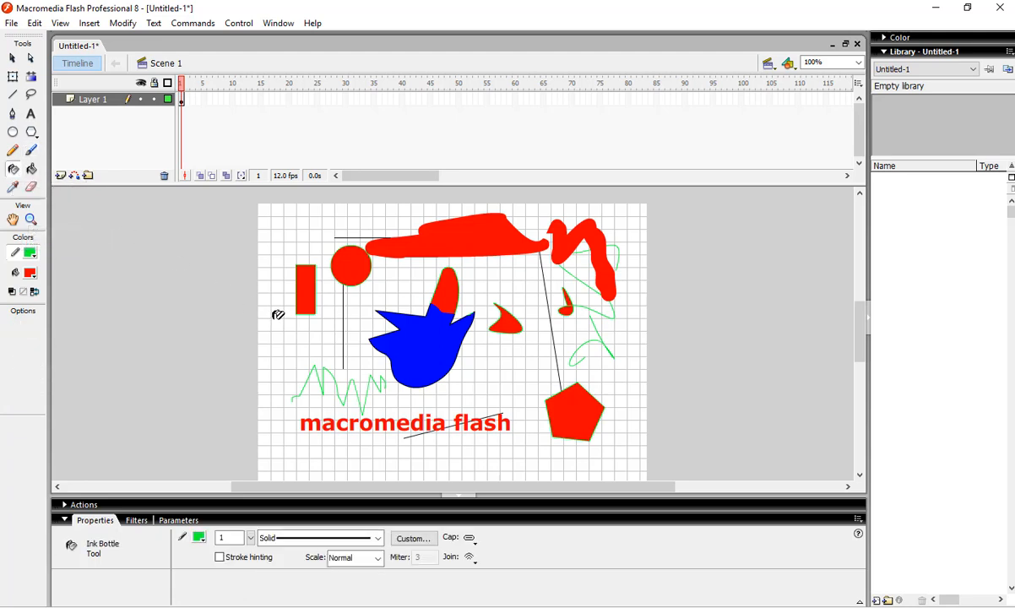
click(31, 251)
click(44, 336)
click(575, 394)
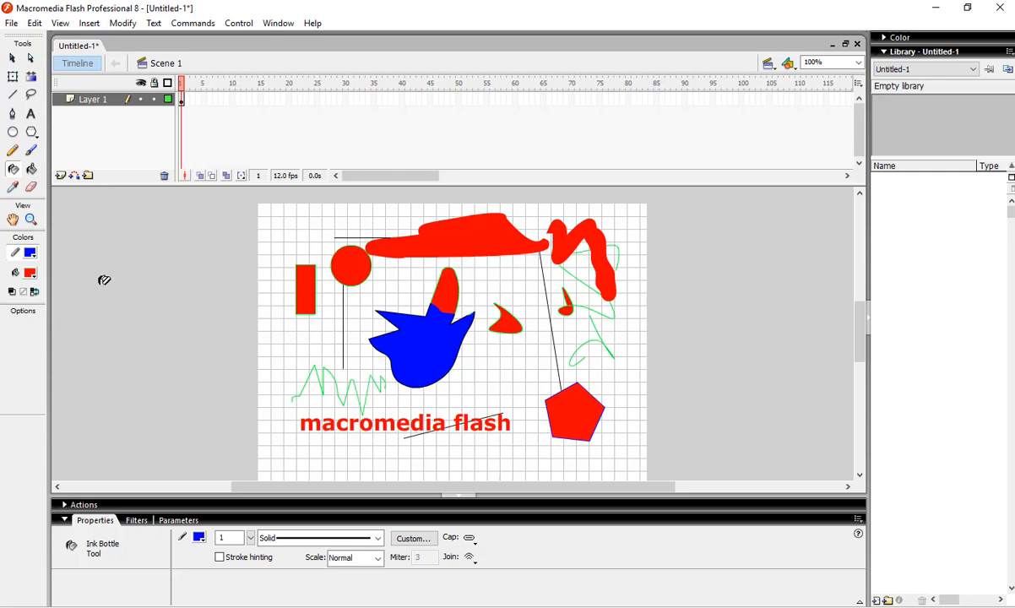
- Fill the pentagon with yellow using the Paint Bucket, and sample its fill with the Eyedropper
click(32, 169)
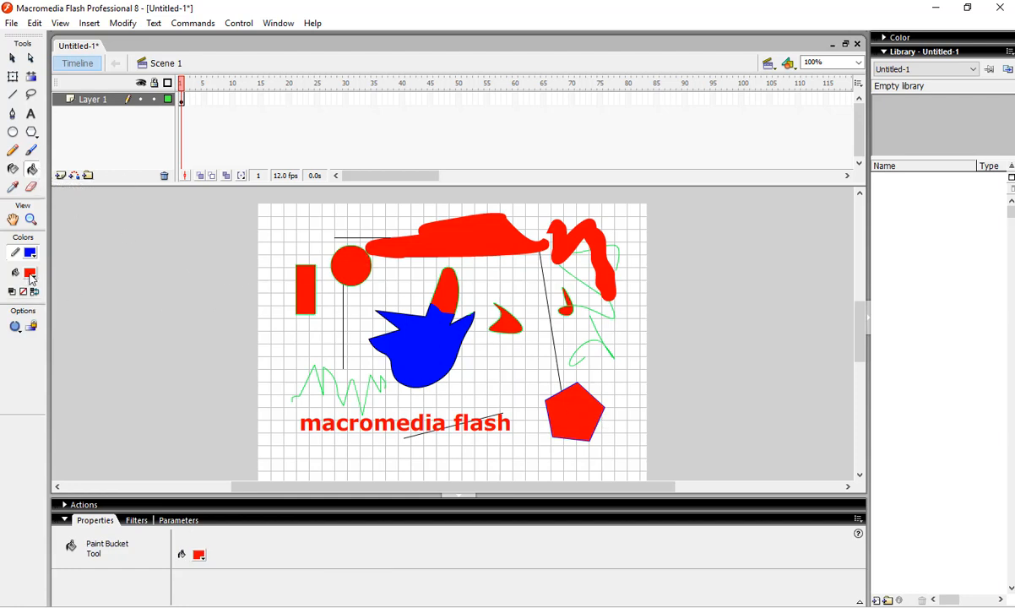
click(30, 273)
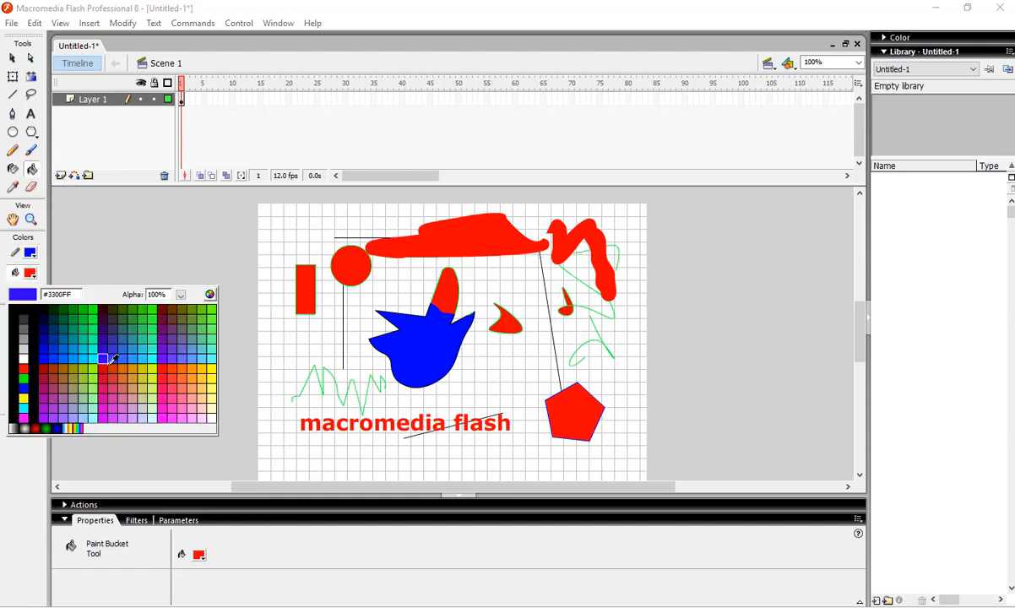
click(215, 365)
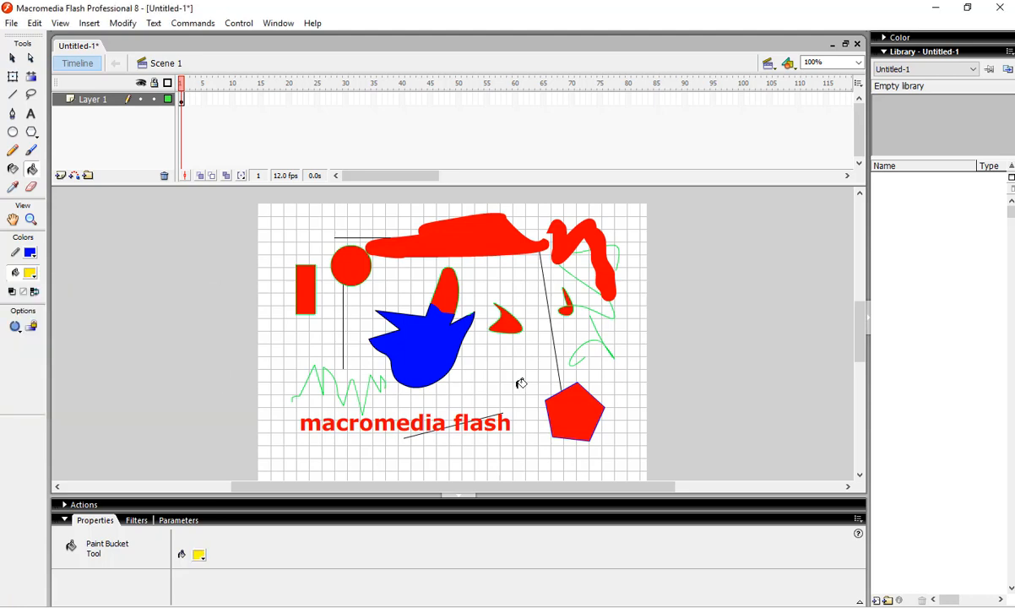
click(557, 397)
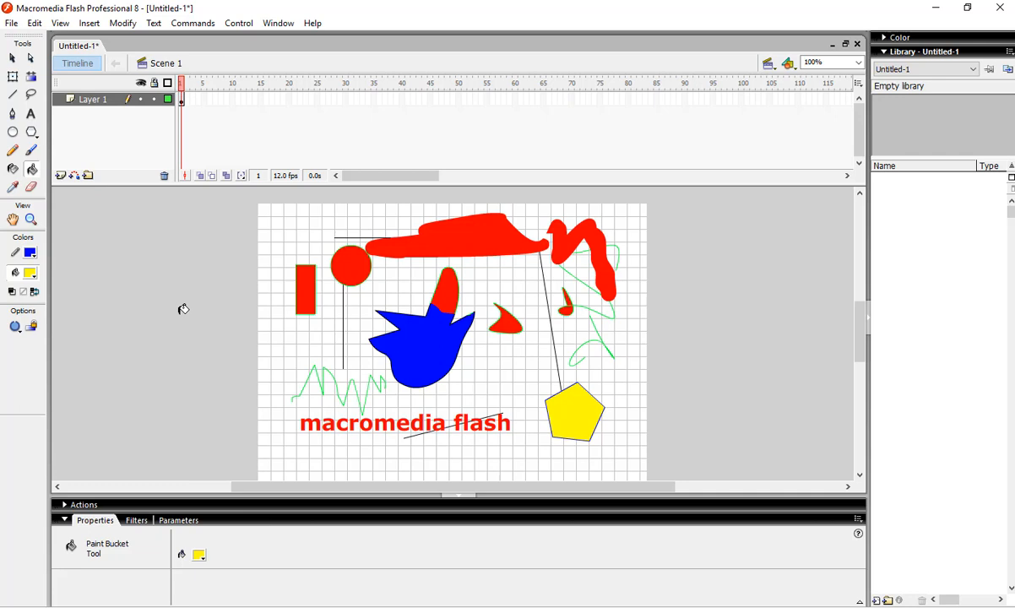
click(15, 189)
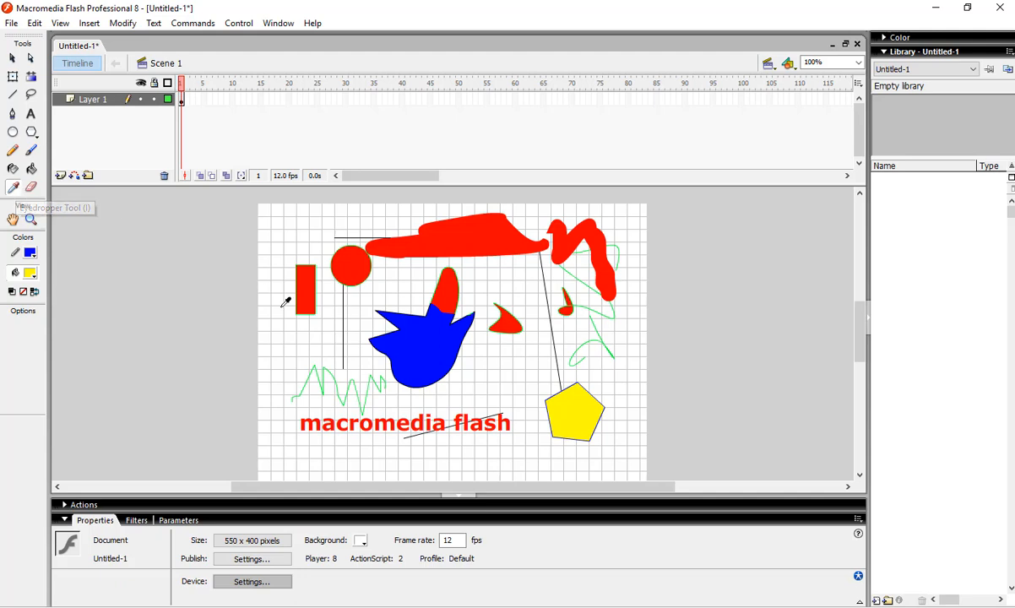
click(588, 406)
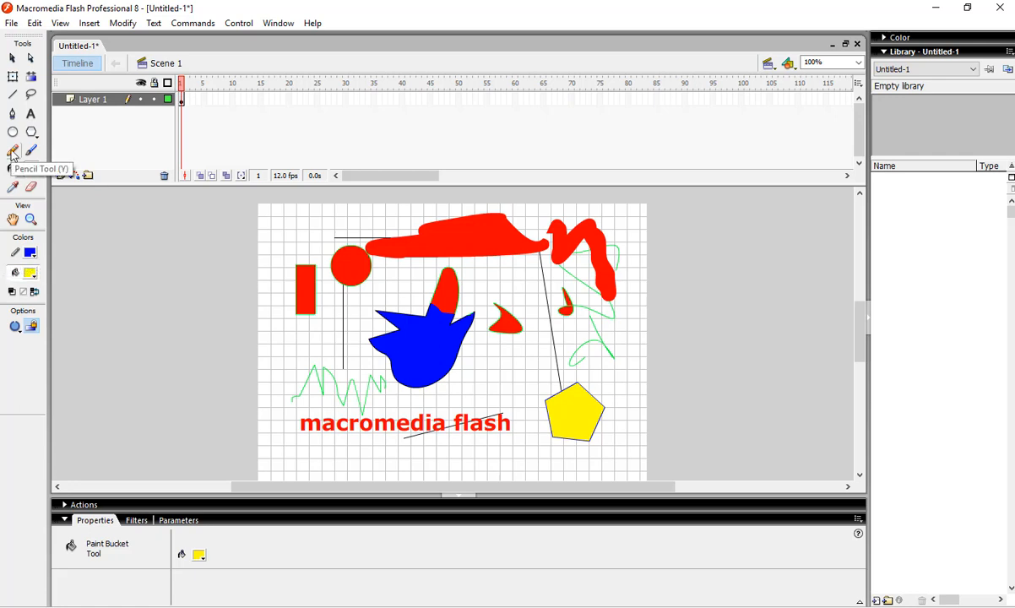
- Erase the green zigzag above "macromedia" and the lower part of the green curves above the pentagon
click(31, 187)
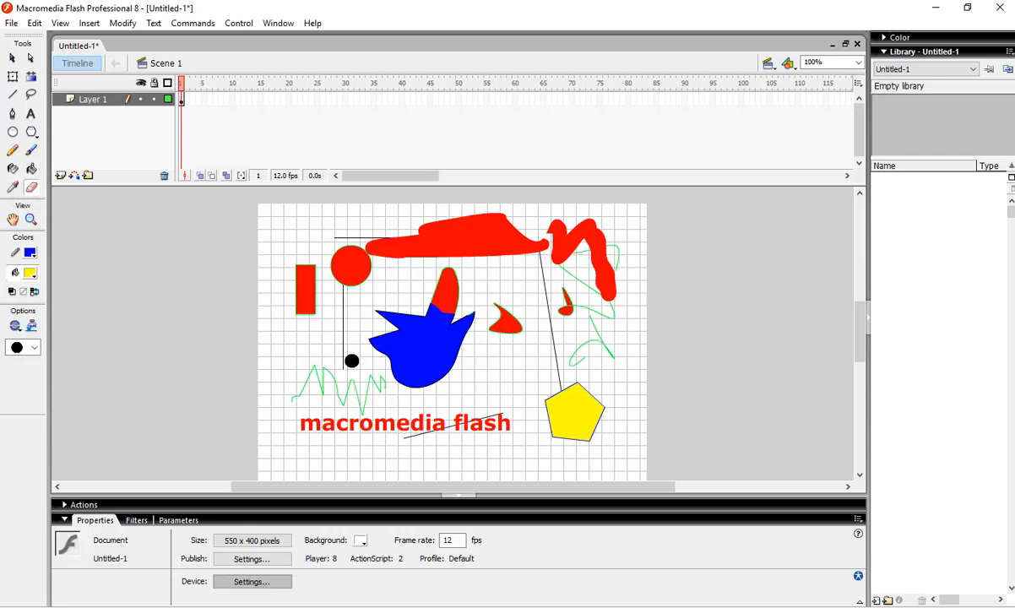
mouse_move(313, 368)
mouse_down()
mouse_move(299, 401)
mouse_move(314, 381)
mouse_move(313, 392)
mouse_move(344, 398)
mouse_move(377, 371)
mouse_move(384, 388)
mouse_move(372, 395)
mouse_move(294, 397)
mouse_move(348, 409)
mouse_up()
key(ctrl+z)
mouse_move(601, 327)
mouse_down()
mouse_move(589, 340)
mouse_move(574, 326)
mouse_up()
key(ctrl+z)
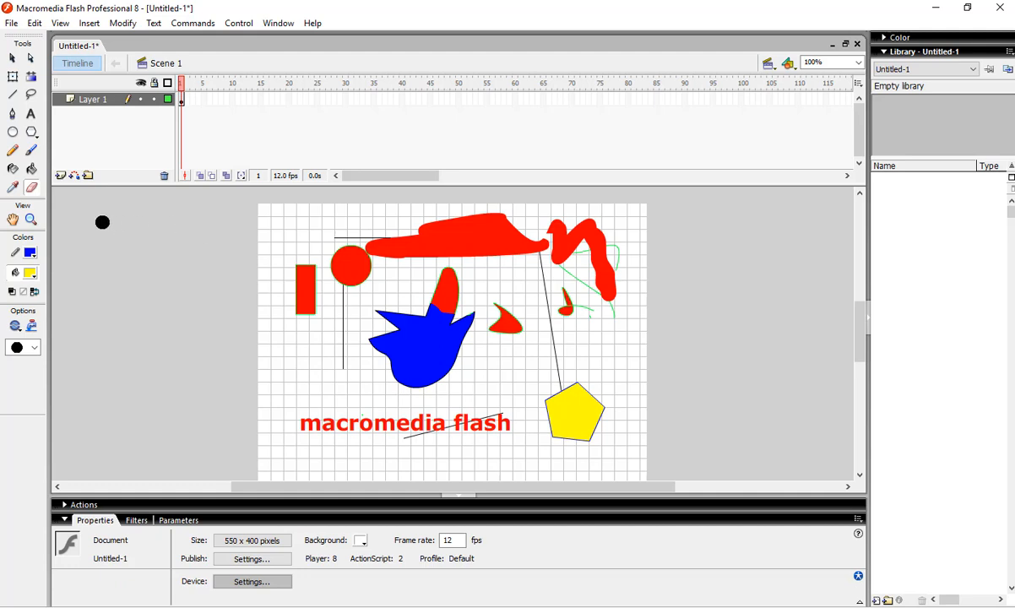
- Pan the stage with the Hand tool and zoom in to 400% around the red circle
click(12, 218)
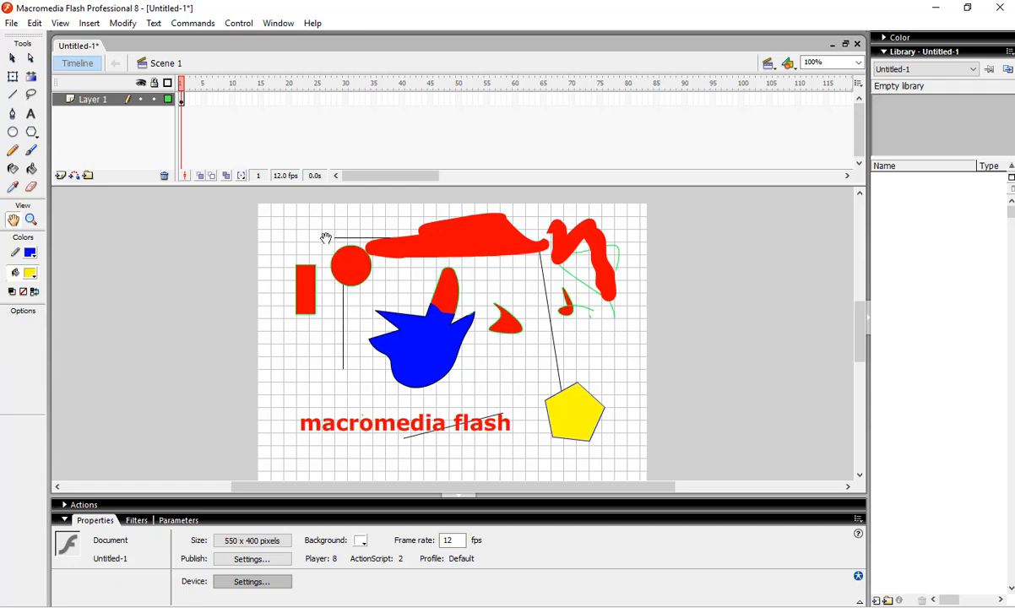
drag(315, 229, 365, 219)
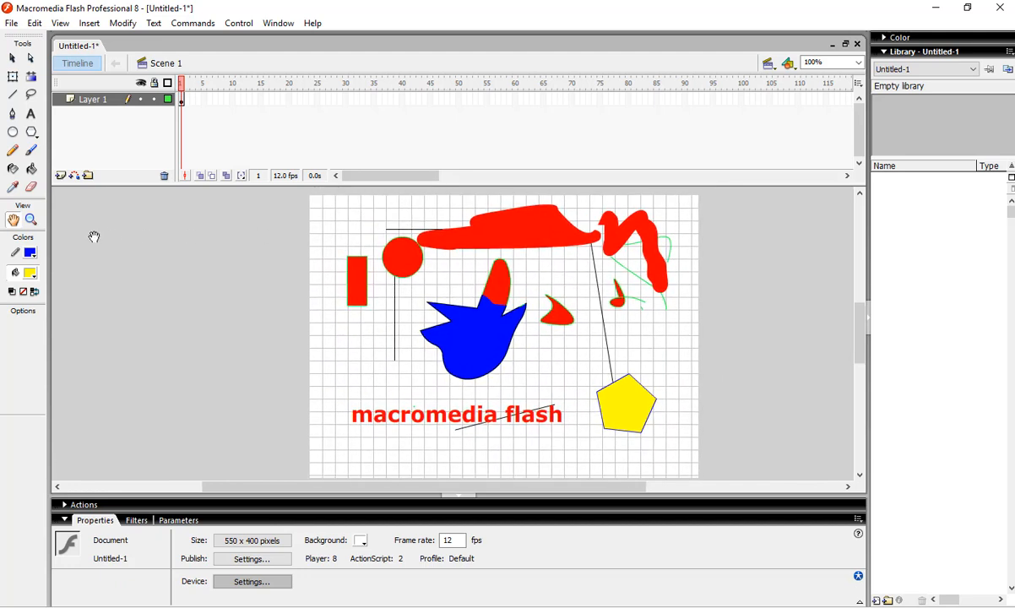
click(31, 220)
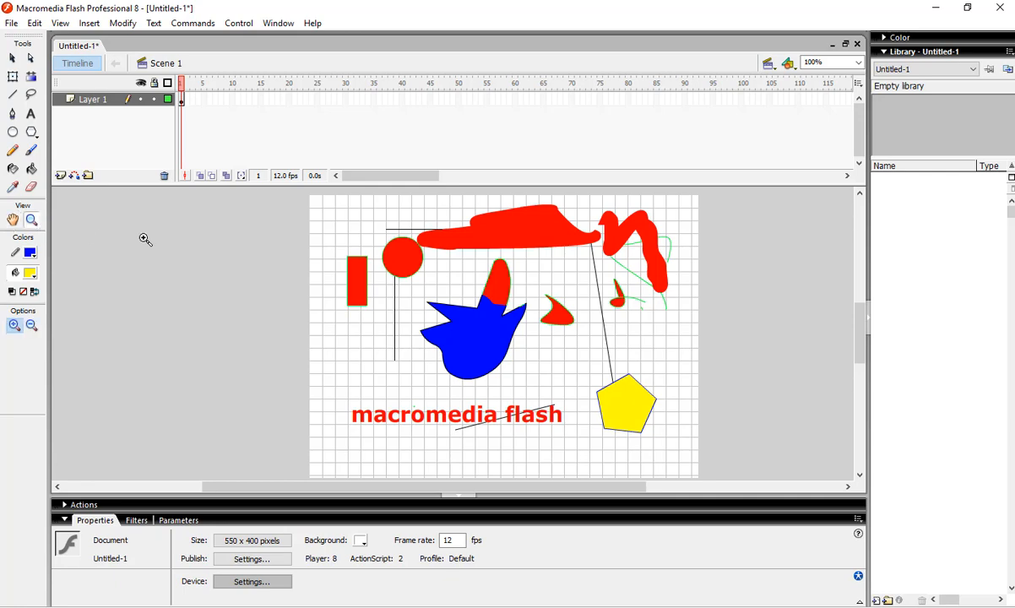
click(429, 294)
click(429, 293)
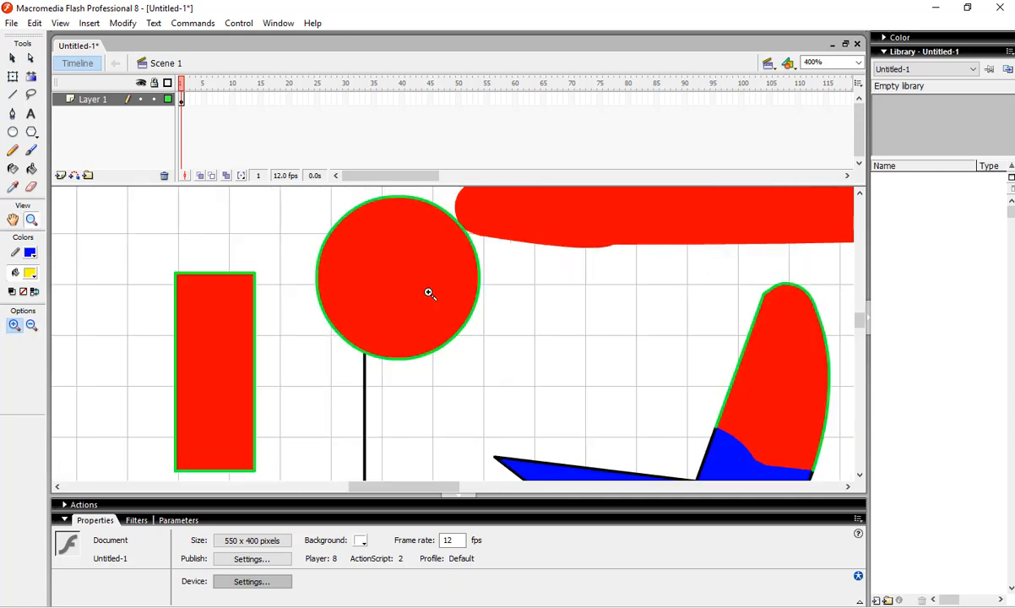
- Zoom back out to 100% and pan the whole drawing back into view
click(32, 325)
click(469, 280)
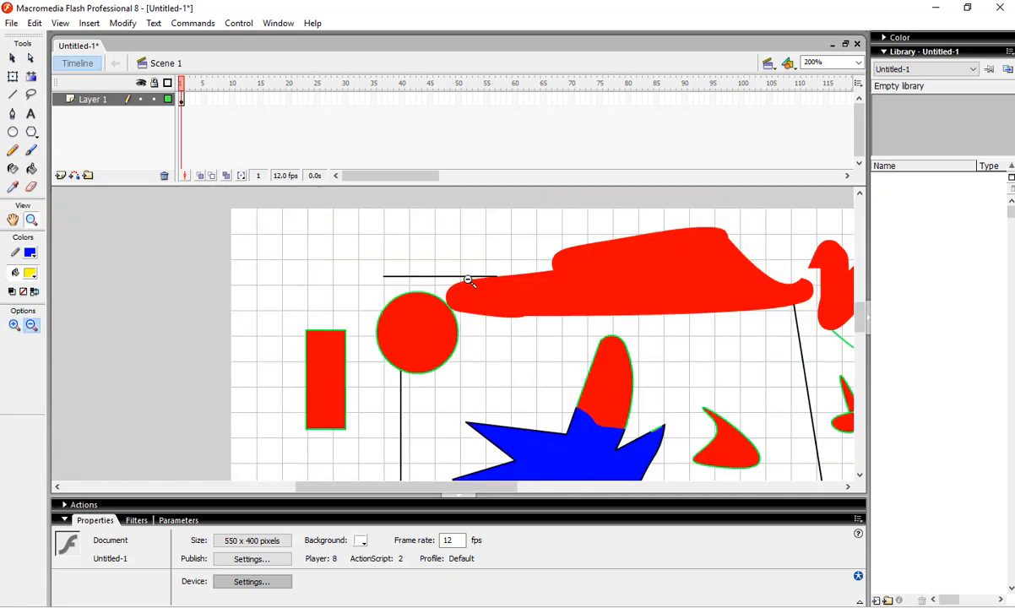
click(453, 290)
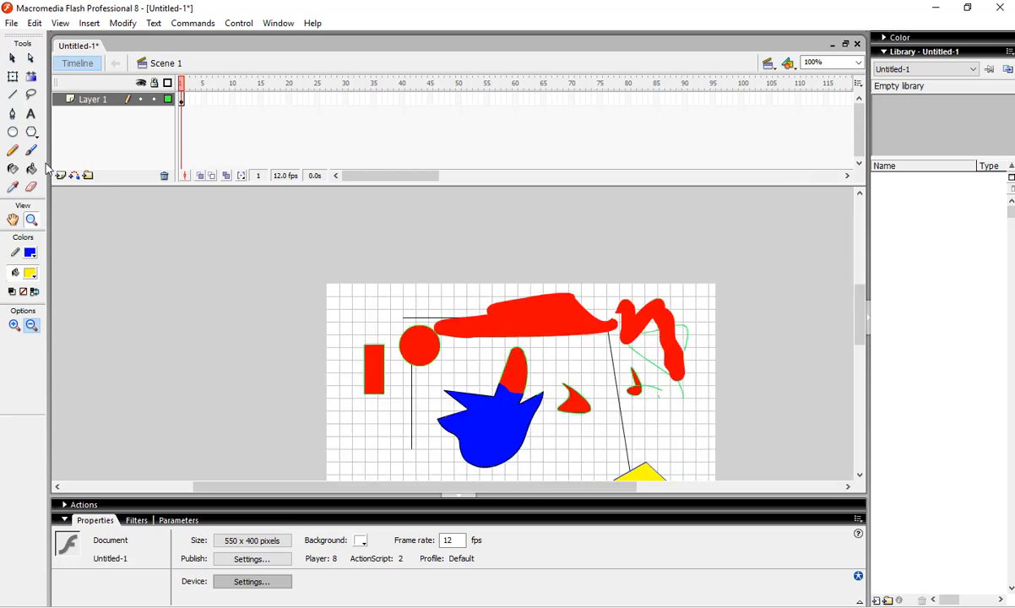
click(13, 219)
drag(438, 375, 414, 297)
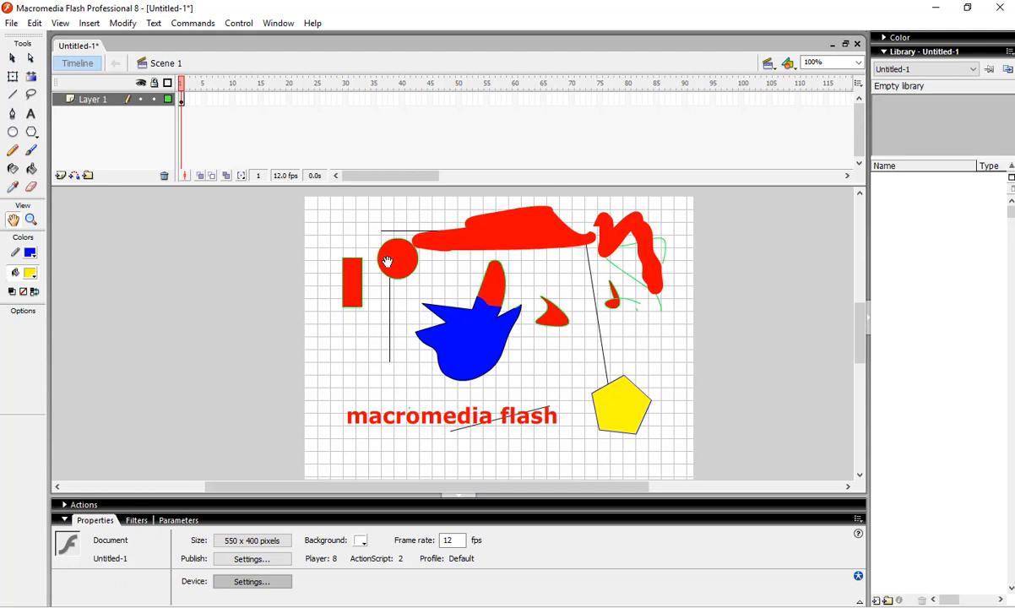
- Create a new blank Flash Document, and switch to the Untitled-1 drawing and back to the new document
click(10, 23)
click(21, 42)
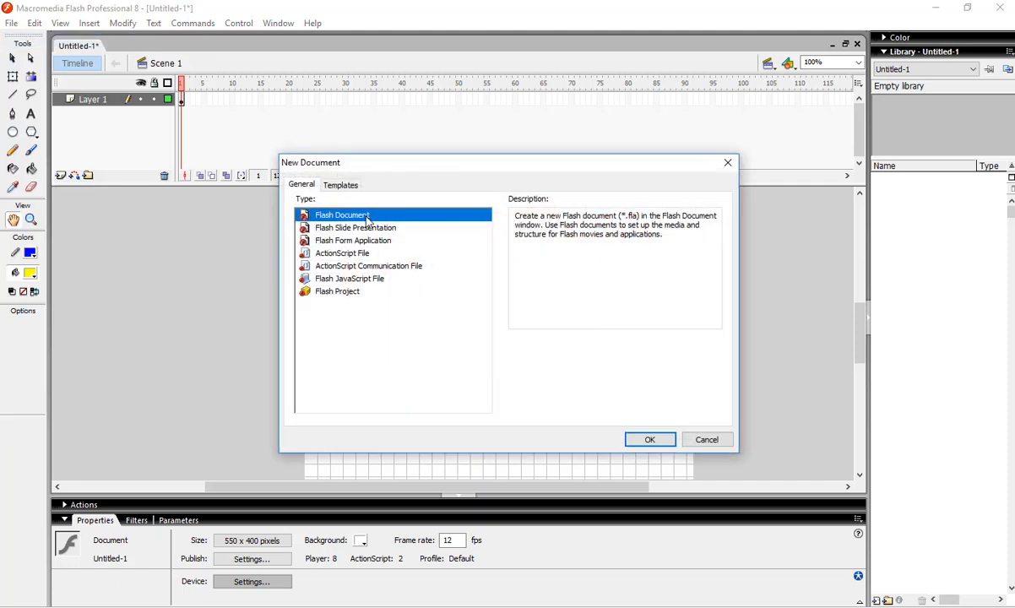
click(651, 440)
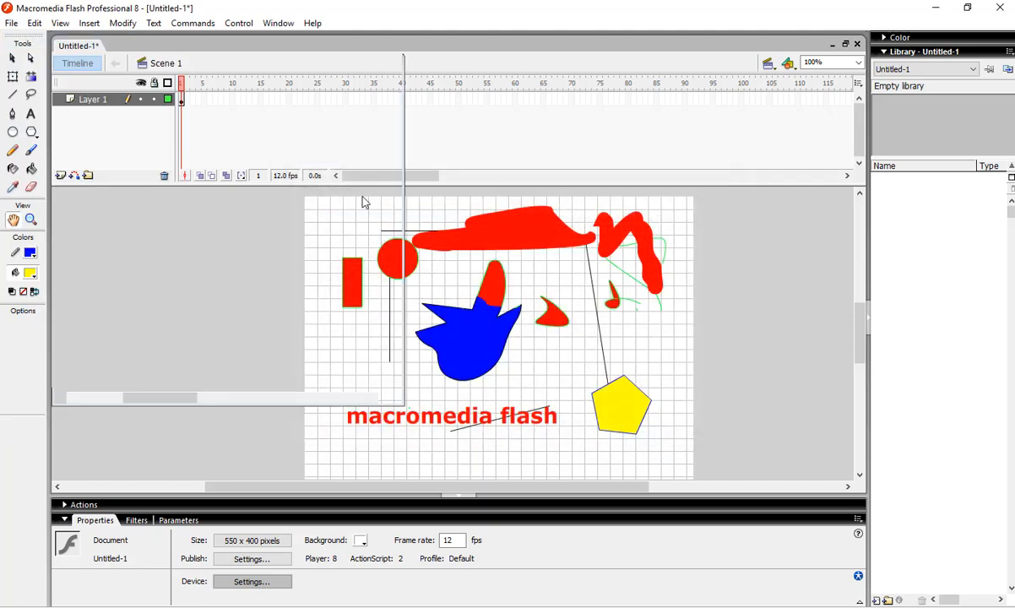
click(76, 47)
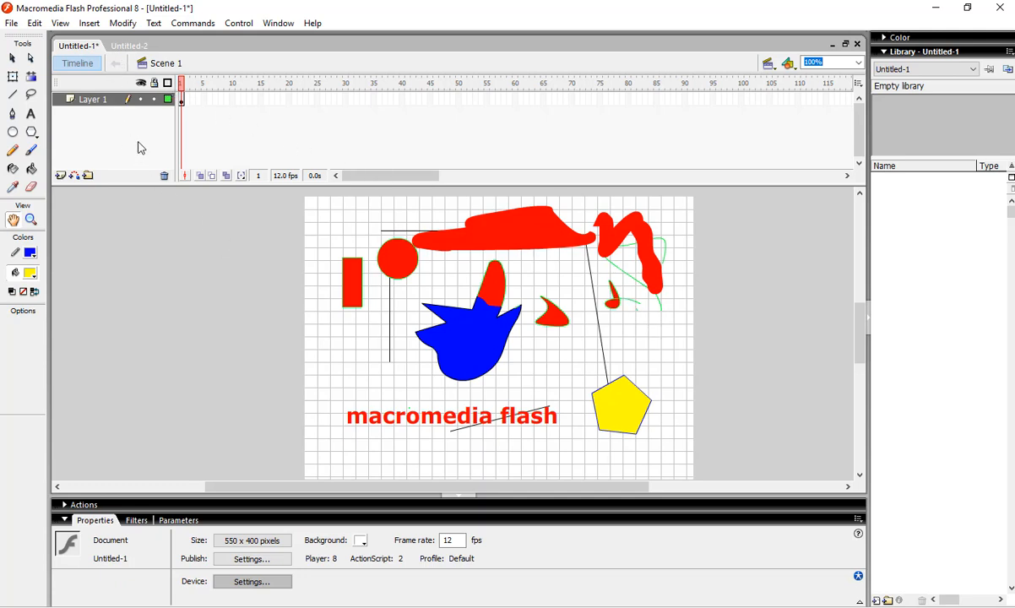
click(129, 48)
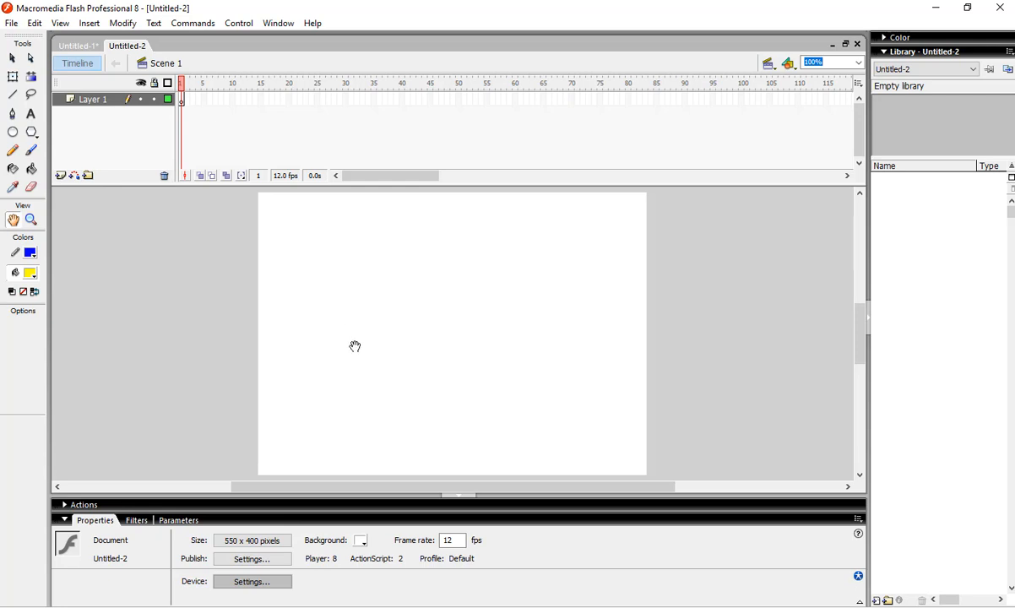
- Inspect the new document's dimension settings in Document Properties and close them without changing anything
click(285, 545)
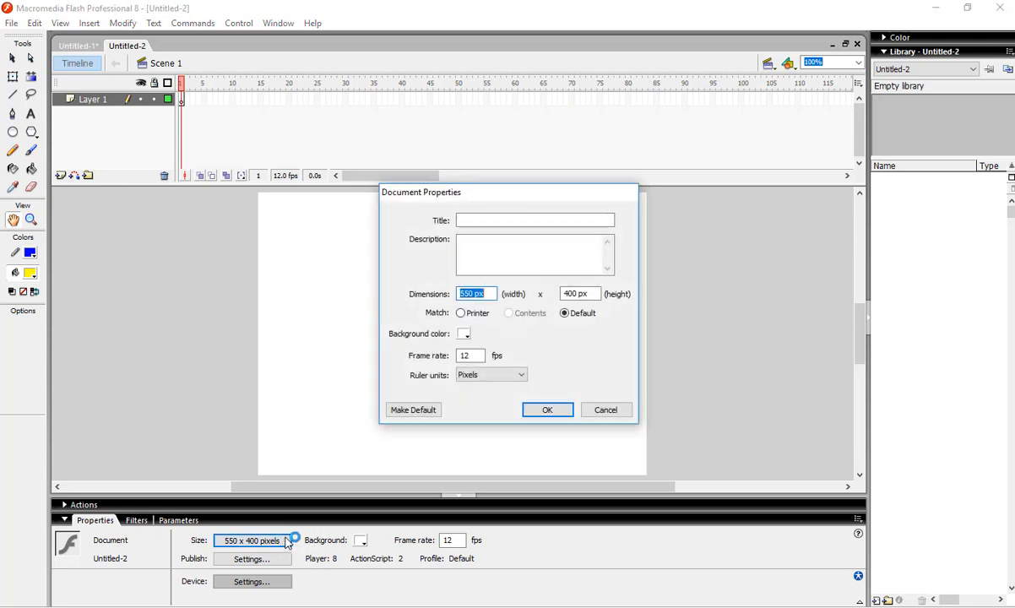
click(478, 294)
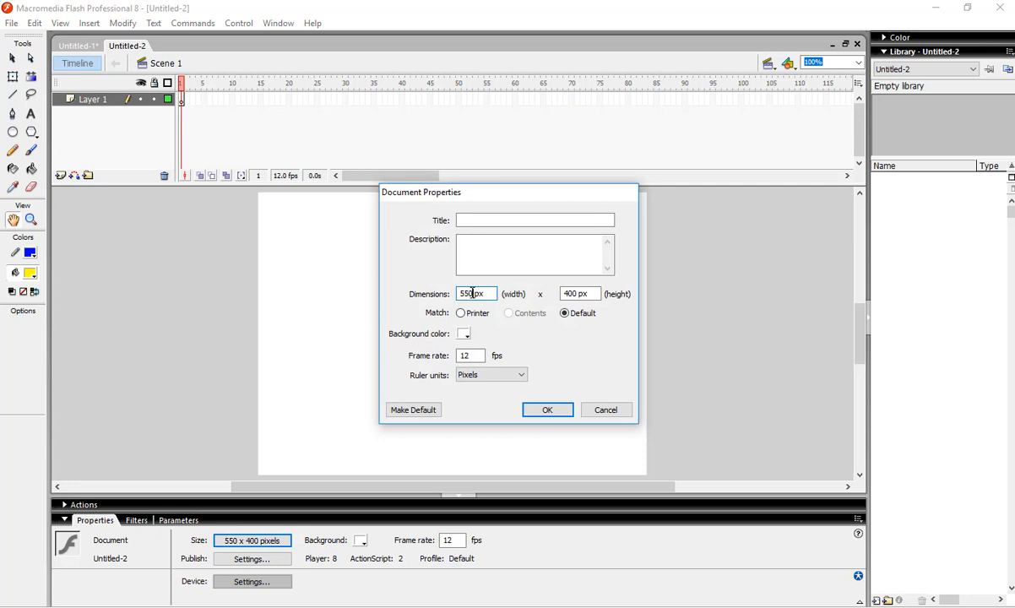
click(603, 414)
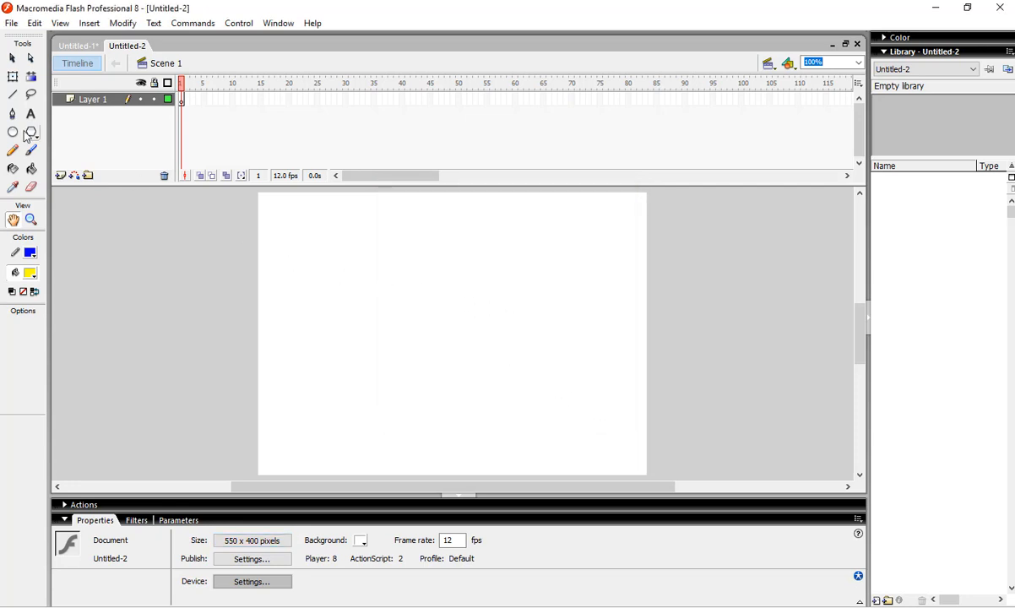
- Rename Layer 1 in the new document as "Beaker"
click(183, 100)
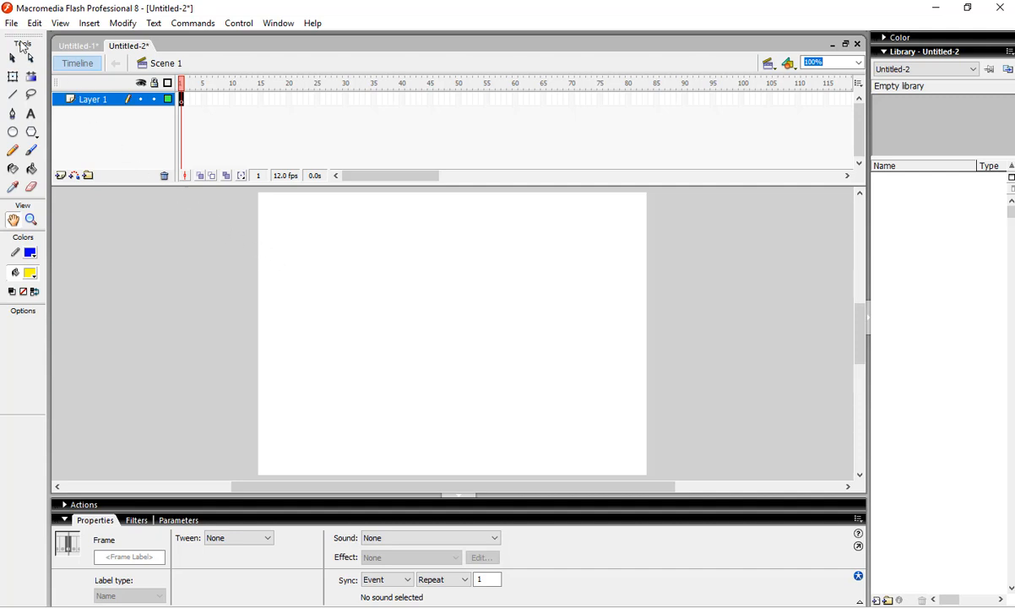
double_click(104, 99)
key(BackSpace)
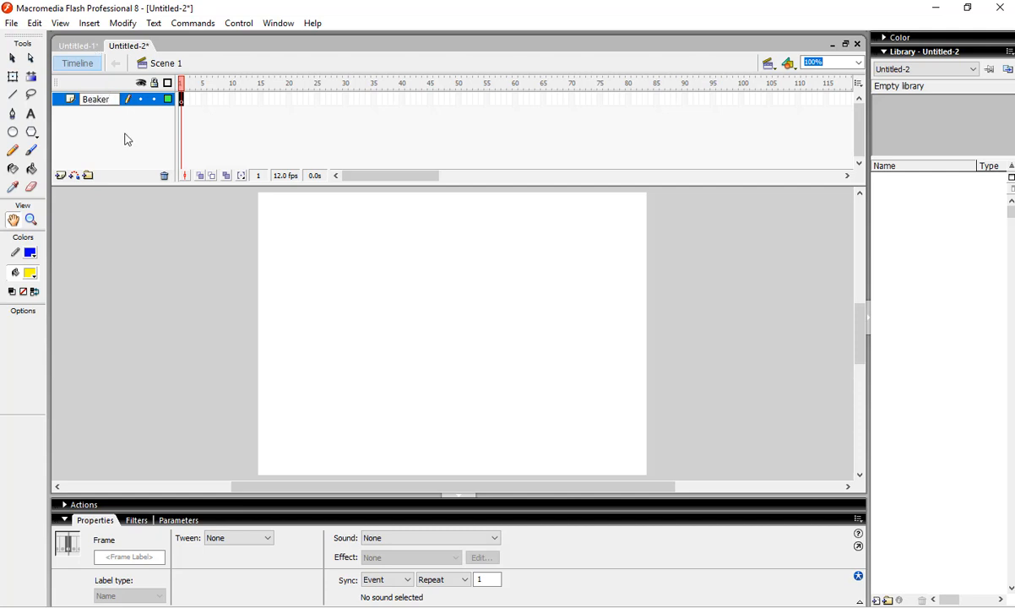
click(113, 120)
click(102, 105)
double_click(101, 100)
click(115, 100)
click(108, 119)
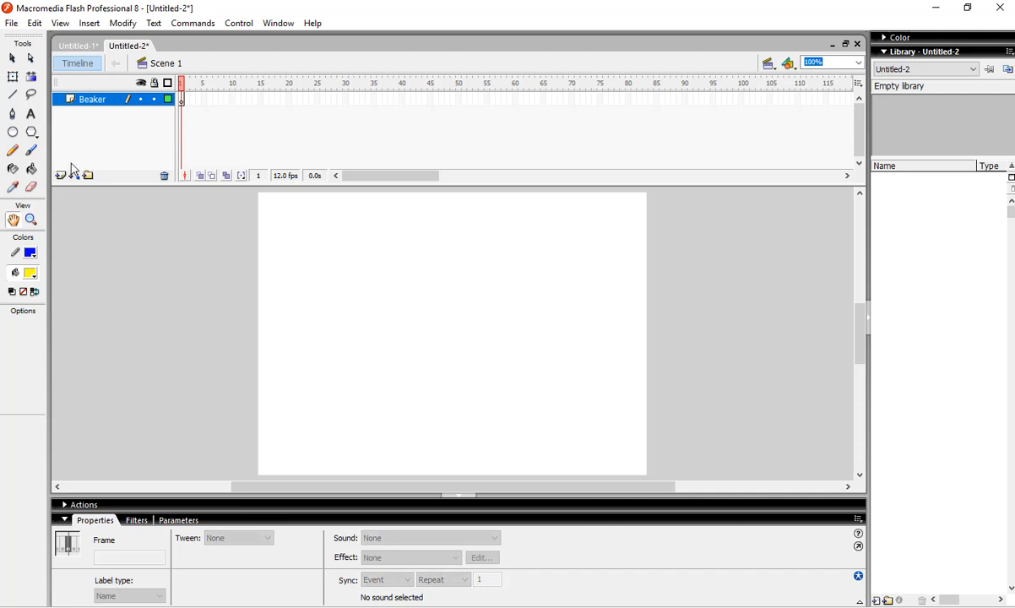
- Select the Beaker layer's first frame and show the grid on the stage
click(182, 101)
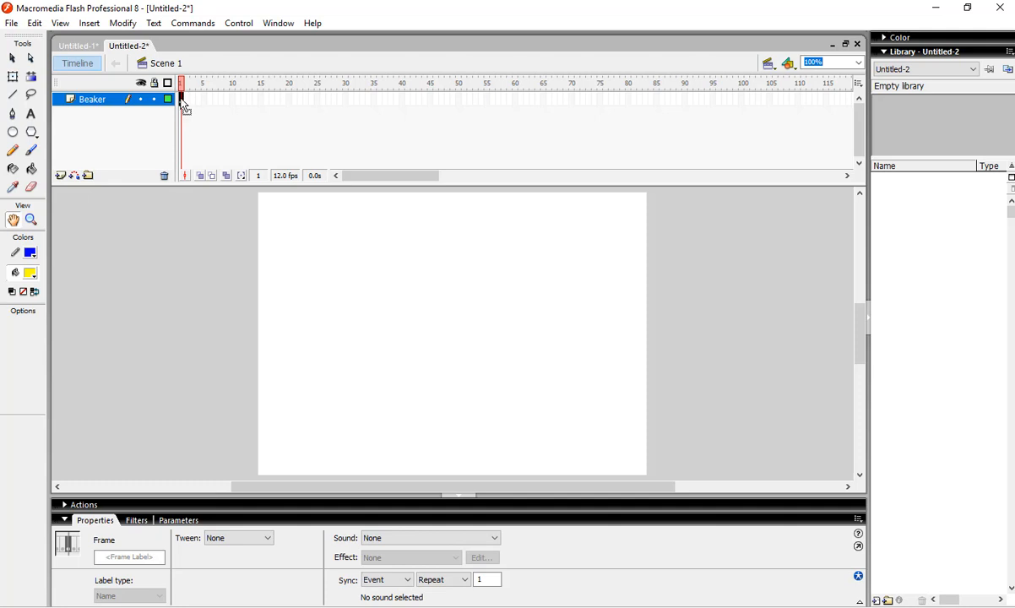
click(89, 23)
mouse_move(57, 25)
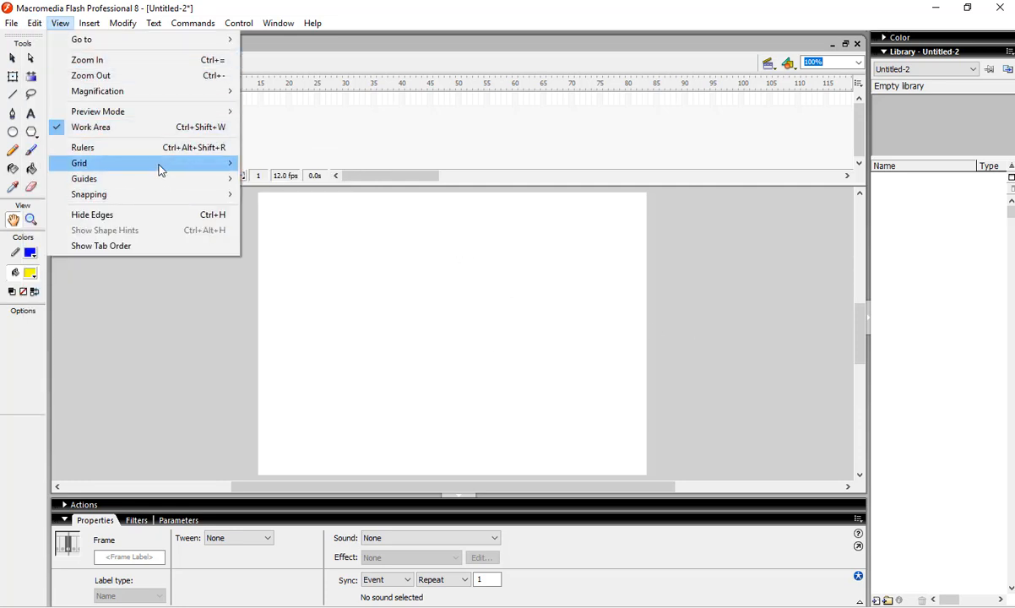
mouse_move(162, 170)
click(255, 162)
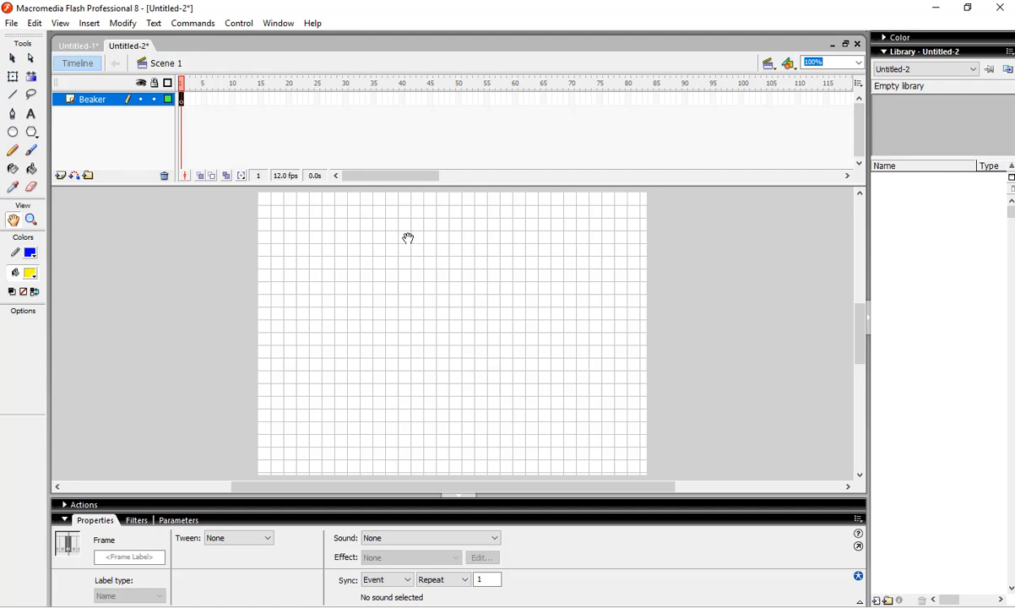
- Import the "beaker glass" picture from the Pictures folder into the document's library
click(13, 25)
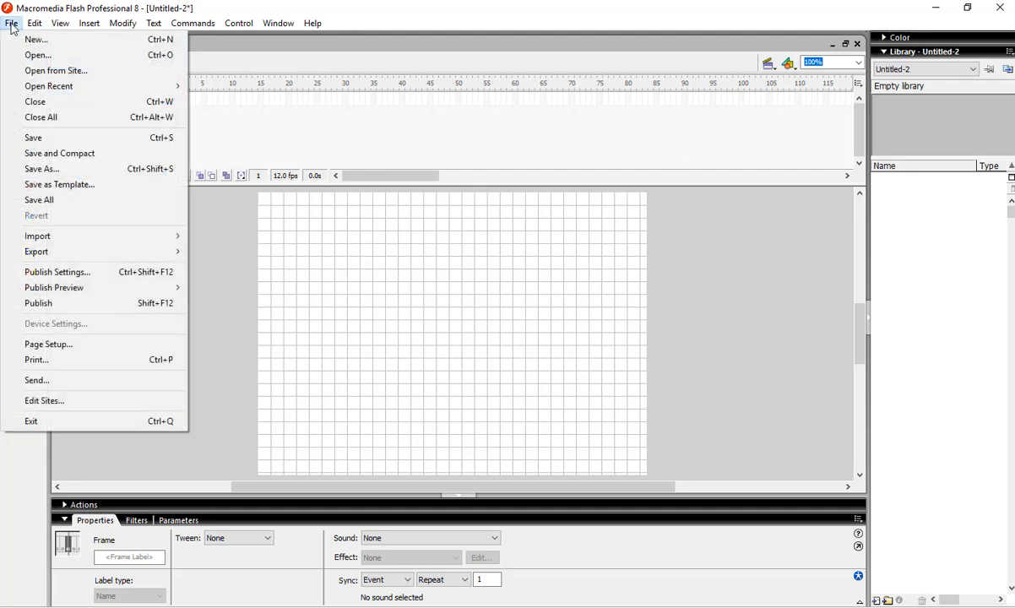
mouse_move(100, 238)
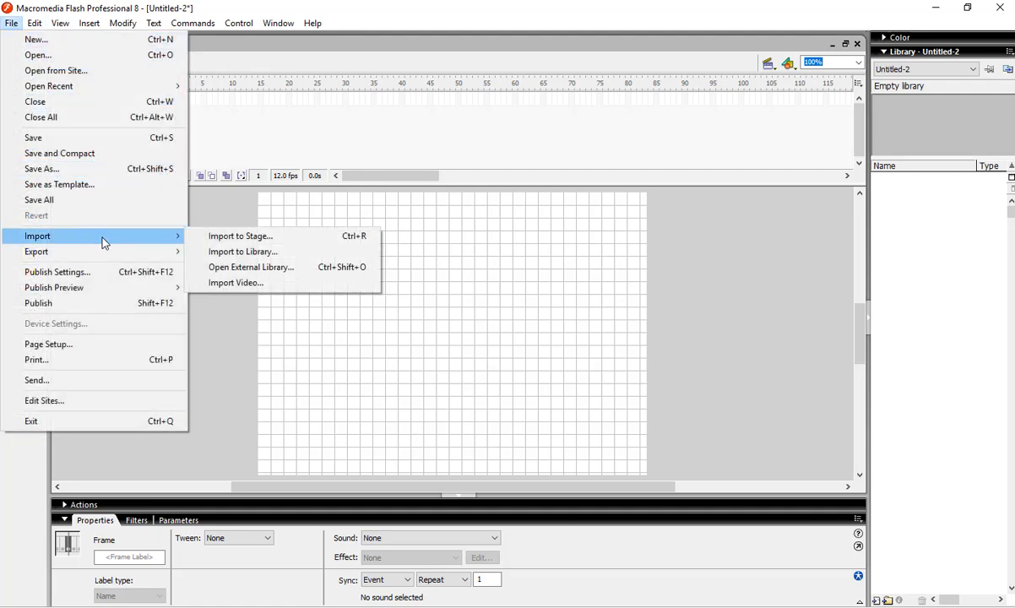
click(237, 253)
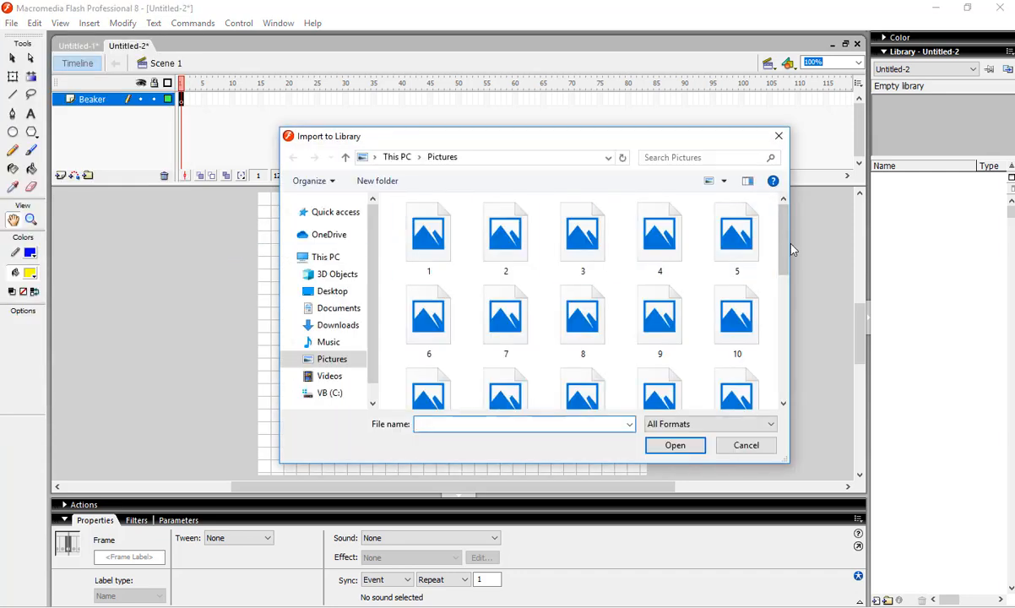
drag(784, 250, 785, 342)
scroll(733, 302, up, 1)
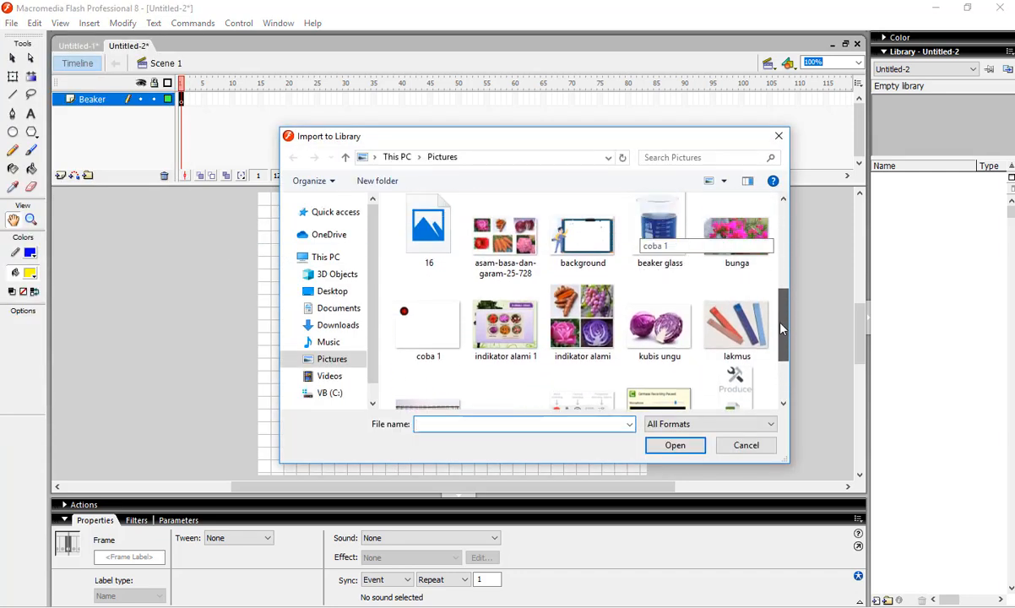
click(659, 240)
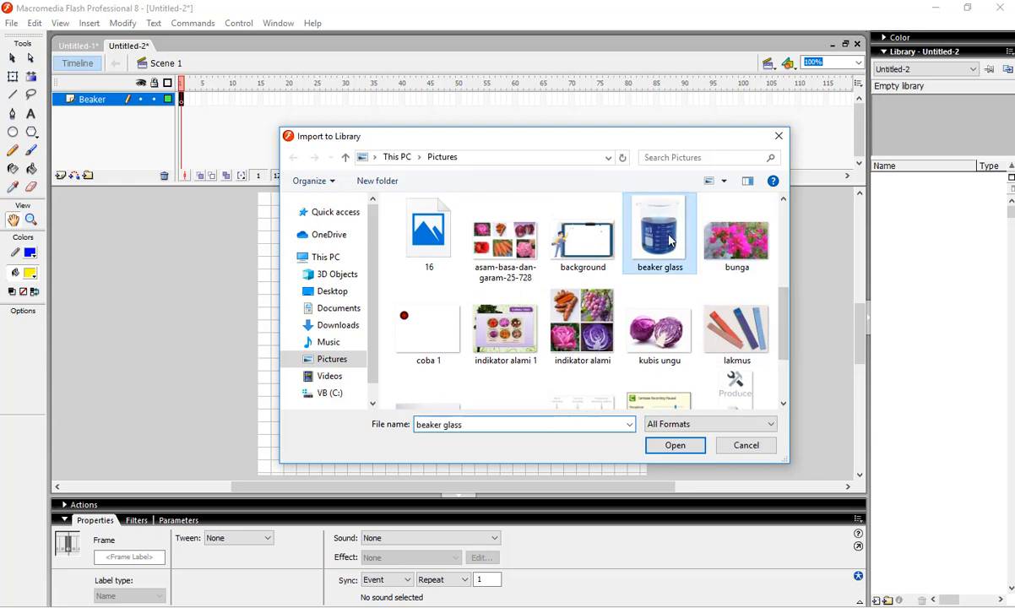
click(680, 450)
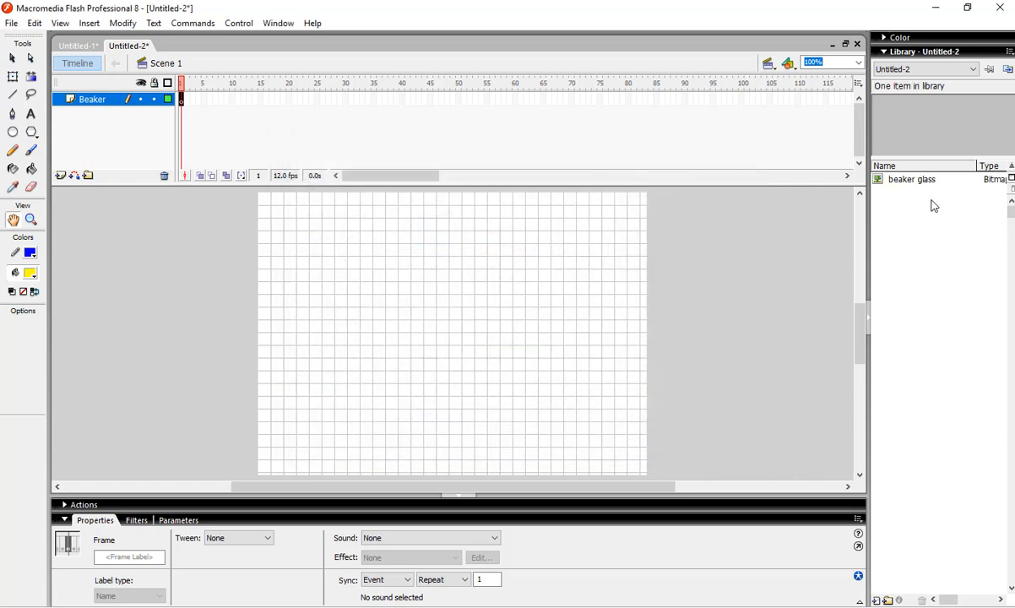
- Select the beaker glass bitmap in the library and delete it
click(929, 181)
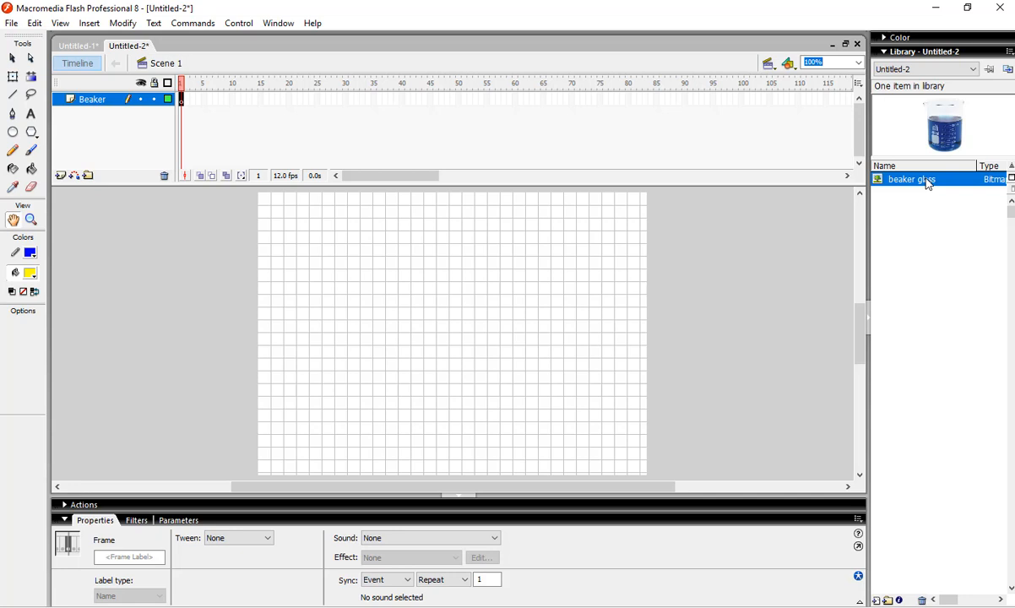
drag(929, 183, 894, 183)
right_click(908, 181)
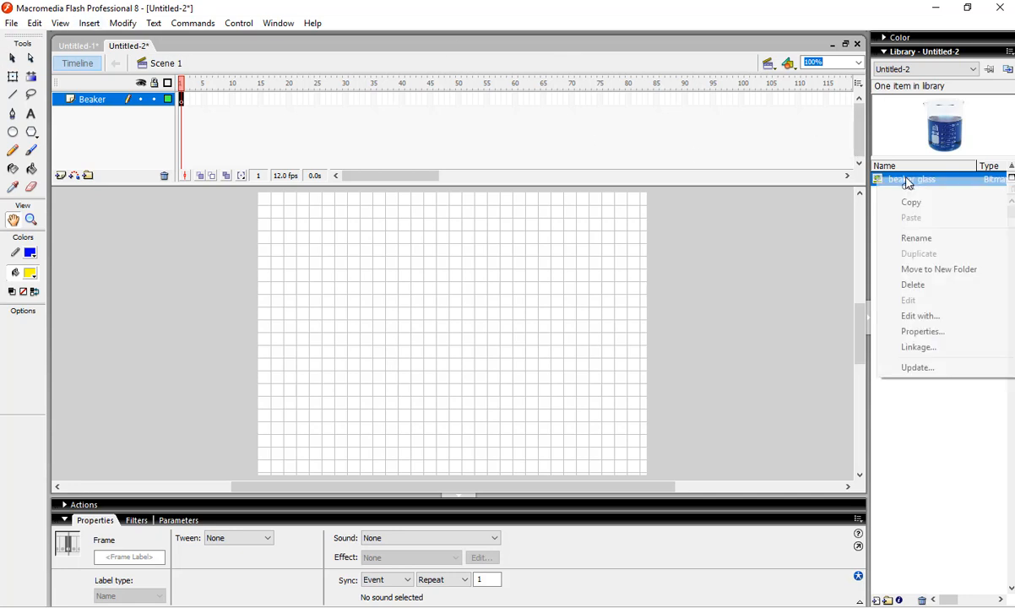
click(878, 284)
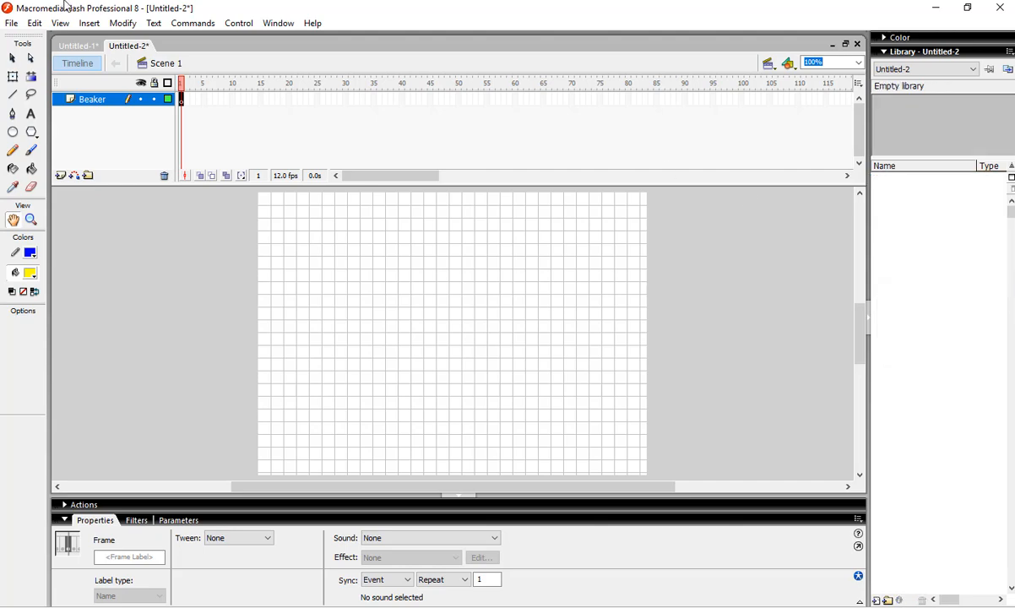
- Import "beaker glass" from the Pictures folder into the empty library again
click(19, 26)
mouse_move(100, 236)
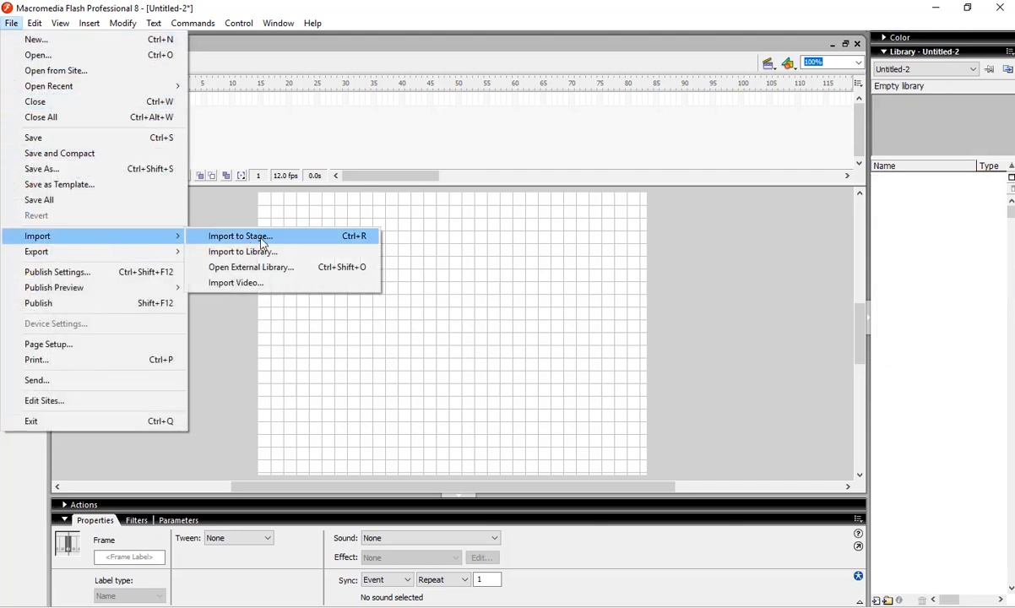
click(265, 252)
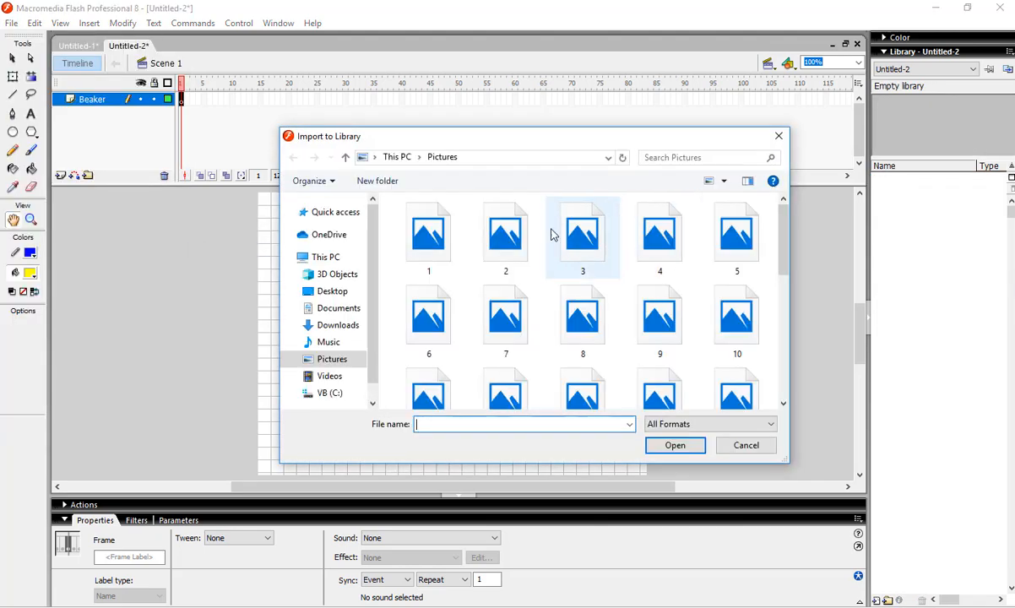
scroll(735, 224, down, 10)
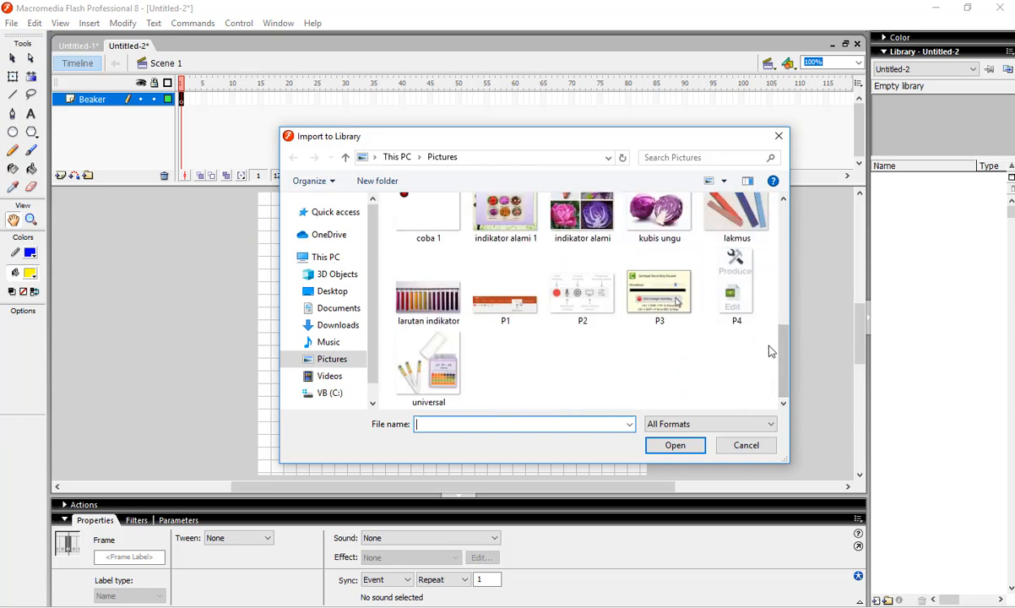
scroll(734, 338, up, 3)
click(660, 236)
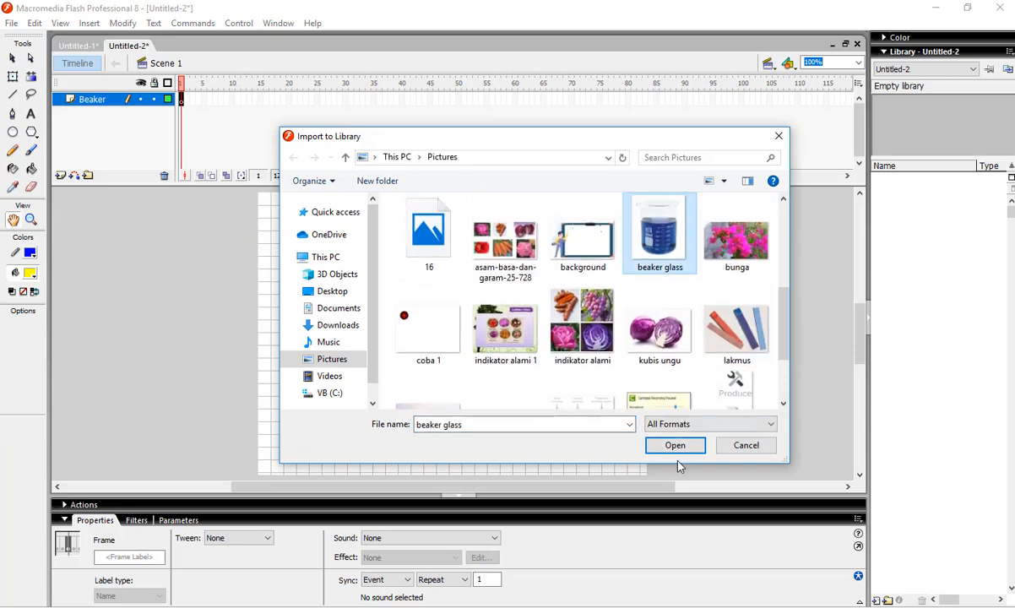
click(678, 447)
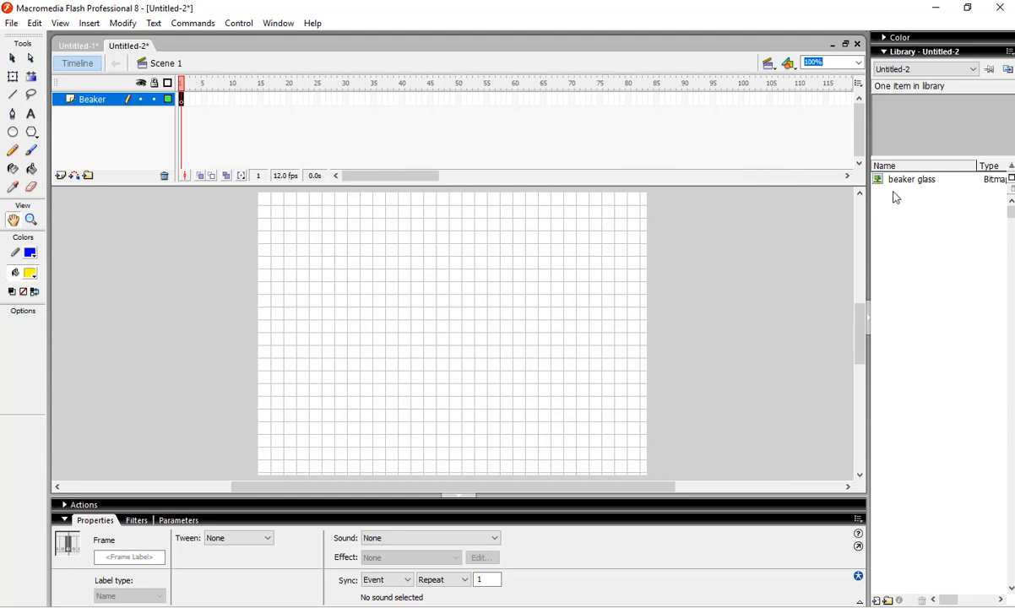
- Place the beaker glass bitmap on the stage, scaled down to about 135 by 154 pixels in the lower middle
drag(902, 183, 448, 332)
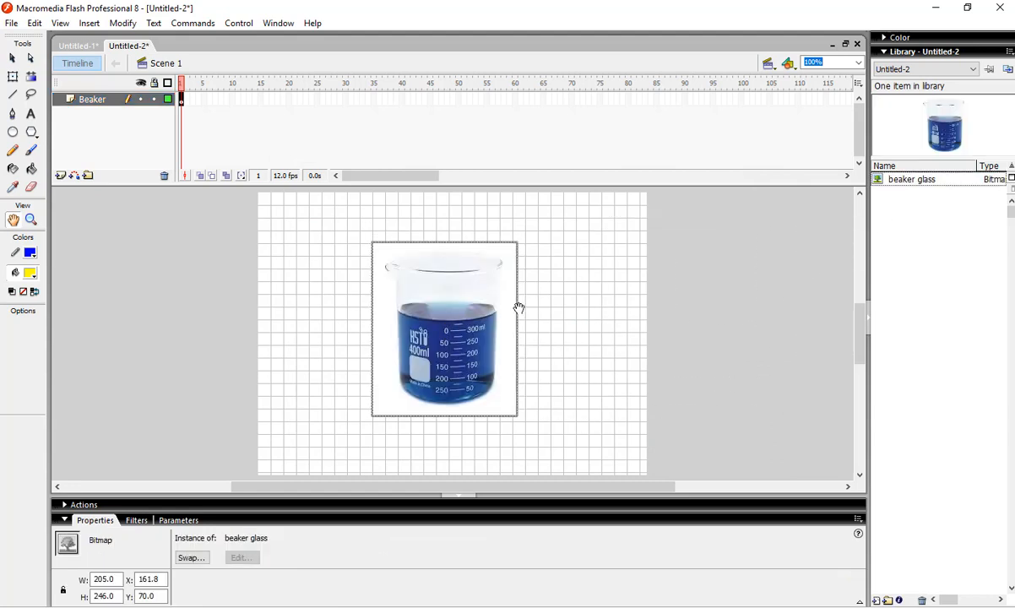
click(16, 80)
drag(520, 329, 494, 327)
drag(446, 244, 445, 274)
drag(483, 338, 487, 380)
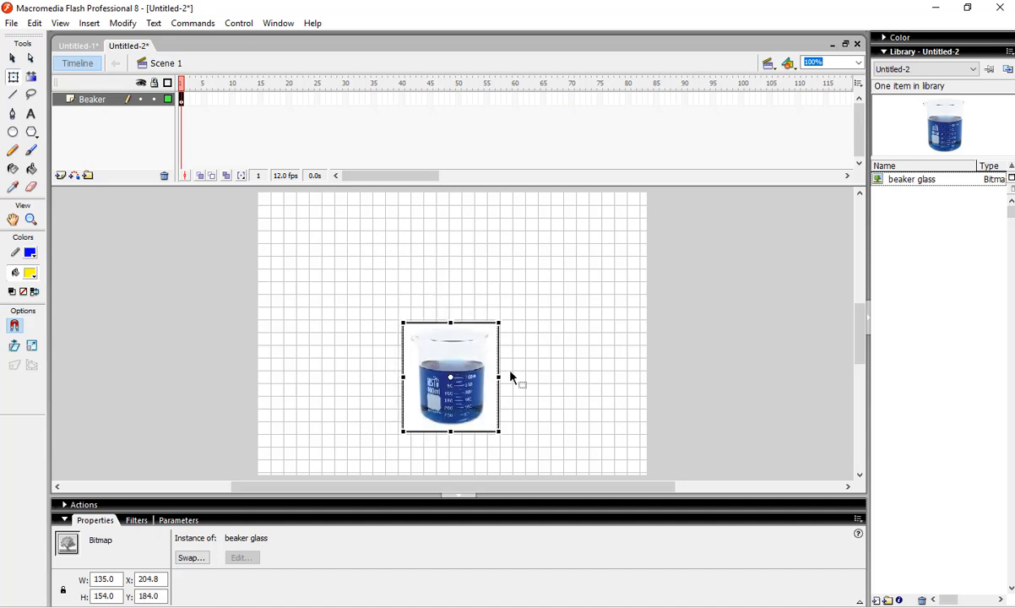
click(521, 379)
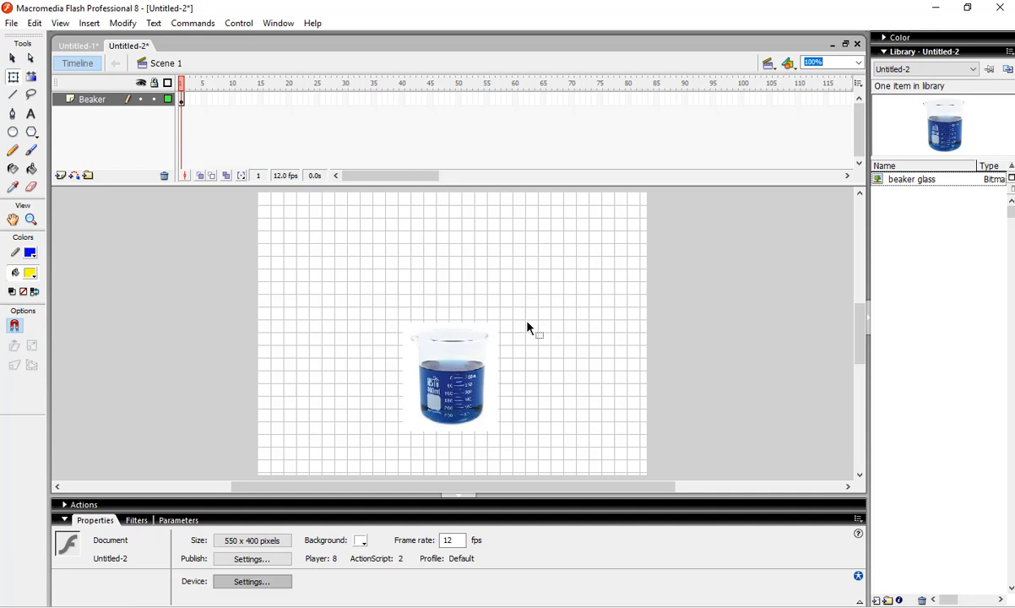
- Shift the beaker bitmap slightly up and left to about X 201, Y 181, and deselect it
click(465, 363)
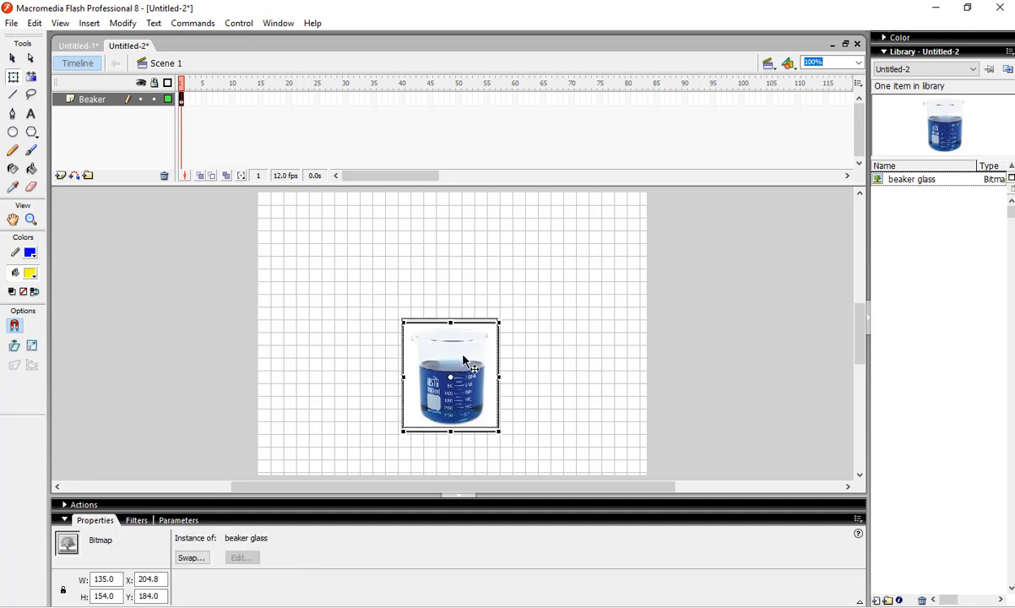
drag(464, 363, 460, 360)
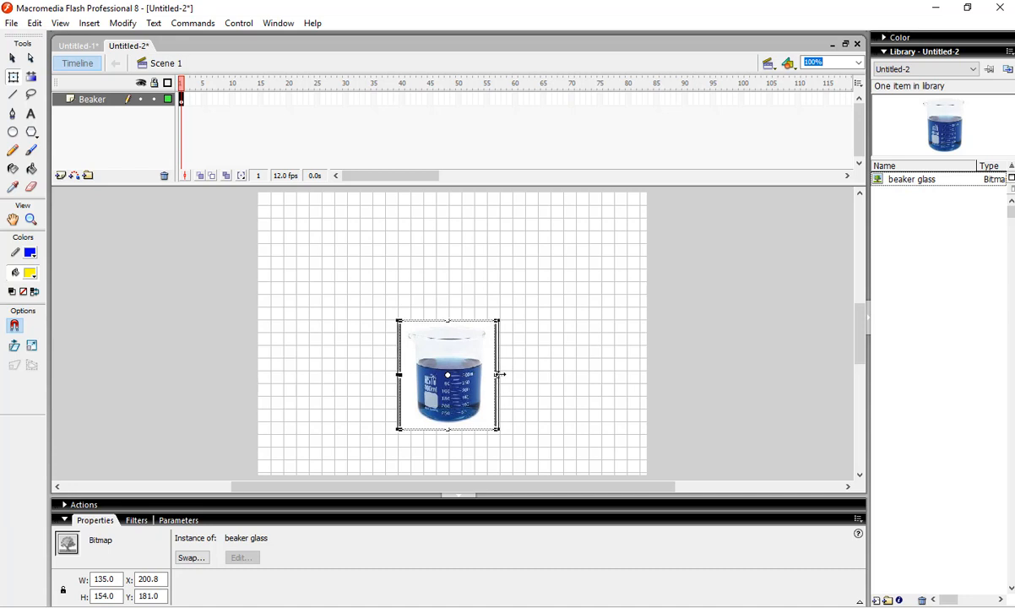
click(538, 319)
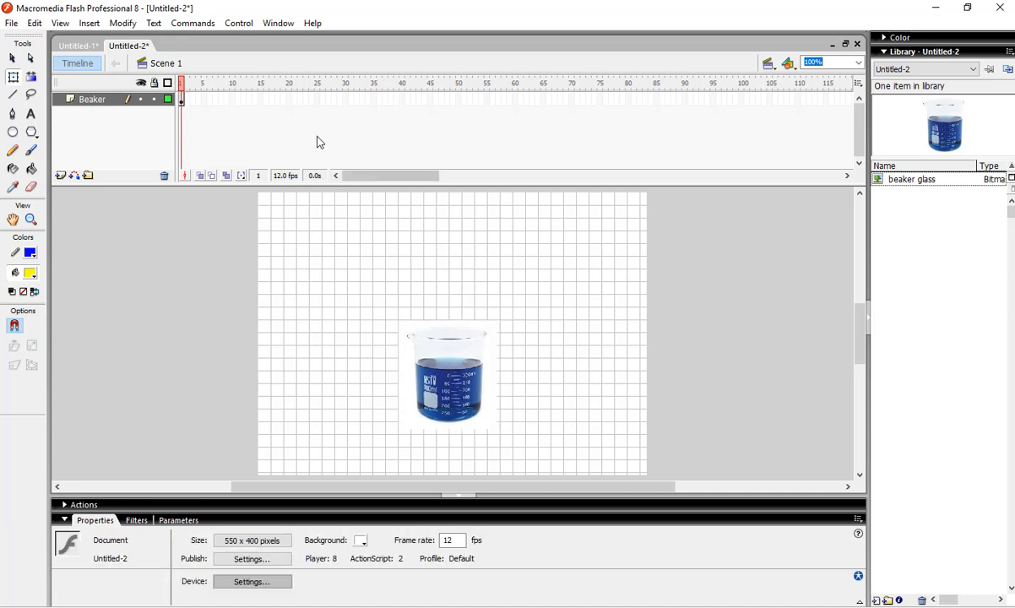
- Draw a narrow upright rectangle with a blue stroke and yellow fill above the beaker, undoing and redrawing the first attempt
click(33, 132)
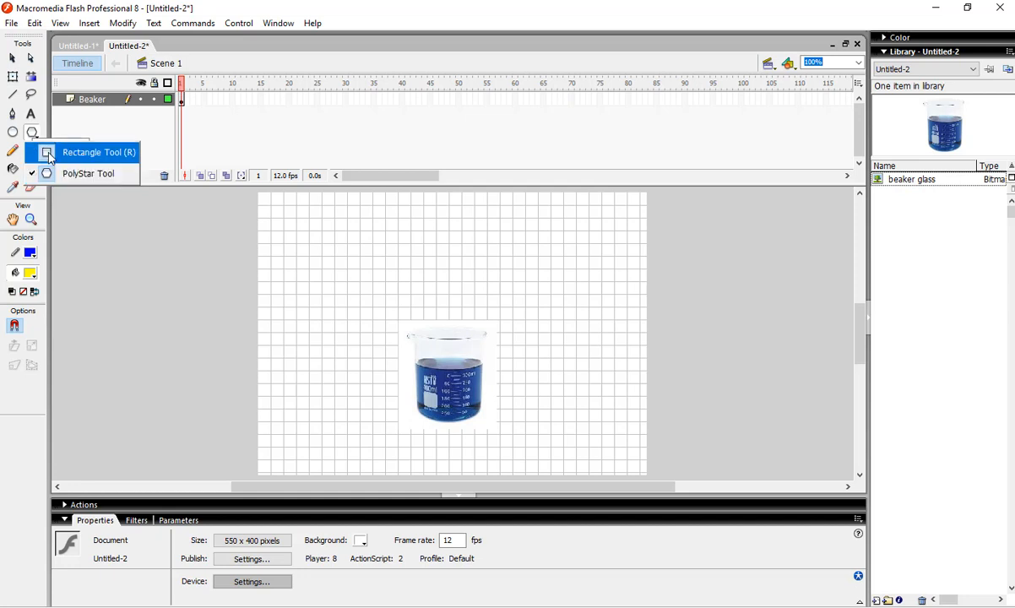
click(50, 153)
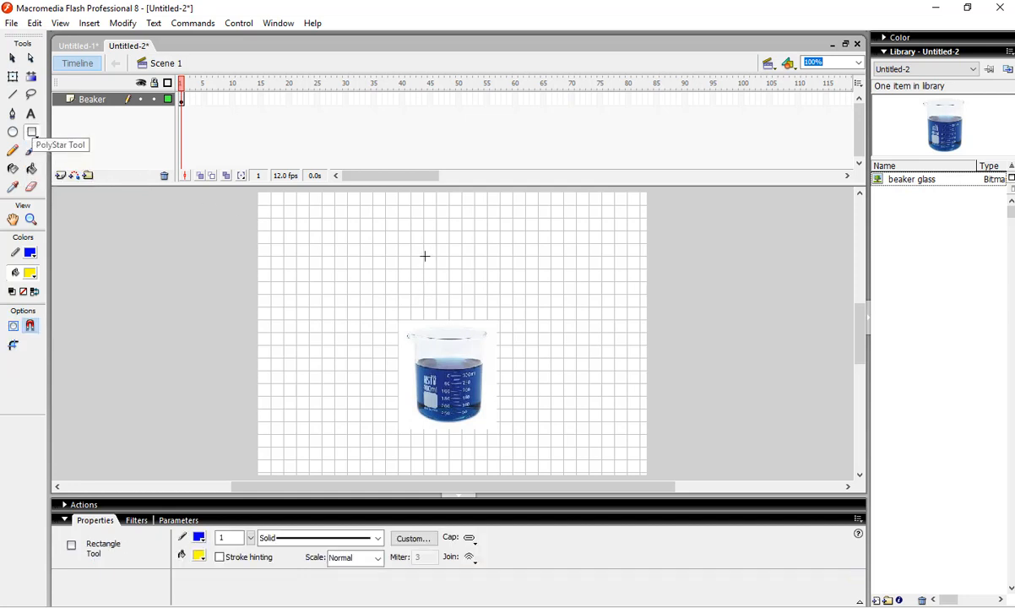
drag(425, 244, 437, 319)
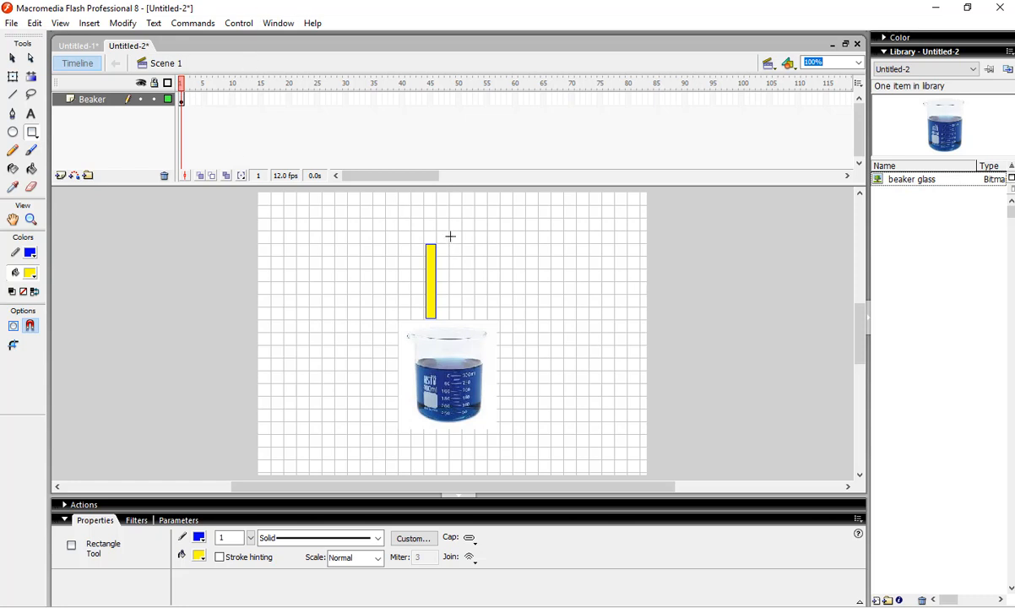
key(ctrl+z)
drag(422, 242, 437, 307)
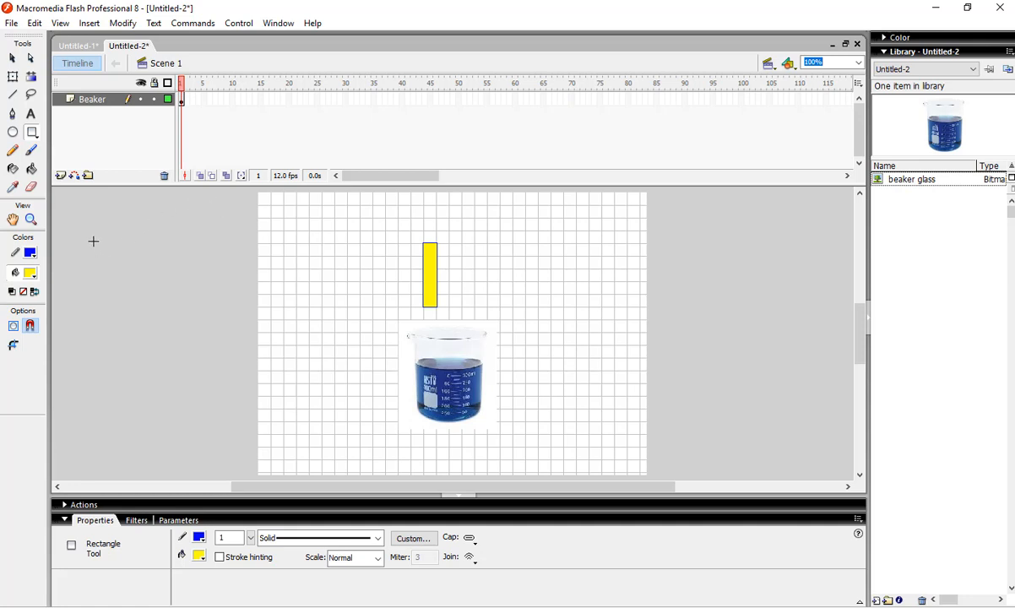
- With the Ink Bottle tool active, change the stroke color to black and back to blue
click(12, 168)
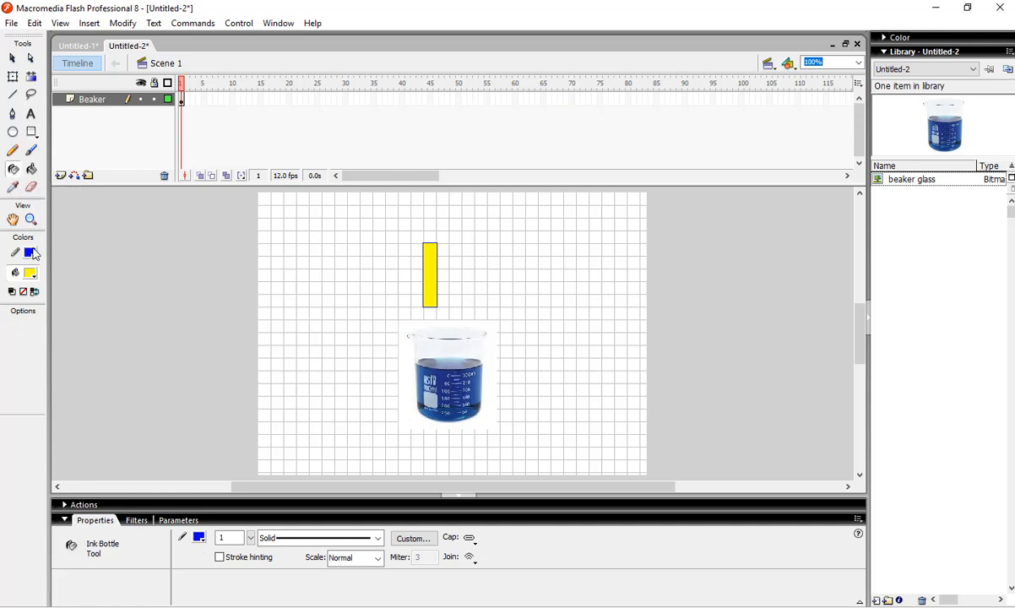
click(31, 254)
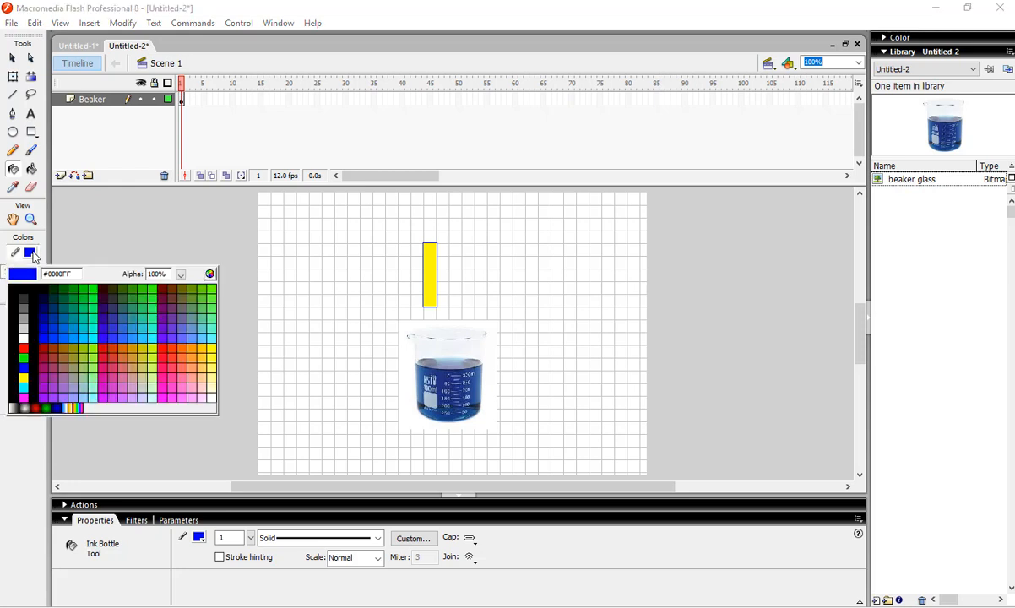
click(37, 292)
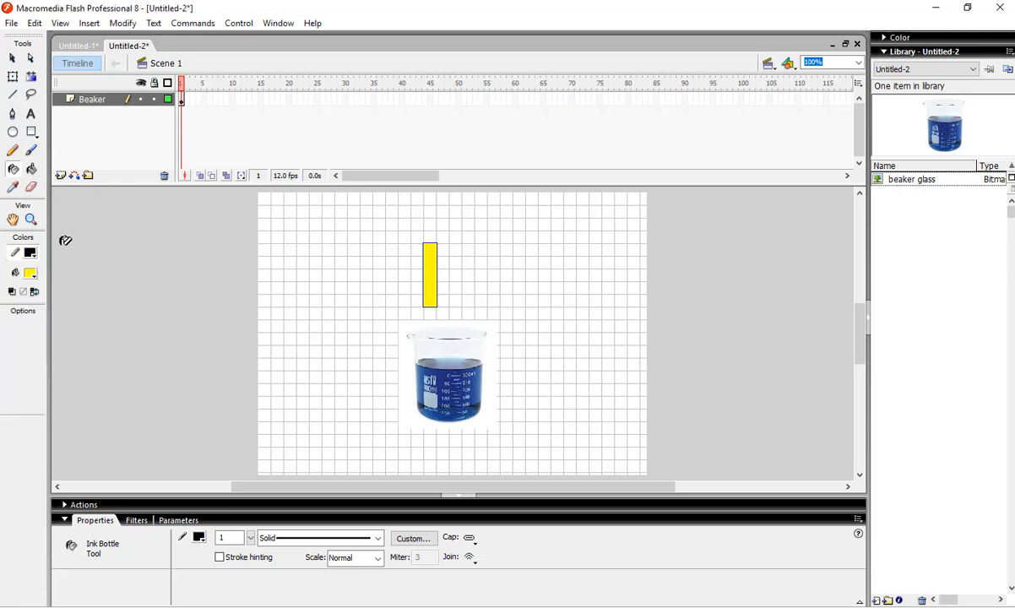
click(34, 254)
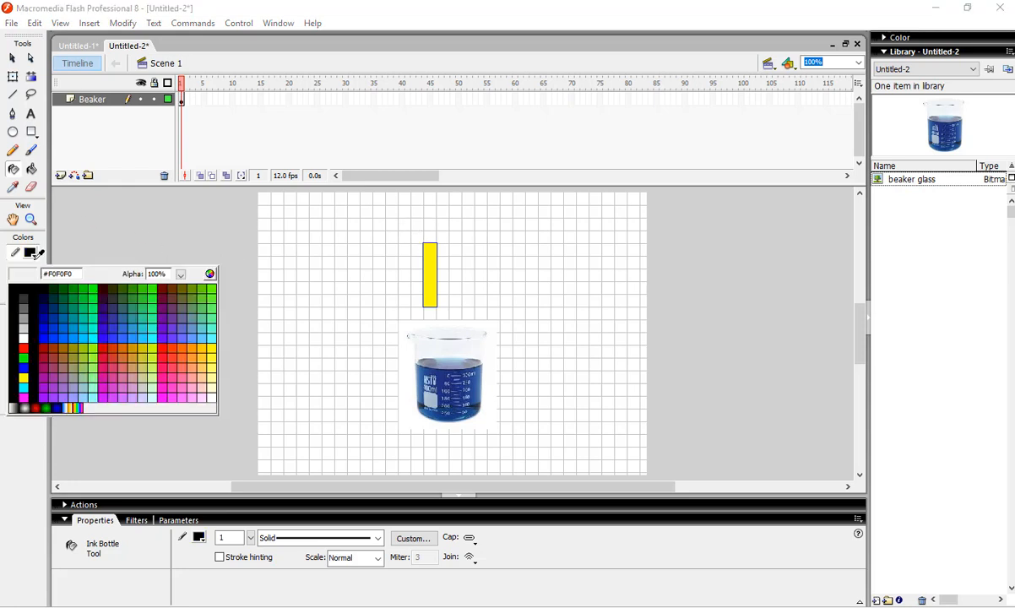
click(44, 338)
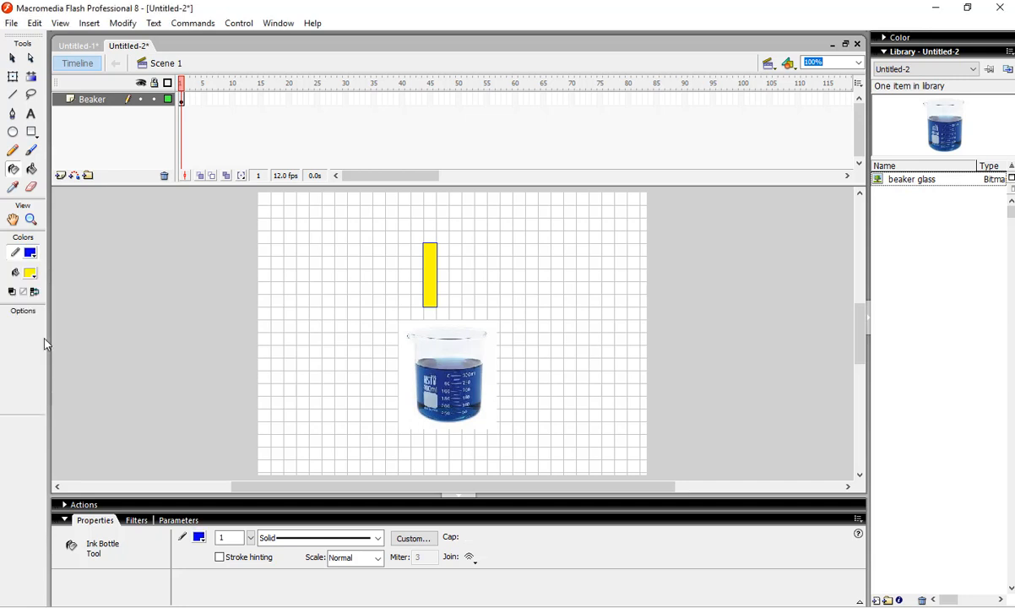
- Set the fill color to blue and recolor the yellow rectangle with the Paint Bucket tool
click(31, 273)
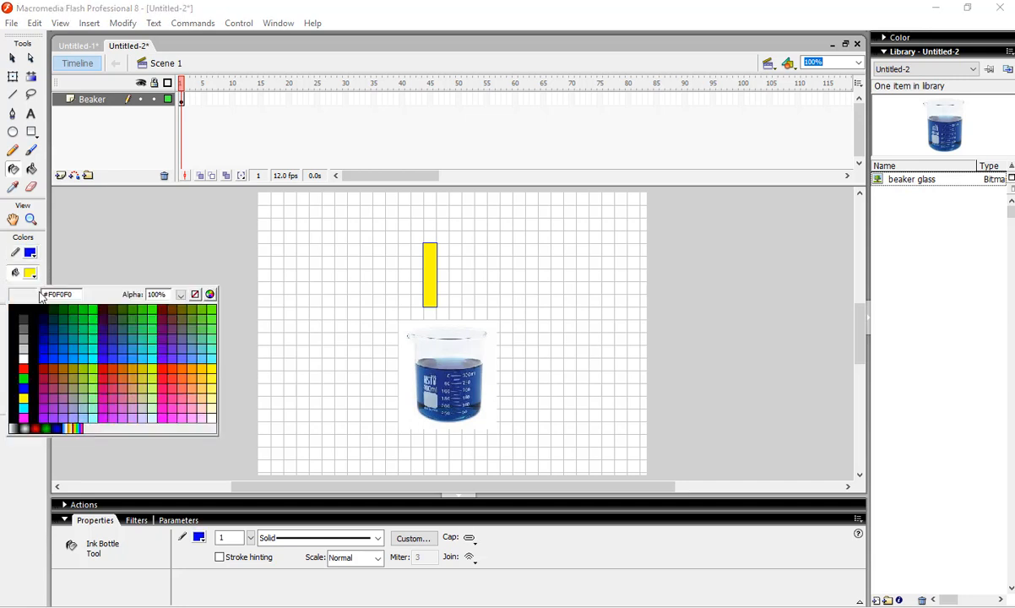
click(43, 356)
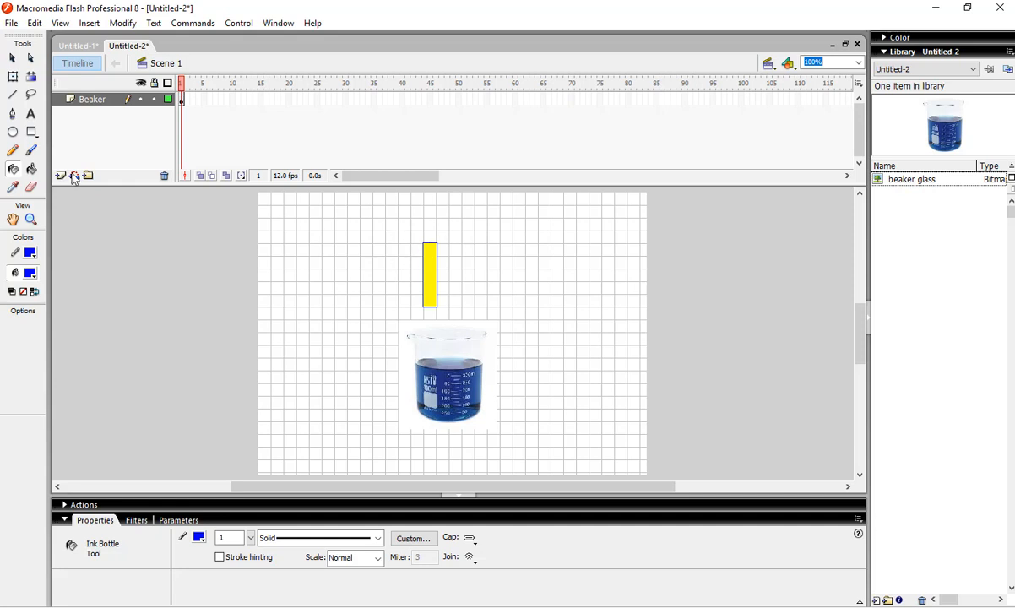
click(31, 169)
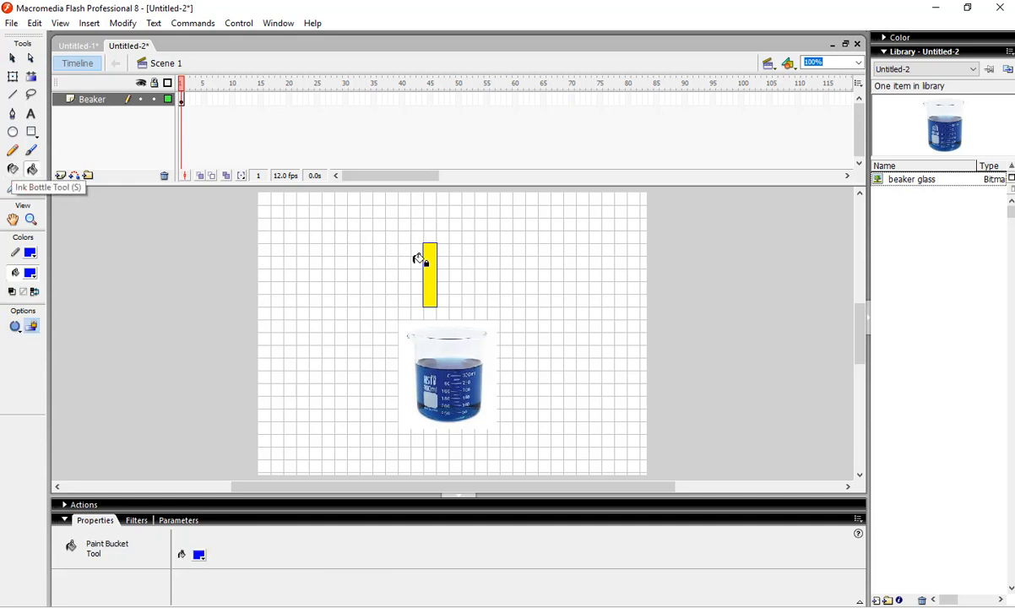
click(426, 261)
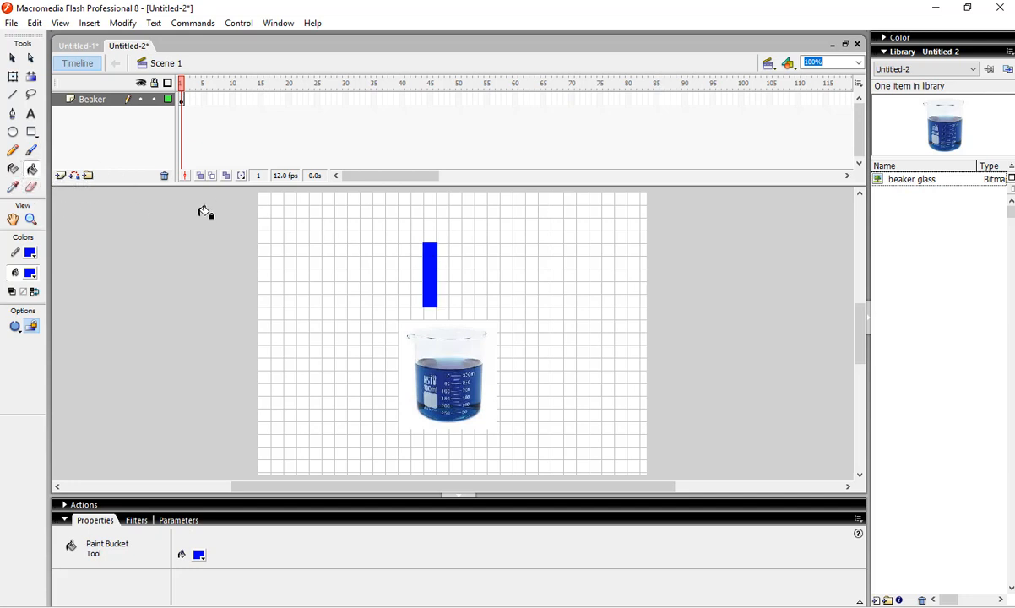
- Draw an upright rectangle with red stroke and red fill beside the blue strip, matching its height
click(32, 133)
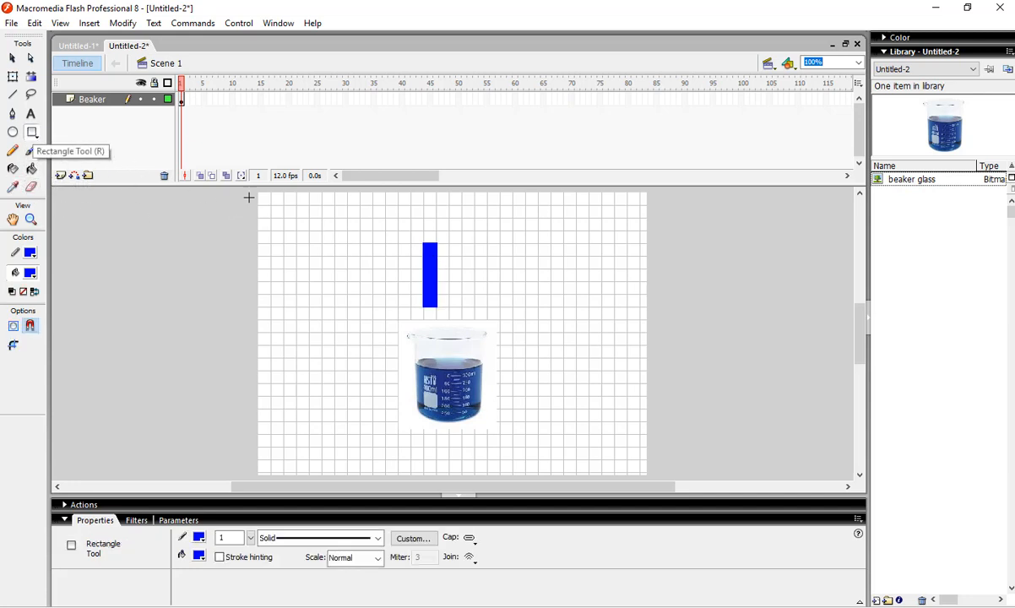
click(30, 253)
click(26, 346)
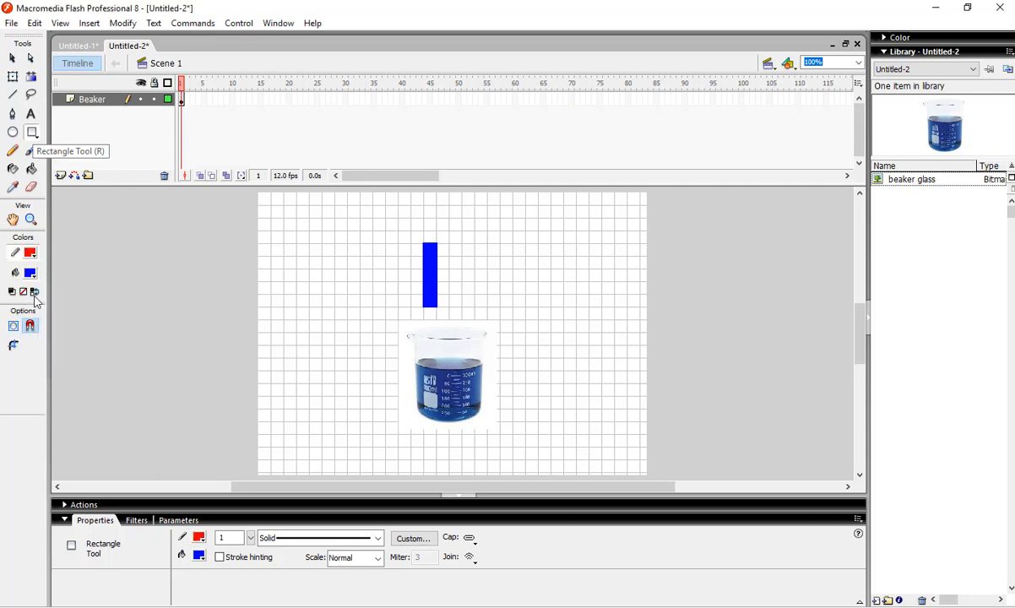
click(30, 273)
click(25, 376)
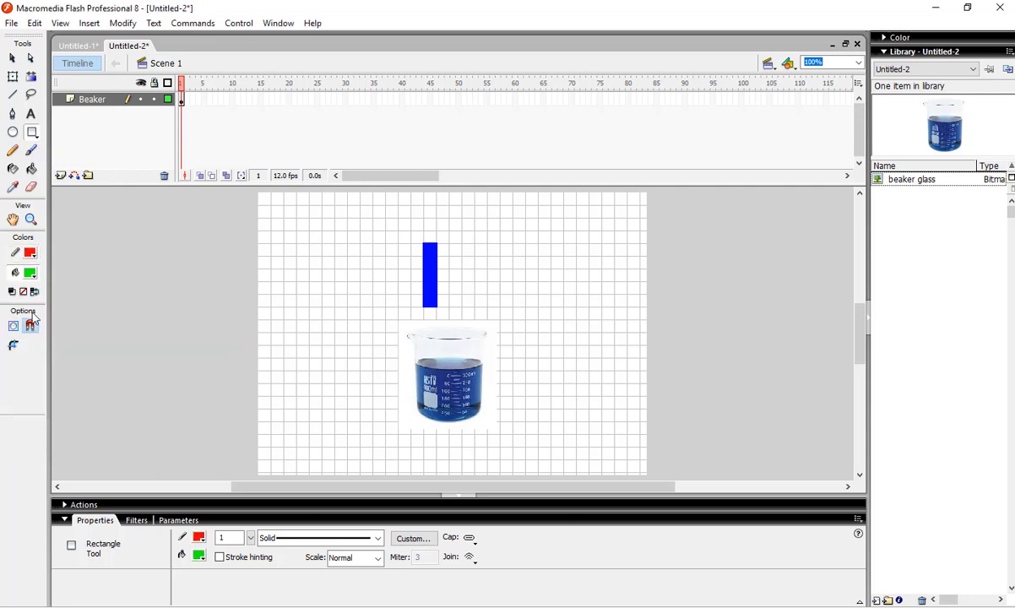
click(31, 273)
click(23, 369)
drag(449, 244, 461, 307)
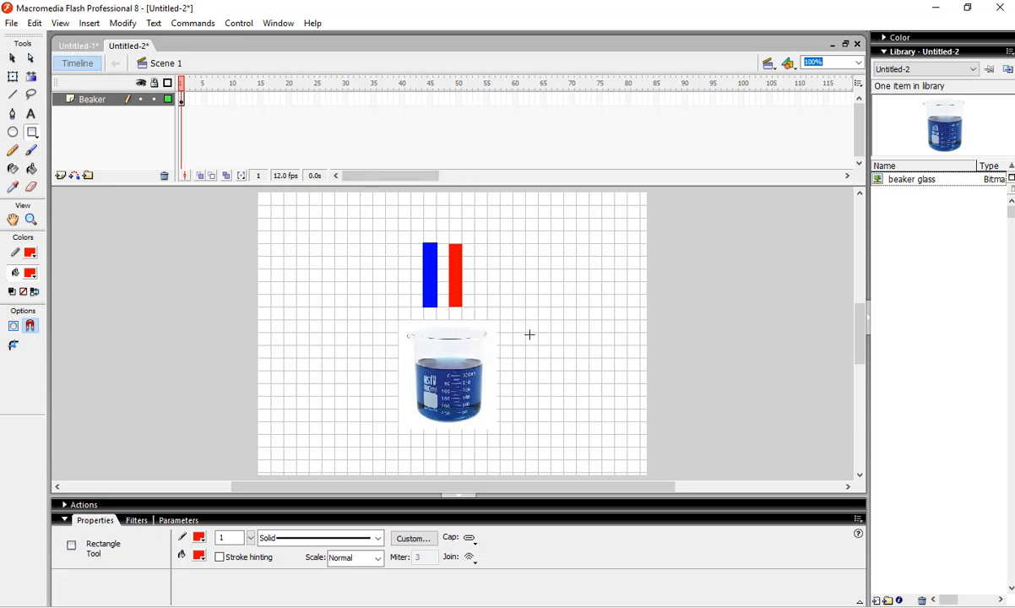
- Nudge the beaker bitmap to about X 198.8, Y 180 and deselect it
click(181, 99)
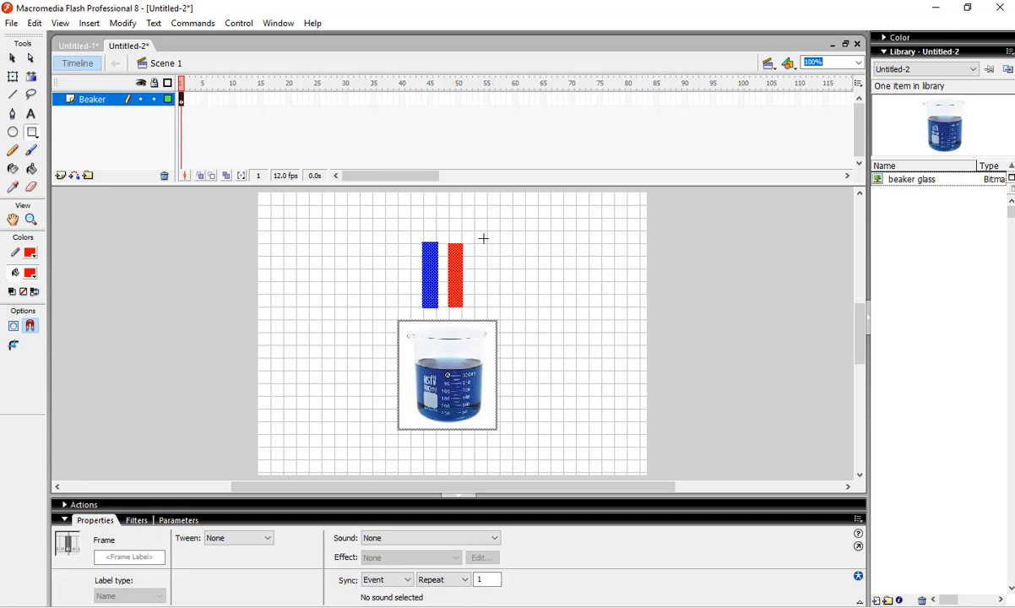
click(12, 58)
click(505, 271)
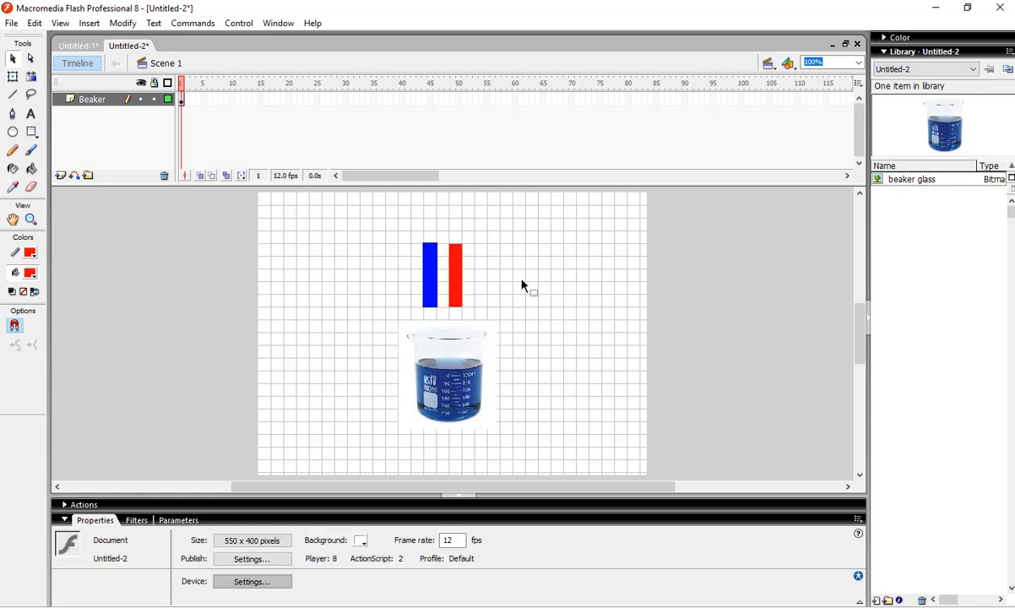
click(440, 384)
mouse_move(439, 382)
mouse_down()
mouse_move(472, 372)
mouse_move(441, 384)
mouse_up()
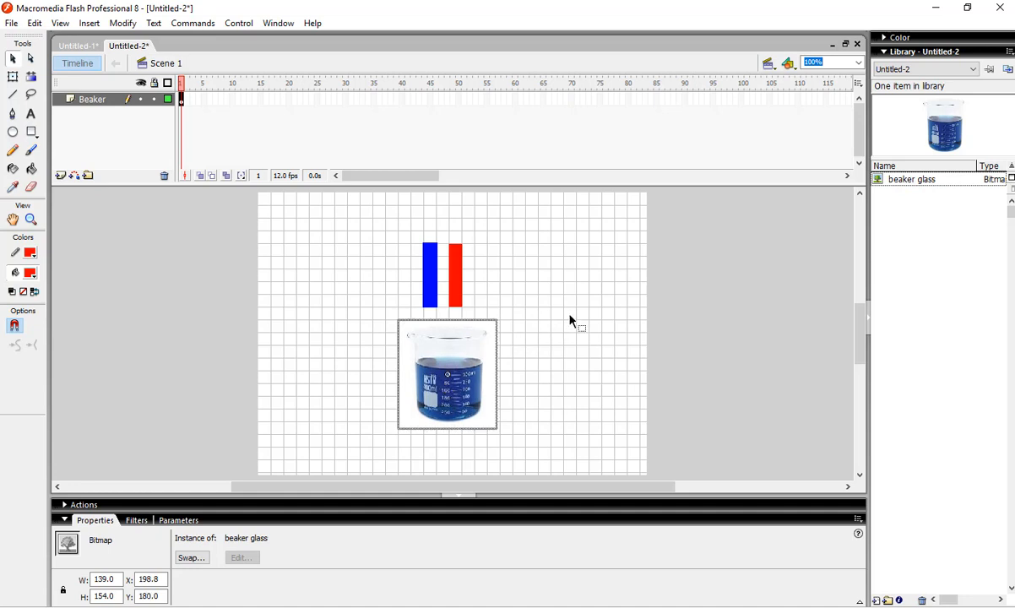
click(571, 322)
click(447, 348)
click(497, 283)
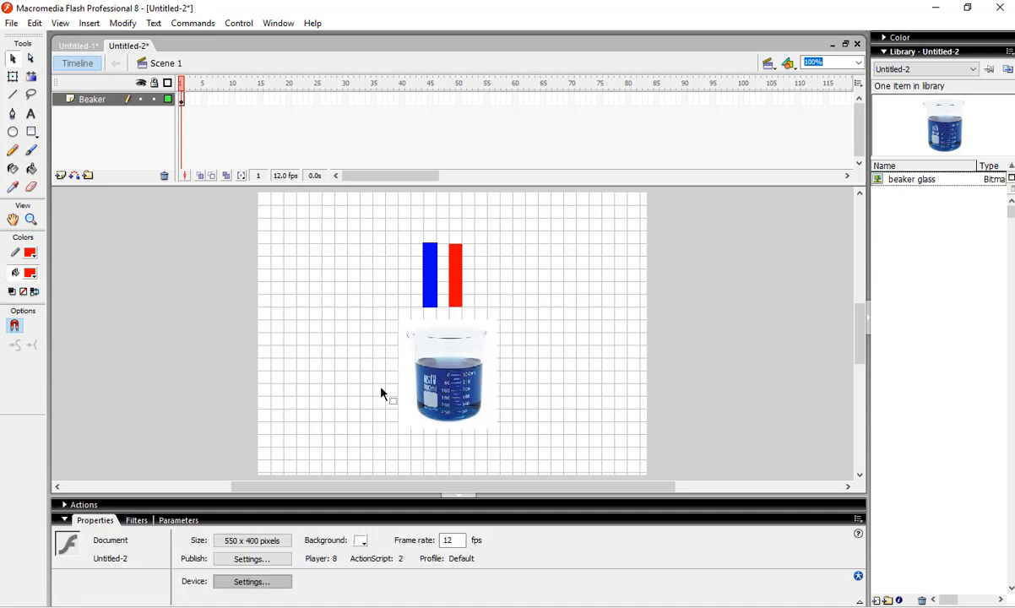
- Add a new layer above the Beaker layer and name it Lakmus
click(60, 176)
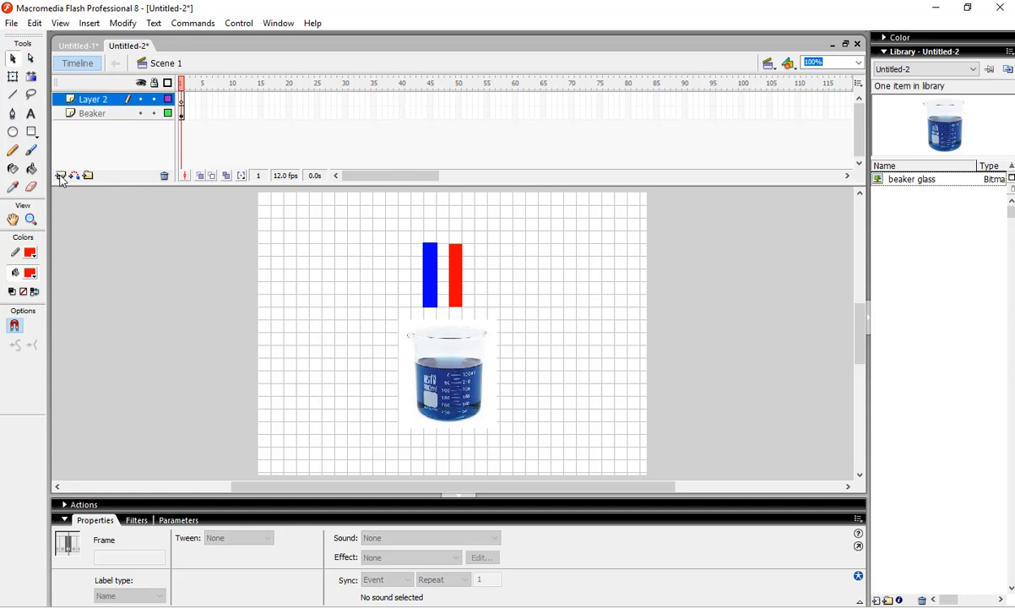
double_click(98, 98)
text(Lakmus)
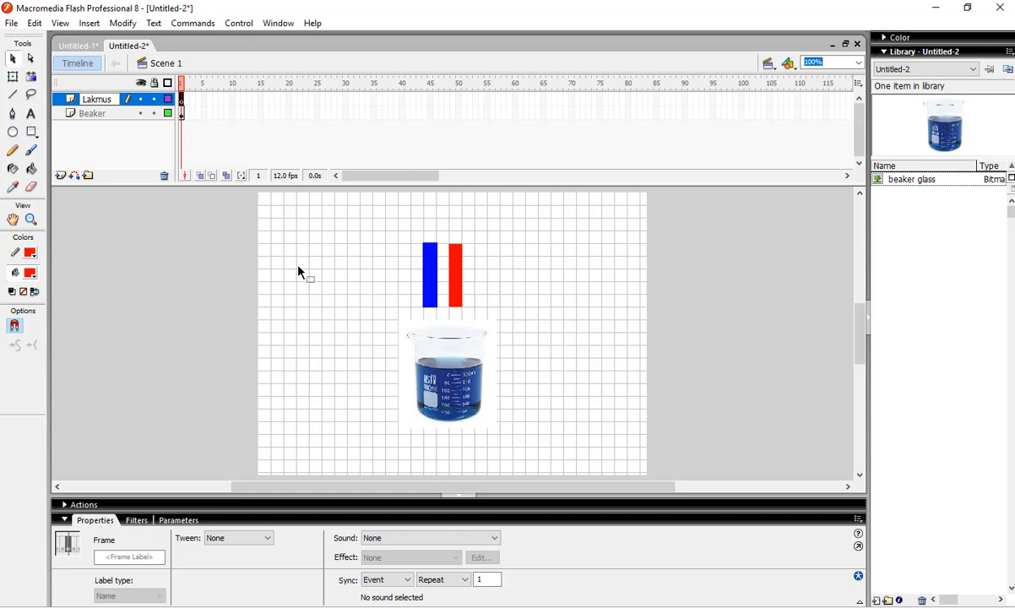
click(300, 271)
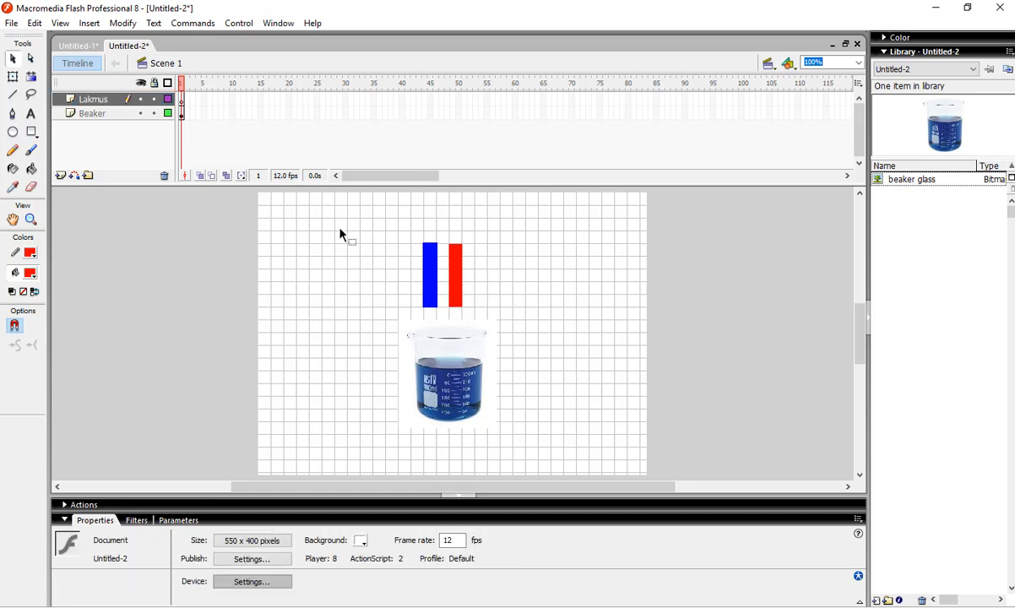
- Try to move the blue and red strips from the Beaker layer to the Lakmus layer by cutting them, and undo the cut
click(183, 113)
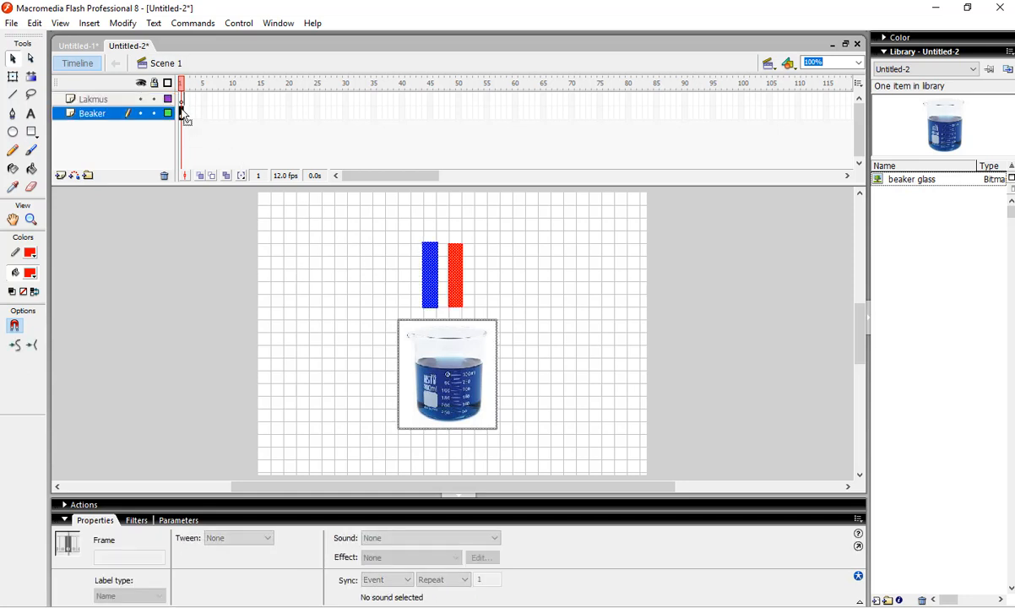
click(536, 324)
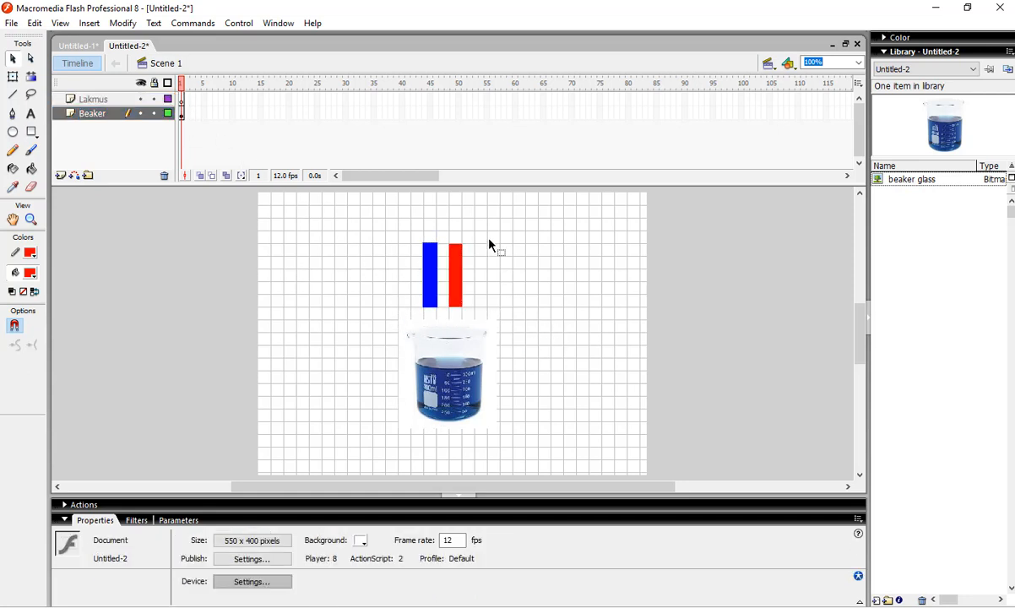
drag(397, 315, 473, 227)
right_click(453, 270)
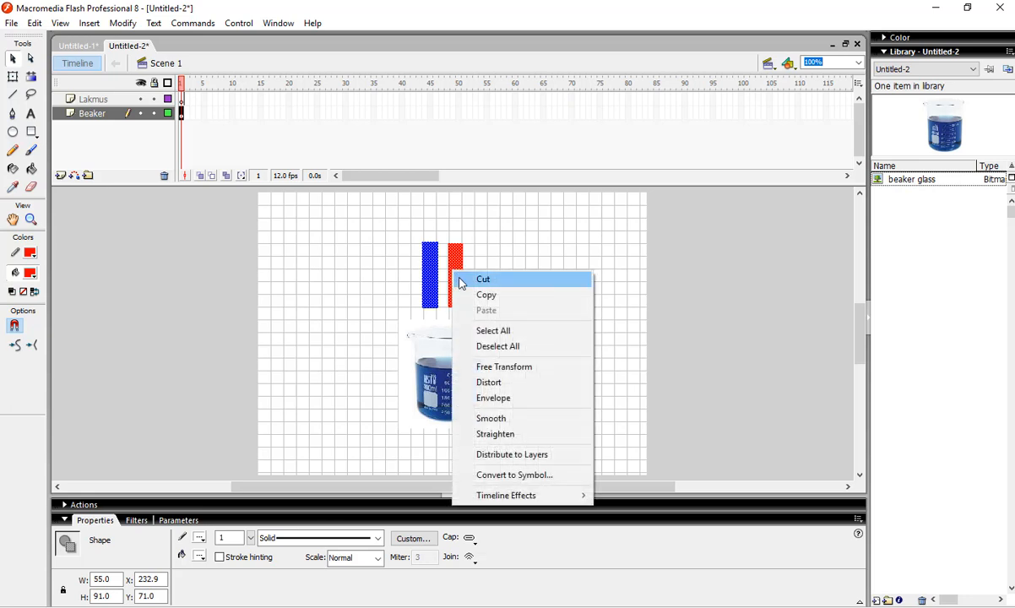
click(462, 279)
click(182, 100)
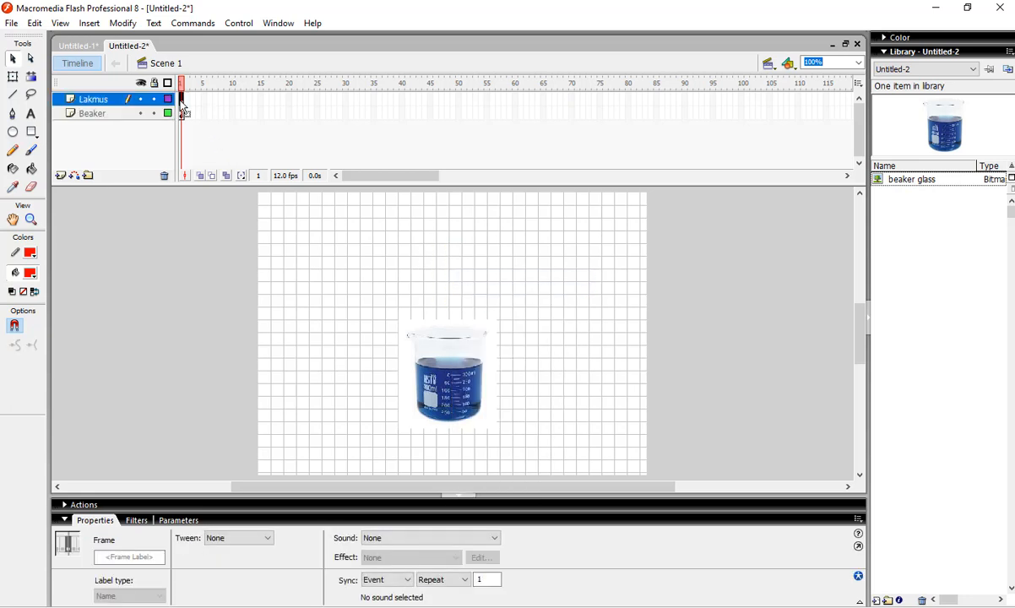
right_click(183, 103)
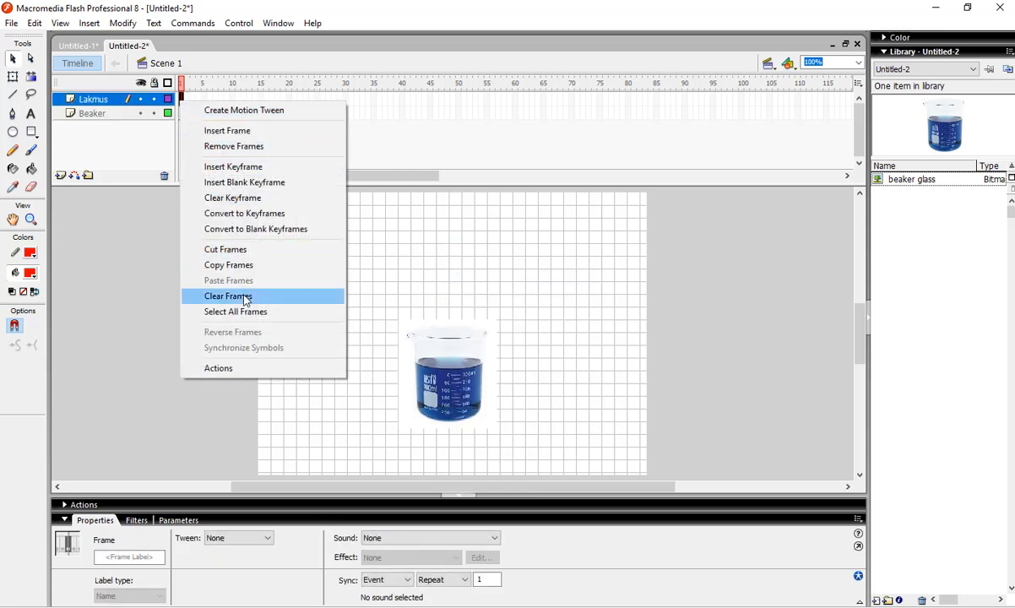
click(470, 267)
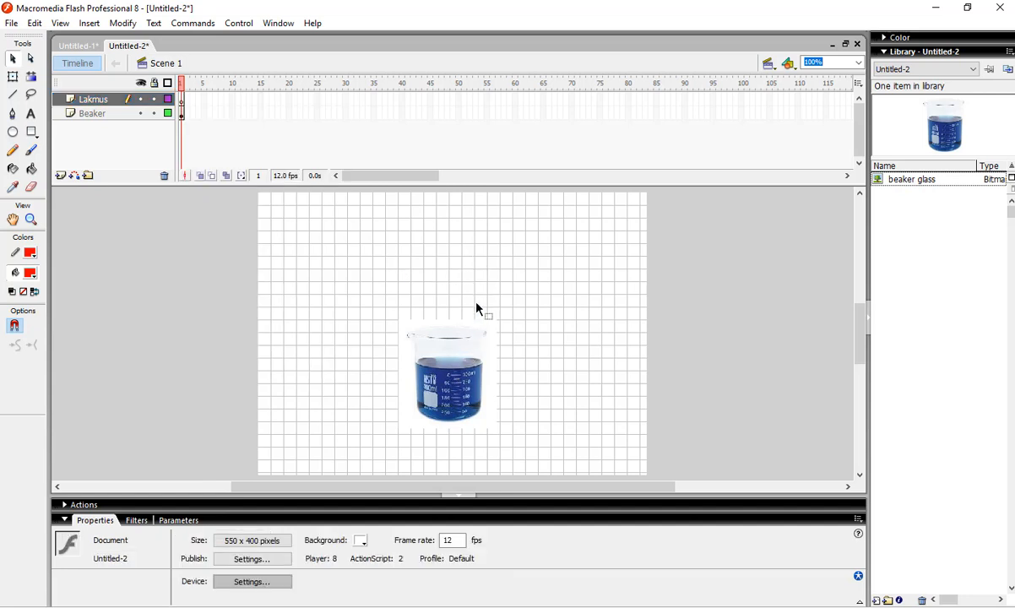
key(ctrl+z)
key(ctrl+z)
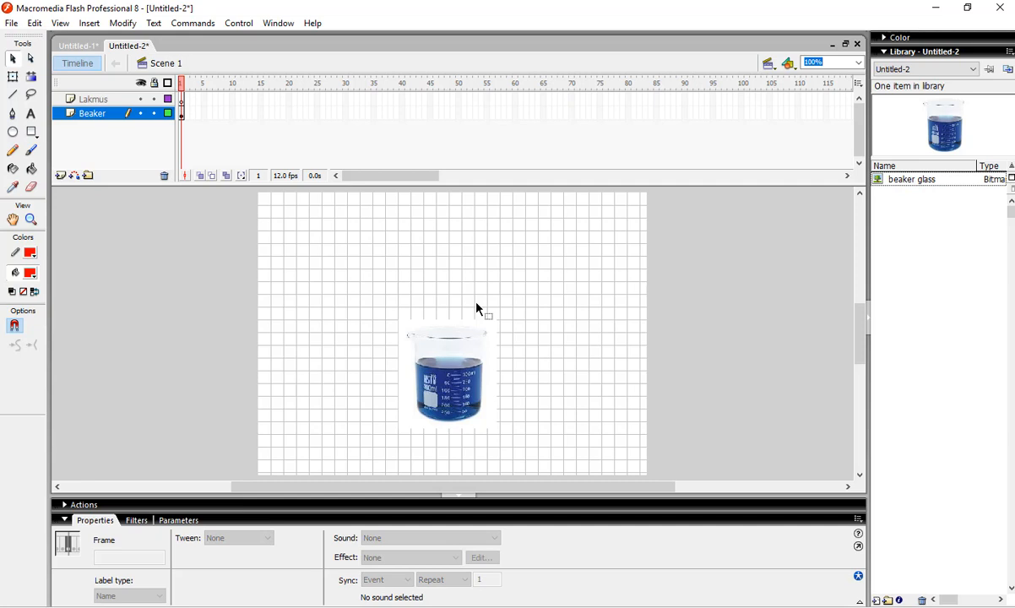
- Copy both strips and try to paste them into the first frame of the Lakmus layer
right_click(458, 275)
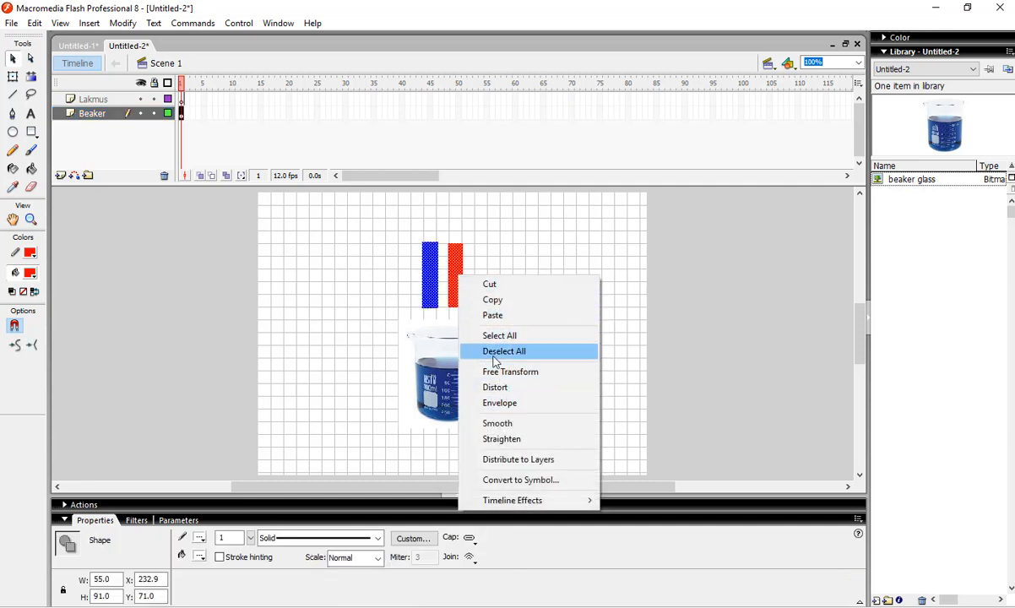
click(501, 302)
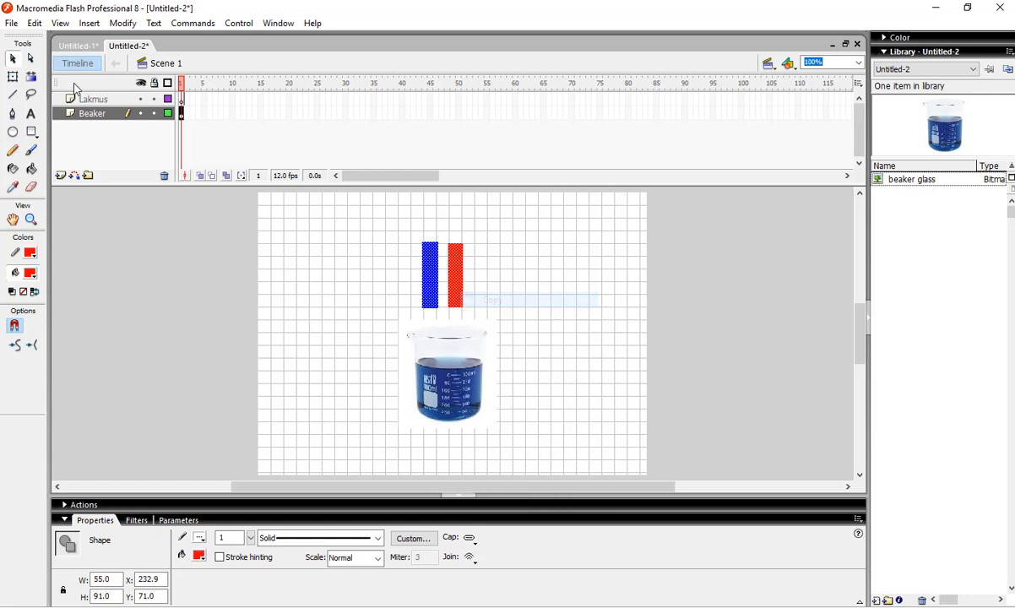
click(182, 99)
right_click(183, 98)
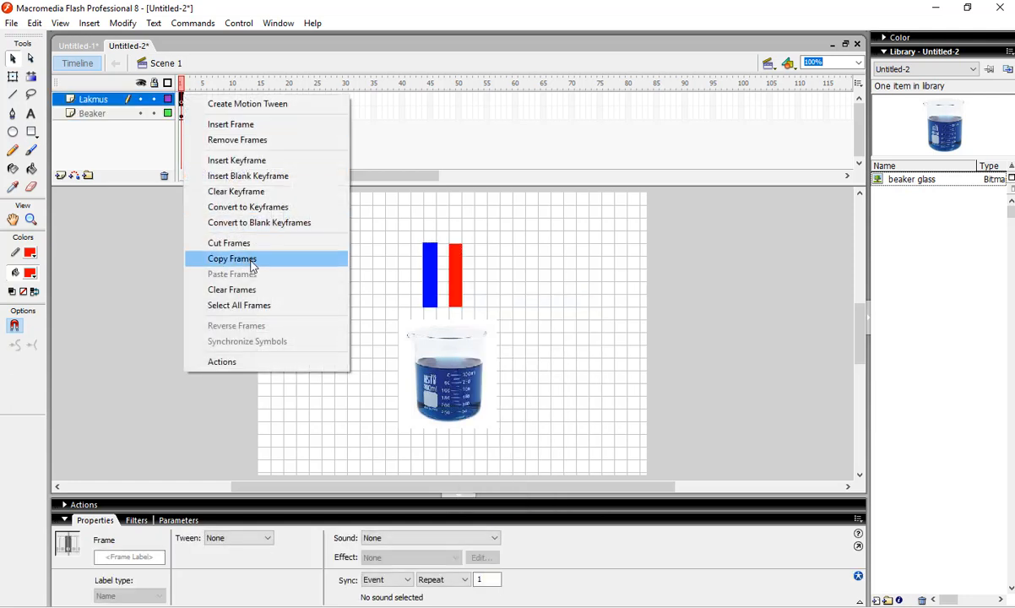
click(410, 218)
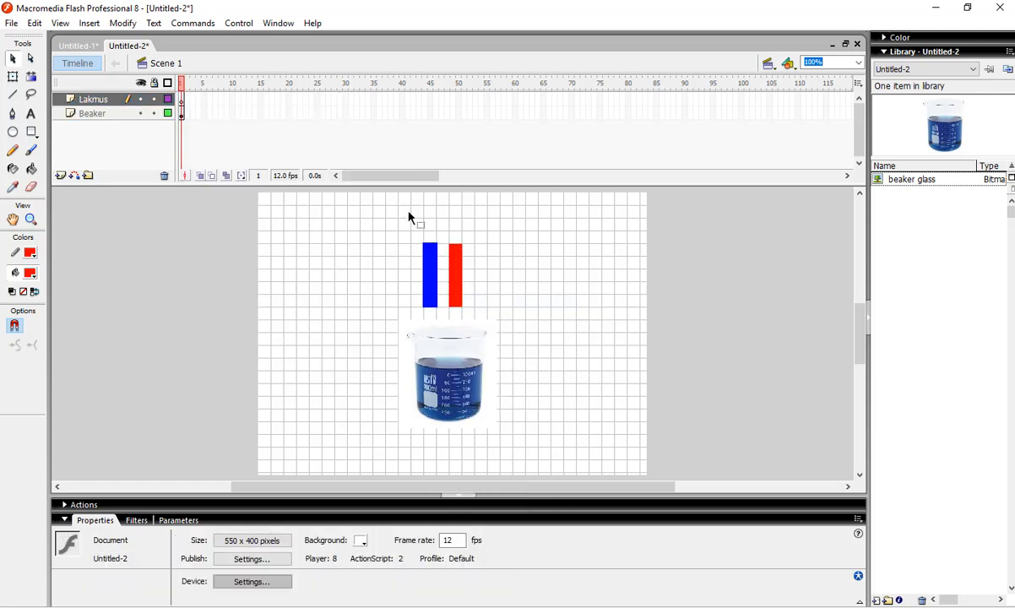
- Copy the first frame of the Beaker layer and paste it into the first frame of the Lakmus layer
click(181, 113)
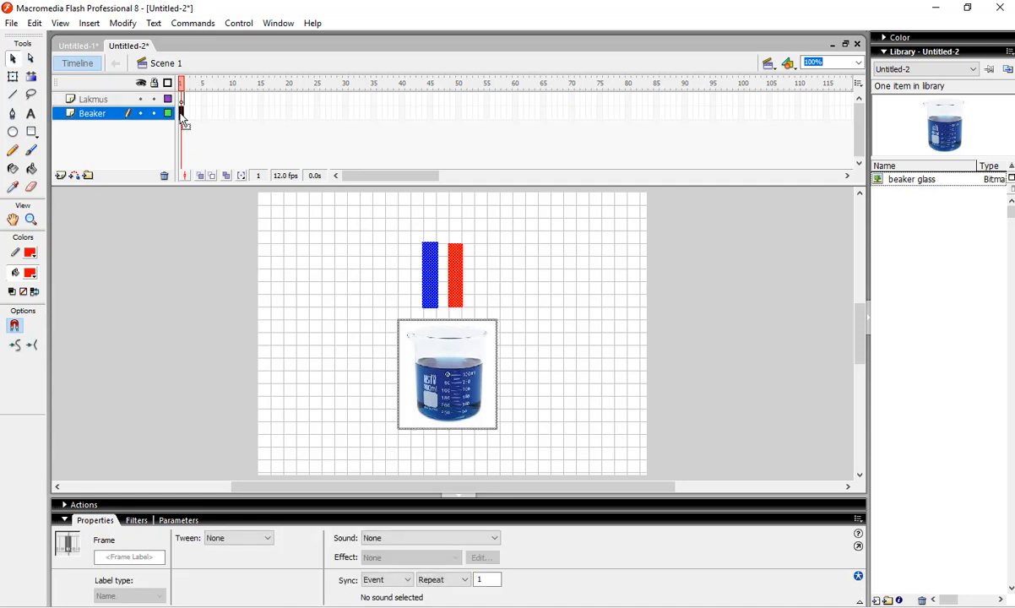
right_click(181, 118)
click(251, 277)
click(181, 99)
right_click(182, 99)
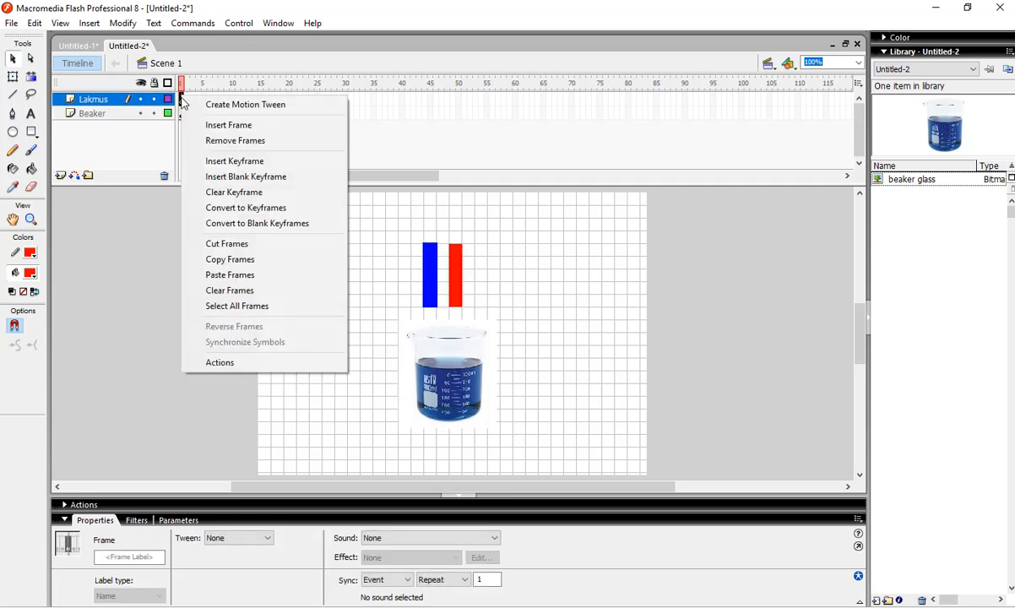
click(245, 275)
click(342, 223)
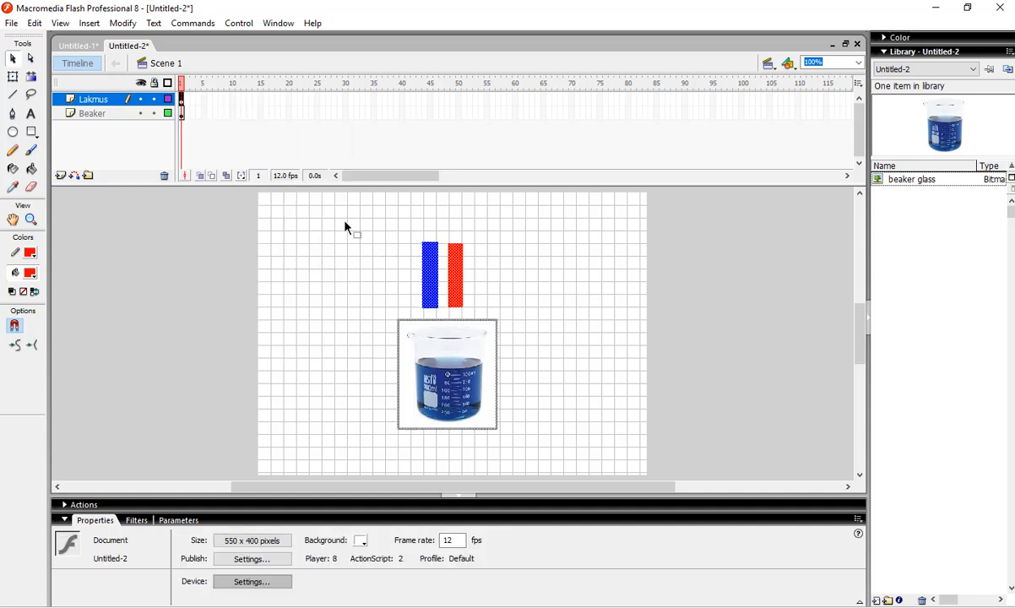
- Switch between the Beaker and Lakmus layers to compare their contents, and lock the Beaker layer
click(131, 115)
click(120, 99)
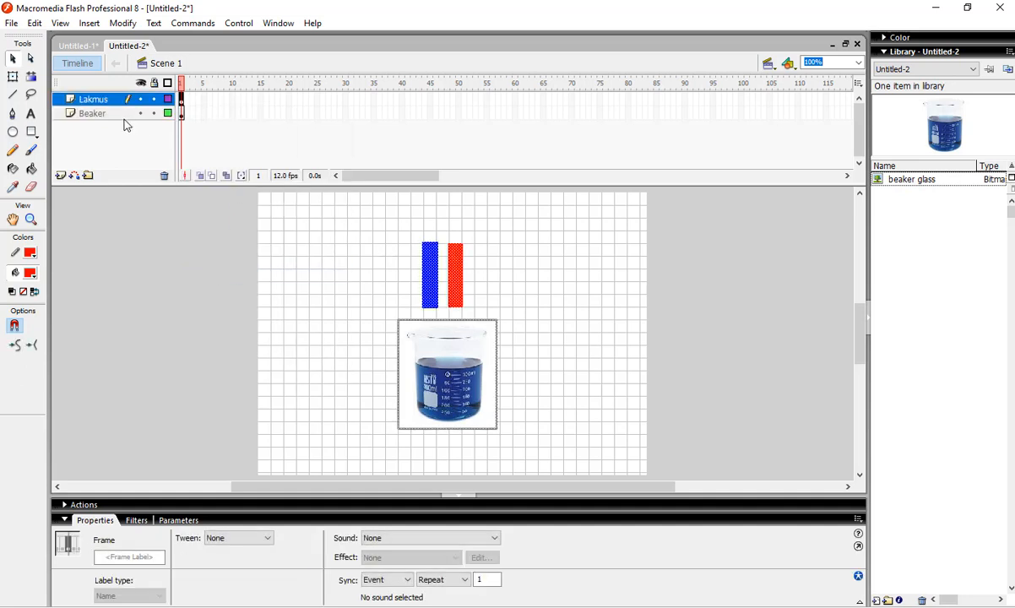
click(125, 113)
click(127, 99)
click(124, 114)
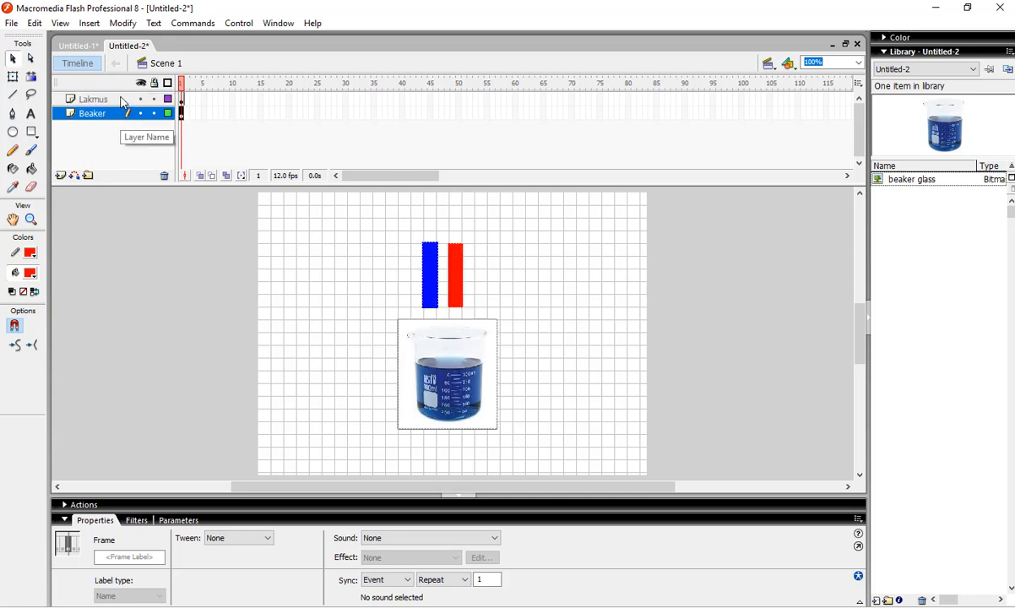
click(120, 100)
click(123, 113)
click(119, 100)
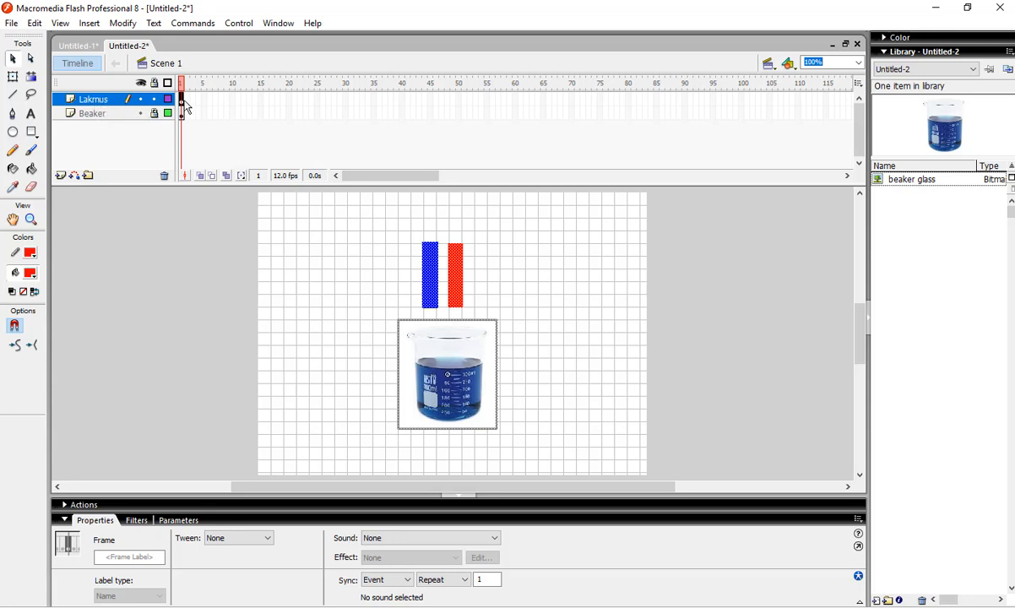
- Delete the duplicate beaker bitmap from the Lakmus layer
click(455, 369)
click(490, 303)
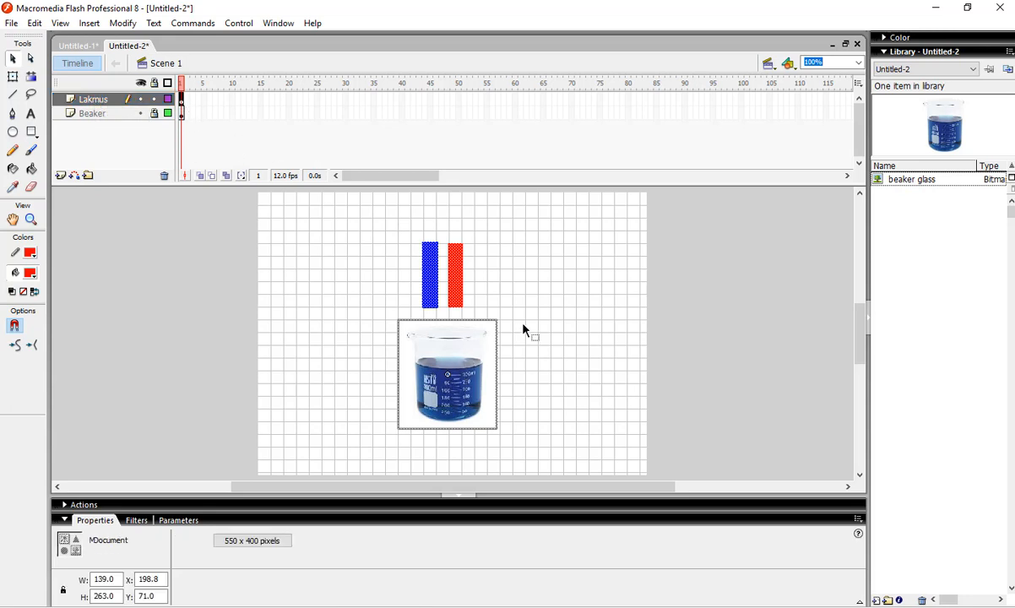
click(449, 390)
key(Delete)
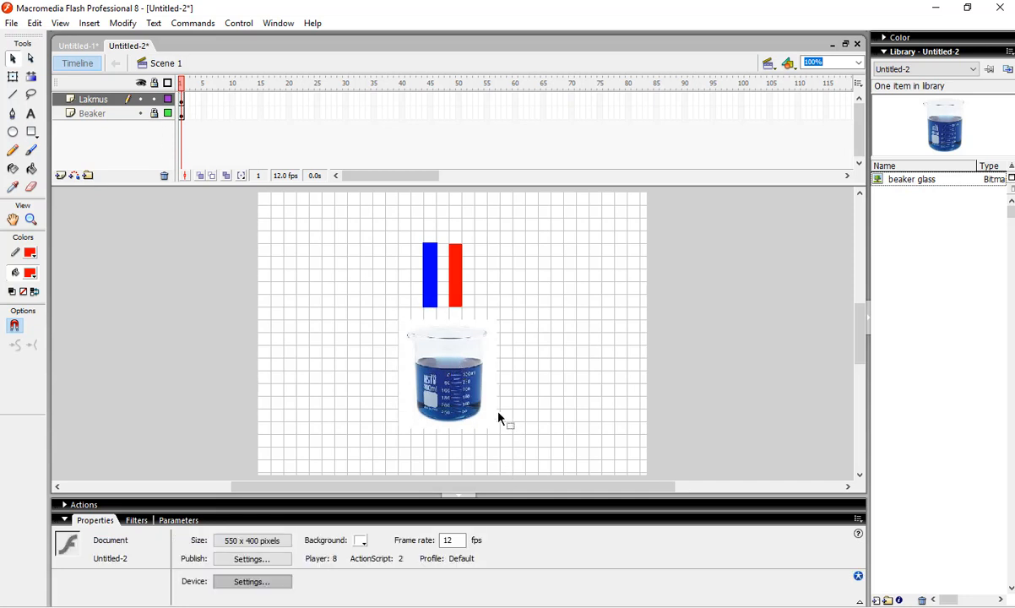
- Hide and show the Beaker layer twice to check what the Lakmus layer contains
click(141, 115)
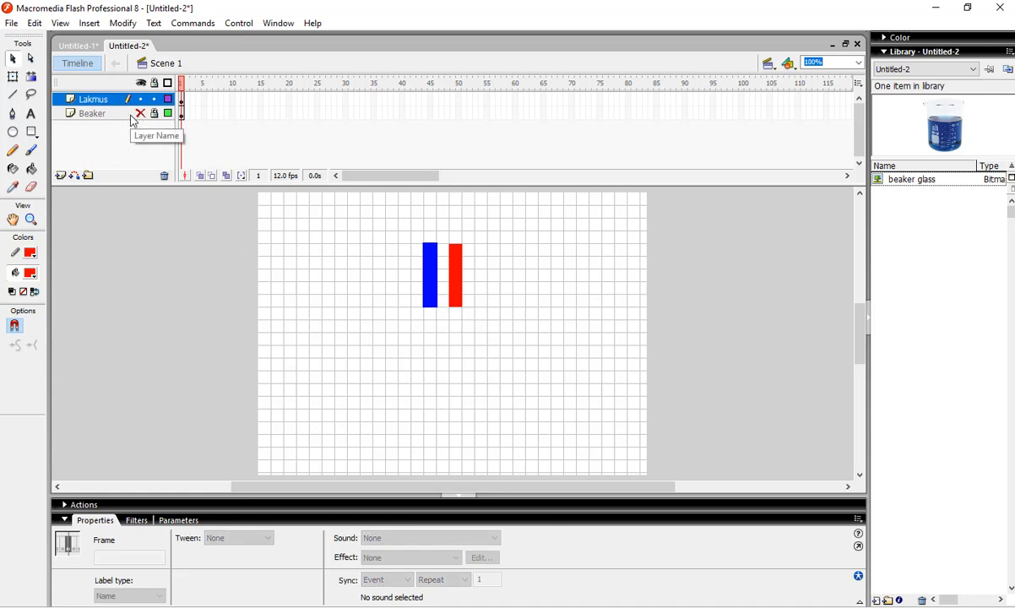
click(140, 113)
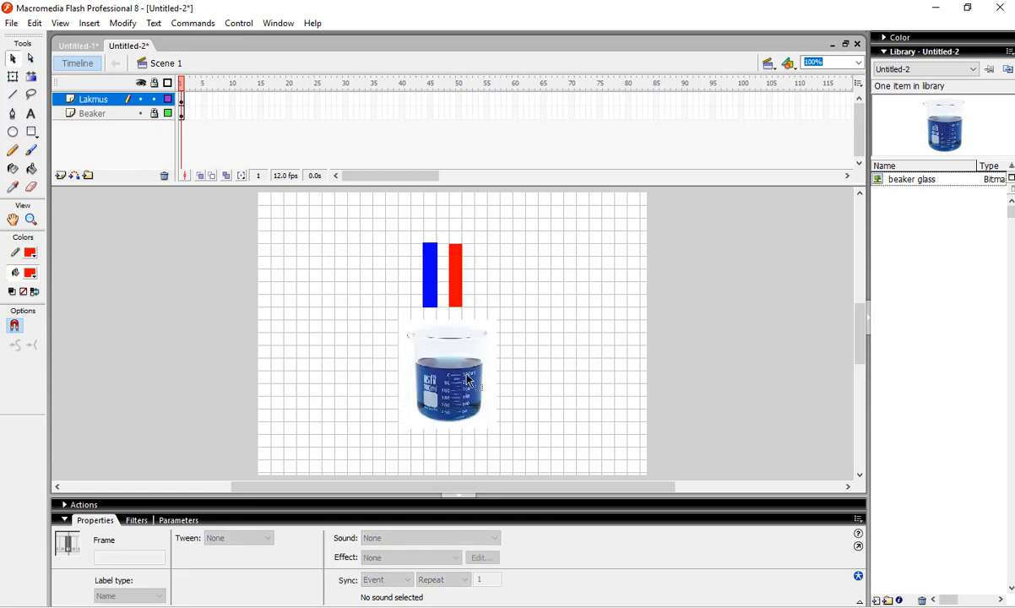
click(141, 114)
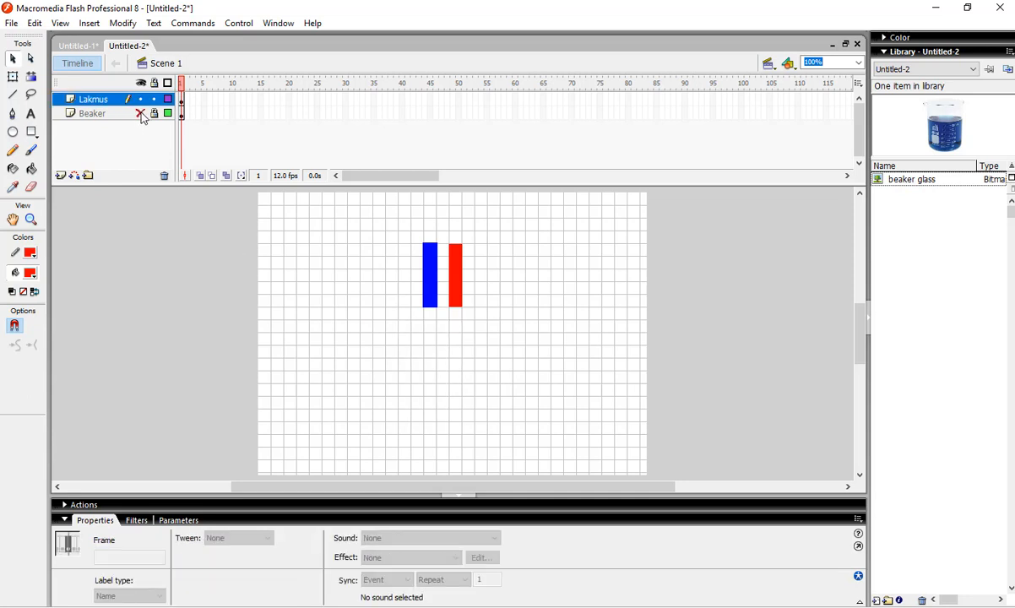
click(141, 113)
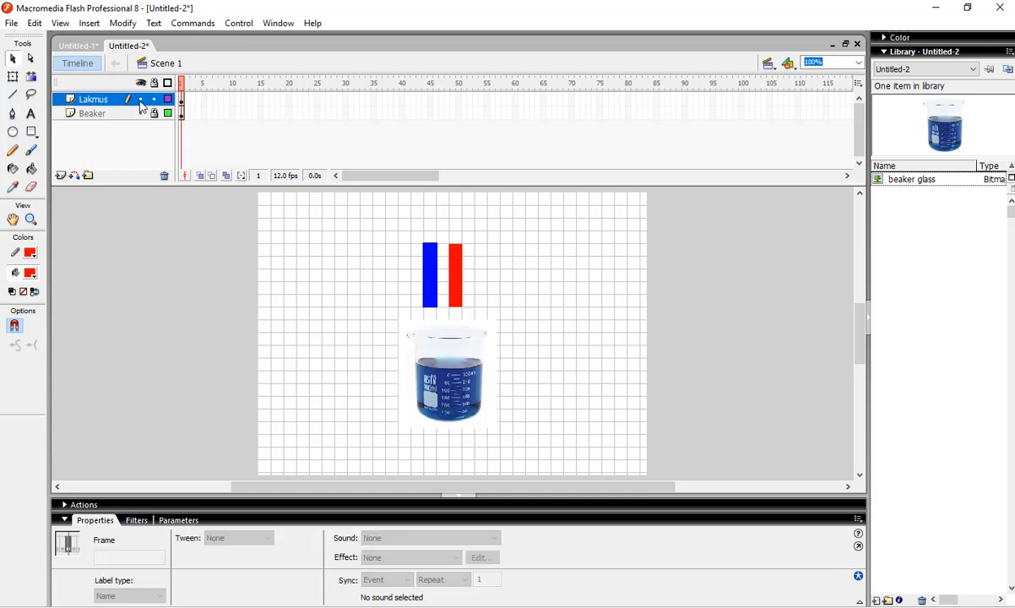
- Hide and lock the Lakmus layer, and delete the blue and red strips from the unlocked Beaker layer
click(141, 99)
click(123, 113)
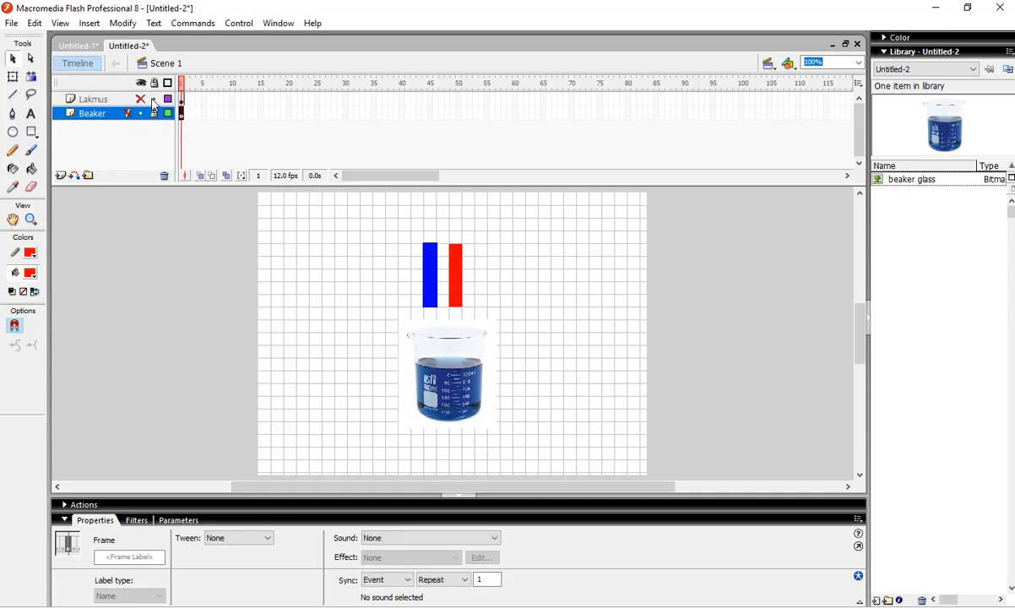
click(154, 113)
click(464, 219)
drag(519, 317, 517, 319)
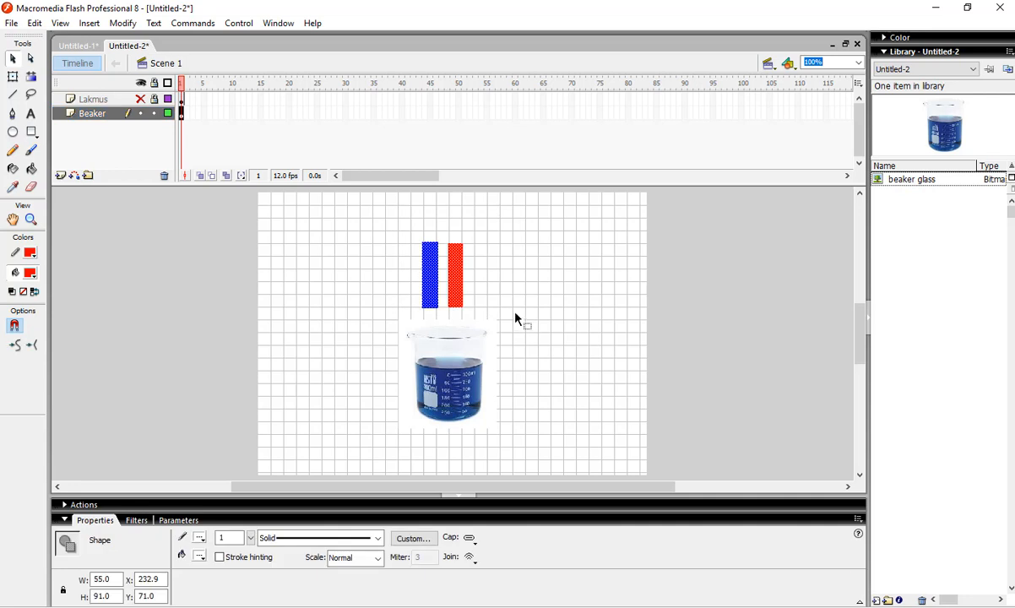
key(Delete)
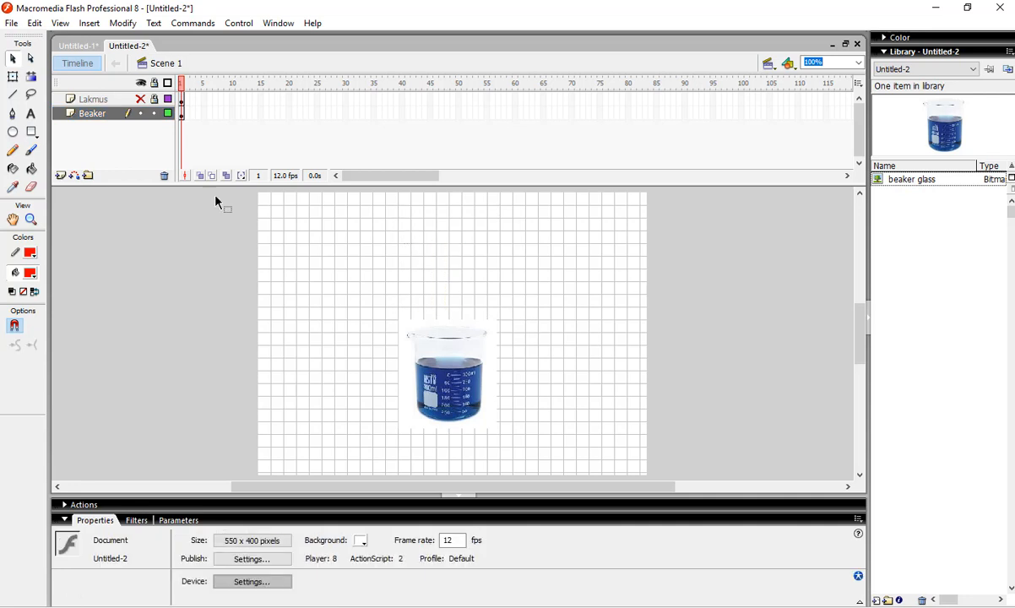
- Toggle the visibility of the Lakmus and Beaker layers to check what each one contains, leaving both shown
click(141, 99)
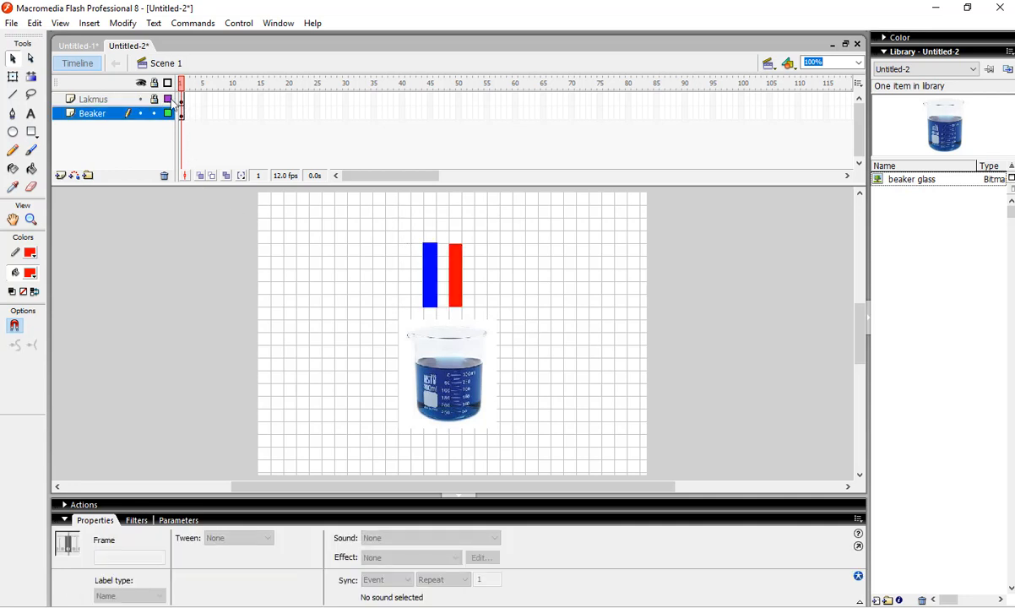
click(141, 99)
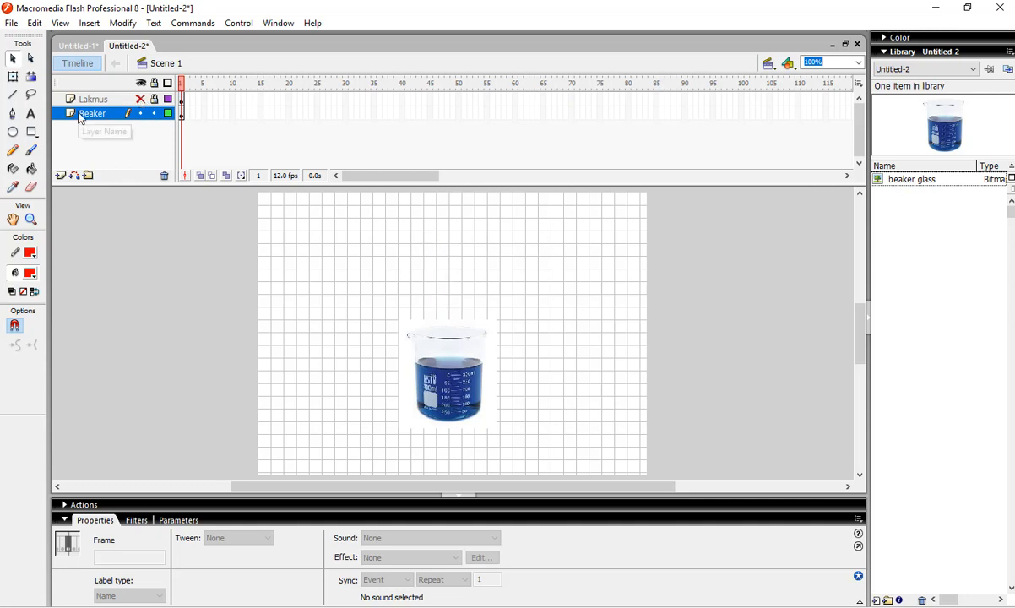
click(483, 378)
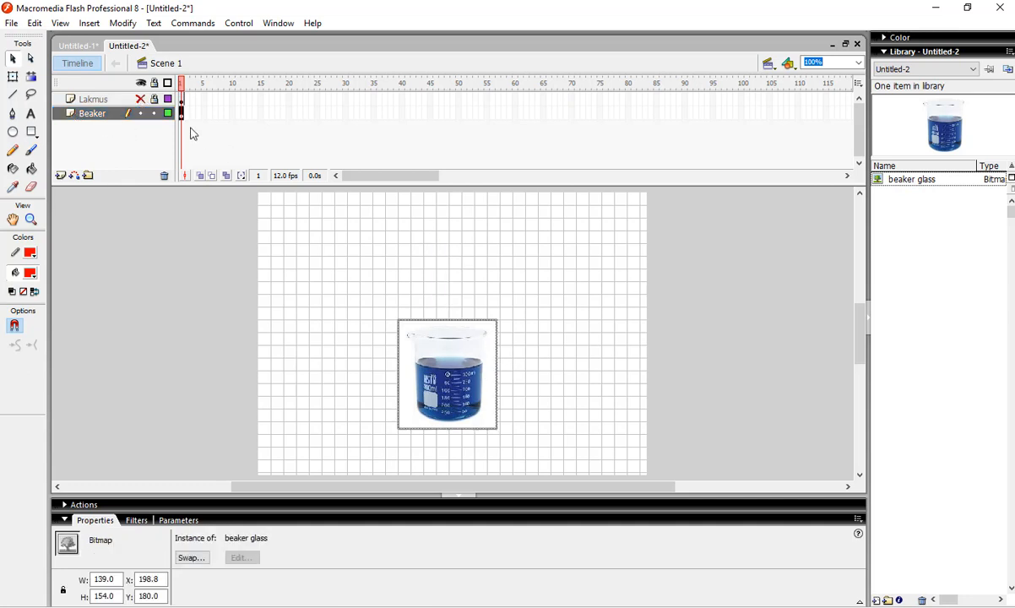
click(140, 99)
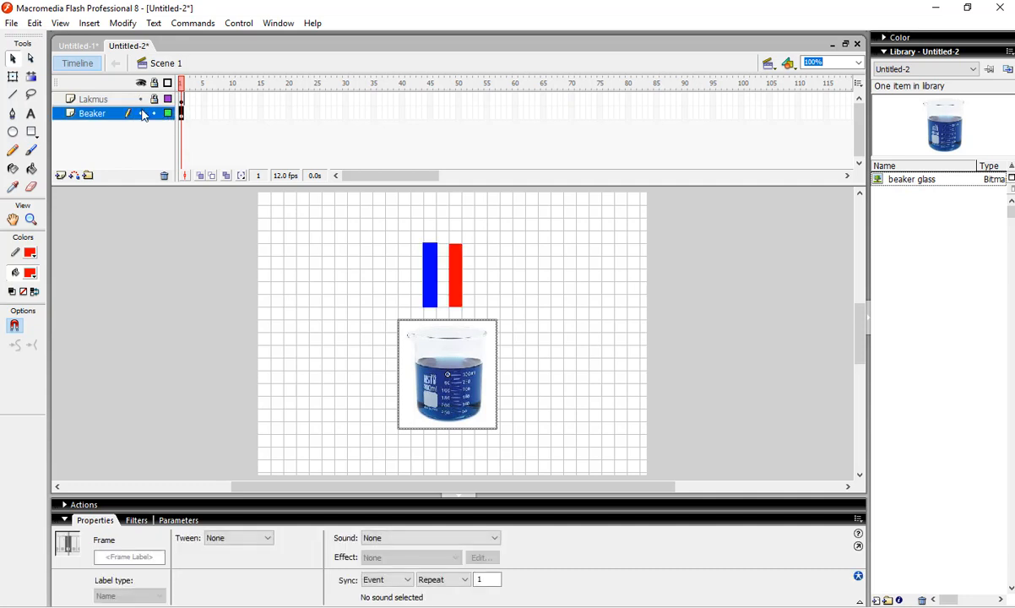
click(140, 113)
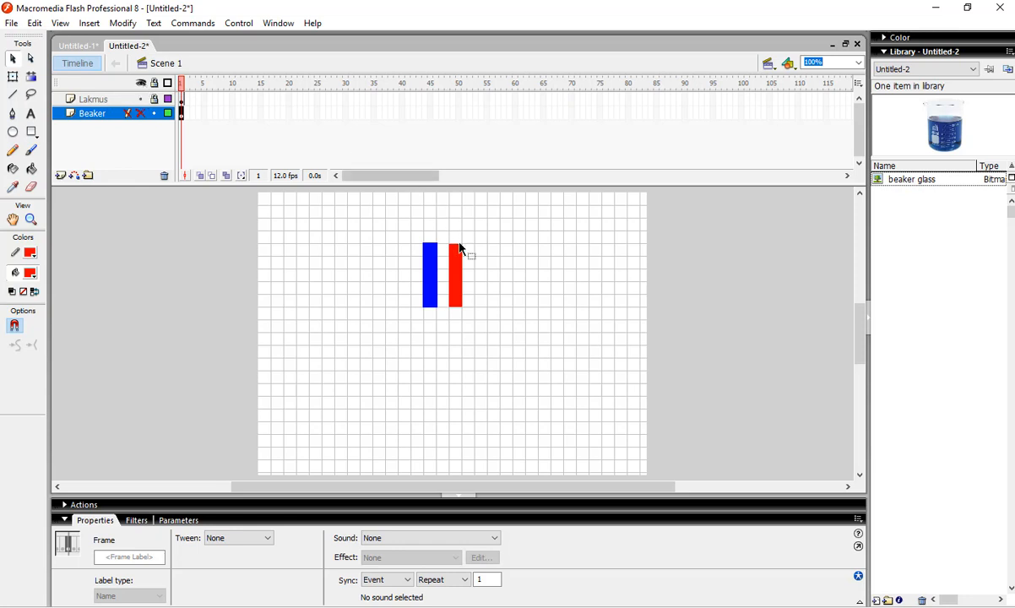
click(395, 285)
click(140, 83)
click(140, 83)
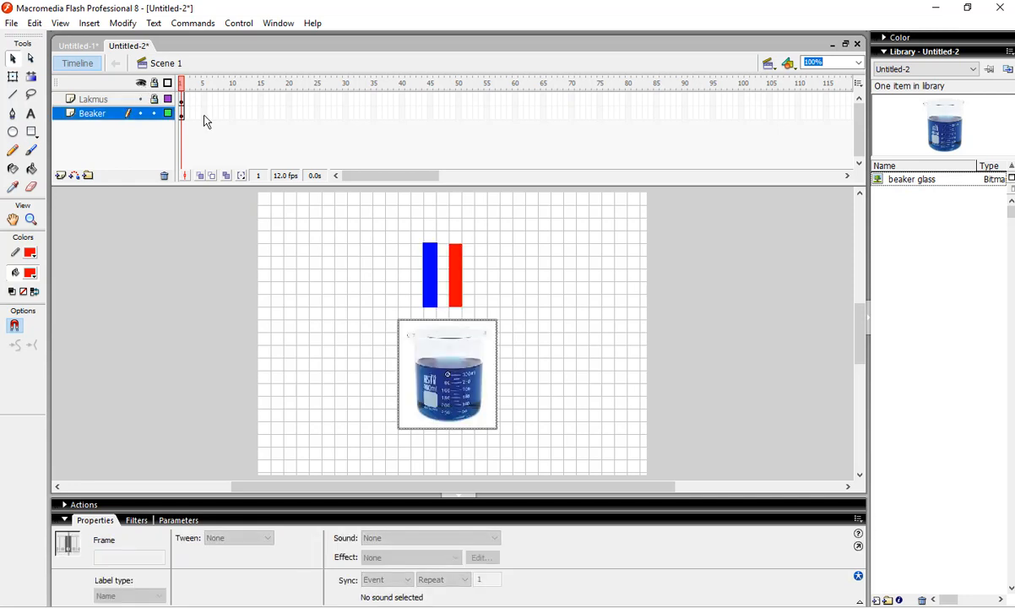
- Insert a blank keyframe at frame 20 of the Lakmus layer
click(183, 114)
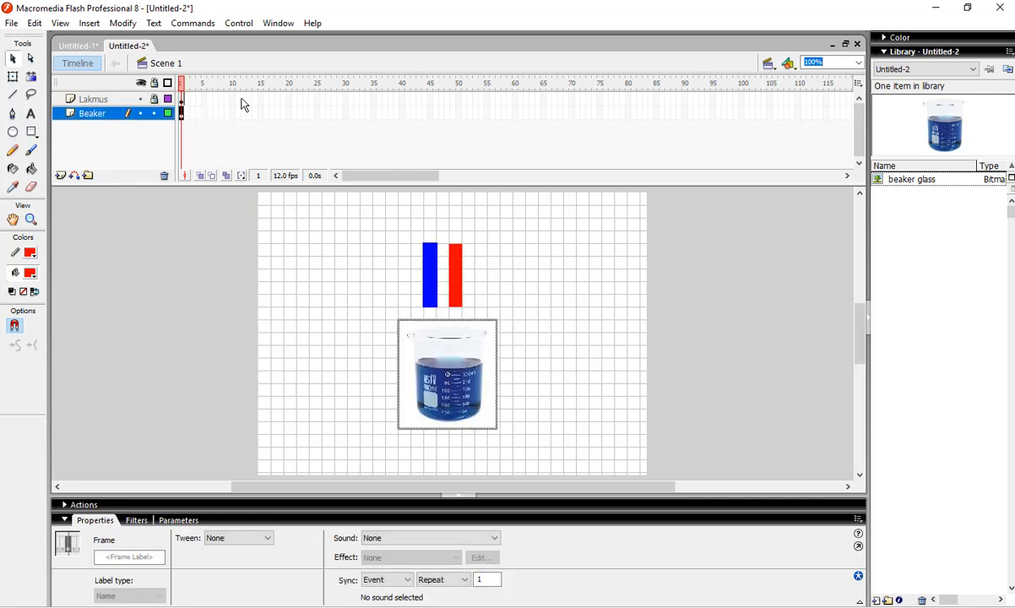
click(291, 99)
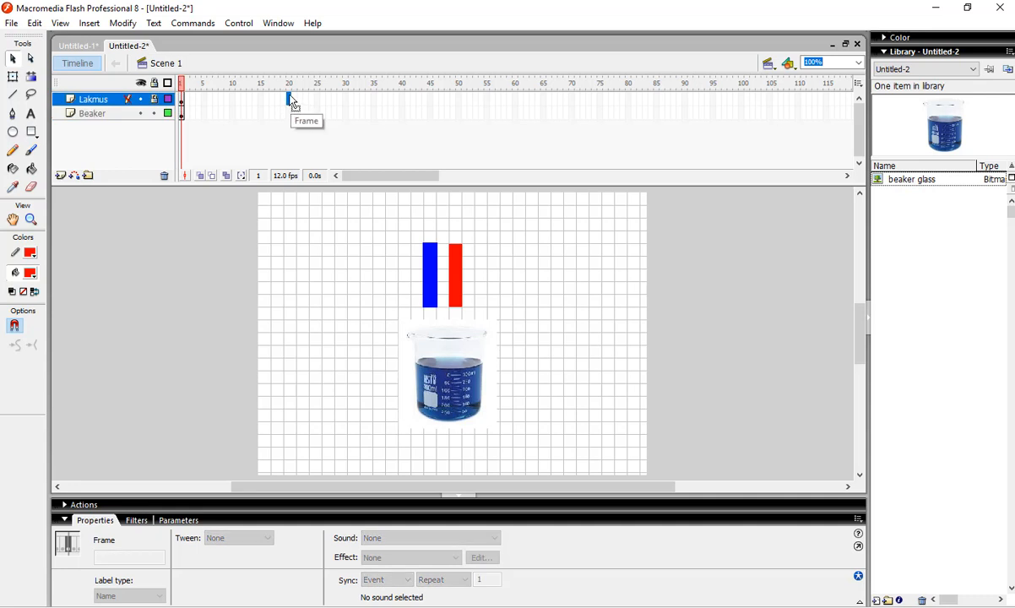
right_click(293, 103)
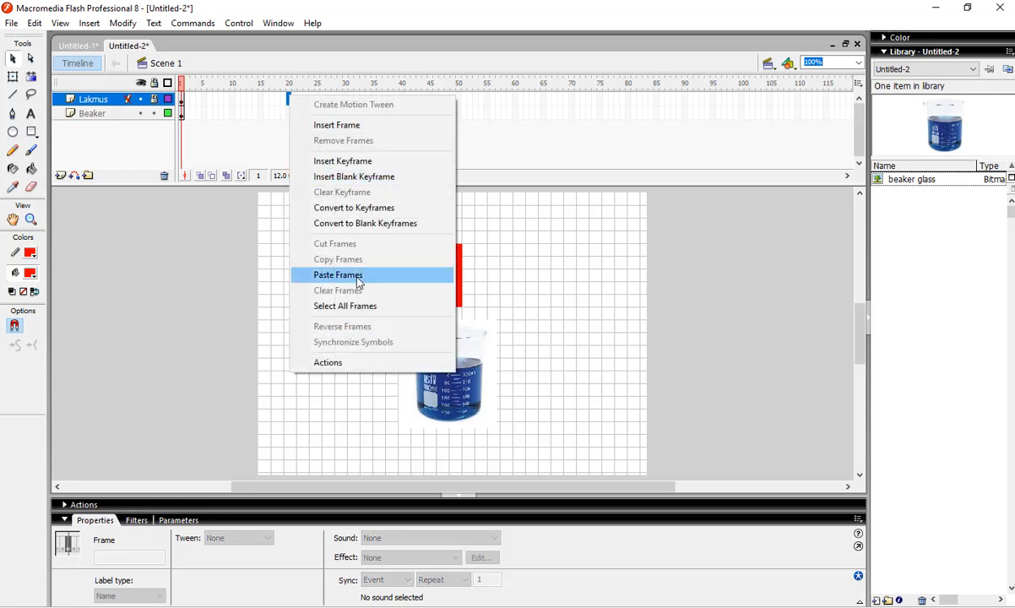
click(330, 178)
click(290, 114)
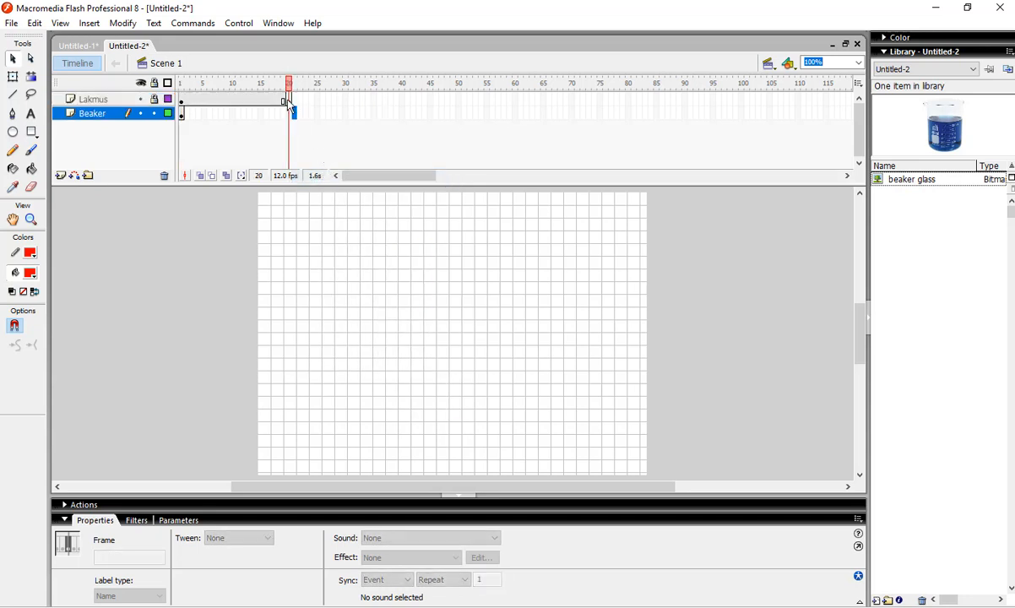
click(289, 99)
click(297, 99)
click(290, 100)
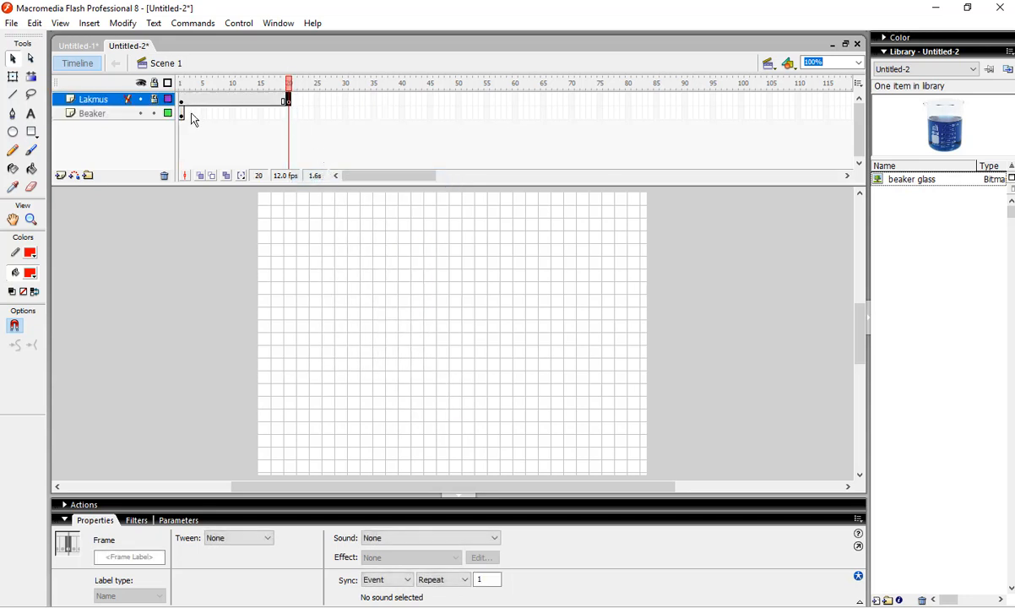
- Unlock the Lakmus layer and extend the Beaker layer to frame 20 with a regular frame
click(149, 120)
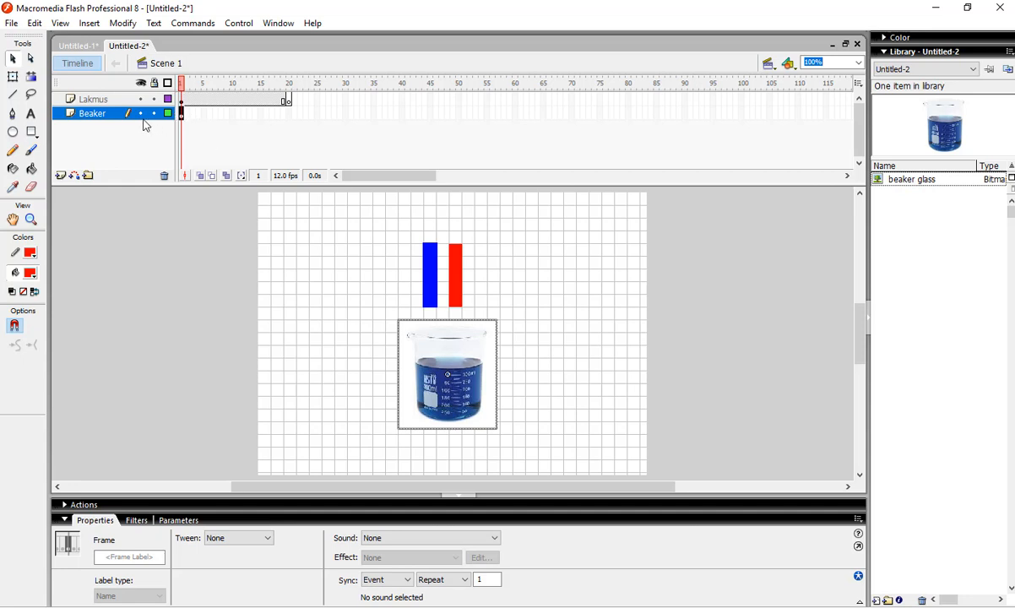
click(288, 118)
right_click(290, 117)
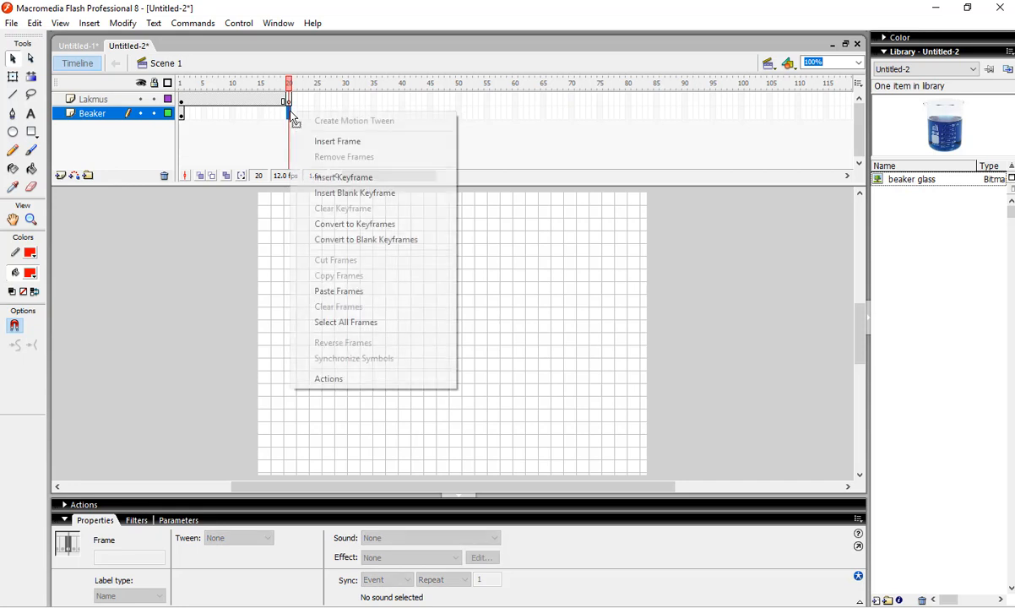
click(333, 144)
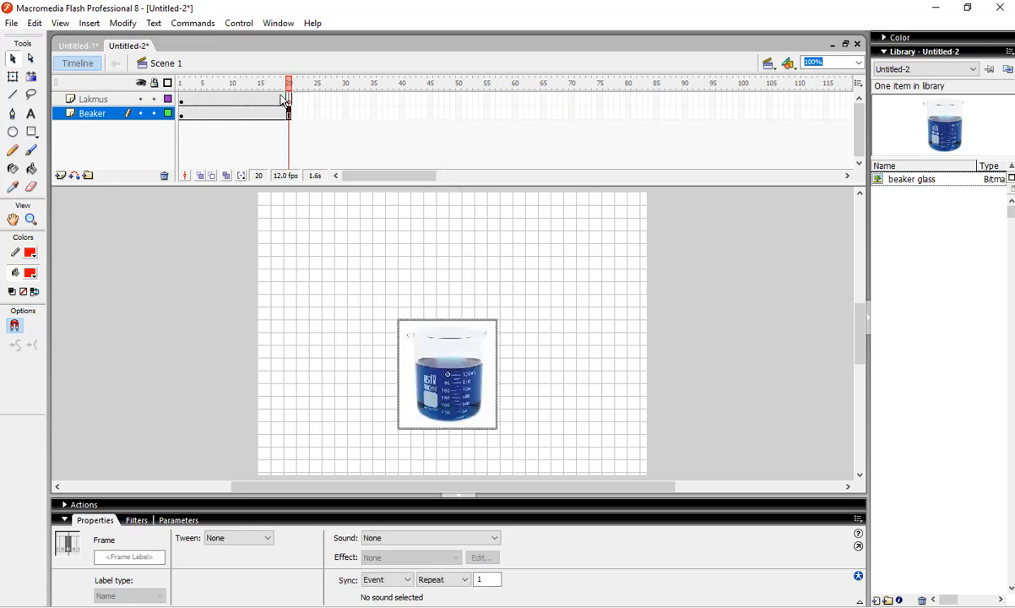
- Scrub the timeline between frames 1 and 20 and compare the contents of both layers at each end
click(184, 101)
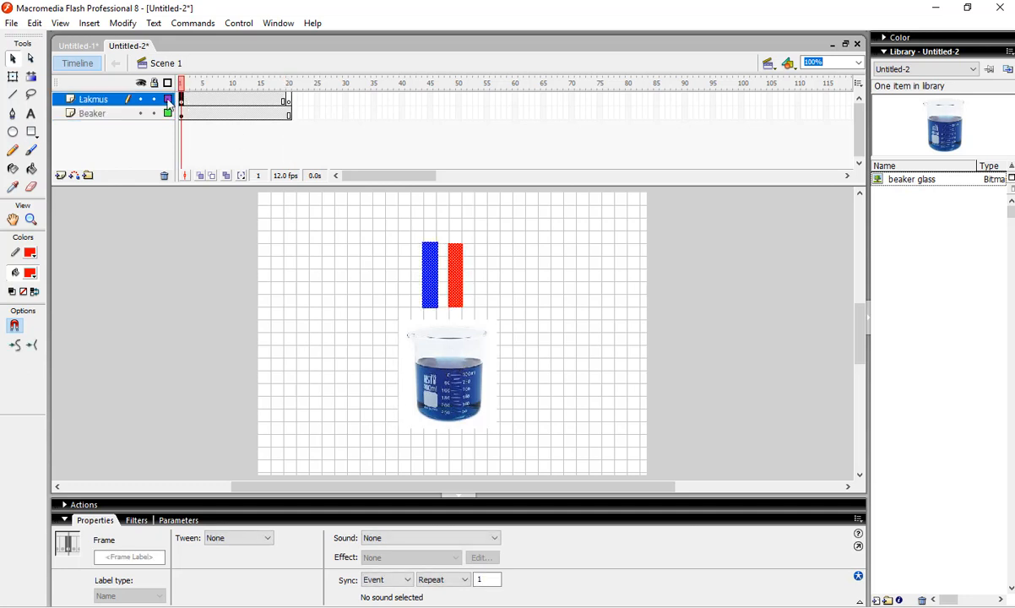
click(183, 114)
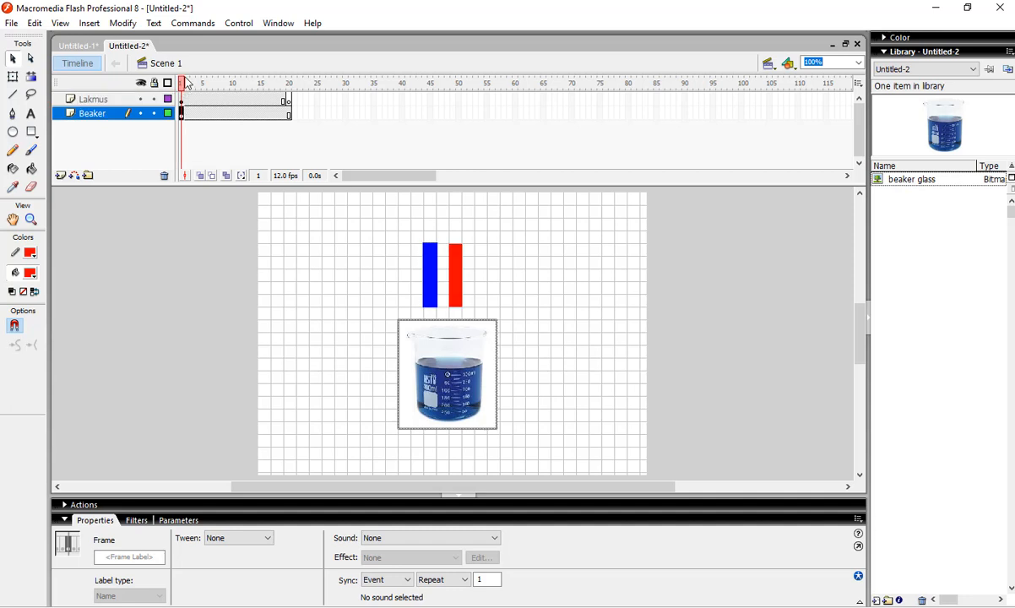
drag(188, 84, 283, 88)
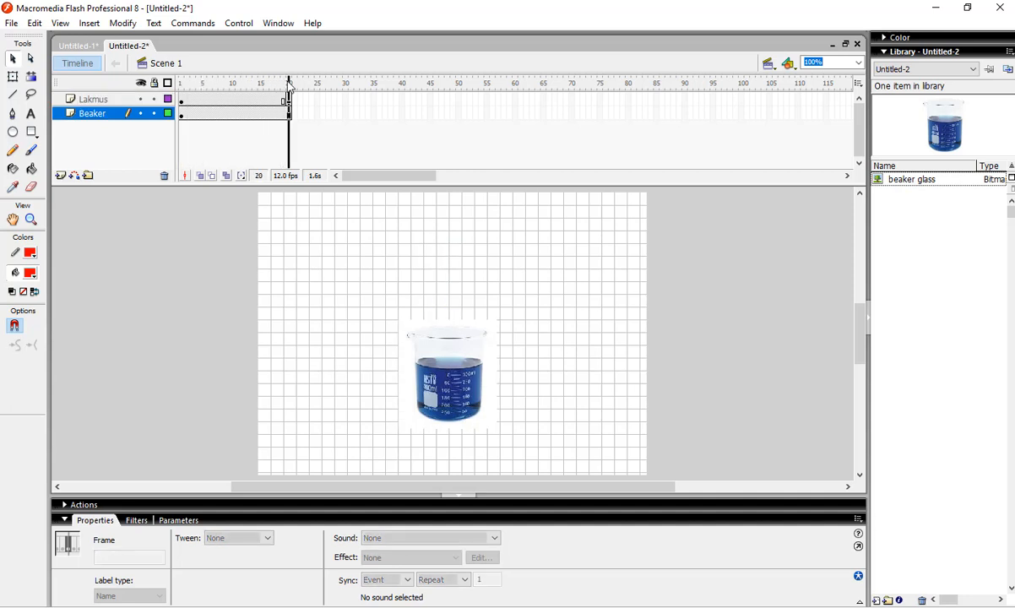
drag(288, 82, 211, 83)
click(290, 114)
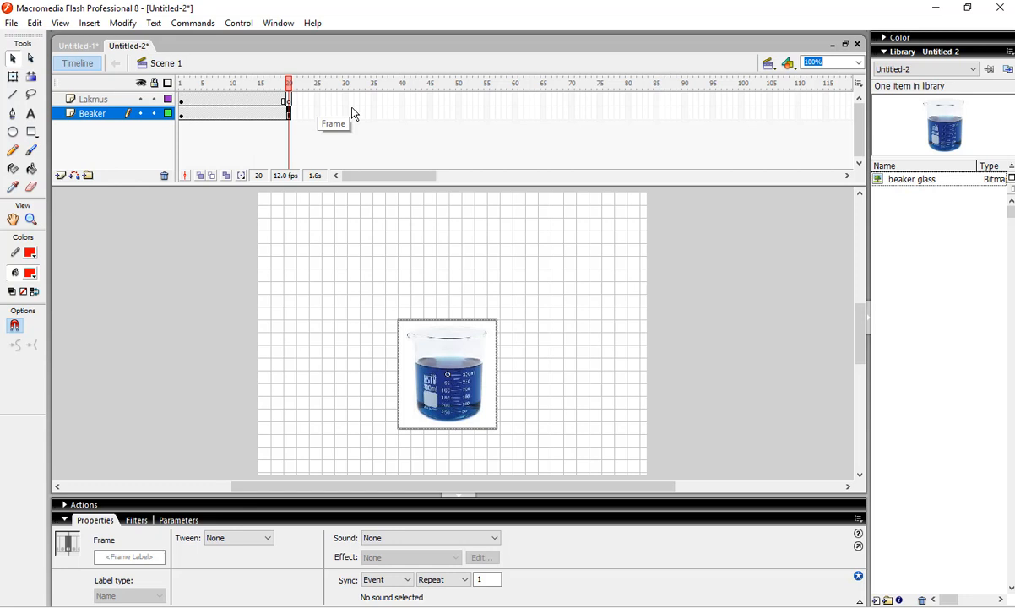
click(289, 101)
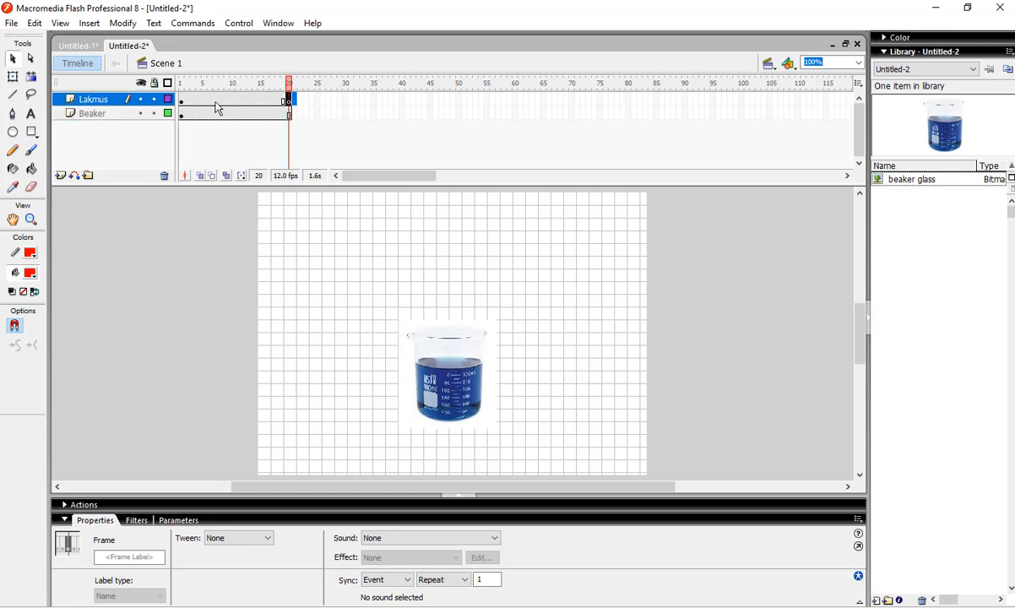
click(182, 100)
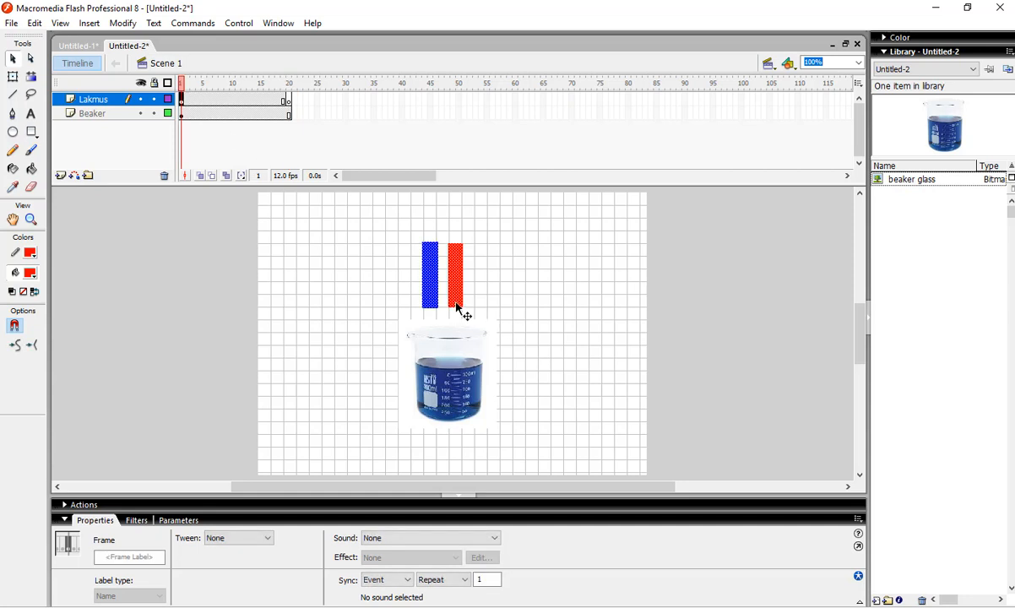
click(289, 100)
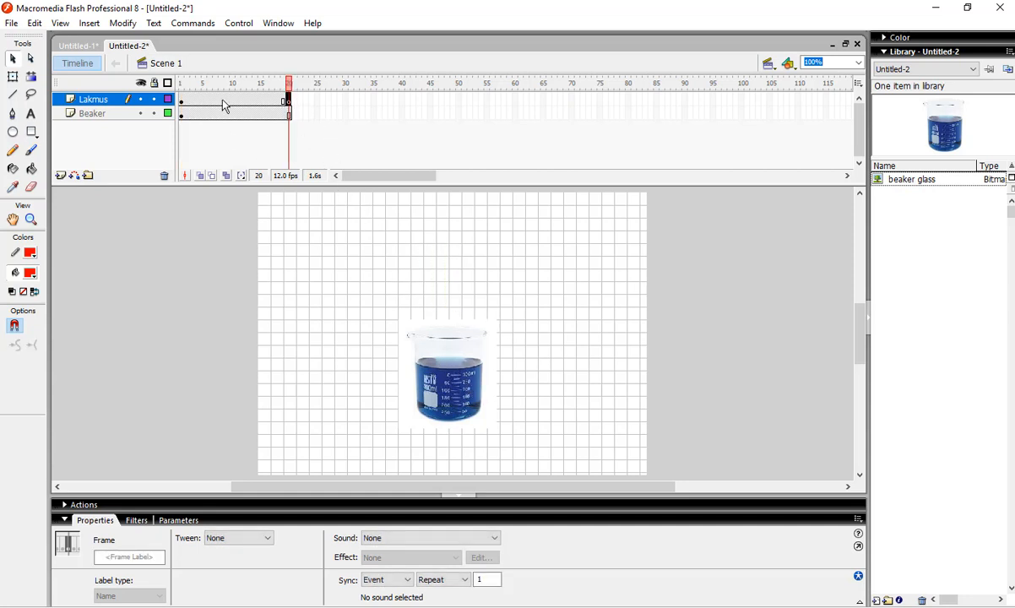
- Copy frame 1 of the Lakmus layer and paste it into frame 20 of the same layer
click(183, 101)
right_click(181, 102)
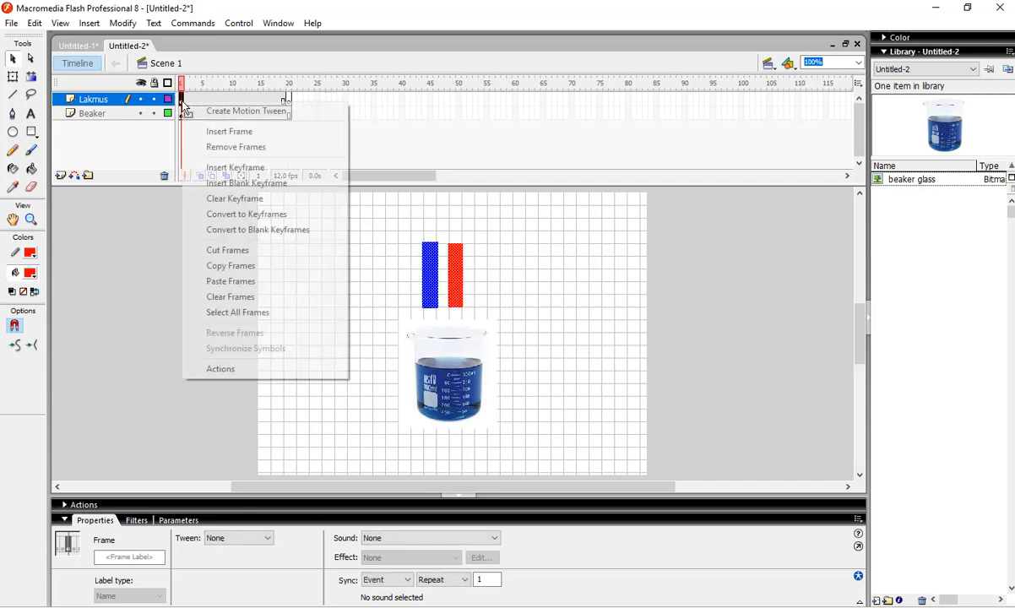
click(239, 271)
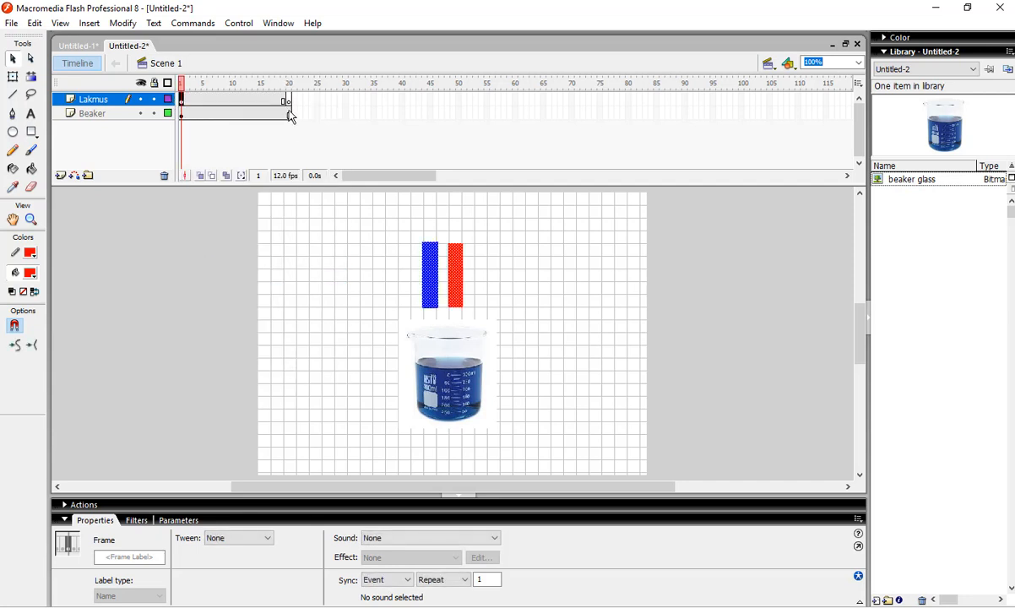
click(288, 101)
right_click(288, 102)
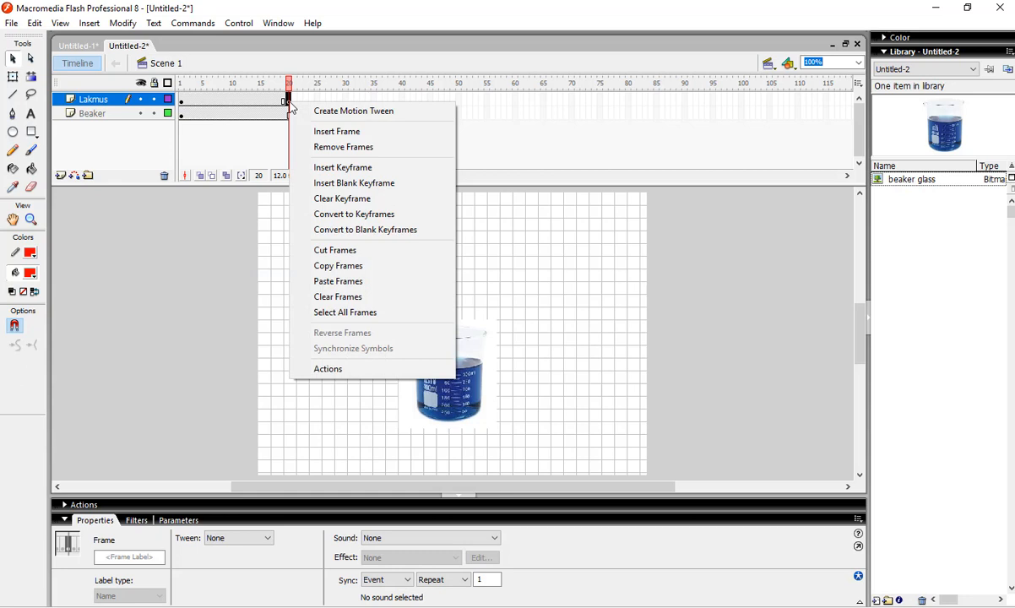
click(352, 285)
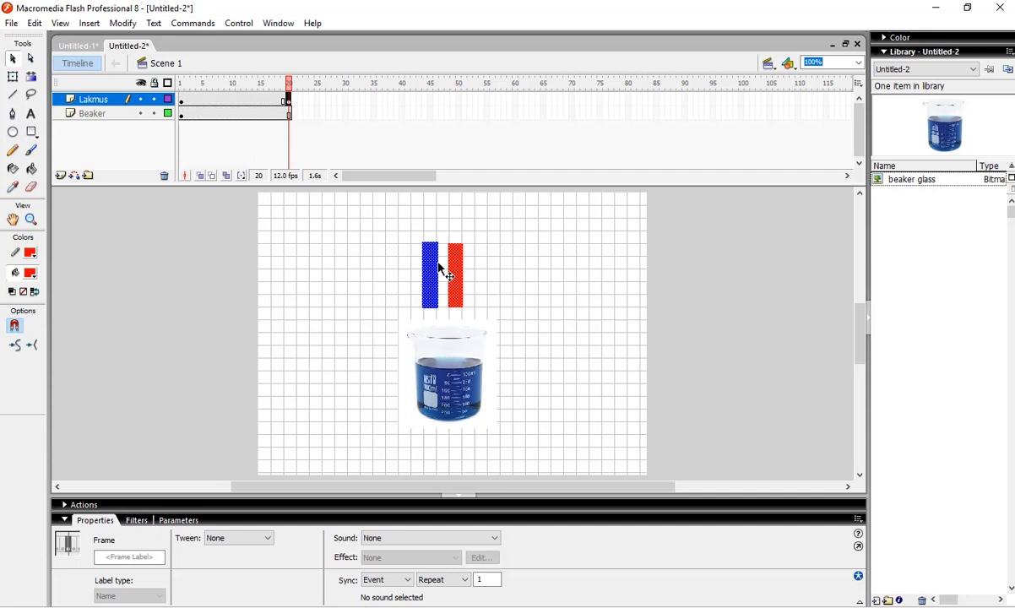
- Move both litmus strips at frame 20 straight down into the beaker, to about Y 191
drag(434, 263, 440, 350)
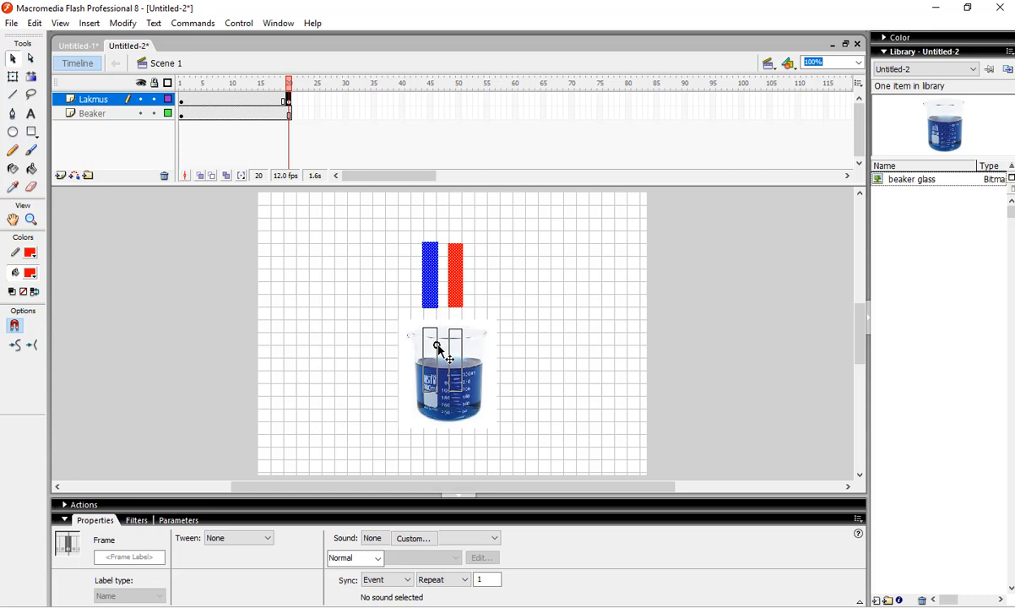
drag(440, 350, 440, 350)
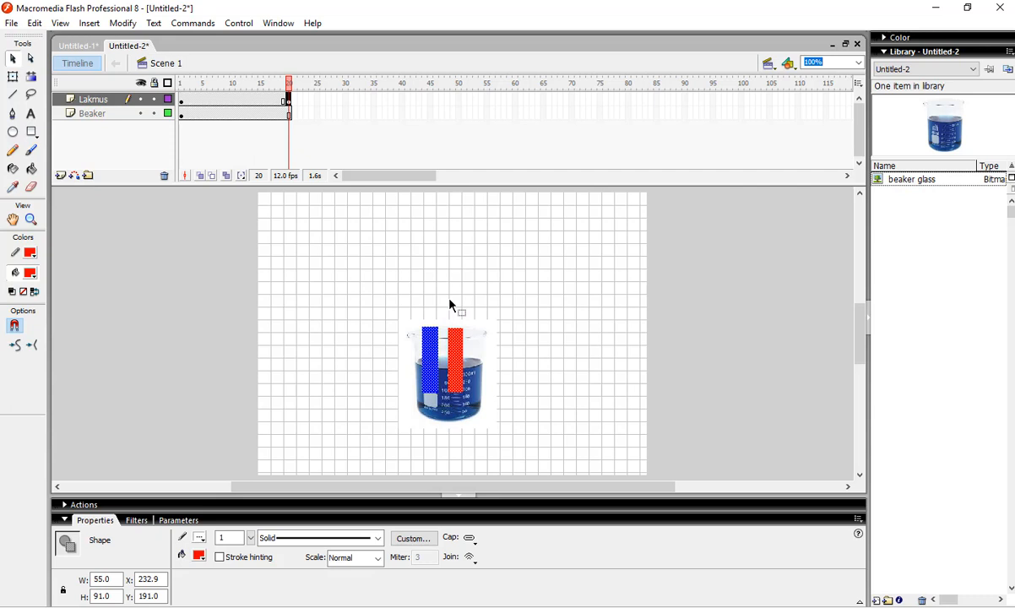
click(271, 98)
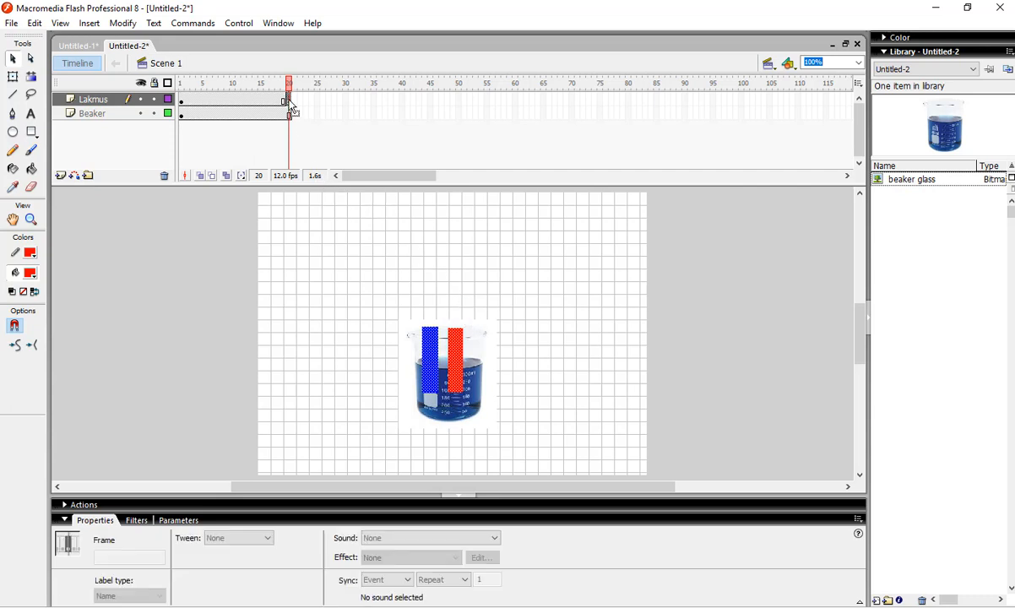
- Insert a blank keyframe at frame 40 of the Lakmus layer and return to frame 20 of the Beaker layer
click(376, 100)
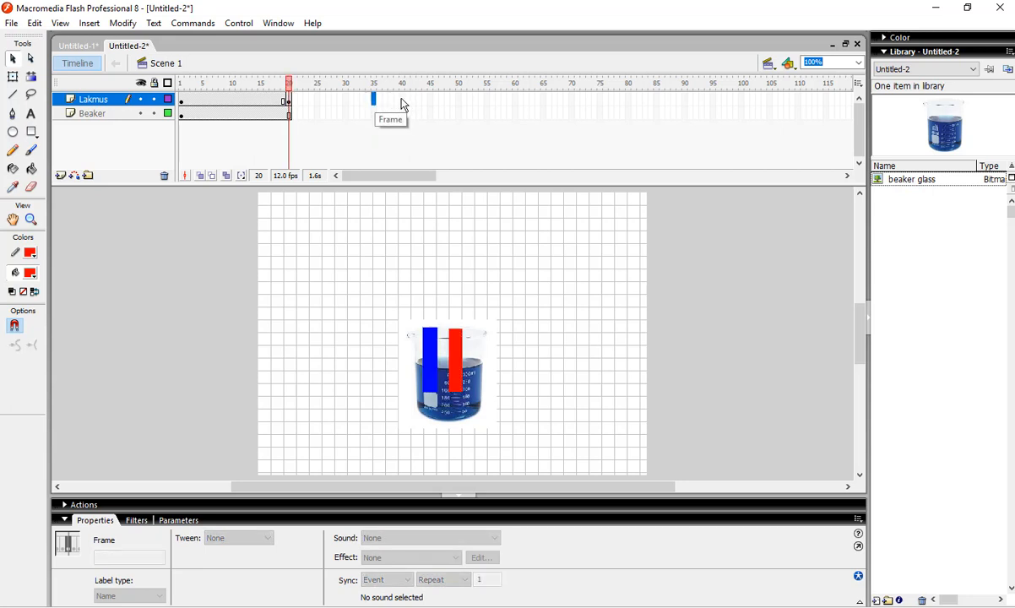
right_click(403, 99)
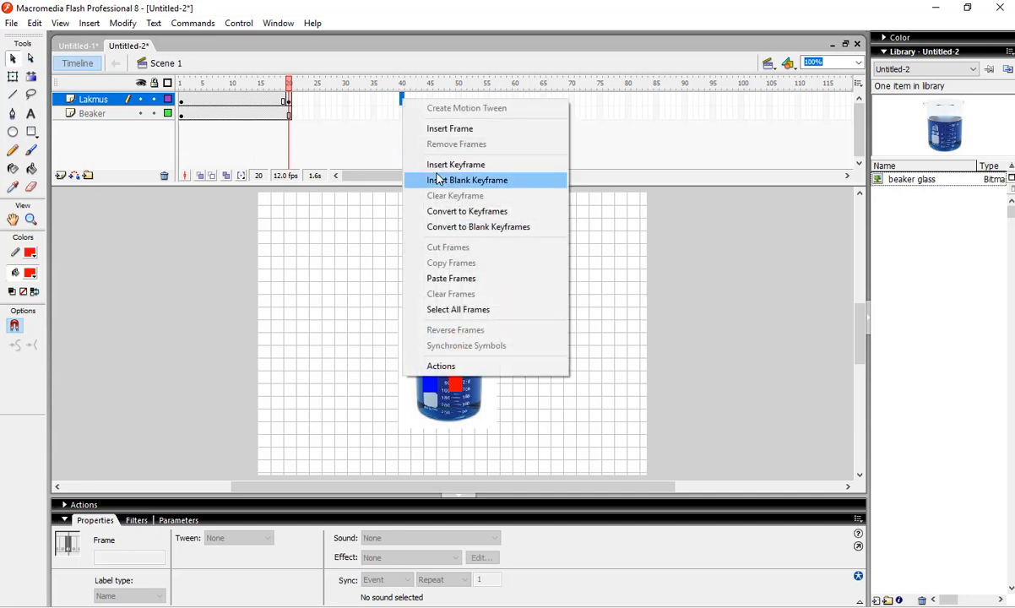
click(440, 181)
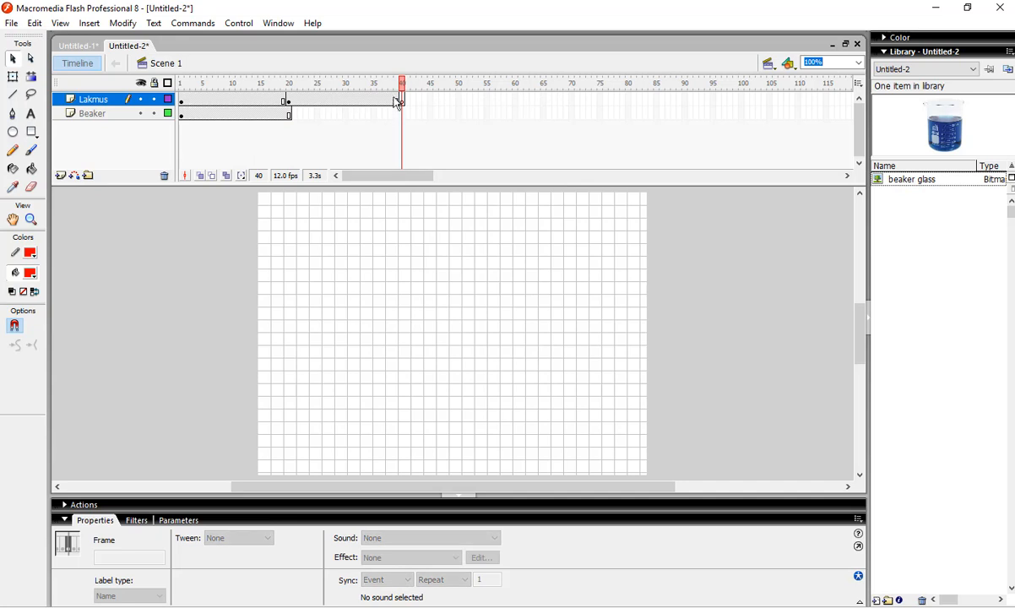
click(289, 101)
click(289, 115)
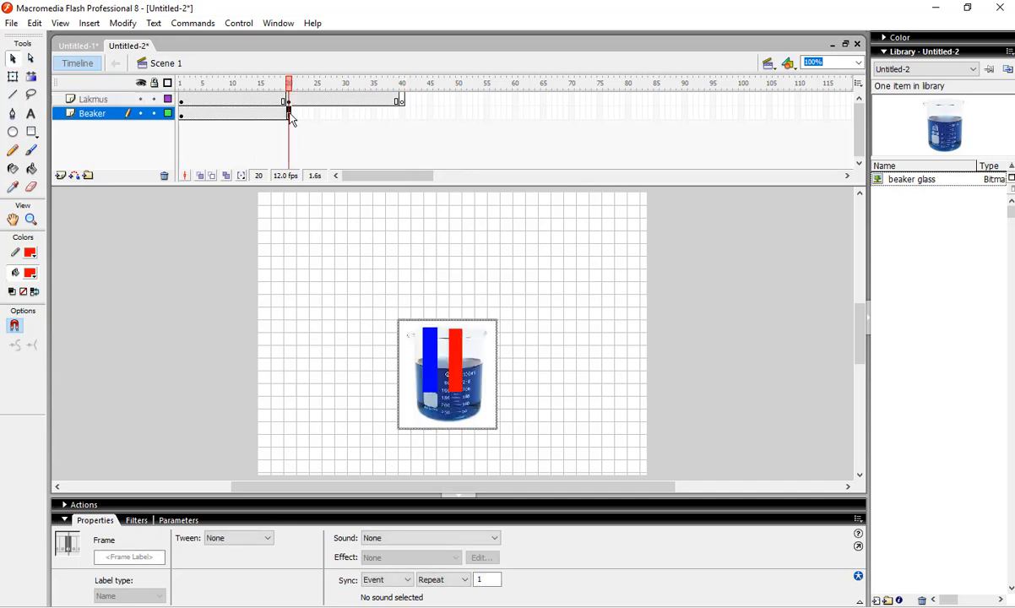
- Extend the Beaker layer to frame 40 with a regular frame
mouse_move(288, 85)
mouse_down()
mouse_move(403, 90)
mouse_move(271, 88)
mouse_move(288, 86)
mouse_up()
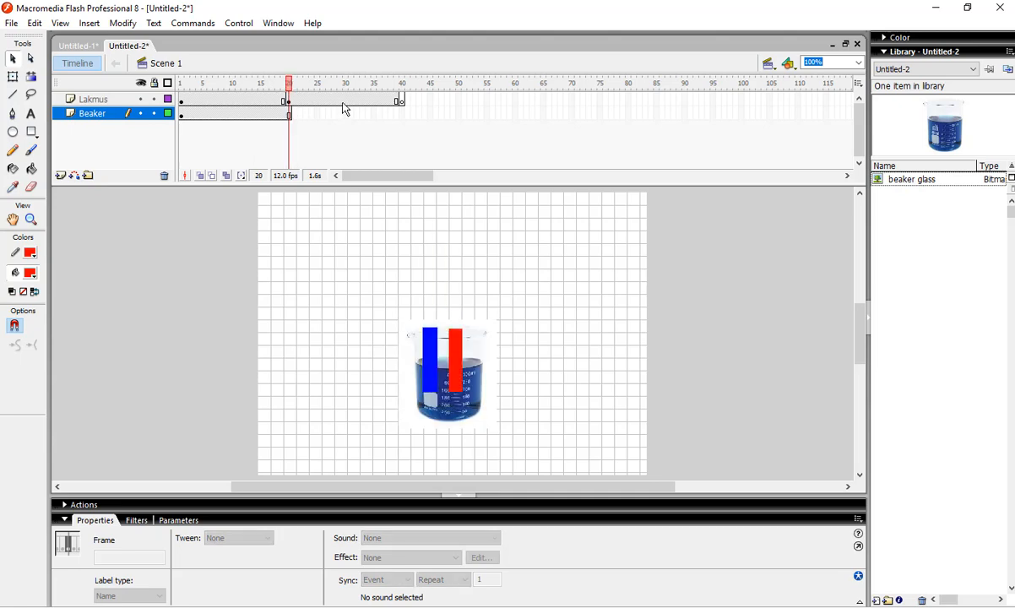
click(402, 115)
right_click(402, 115)
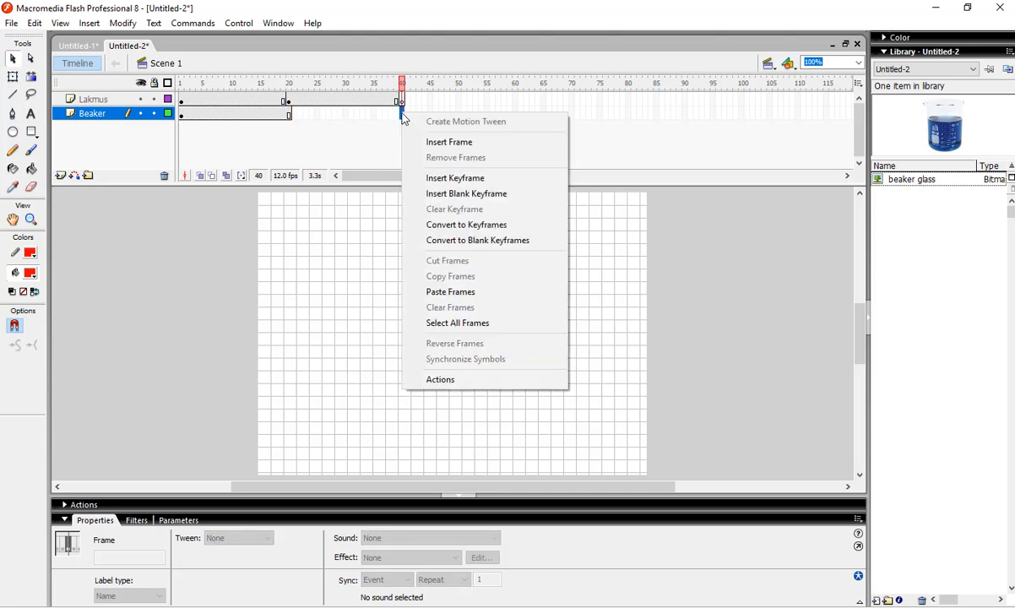
click(428, 142)
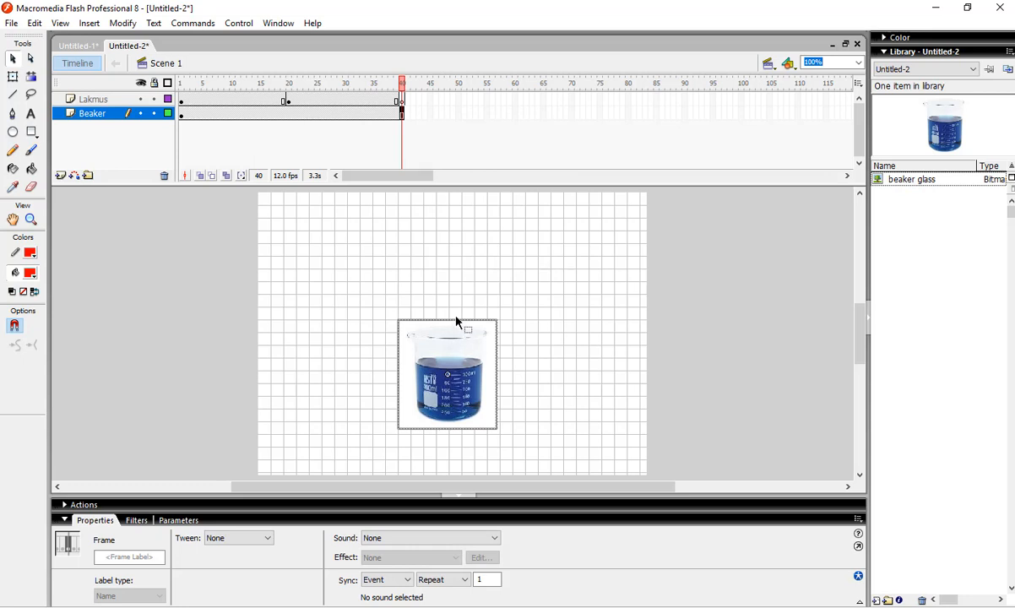
- Move the beaker slightly left beneath the two litmus strips and check its position at frames 23 and 40
click(289, 99)
click(290, 100)
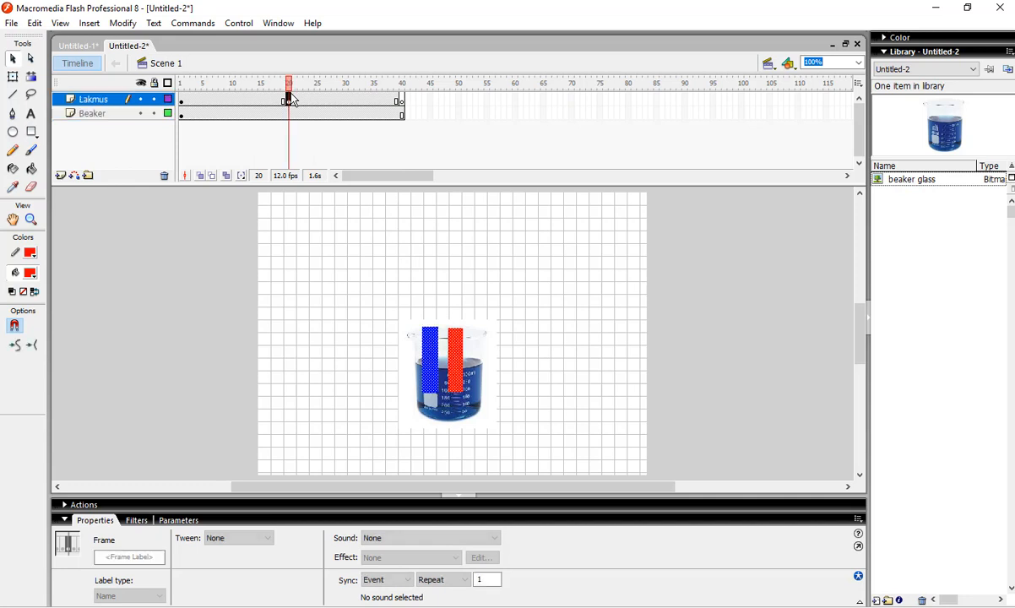
click(484, 391)
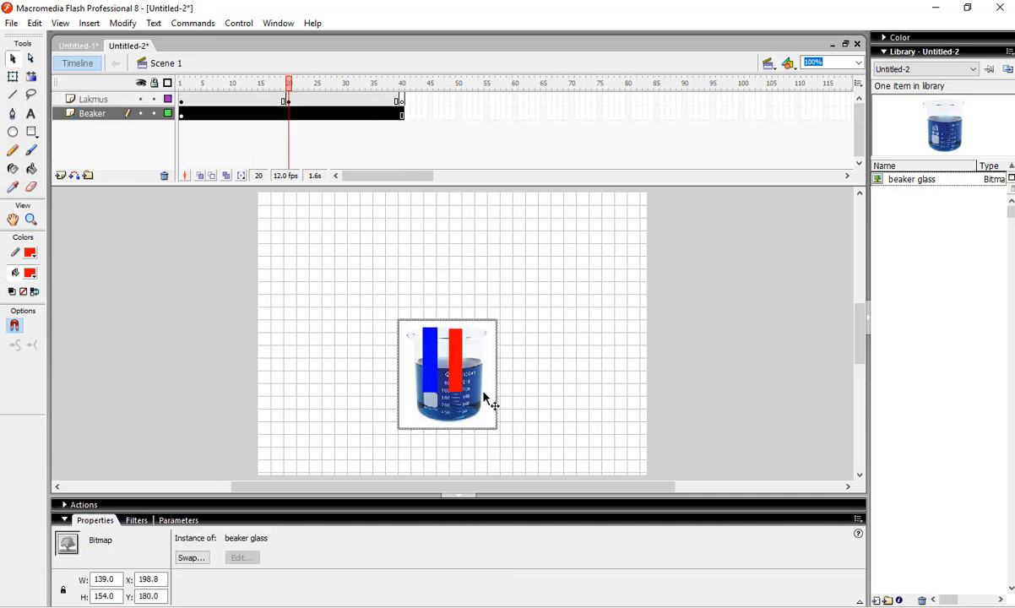
drag(485, 399, 476, 397)
click(531, 382)
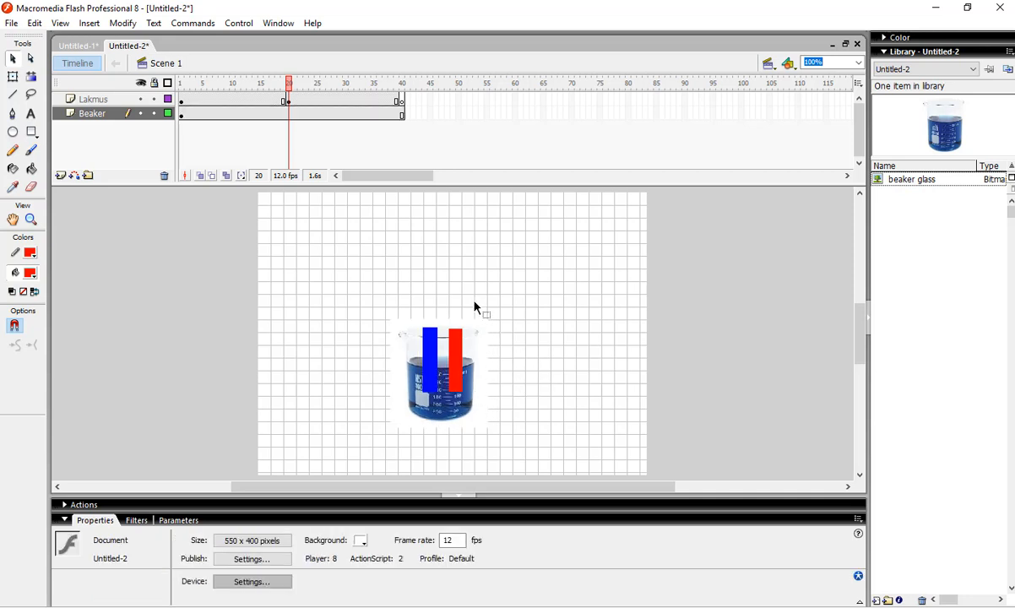
click(306, 113)
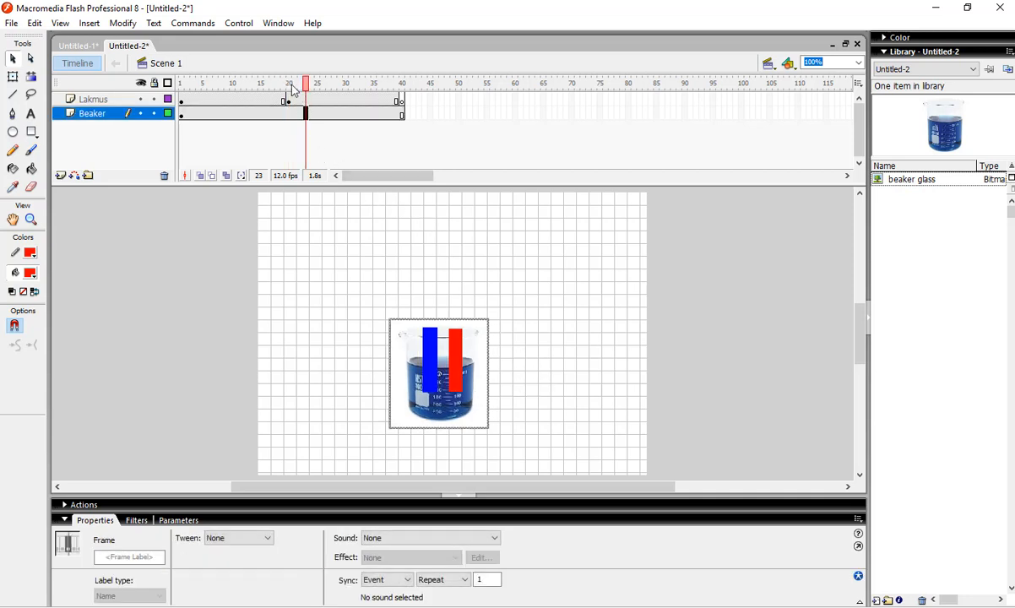
click(403, 115)
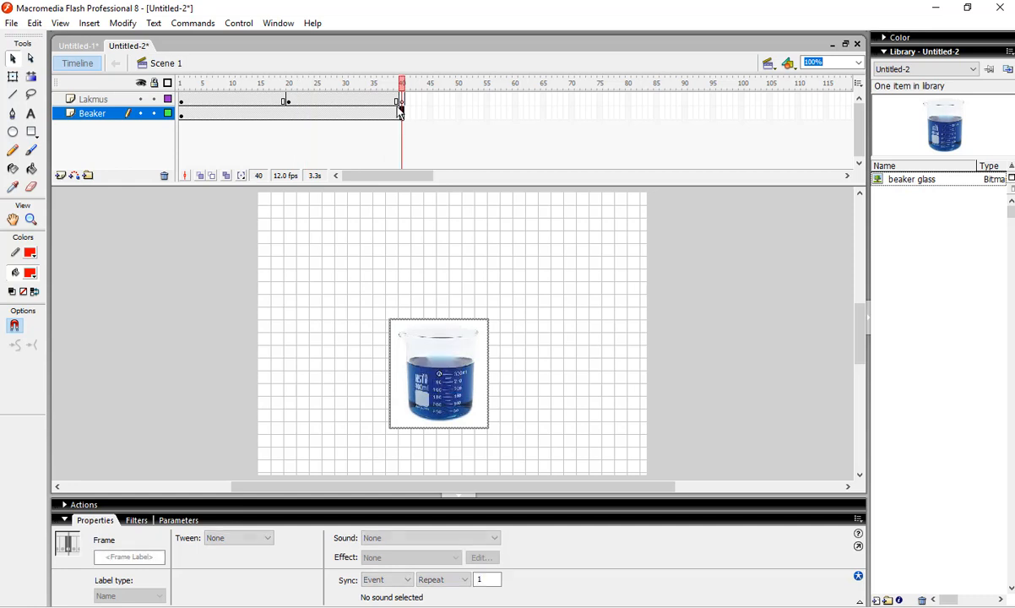
click(401, 100)
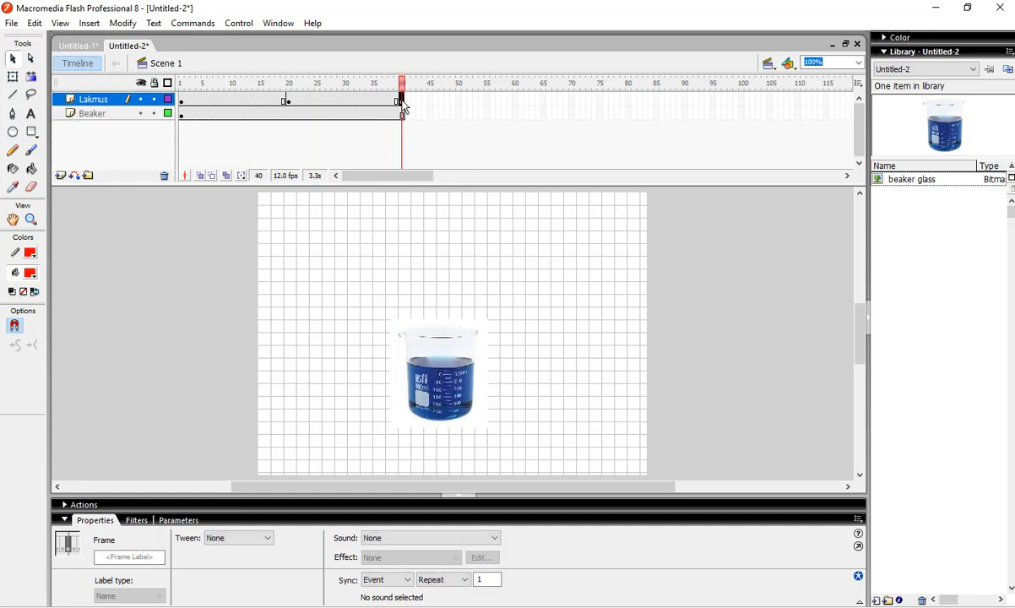
click(289, 101)
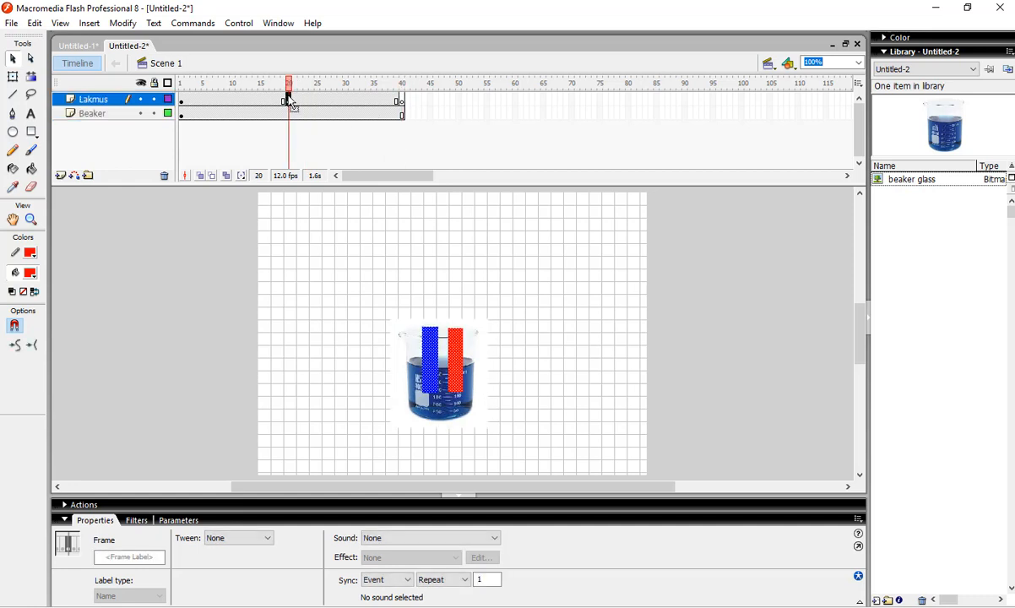
right_click(289, 101)
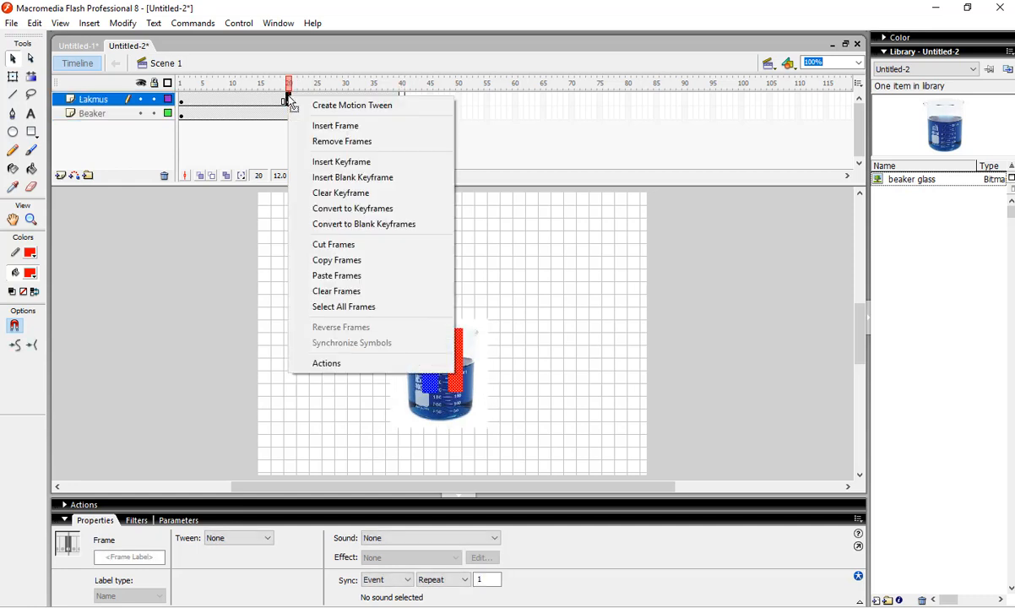
click(340, 269)
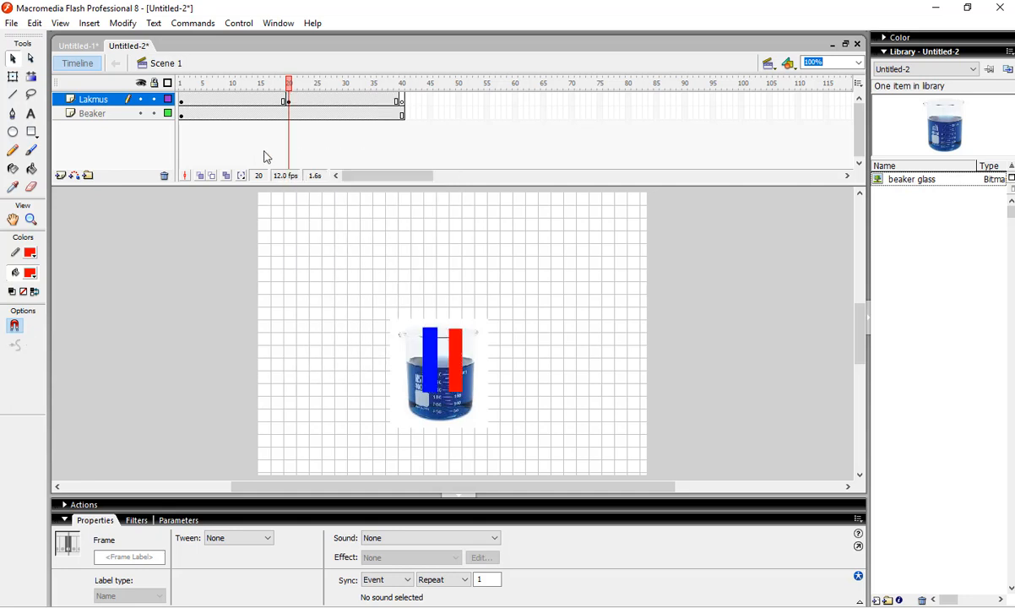
click(183, 101)
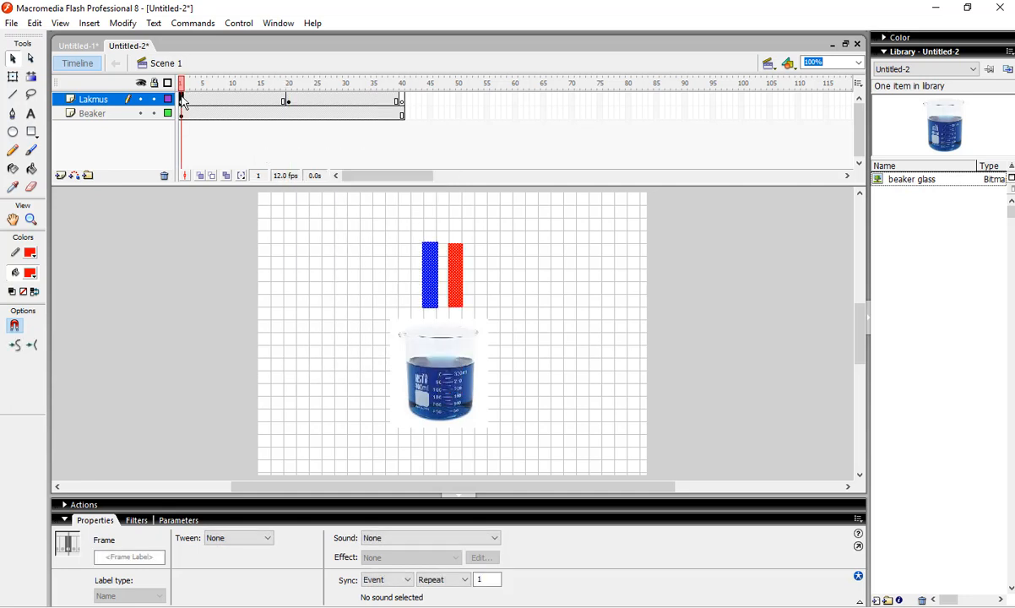
click(402, 101)
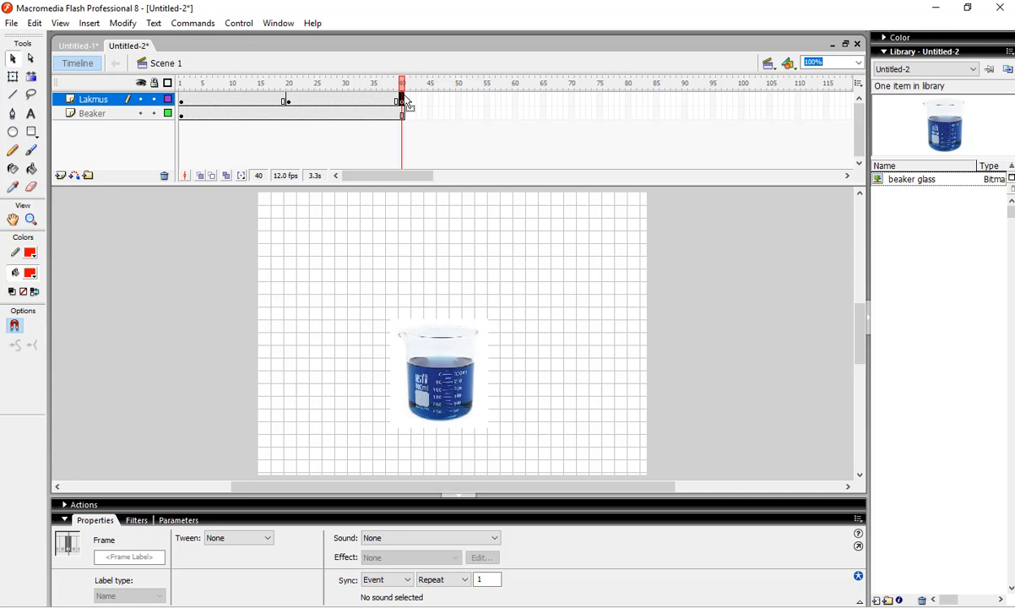
- Copy frame 1 of the Lakmus layer, paste it into frame 40 of the same layer, and deselect the pasted strips
click(184, 103)
right_click(184, 103)
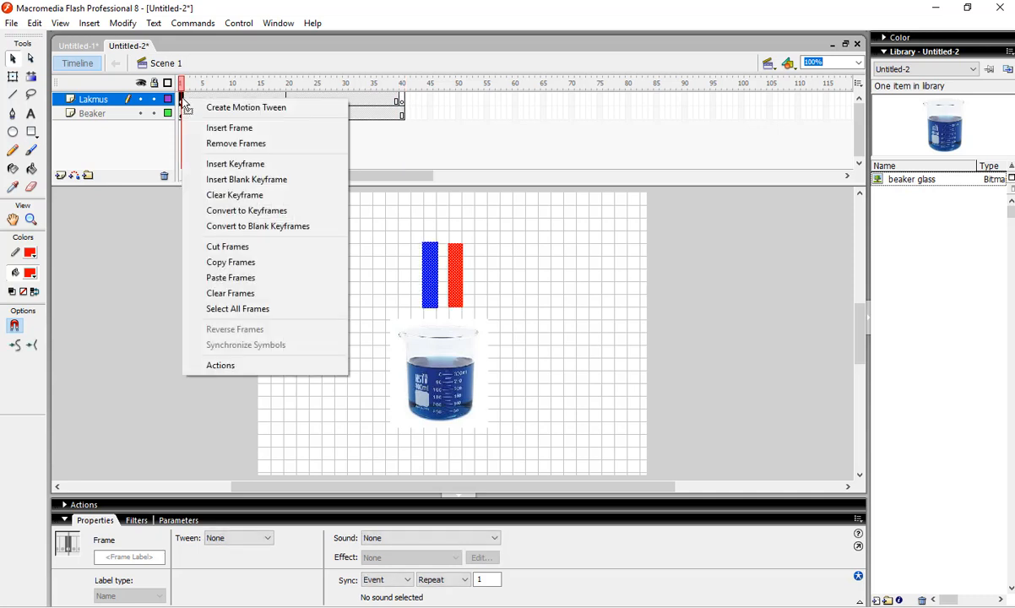
click(242, 263)
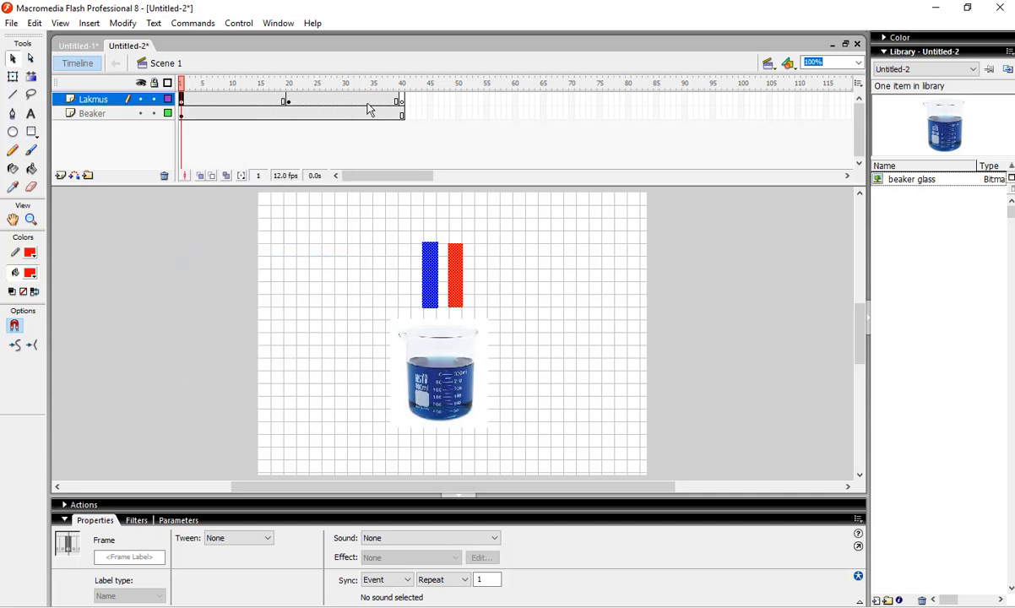
click(403, 101)
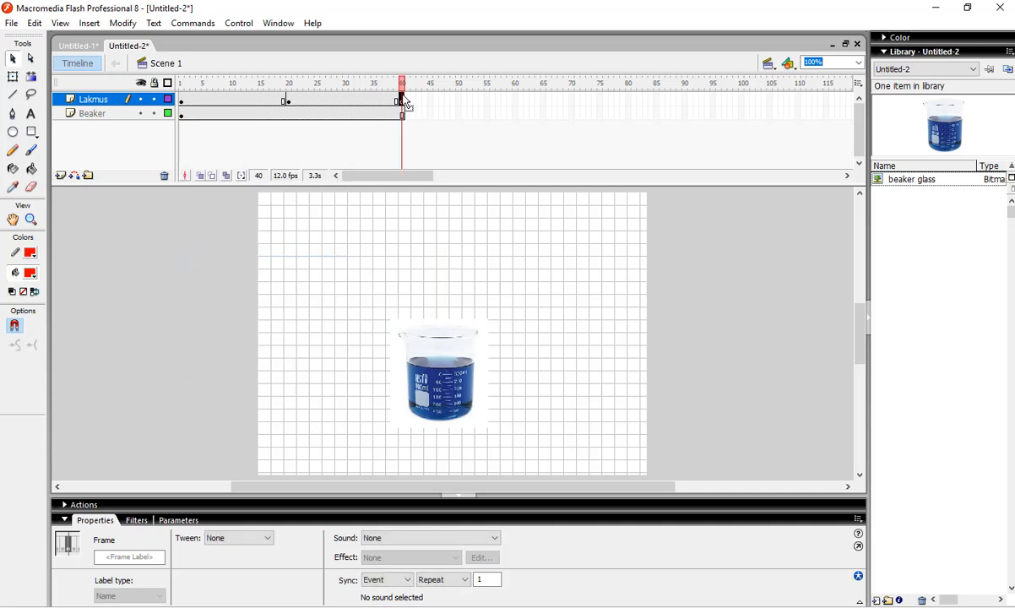
right_click(403, 101)
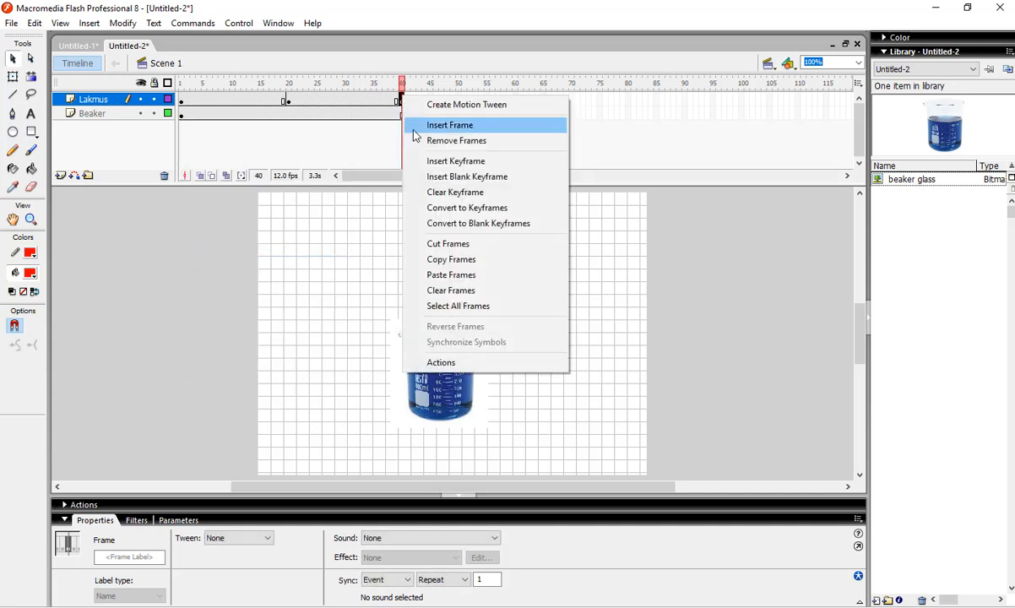
click(451, 275)
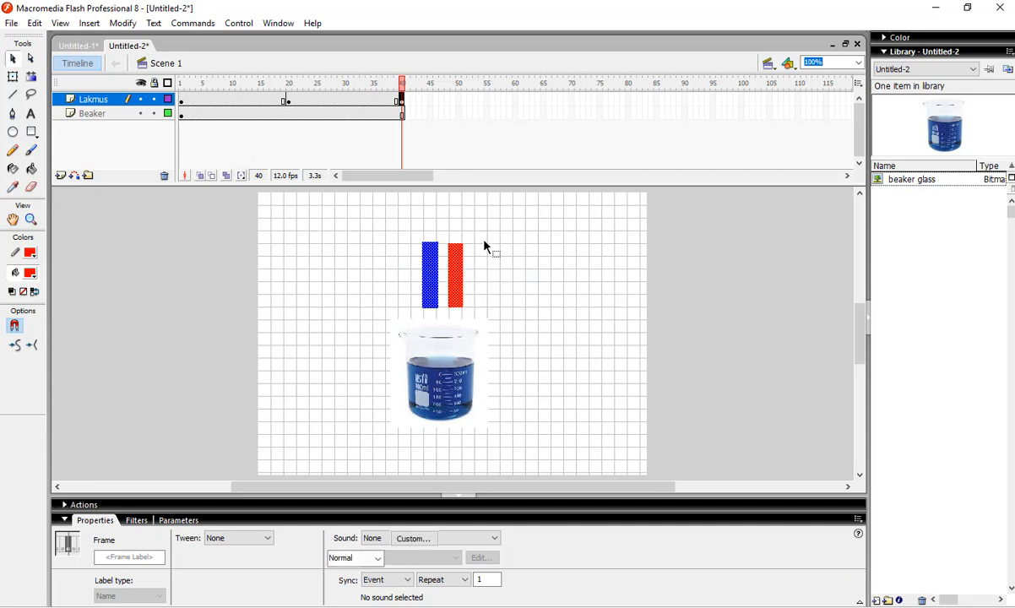
click(483, 246)
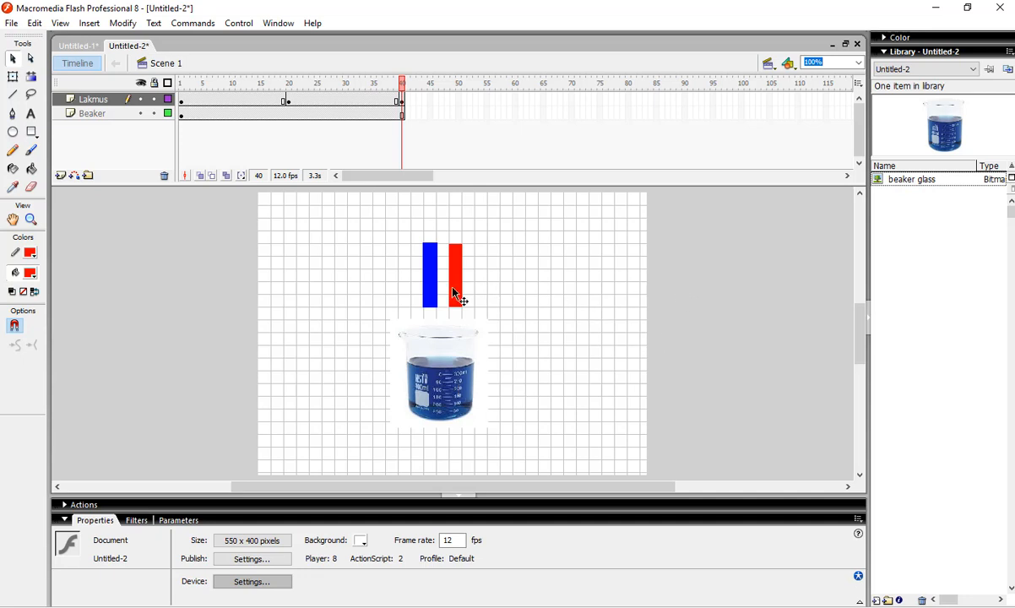
click(382, 99)
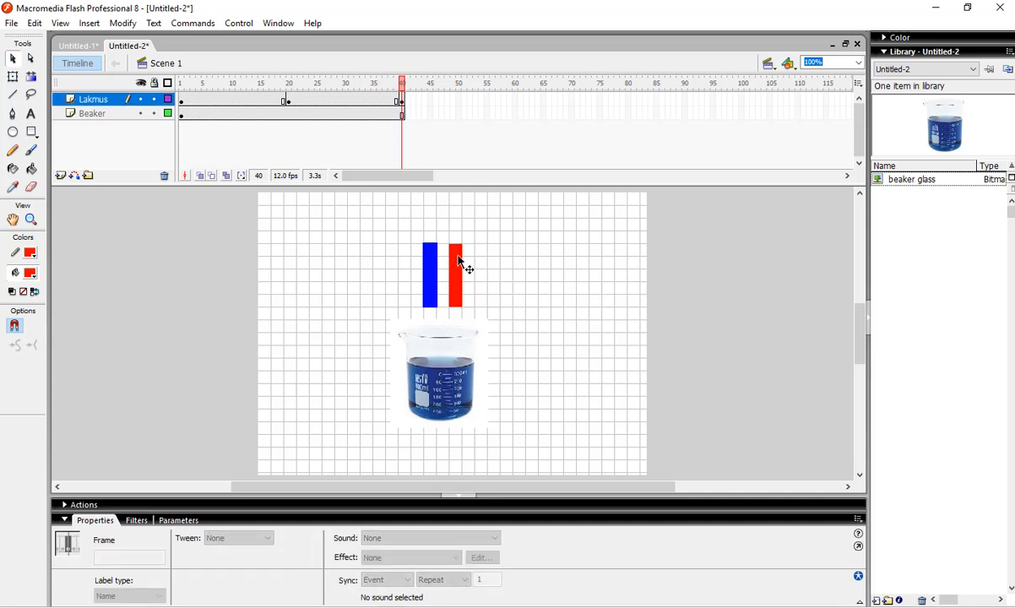
- With fill and stroke set to the blue strip's colour, draw a rectangle covering the lower half of the red strip at frame 40
click(32, 133)
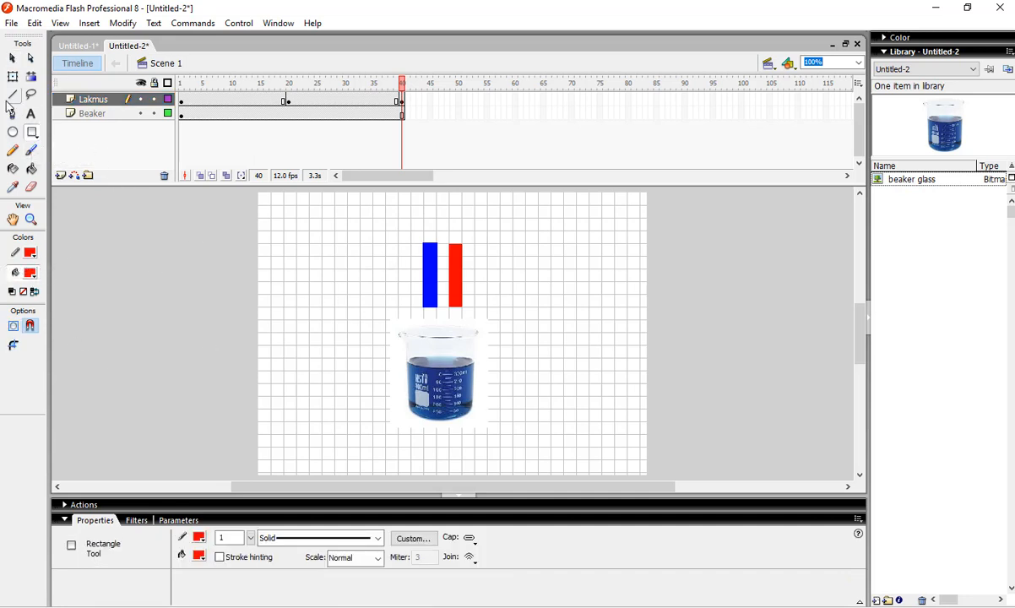
click(13, 186)
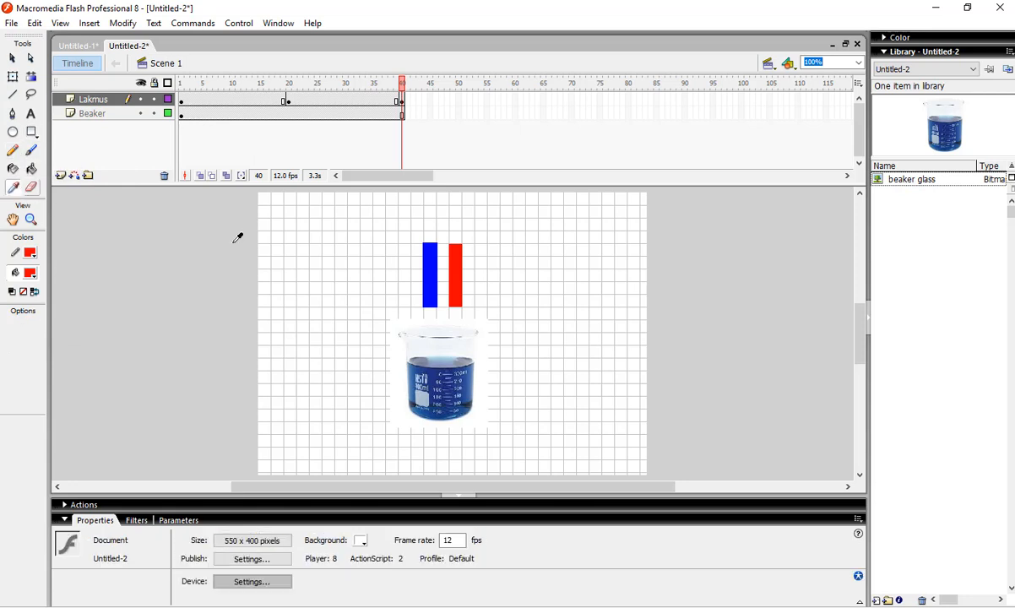
click(435, 276)
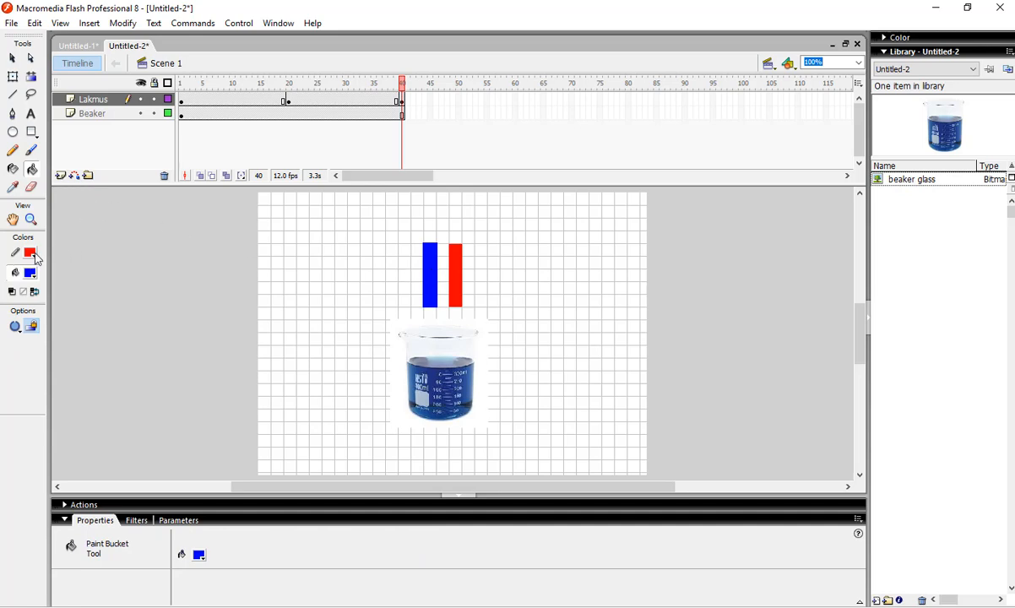
click(12, 150)
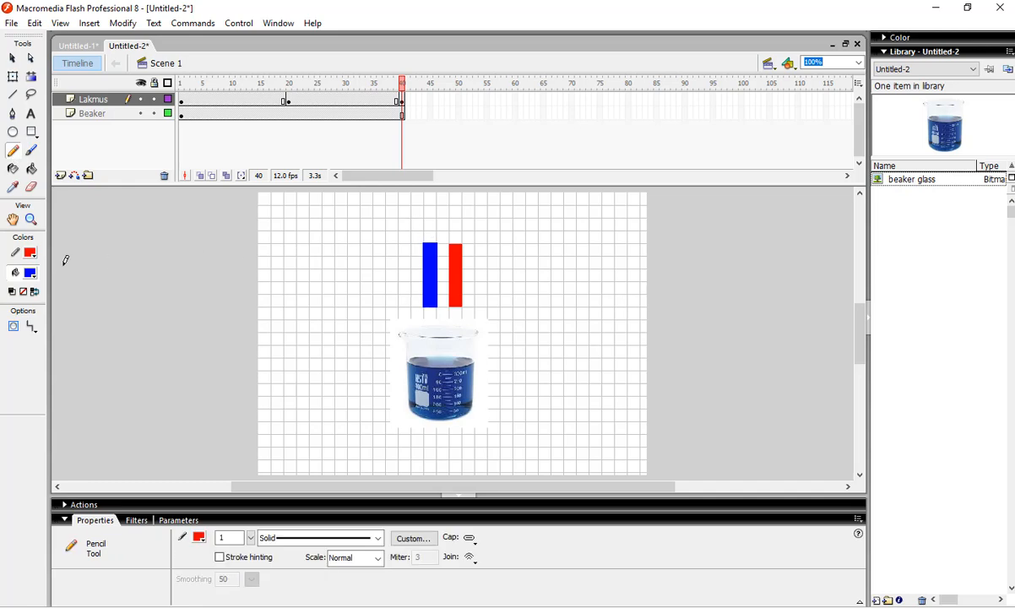
click(30, 252)
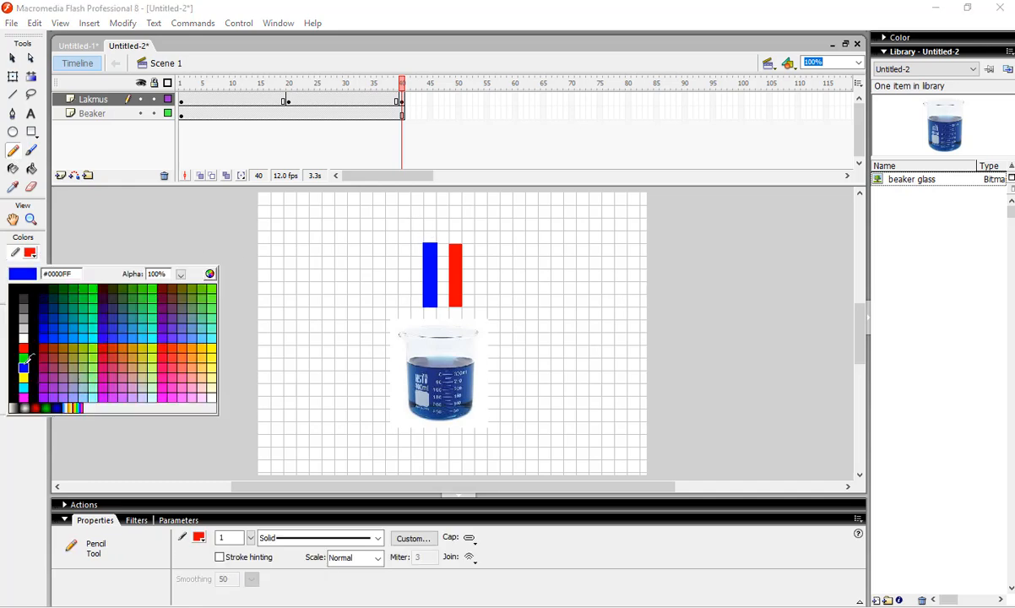
click(43, 337)
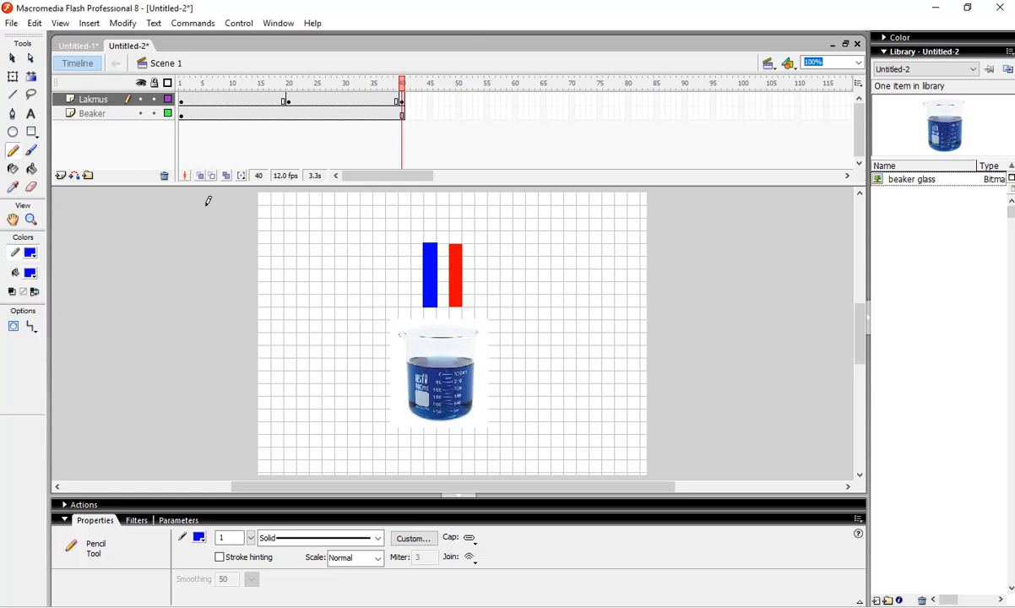
click(32, 131)
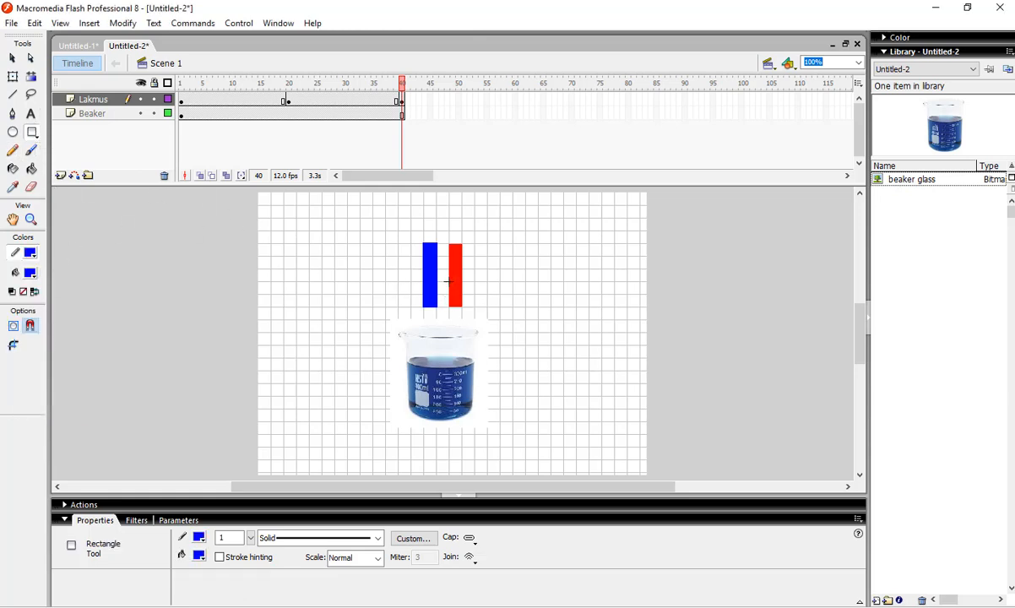
drag(449, 282, 462, 305)
- Set the stroke to blue and cover the remaining right edge of the red strip's lower half with a straight line
click(31, 252)
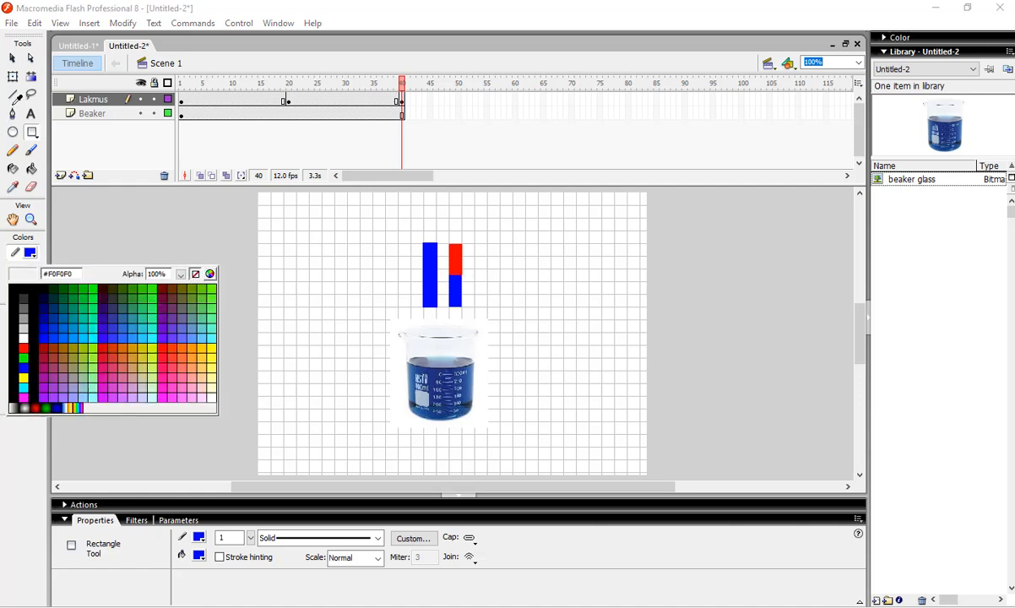
click(13, 117)
click(12, 151)
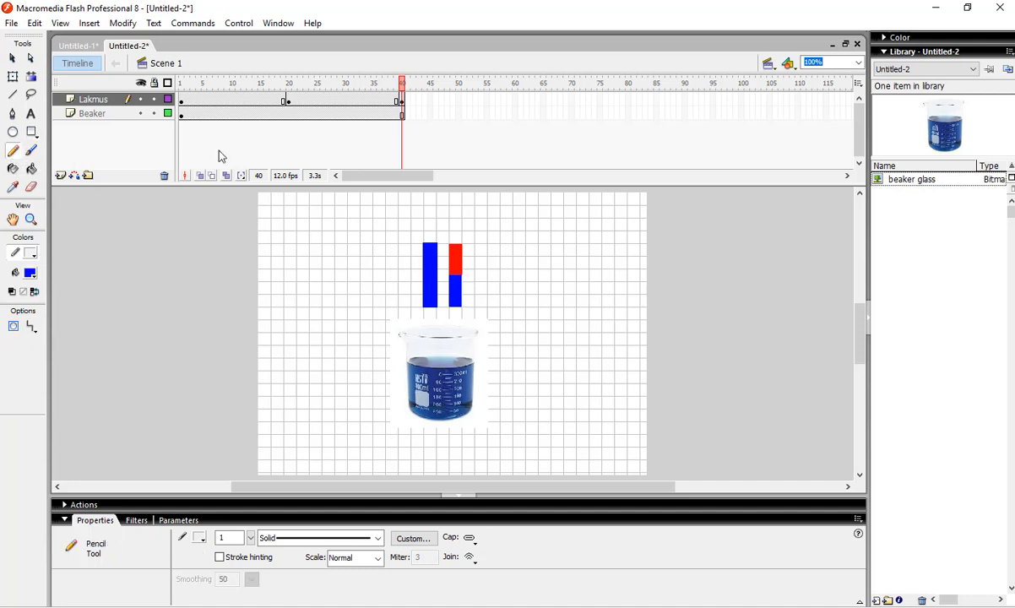
click(13, 96)
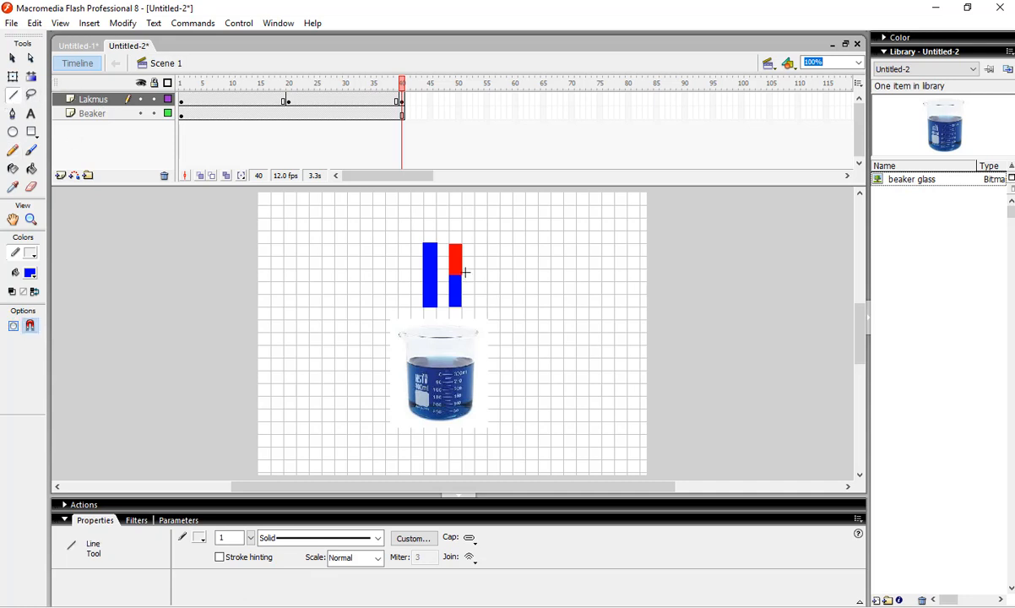
drag(463, 276, 462, 307)
click(31, 254)
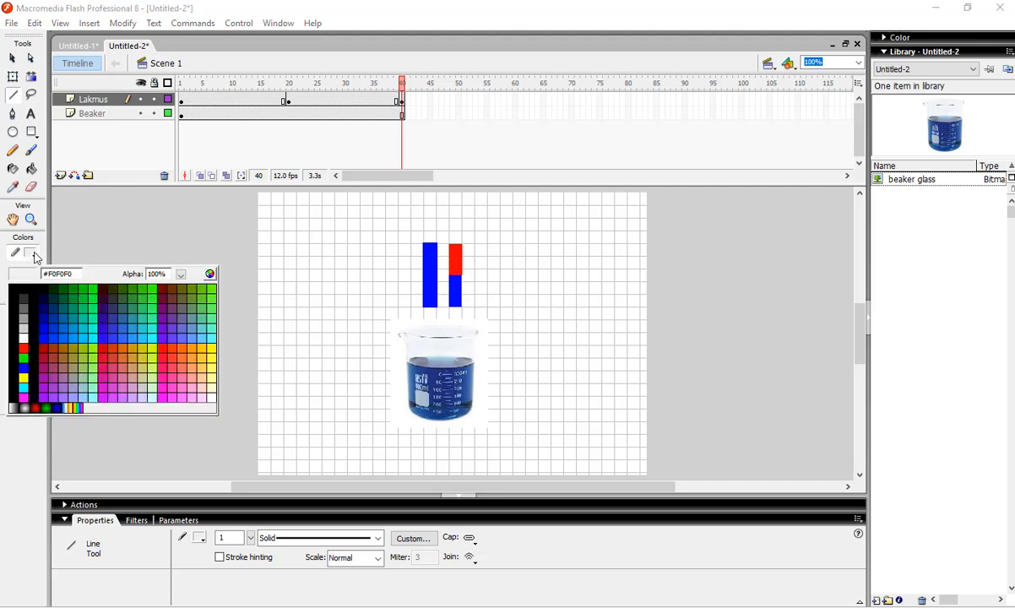
click(43, 336)
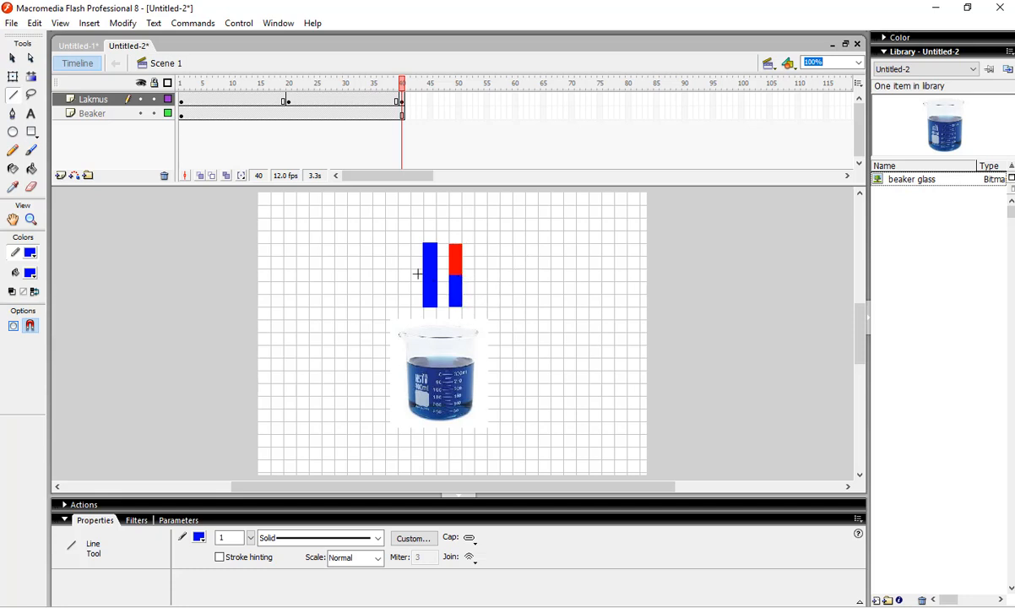
click(400, 99)
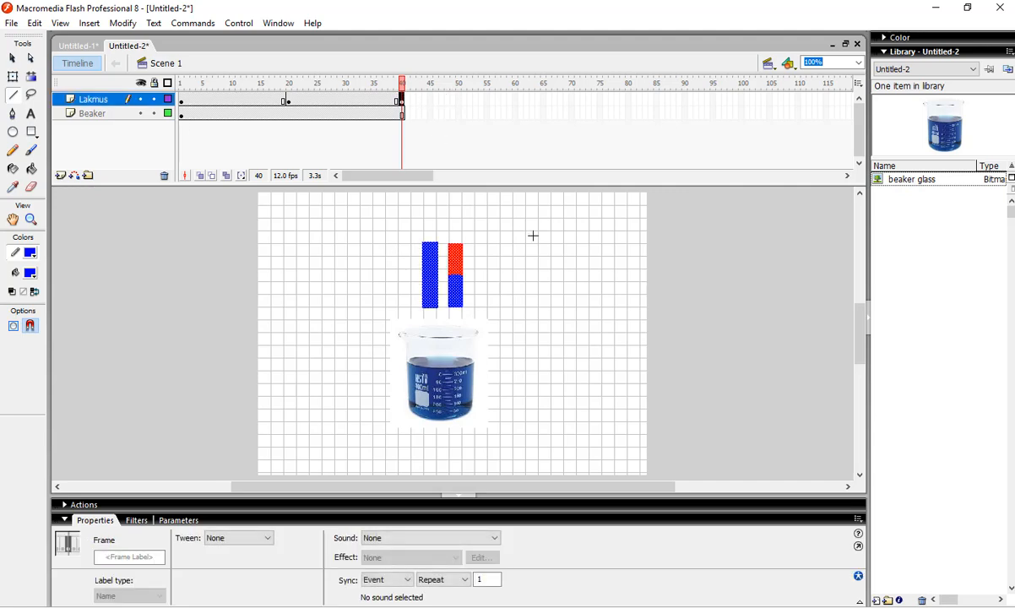
click(404, 101)
click(424, 98)
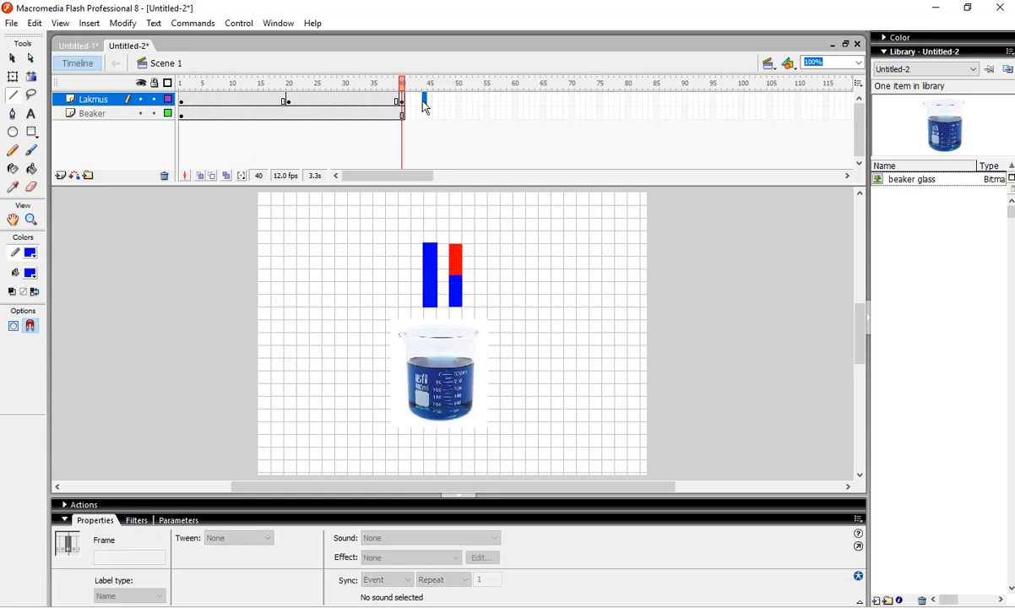
click(402, 102)
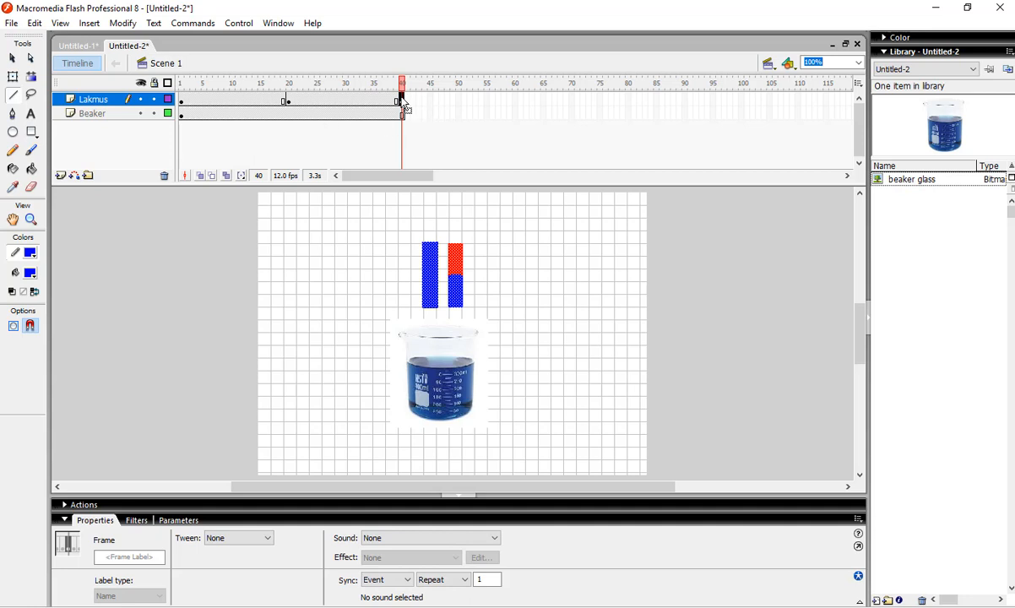
- Try a motion tween between frames 1 and 20 of the Lakmus layer and undo it
click(231, 100)
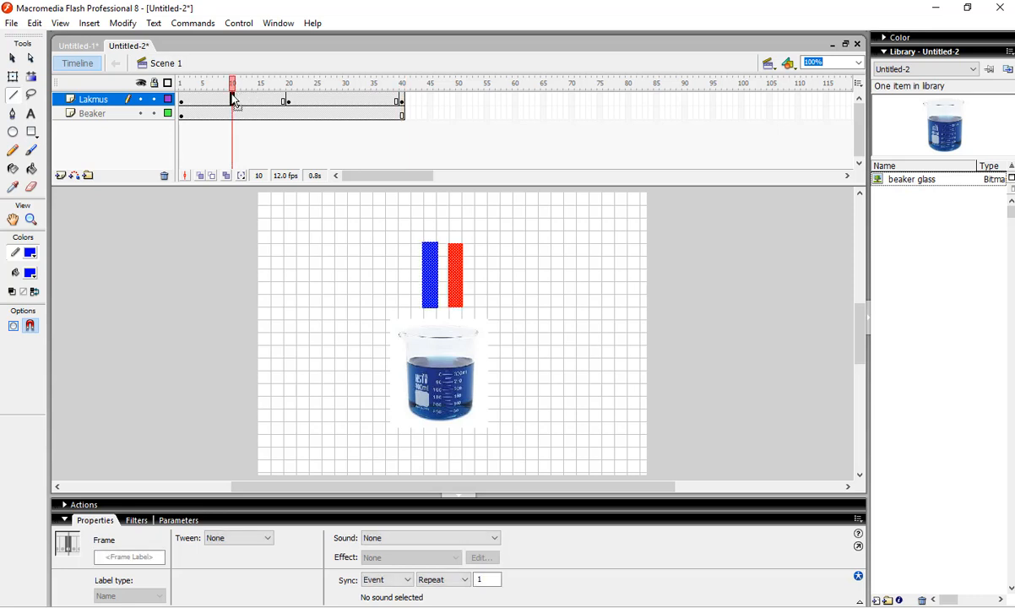
right_click(233, 101)
click(253, 104)
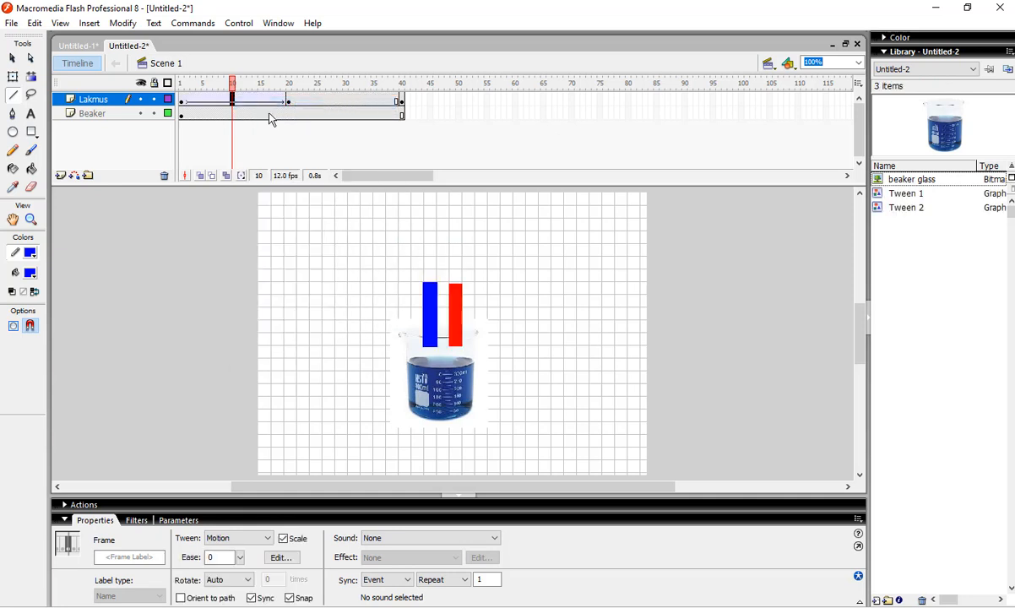
key(ctrl+z)
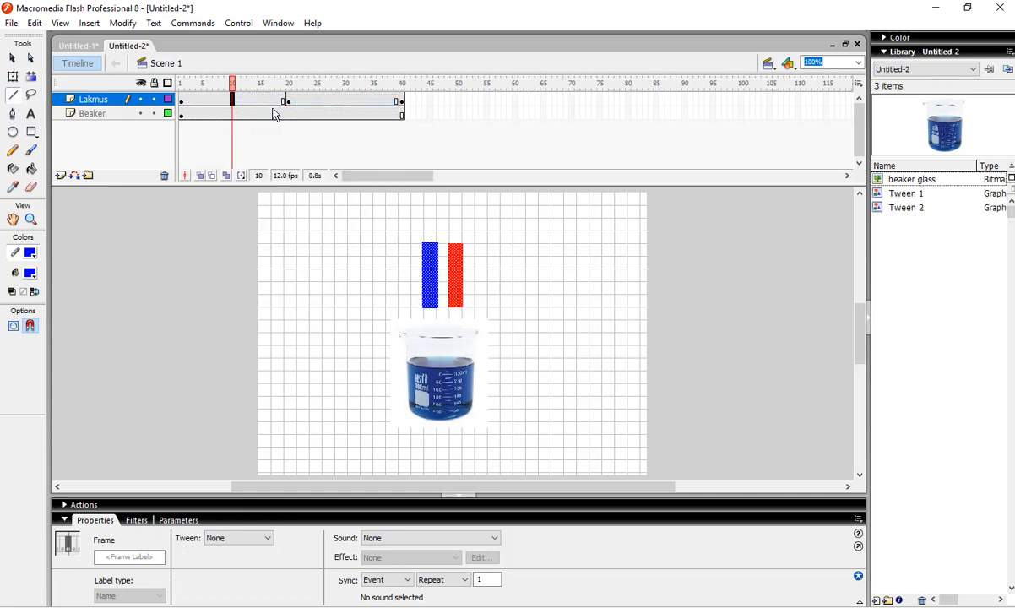
- Test the movie to examine how the litmus strips move without tweens, and close the preview
click(498, 117)
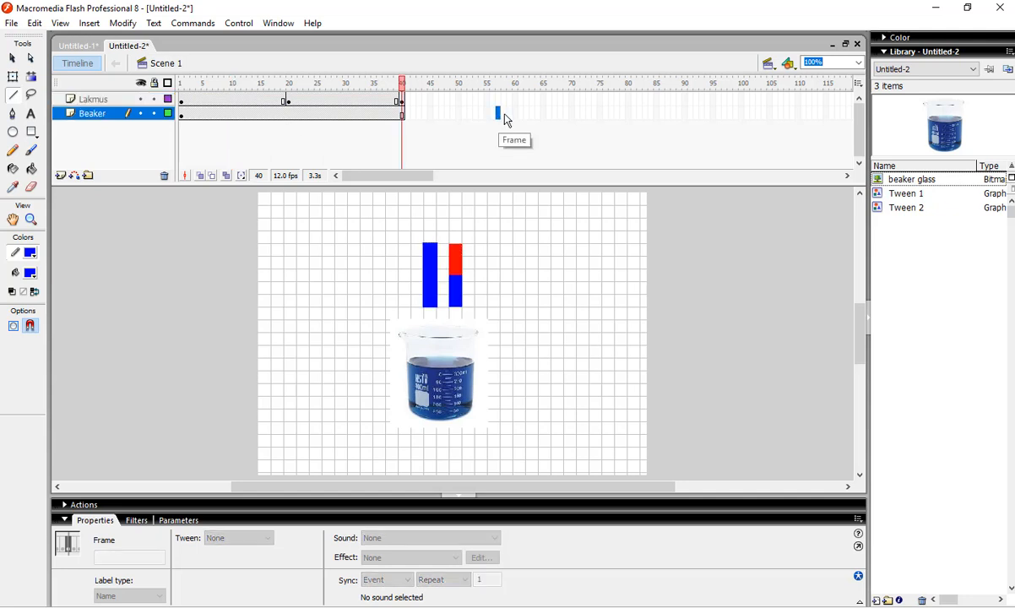
key(ctrl+Return)
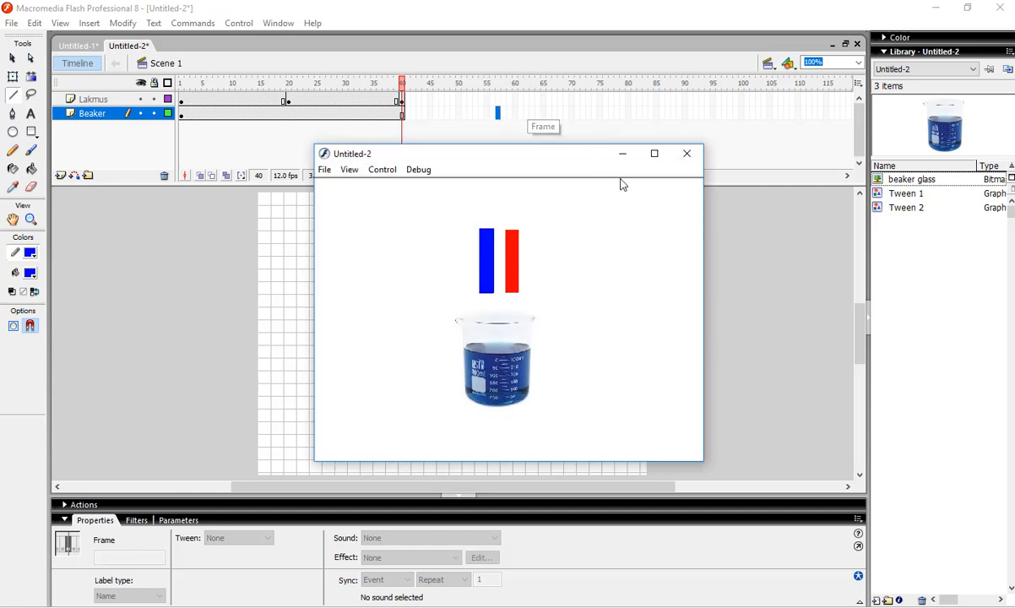
click(698, 155)
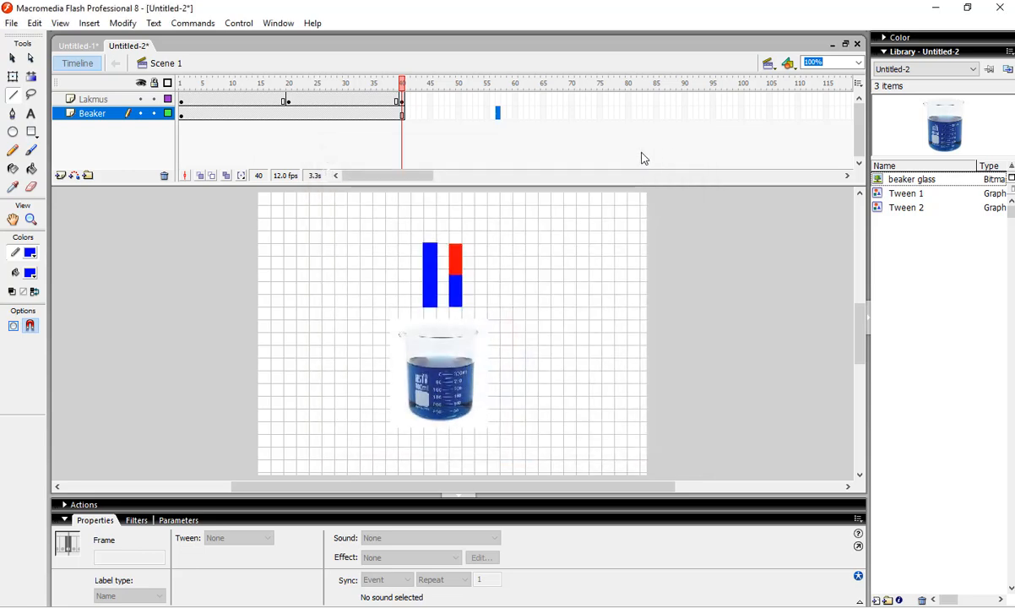
- Create motion tweens on the Lakmus layer from frame 1 to 20 and from frame 20 to 40, and preview the movie
click(232, 100)
right_click(233, 100)
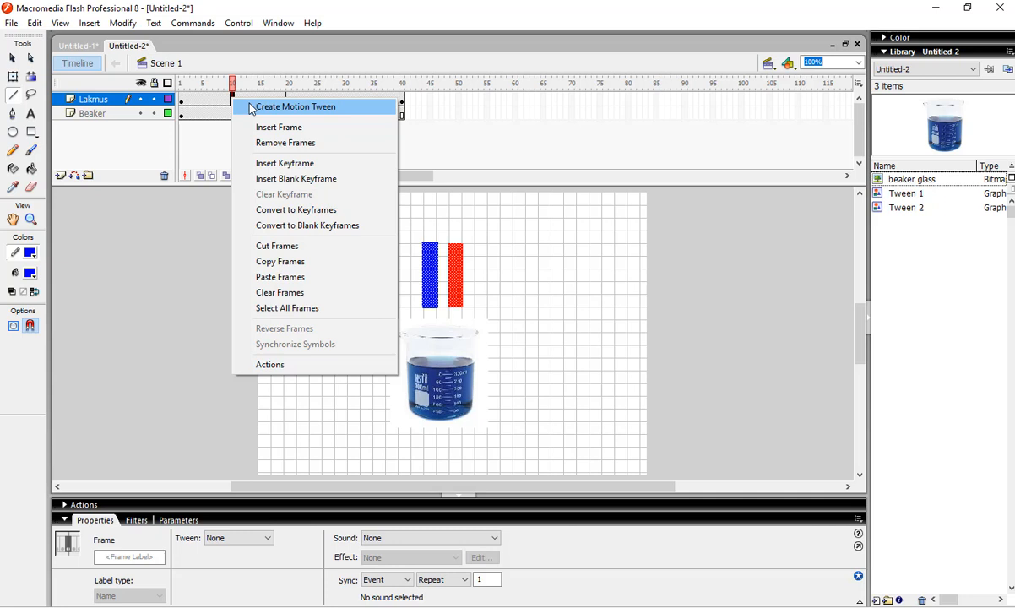
click(251, 107)
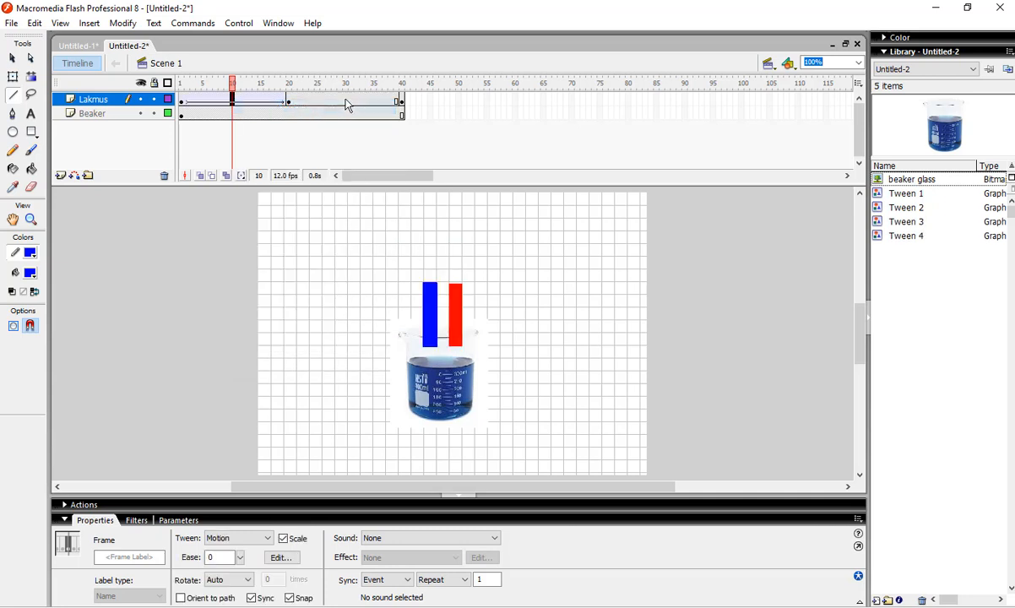
click(346, 100)
right_click(347, 100)
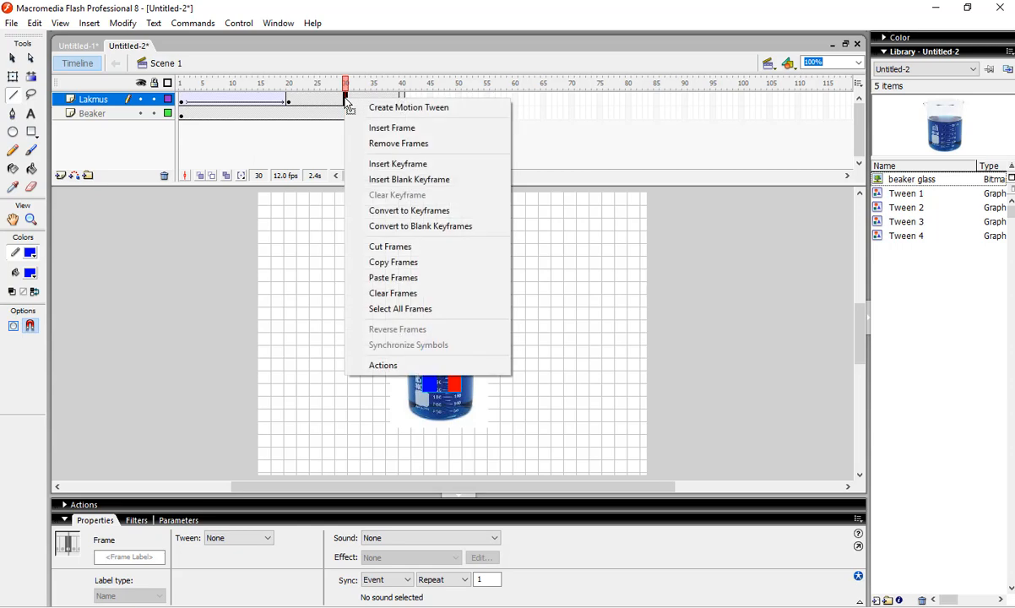
click(397, 107)
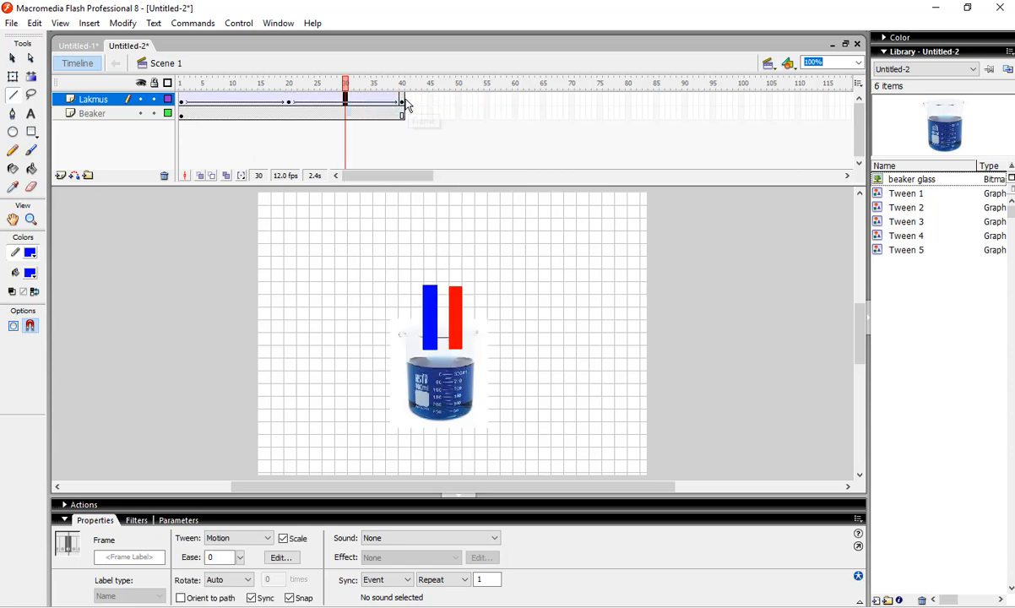
key(ctrl+Return)
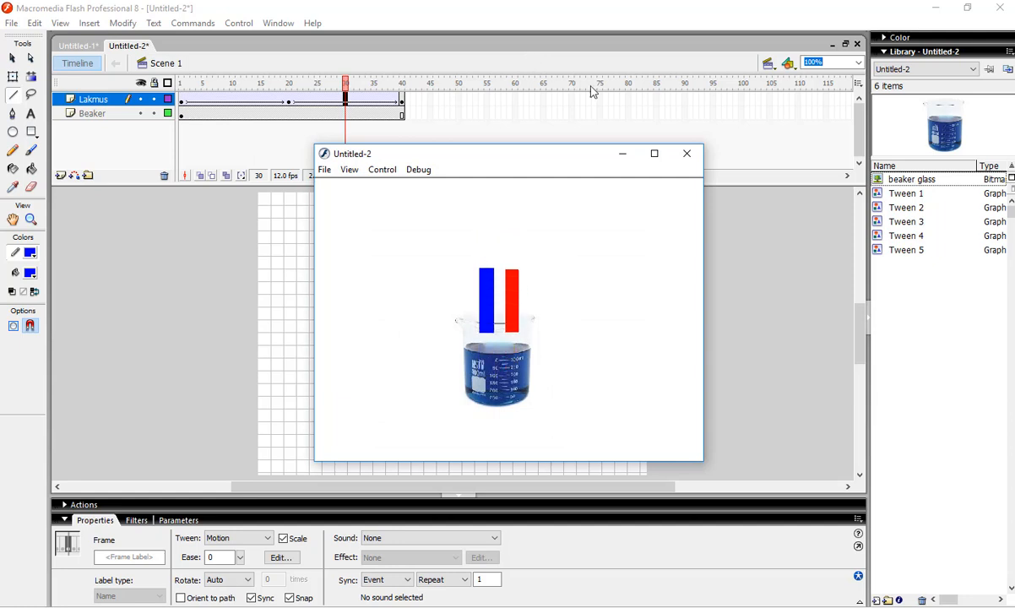
click(686, 155)
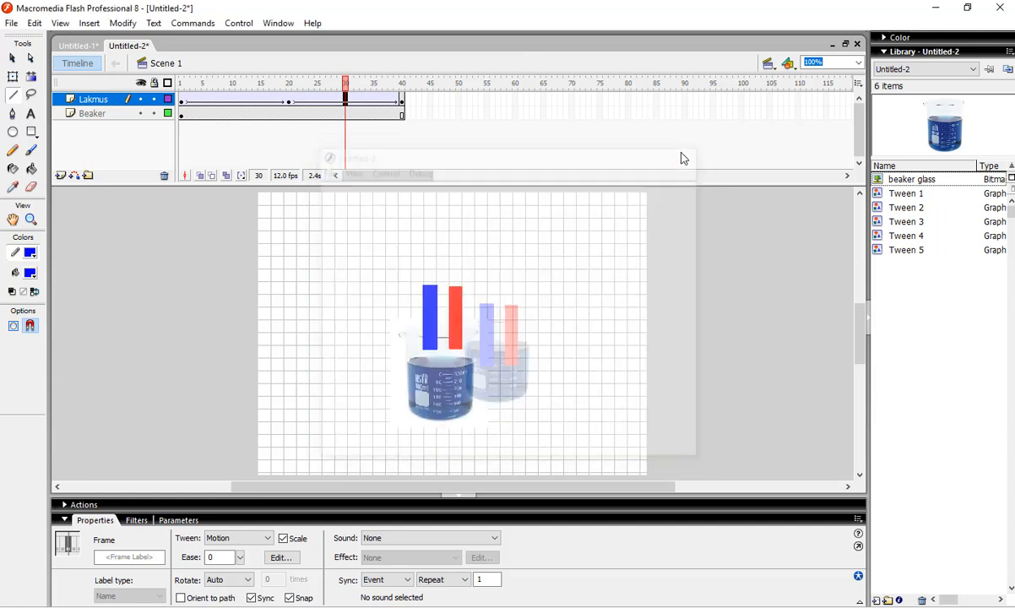
- Insert a keyframe at frame 50 of the Lakmus layer to hold the raised strips longer
click(402, 100)
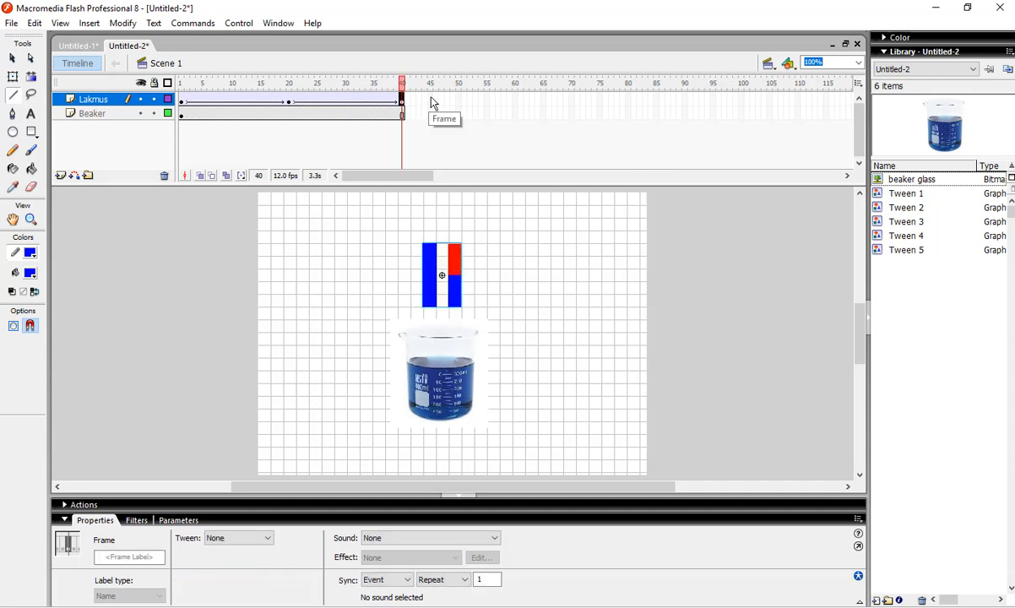
click(431, 100)
click(460, 101)
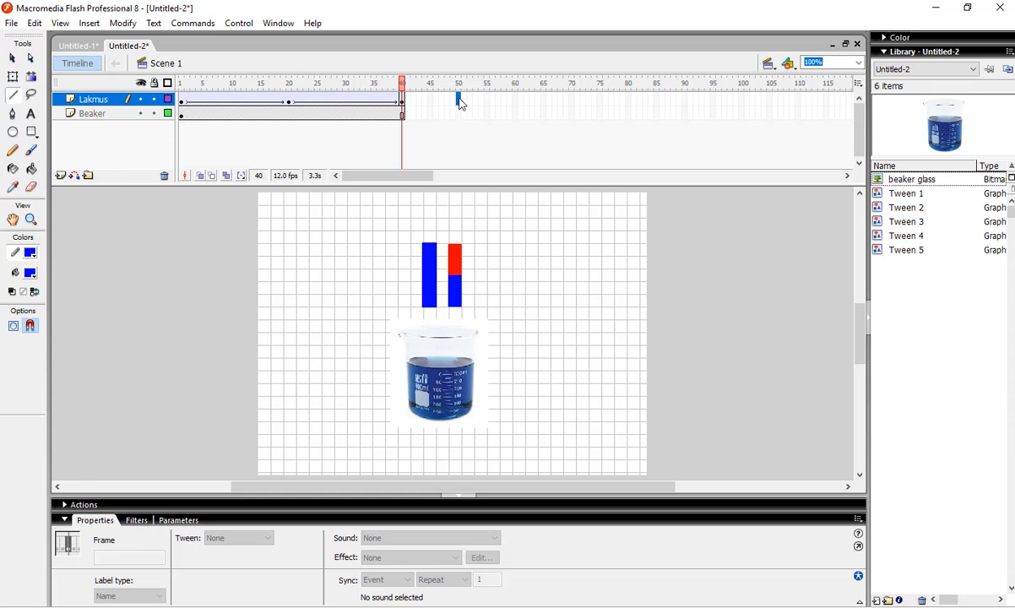
right_click(462, 107)
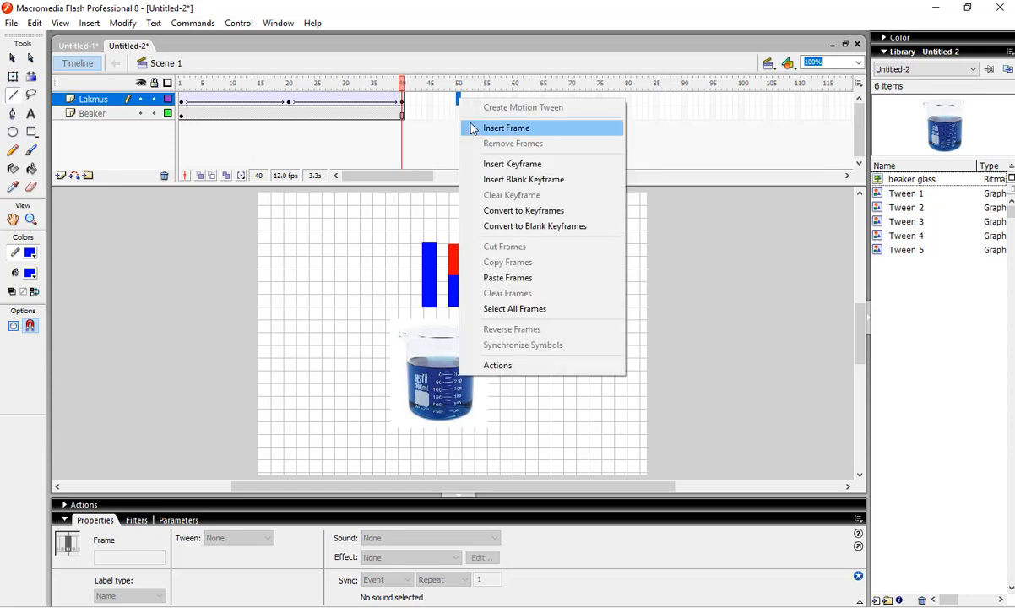
click(490, 165)
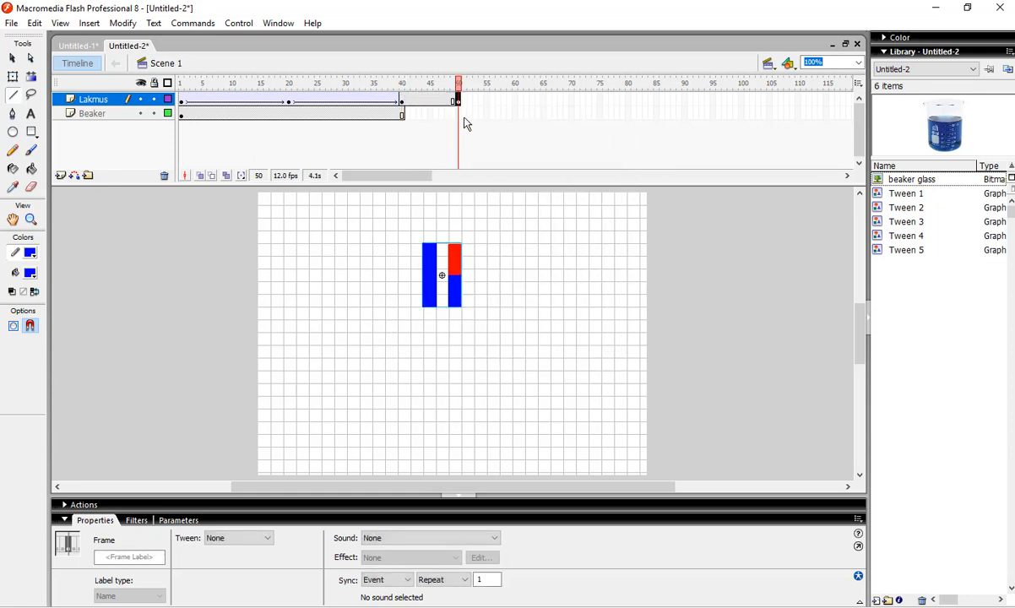
- Check frames 40 and 50 of the Lakmus layer, and test the movie to examine the ending
click(403, 103)
click(485, 102)
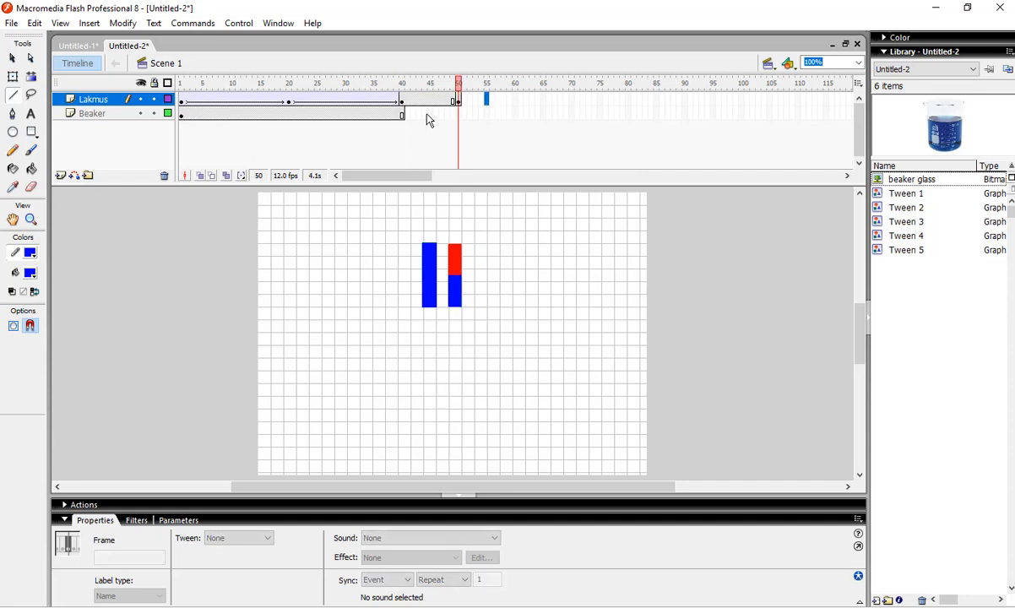
click(460, 101)
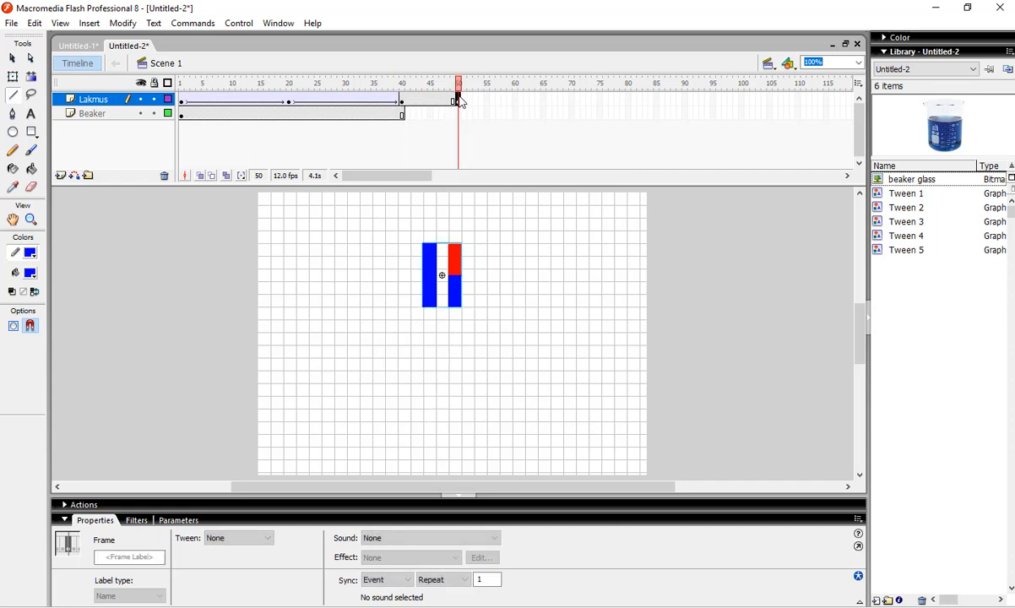
click(404, 102)
mouse_move(405, 84)
mouse_down()
mouse_move(458, 84)
mouse_move(384, 85)
mouse_move(404, 95)
mouse_up()
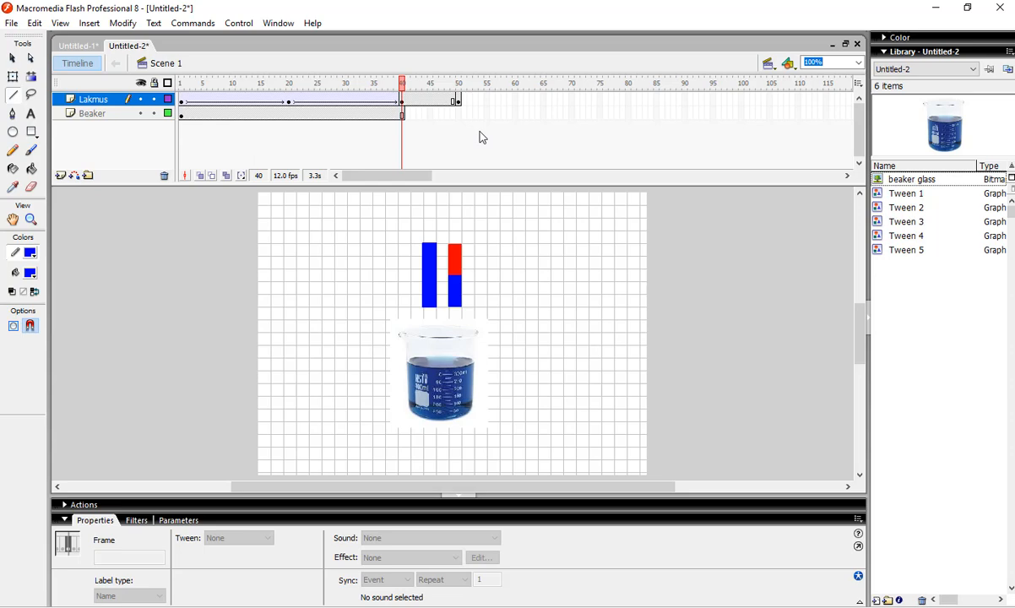
key(ctrl+Return)
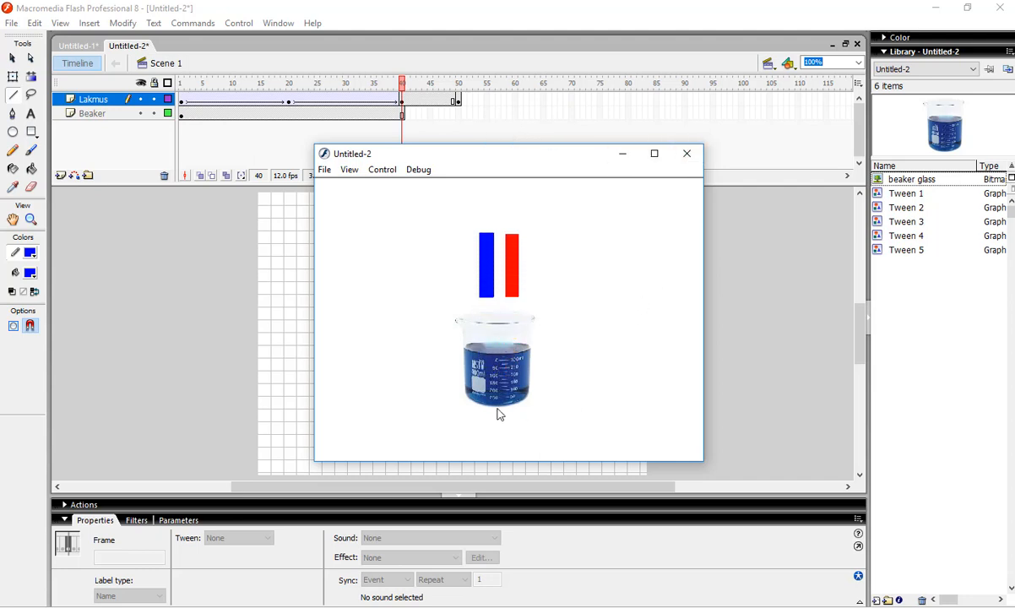
click(687, 155)
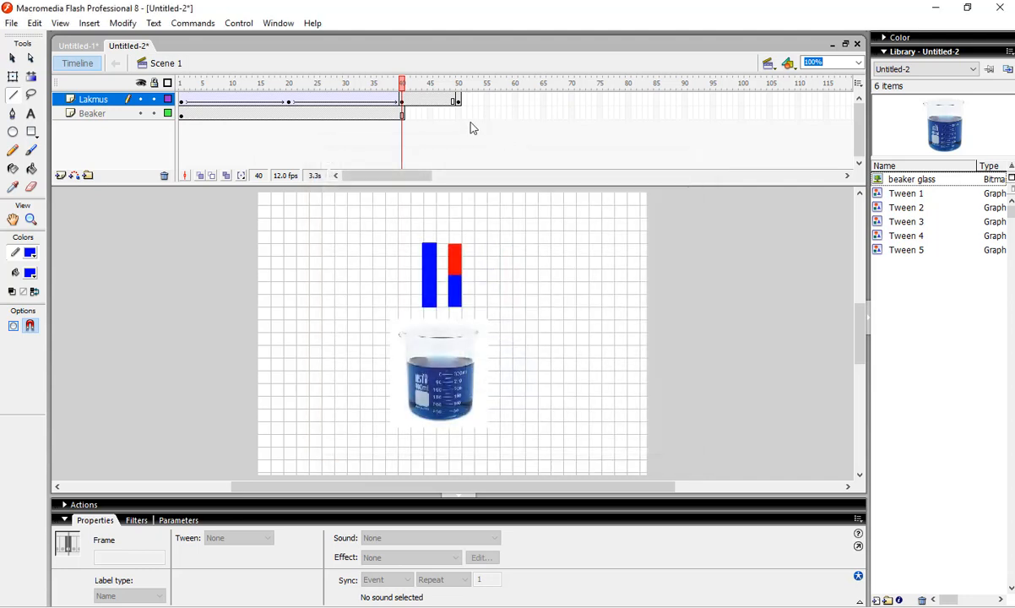
- Extend the Beaker layer with a regular frame at frame 50, scrub the last frames and preview the movie
click(457, 113)
right_click(461, 114)
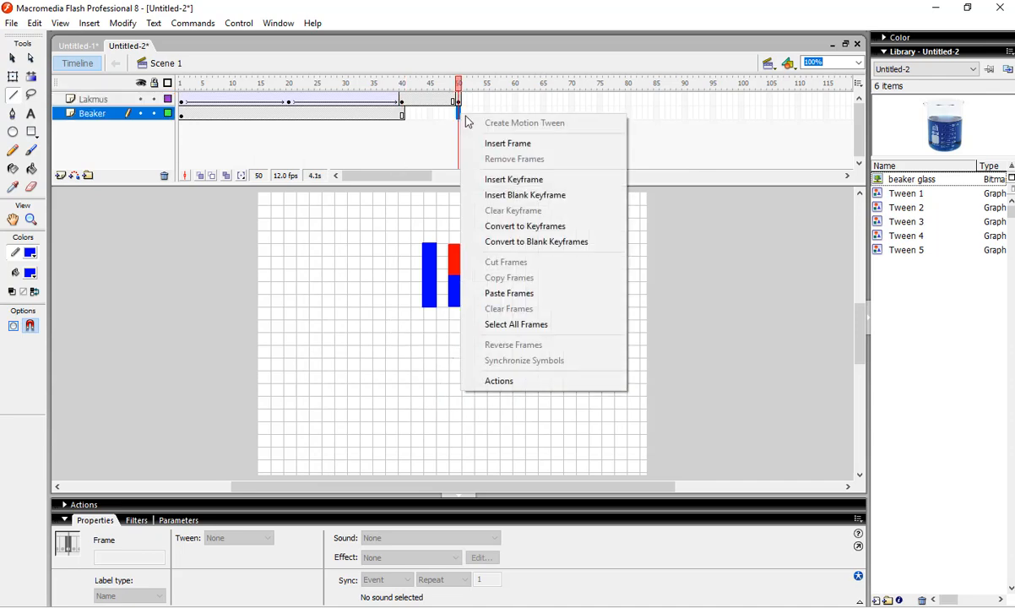
click(496, 143)
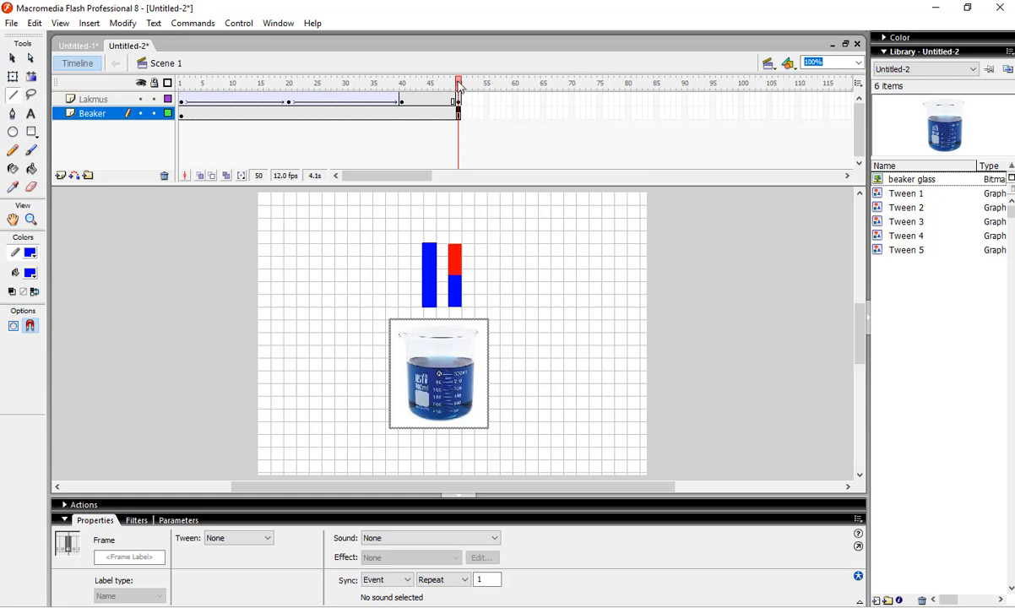
drag(432, 82, 459, 103)
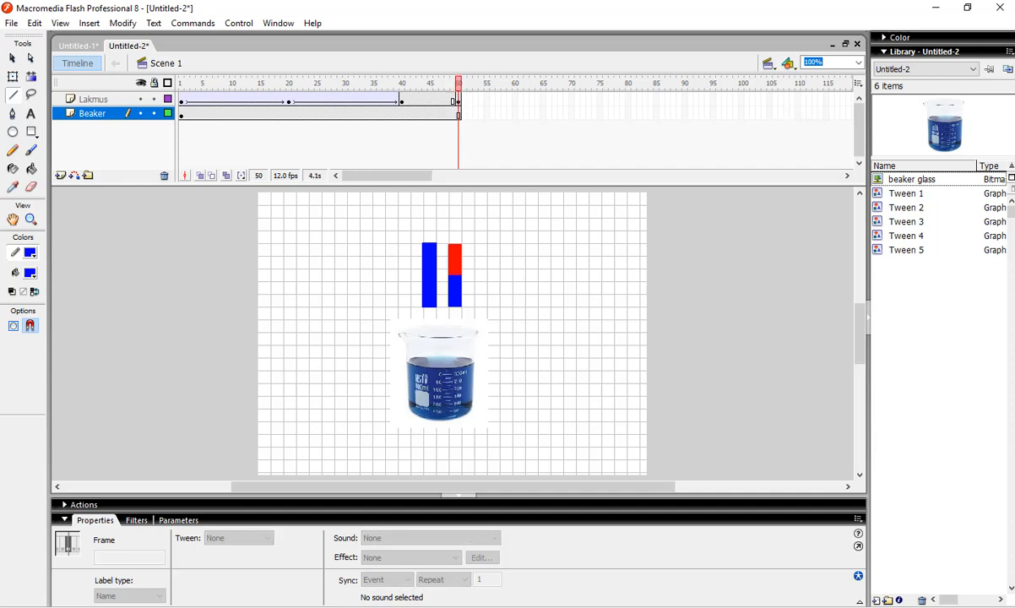
key(ctrl+Return)
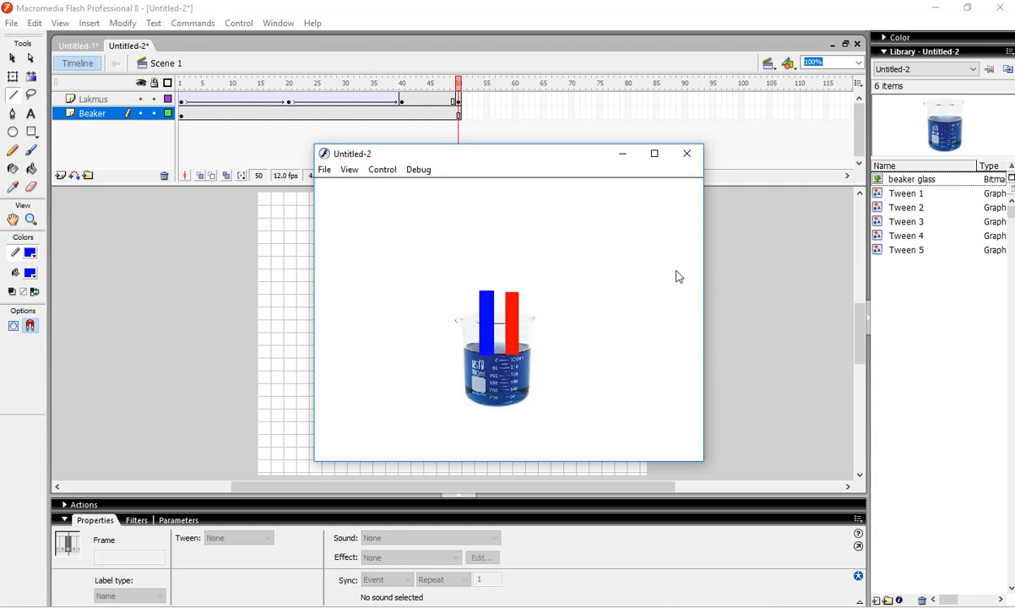
click(693, 158)
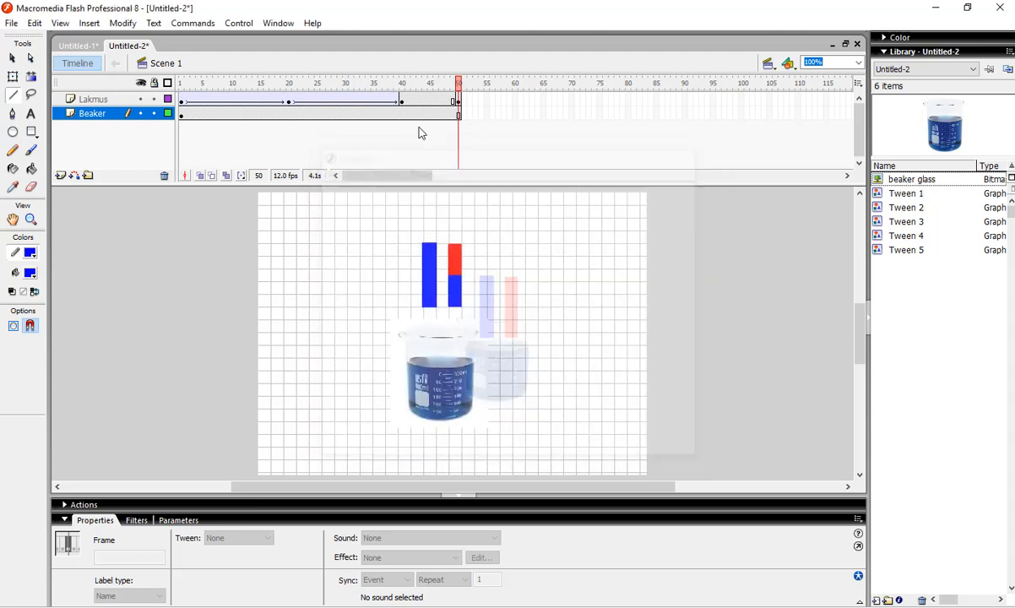
- Save the animation in the Documents folder as a Flash 8 document named "Latihan animasi 1"
click(12, 23)
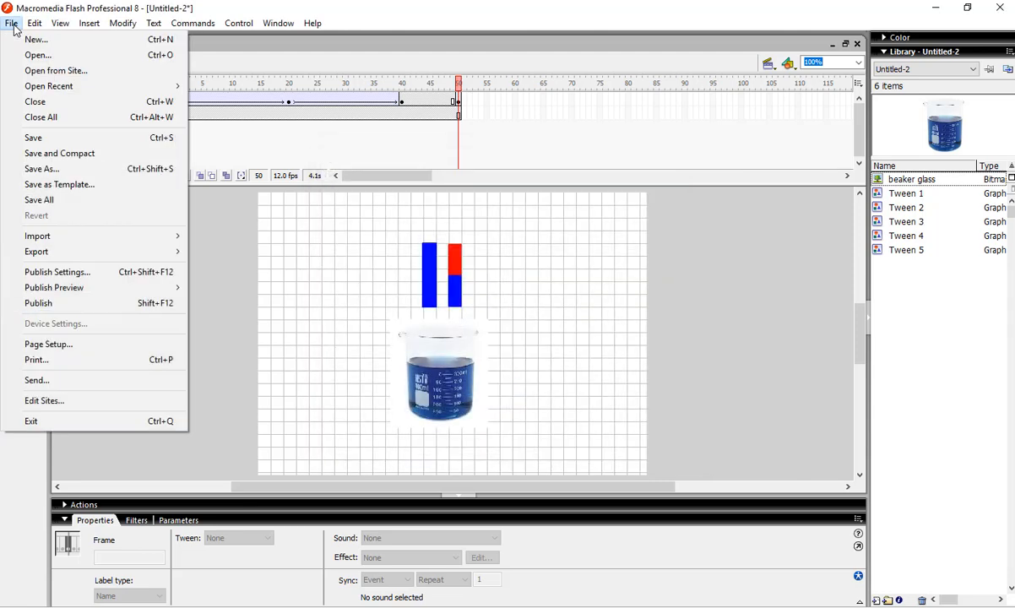
click(54, 169)
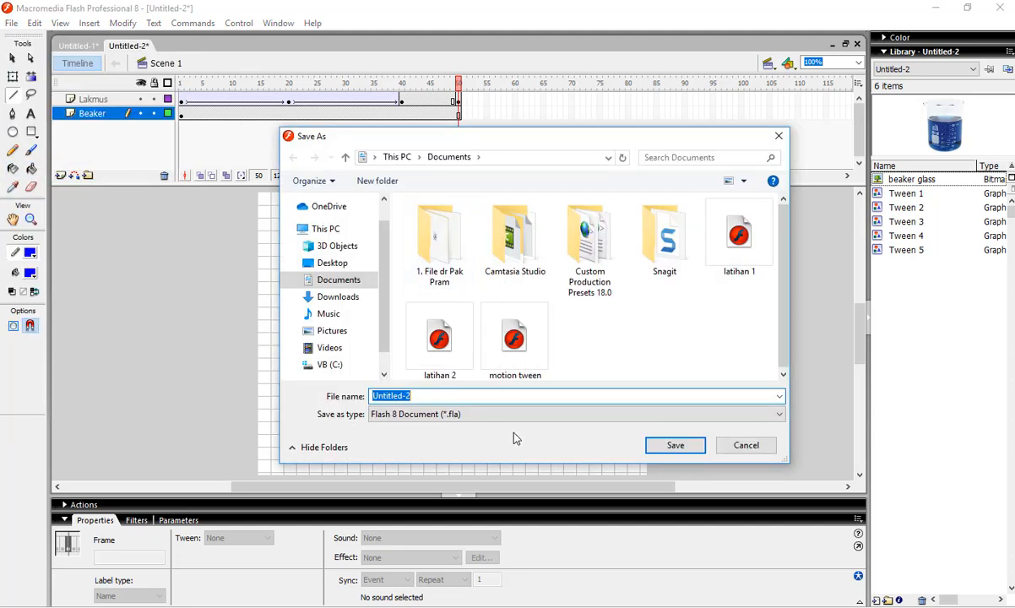
key(BackSpace)
text(Lat)
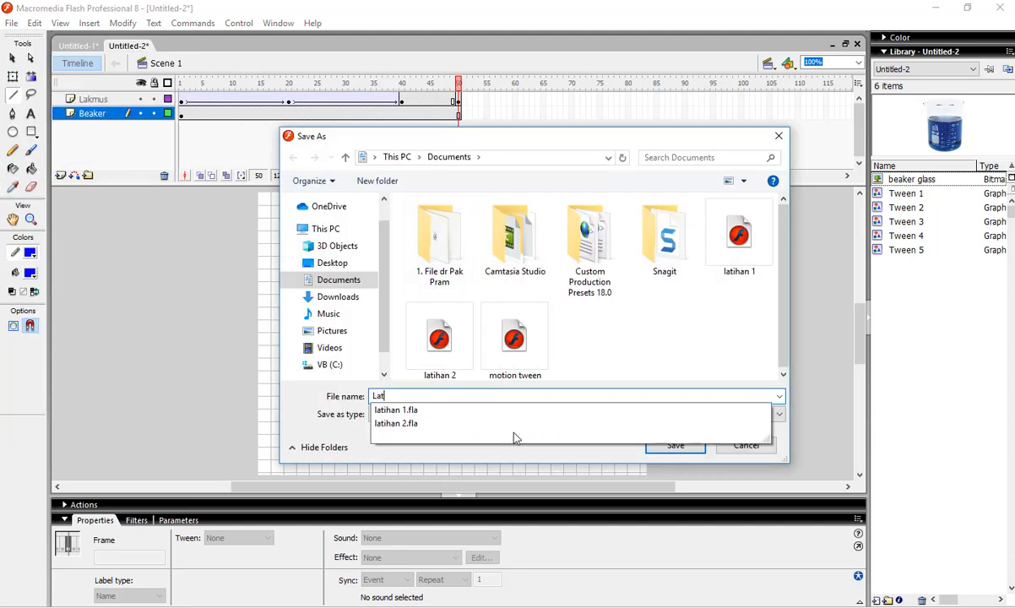
text(ihan pertama)
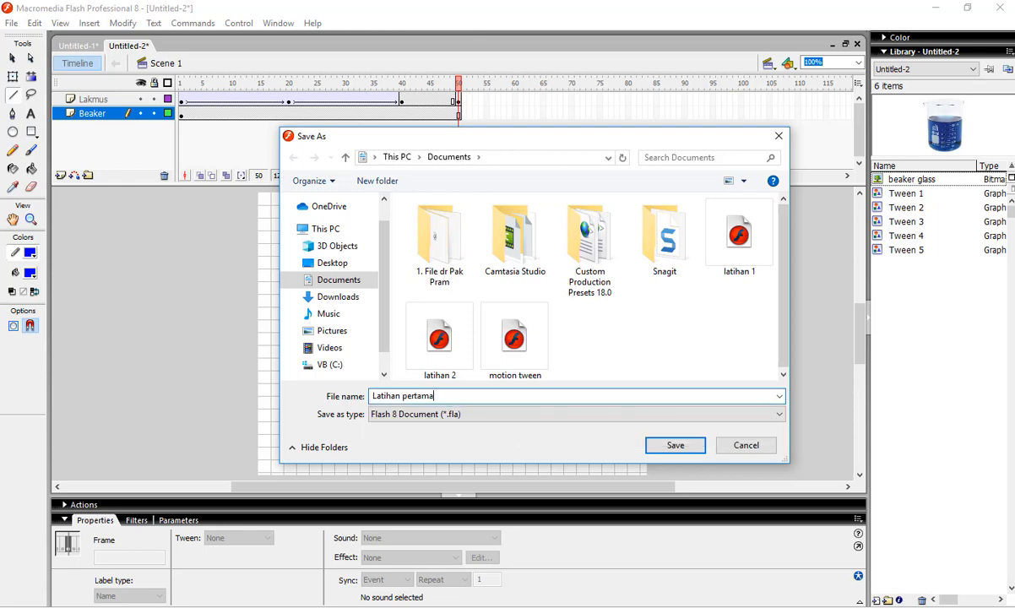
key(BackSpace)
key(BackSpace)
key(BackSpace)
key(BackSpace)
key(BackSpace)
key(BackSpace)
key(BackSpace)
text(animasi 1)
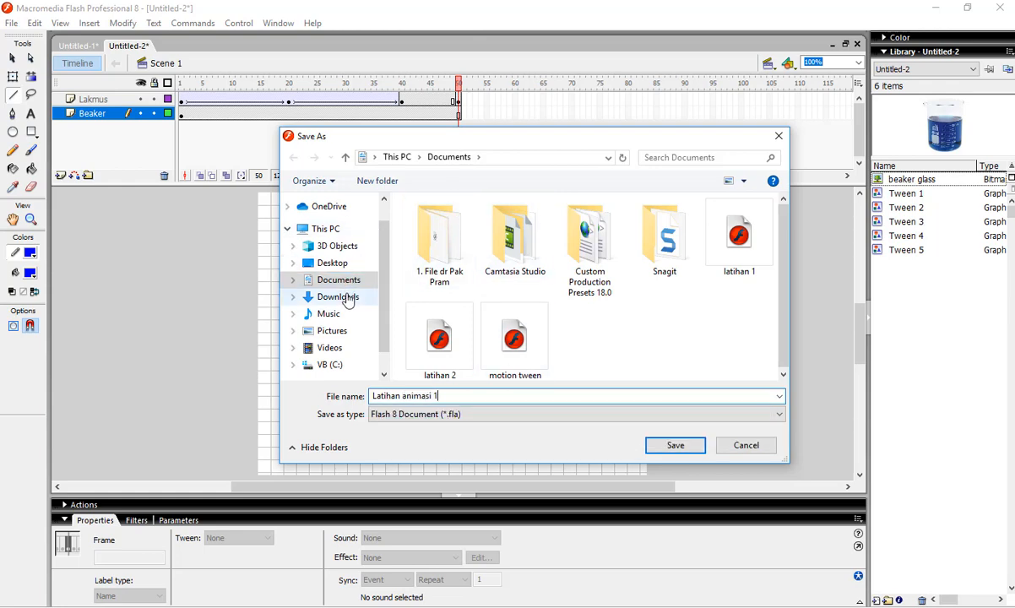
click(675, 446)
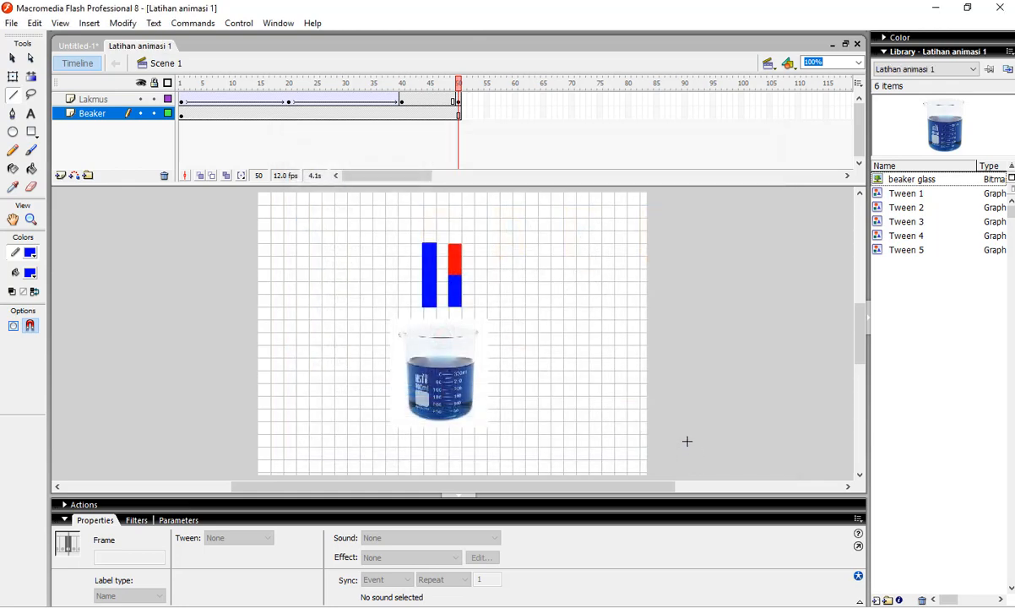
click(12, 23)
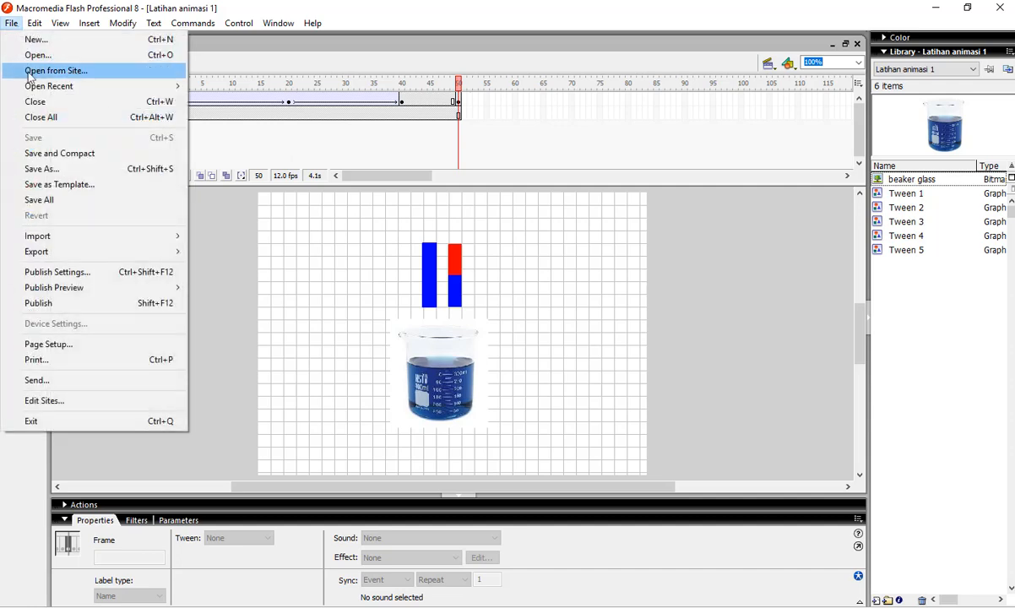
mouse_move(50, 87)
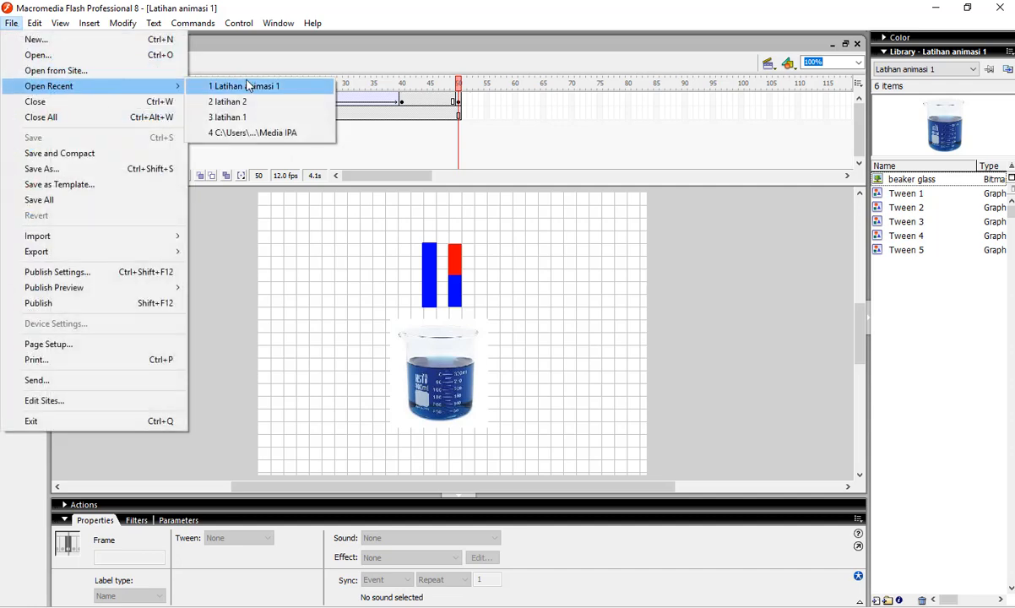
click(707, 280)
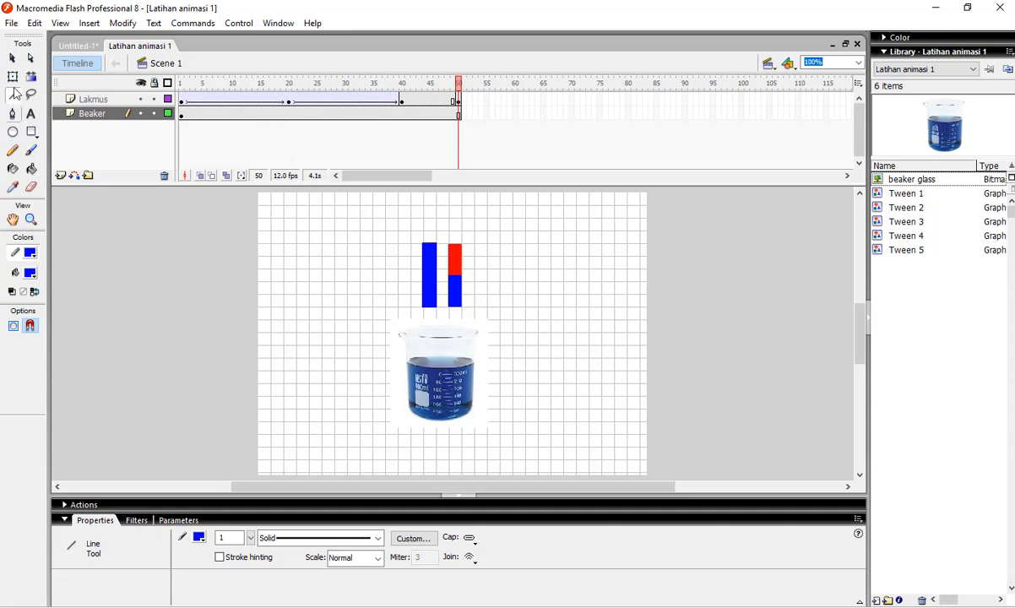
- Set the document dimensions to 50 px wide by 200 px high
click(12, 57)
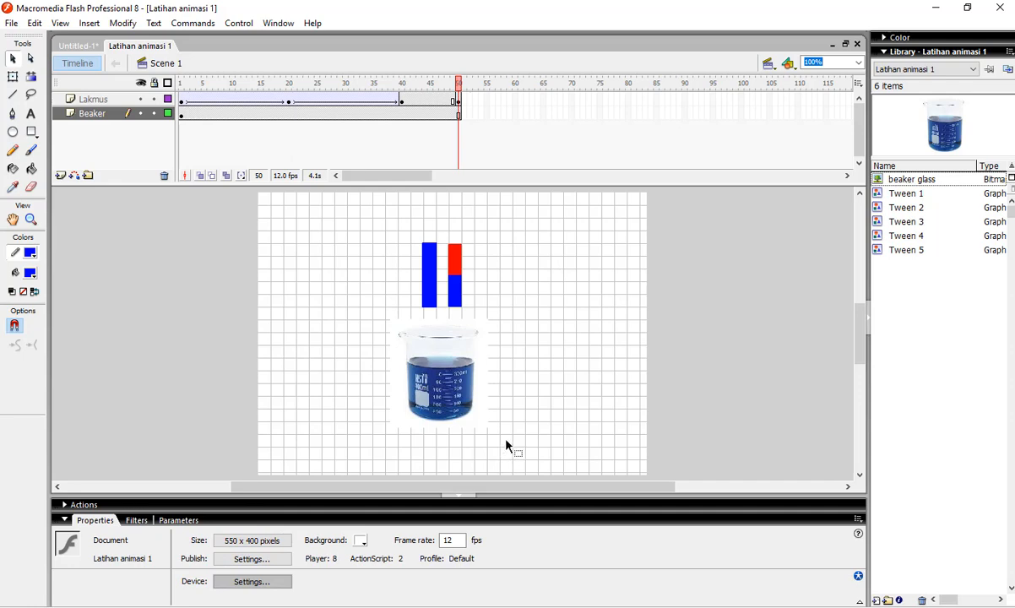
click(262, 543)
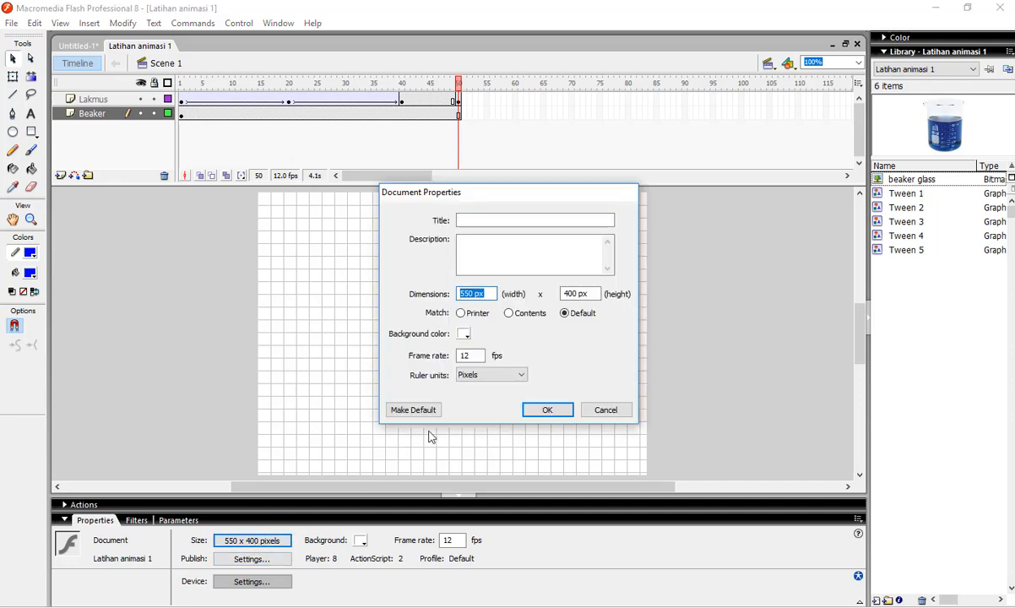
click(474, 294)
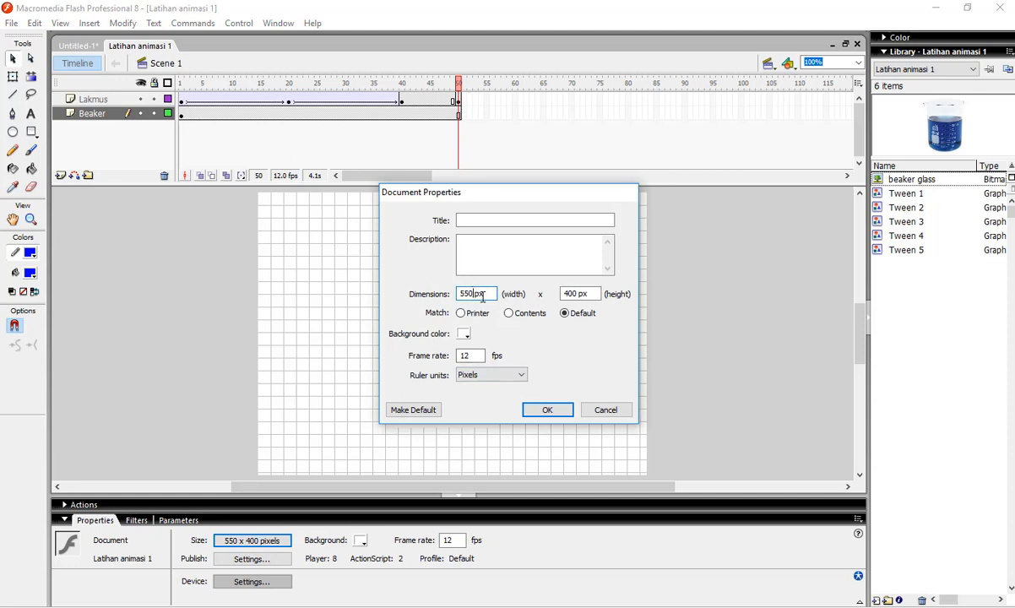
key(BackSpace)
key(BackSpace)
text(50)
drag(546, 194, 715, 167)
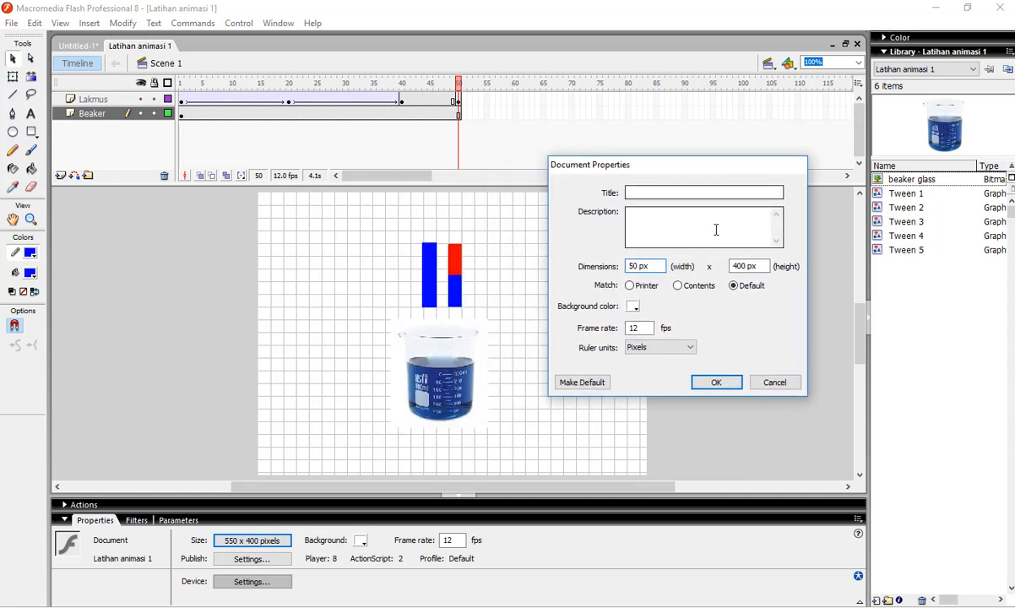
click(737, 266)
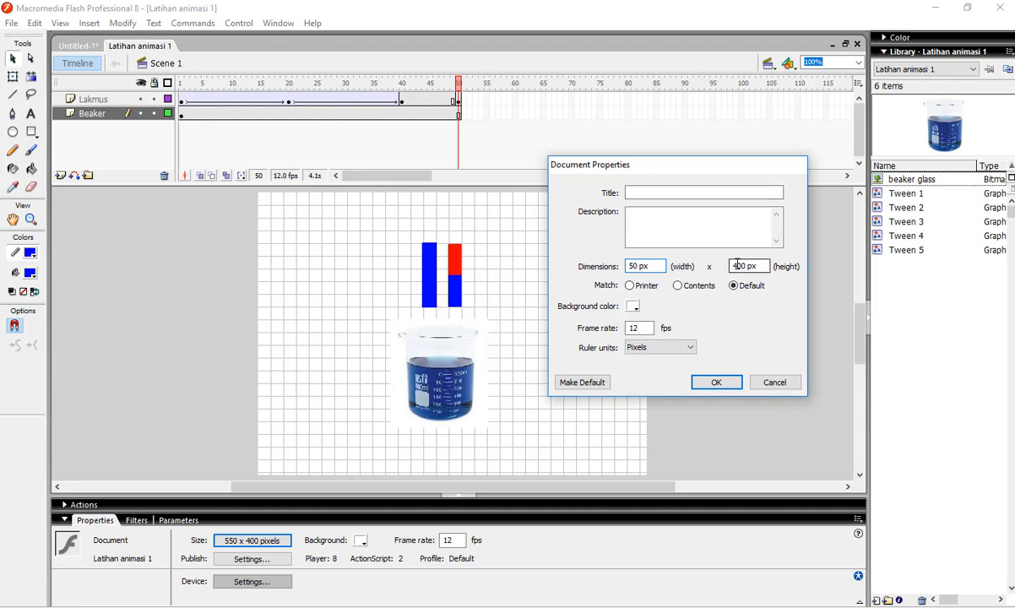
key(BackSpace)
text(2)
click(726, 380)
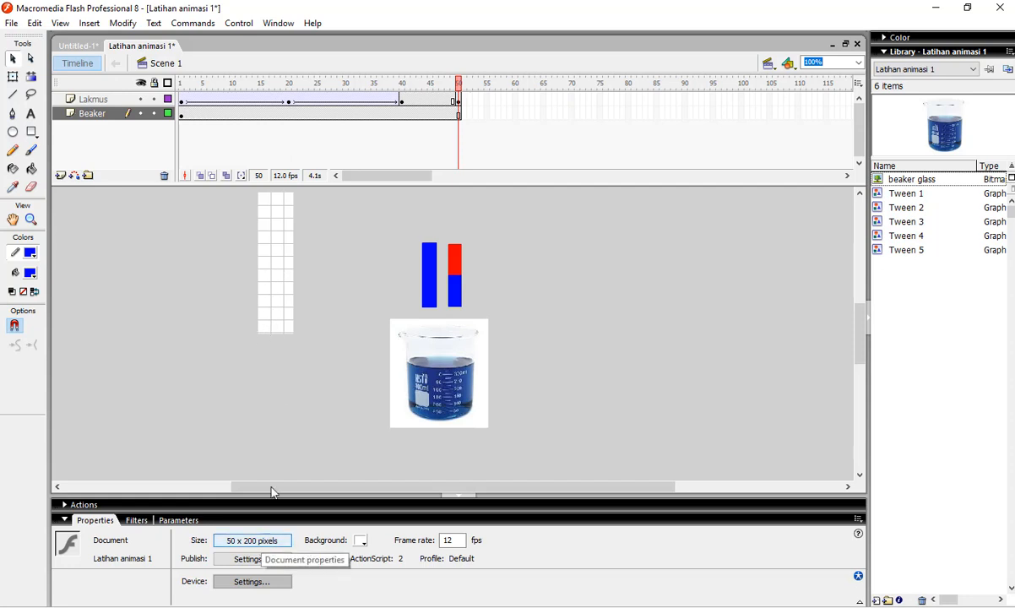
right_click(288, 310)
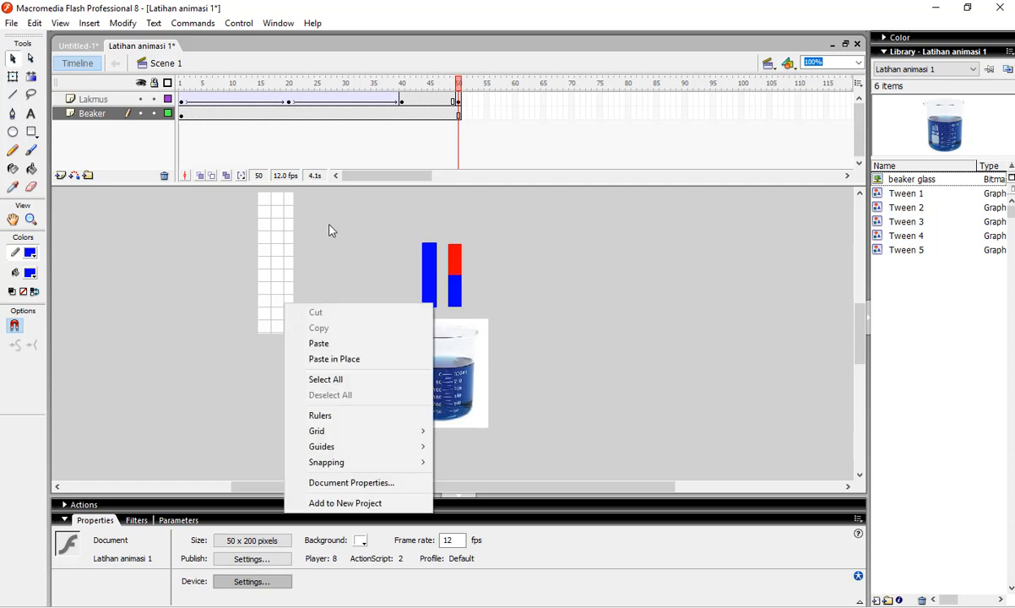
click(328, 229)
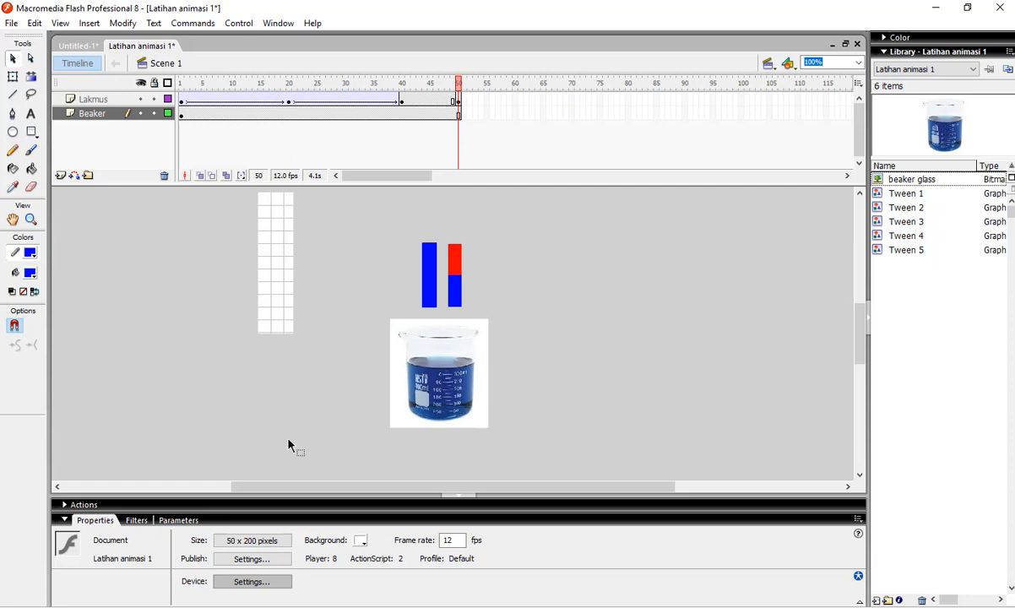
- Set the document dimensions to 150 px wide by 250 px high
click(251, 540)
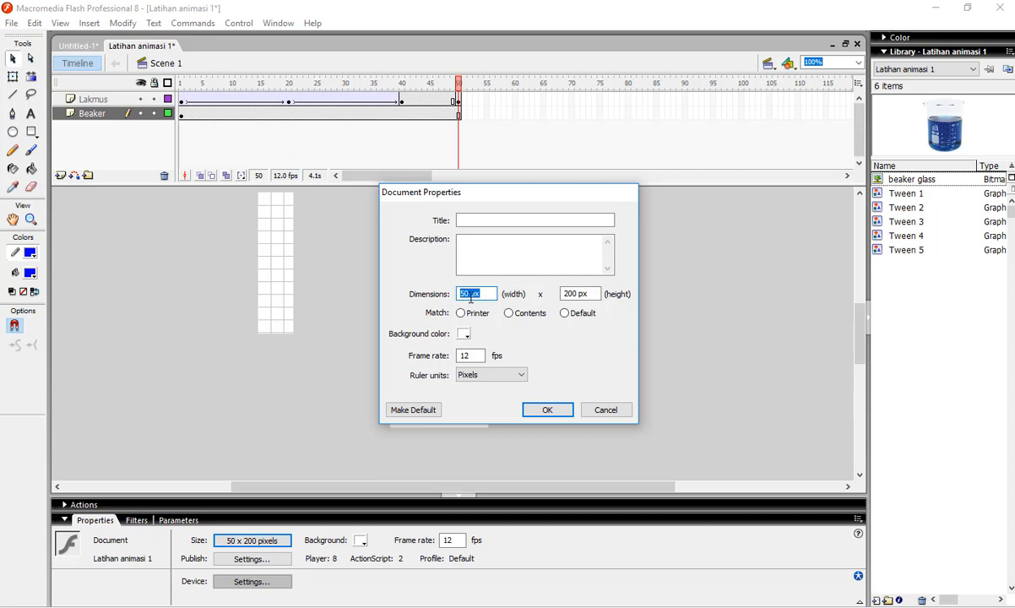
drag(505, 193, 699, 231)
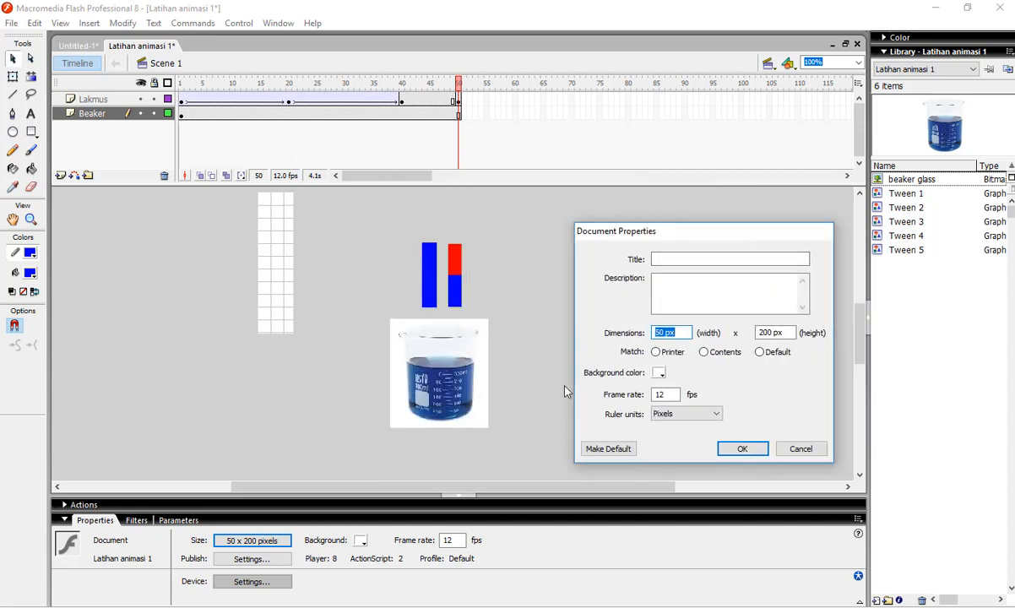
click(665, 333)
text(150)
click(769, 333)
key(BackSpace)
key(BackSpace)
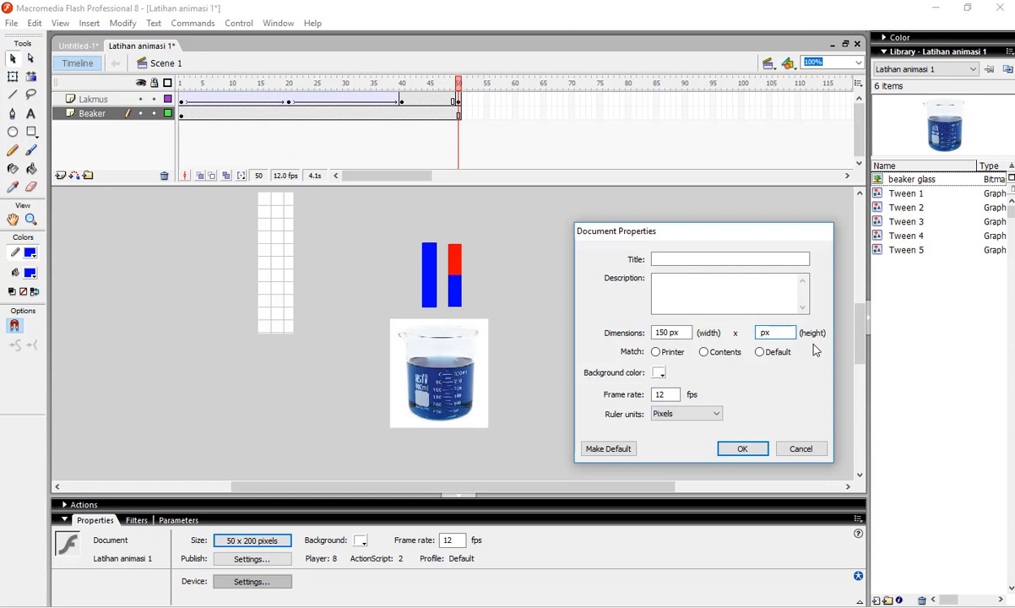
text(50)
key(Return)
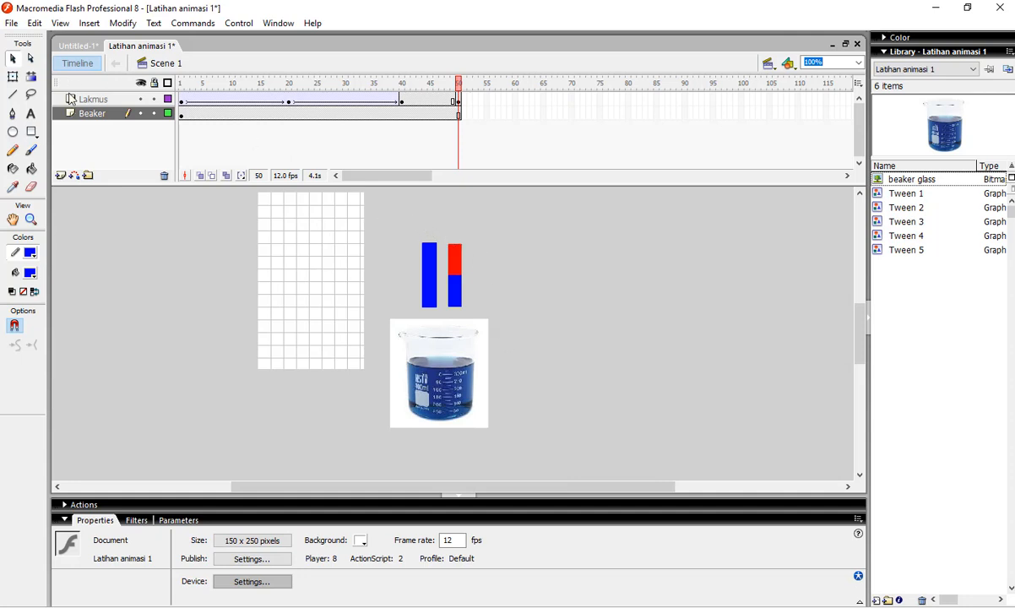
- Move the litmus strips and beaker together onto the smaller stage at frame 50, to about X 5.8, Y -11
drag(394, 216, 507, 445)
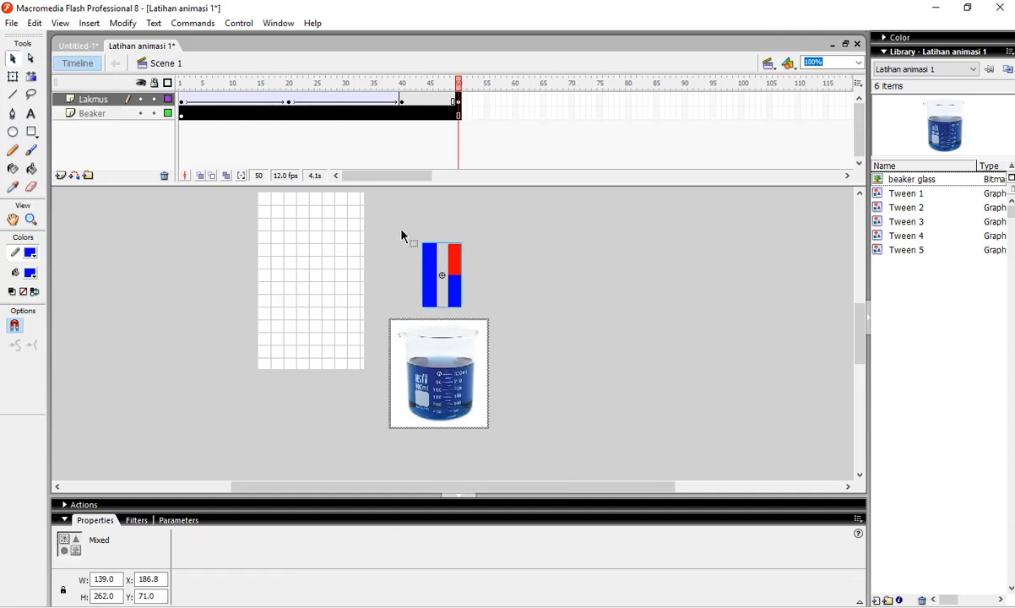
drag(372, 193, 521, 468)
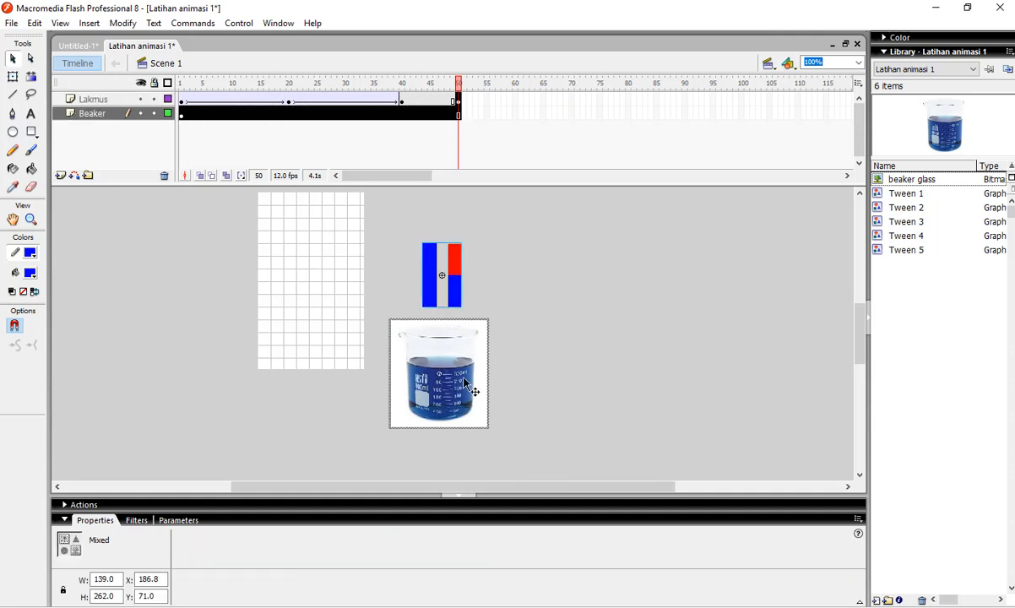
drag(459, 379, 331, 324)
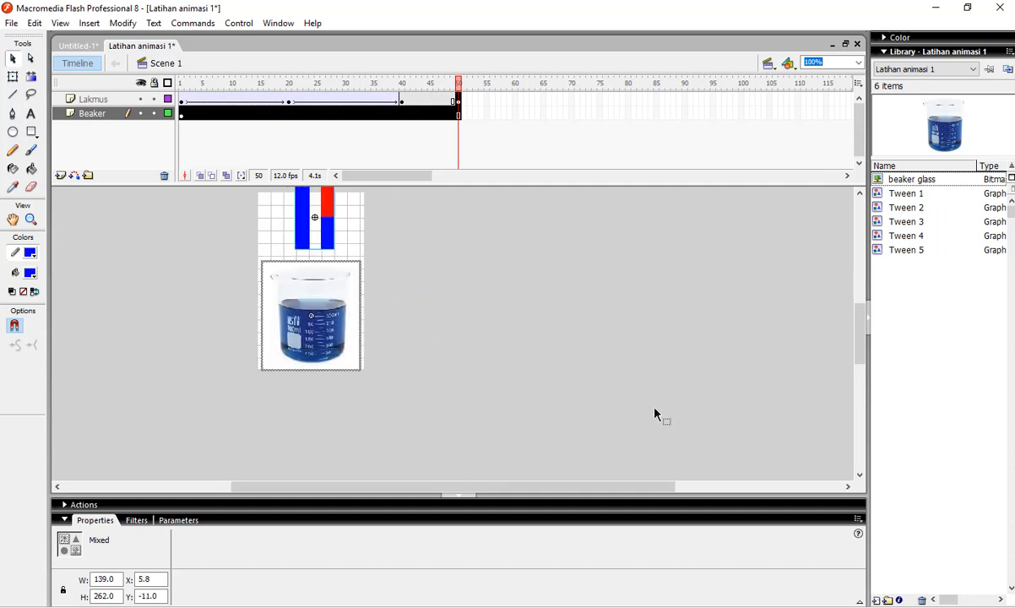
scroll(657, 413, up, 3)
scroll(657, 413, down, 2)
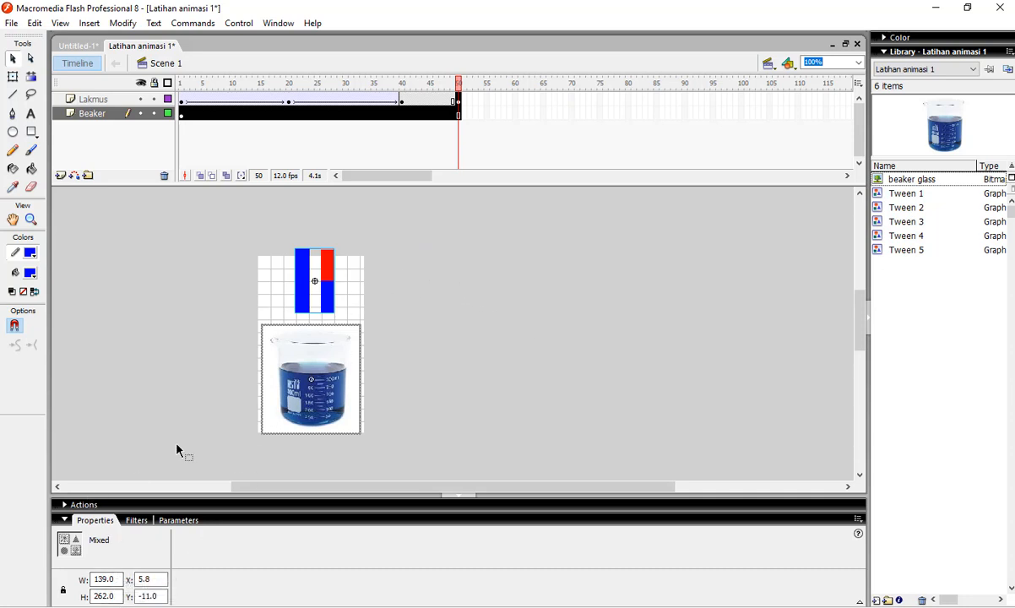
click(185, 414)
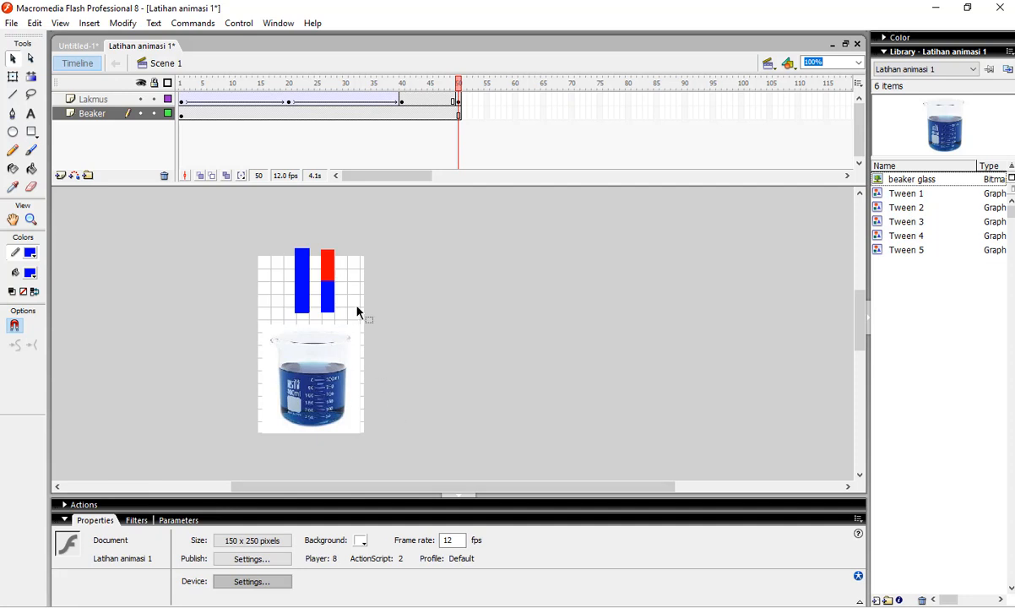
- Increase the document height to 300 px, keeping the 150 px width
click(258, 545)
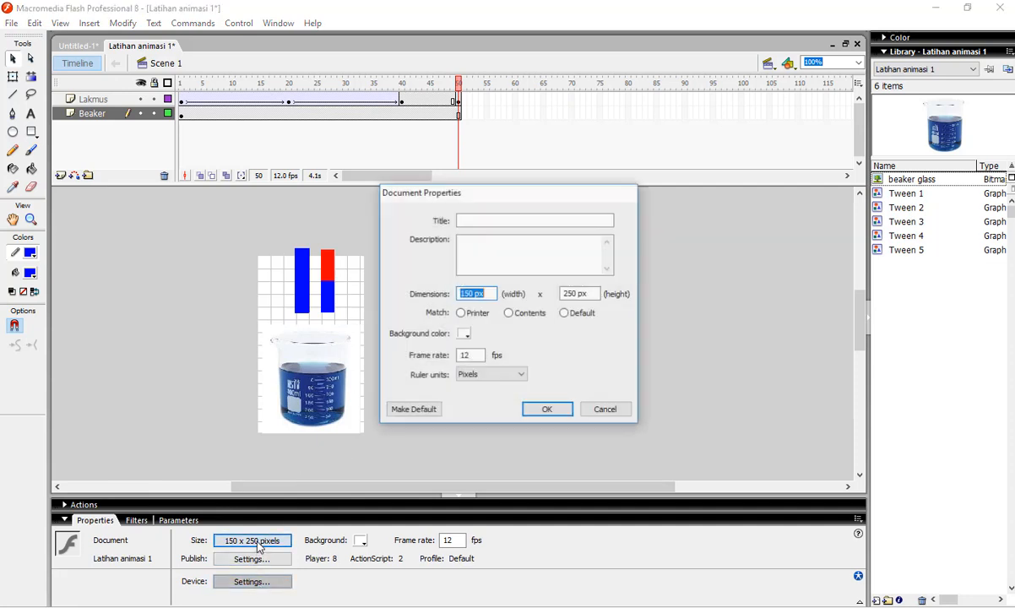
click(573, 293)
key(BackSpace)
key(BackSpace)
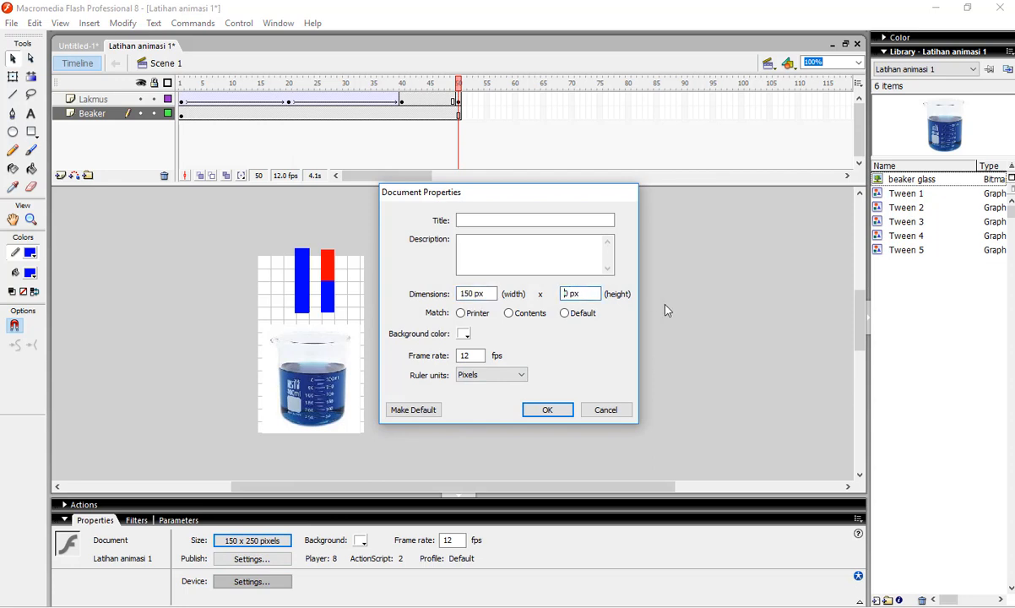
text(30)
click(537, 409)
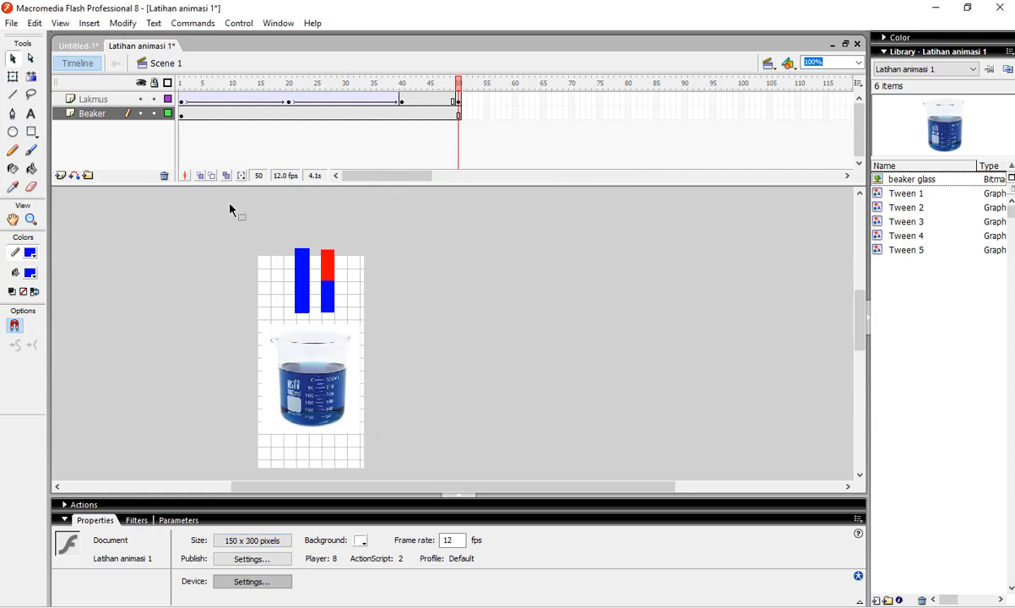
- Move the strips and beaker down together at frame 50 so both fit the stage, and nudge them up 5 px to about X 6.8, Y 19
drag(376, 419, 395, 461)
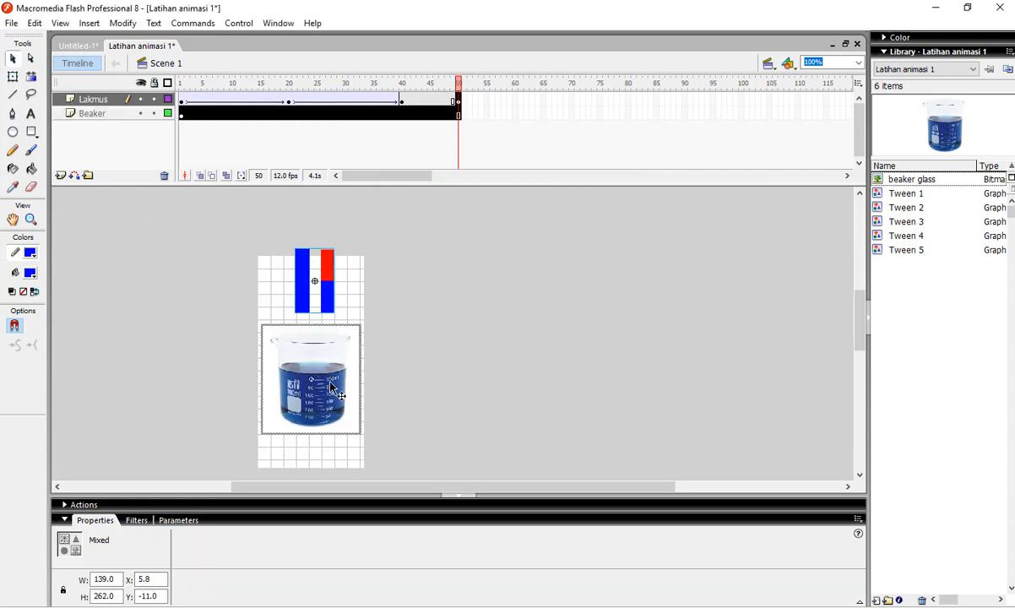
drag(330, 386, 333, 404)
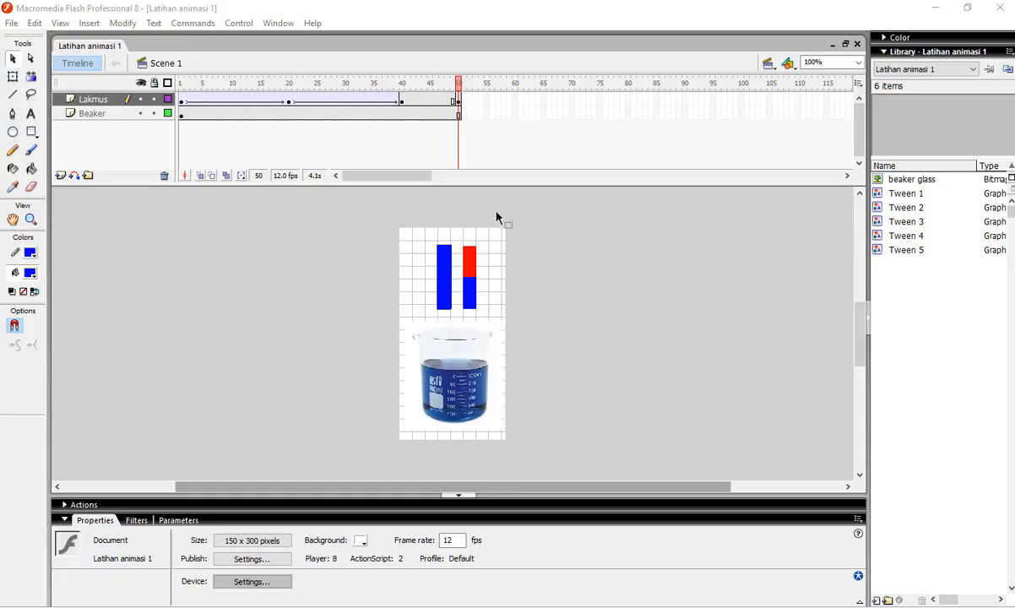
drag(460, 87, 463, 152)
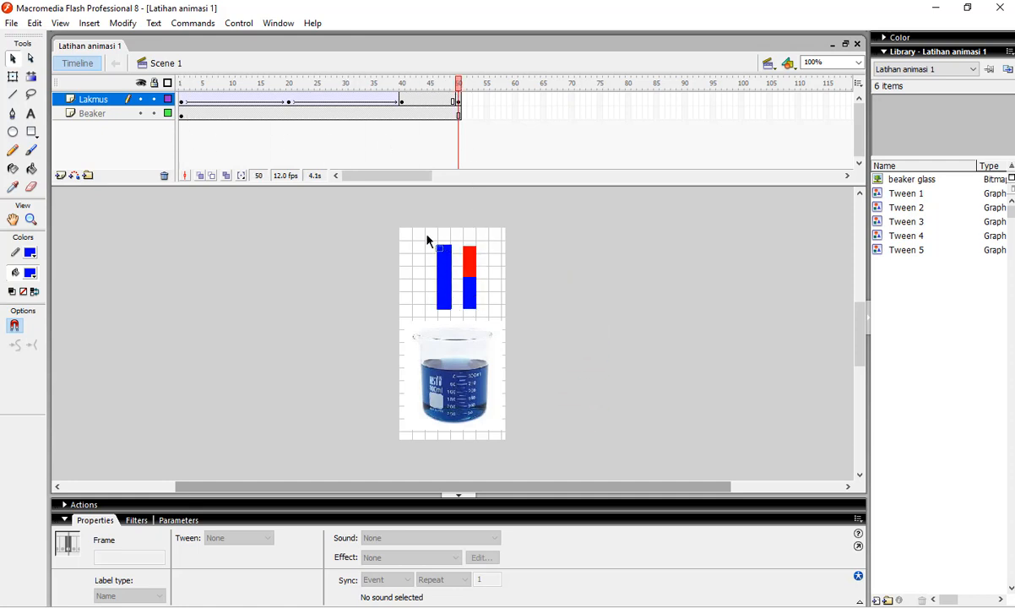
drag(425, 239, 500, 321)
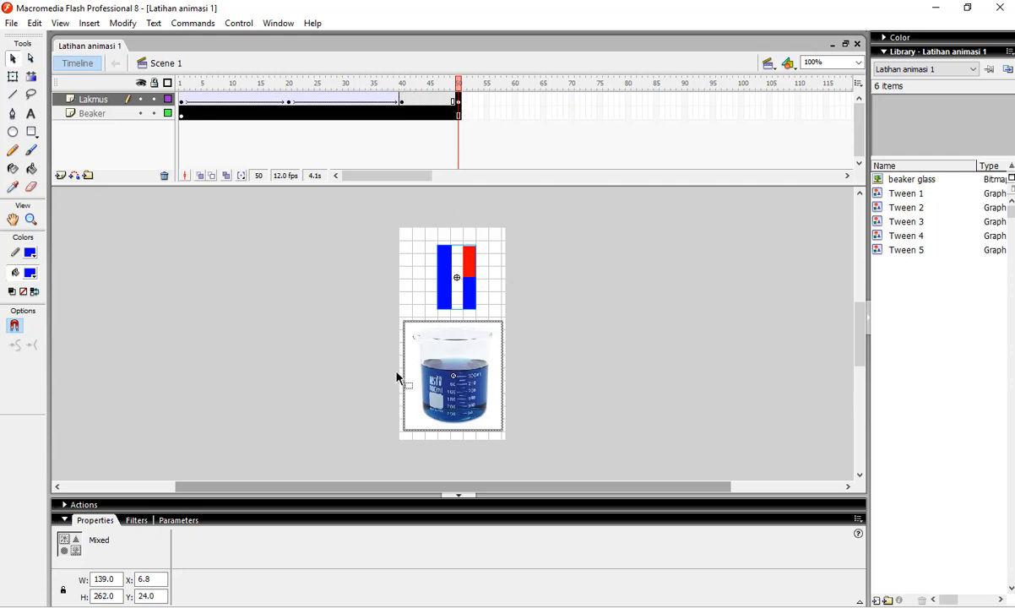
key(Up)
key(Up)
key(Up)
key(Up)
key(Up)
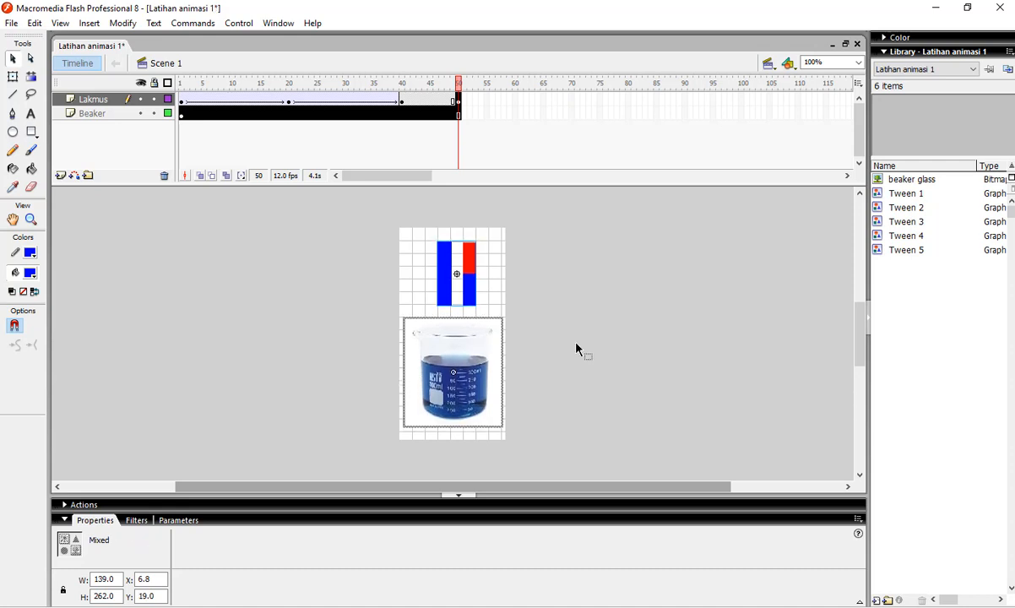
click(665, 308)
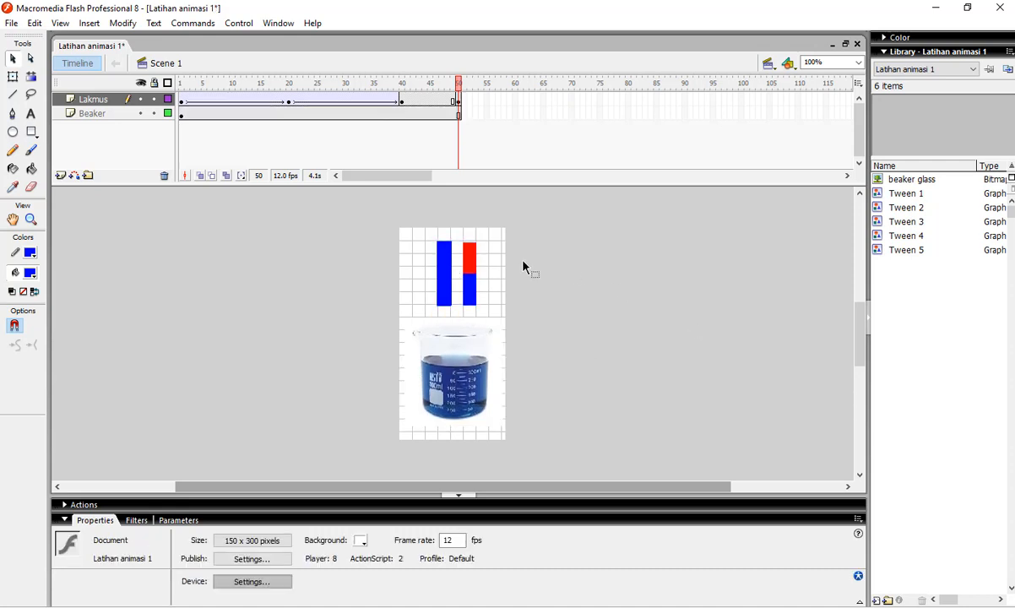
- Move the litmus strips at frame 40 to about X 54, Y 18 above the beaker, and compare their alignment with frame 50
click(404, 102)
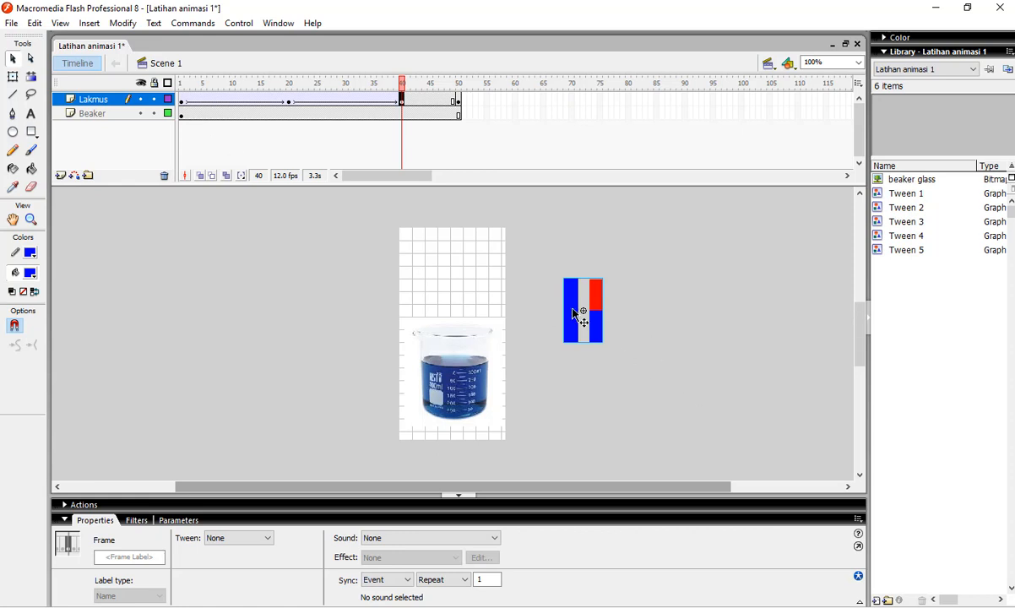
click(458, 102)
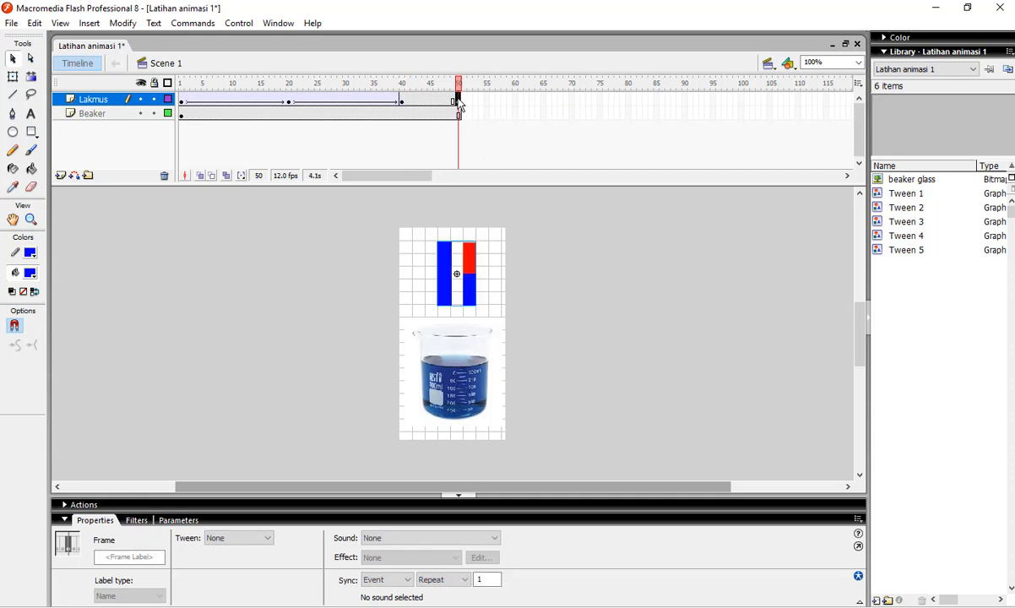
click(401, 102)
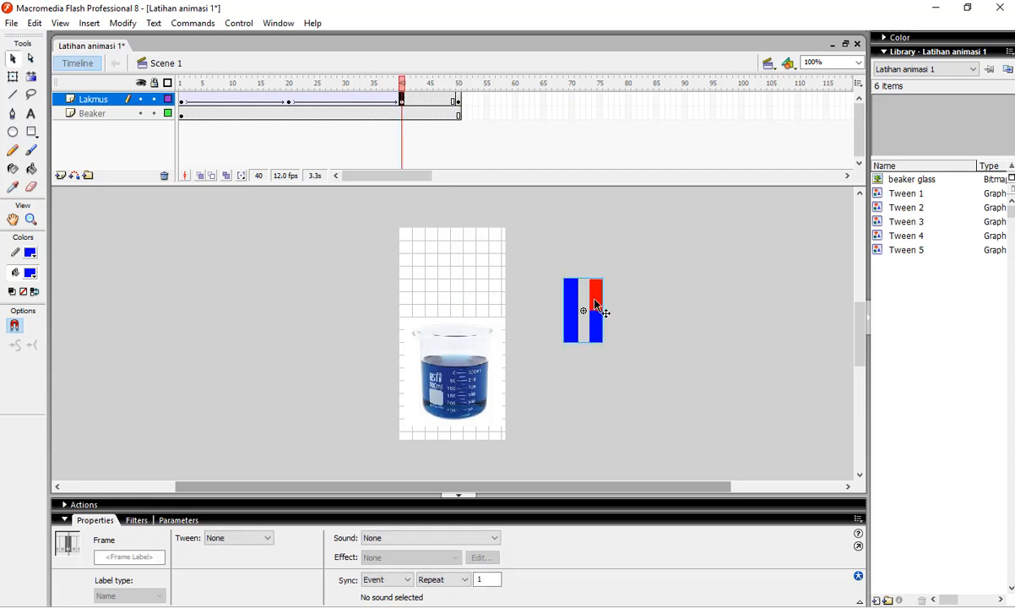
drag(596, 305, 471, 268)
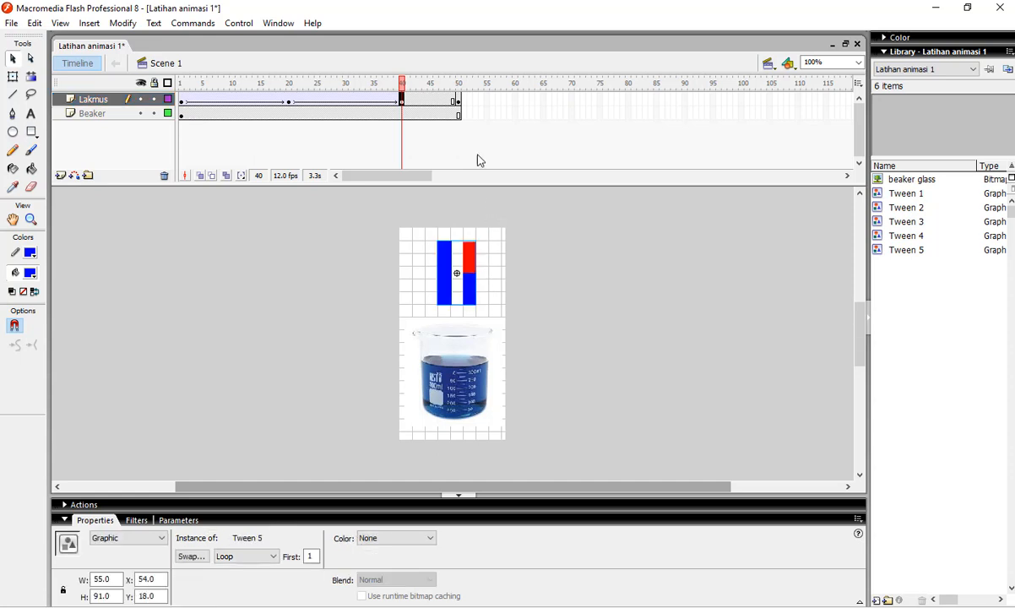
click(458, 100)
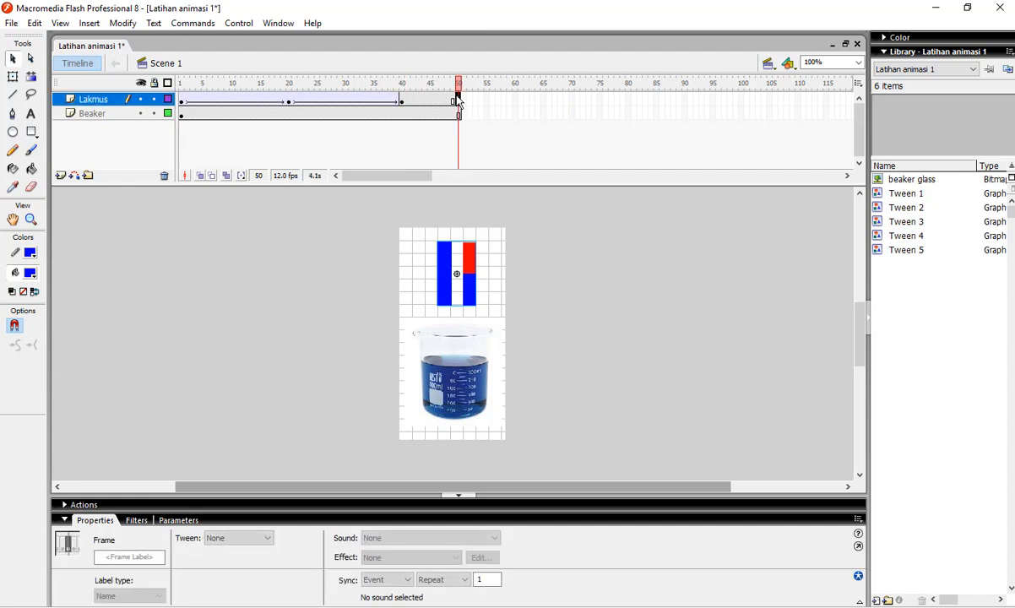
click(403, 102)
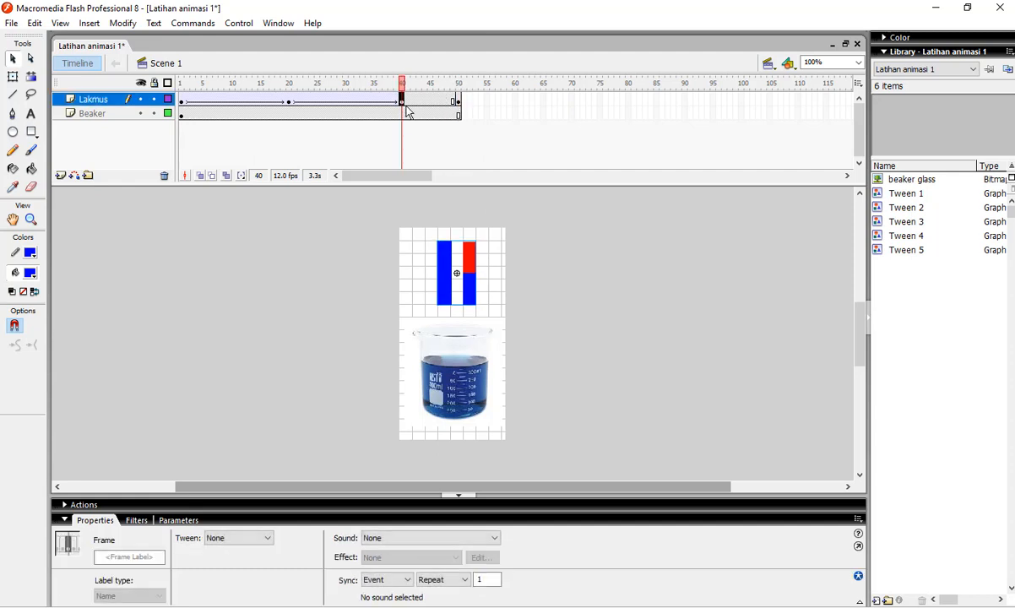
- Align the litmus strips at frame 50 with their position at frame 40 and compare the two keyframes
click(460, 102)
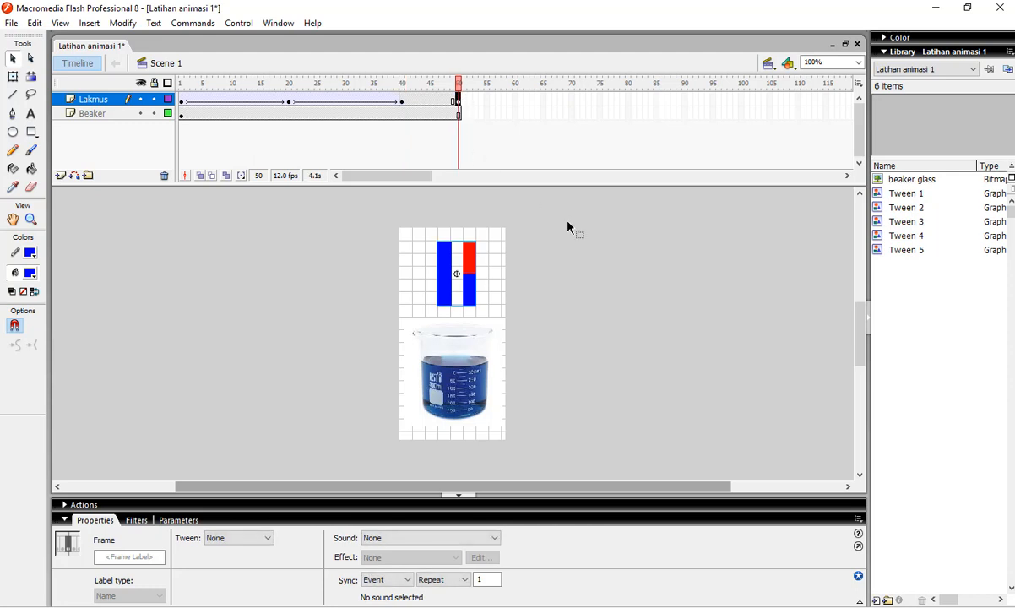
click(403, 101)
click(460, 103)
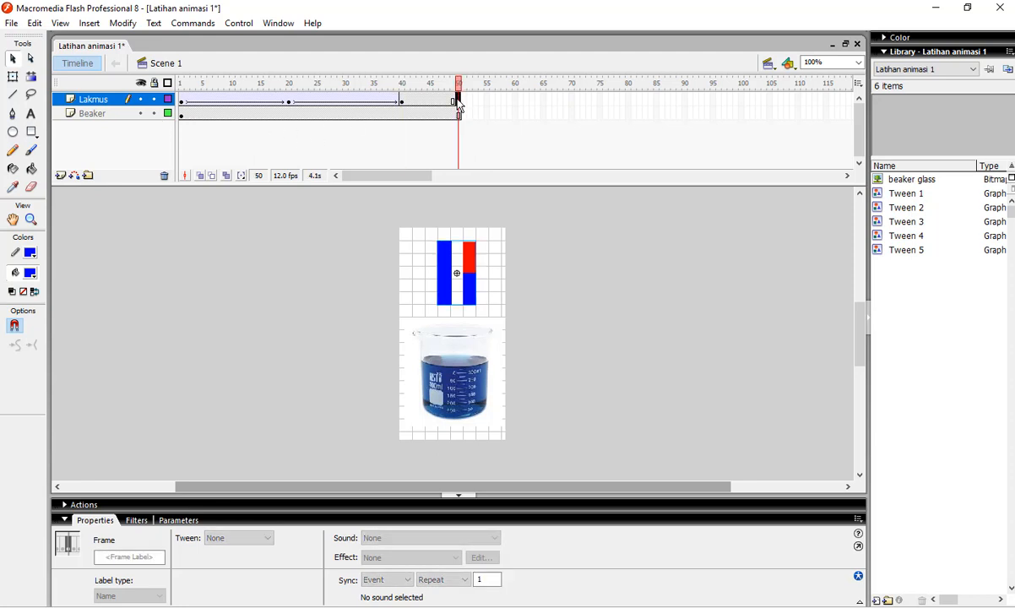
- Move the litmus strips at frame 1 above the beaker to about X 55, Y 18, and nudge them up 1 px after comparing with frames 40 and 50
click(185, 102)
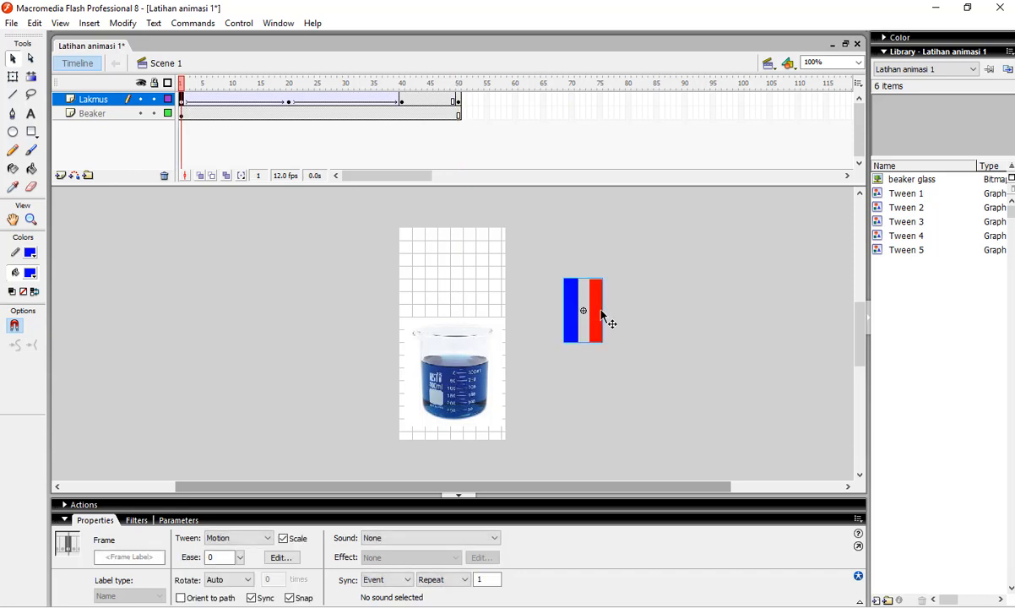
drag(600, 309, 469, 260)
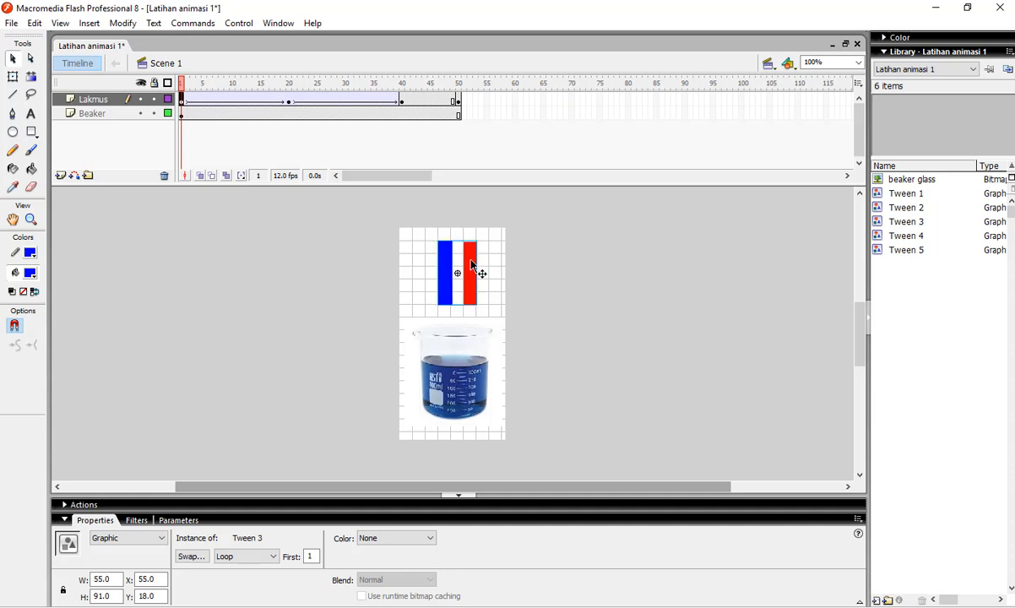
click(402, 101)
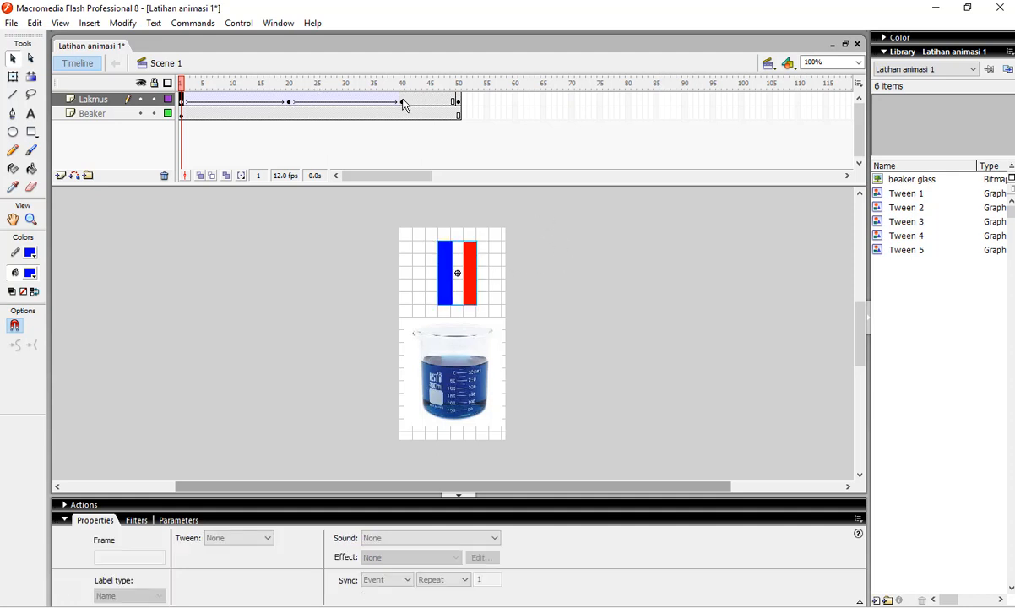
click(457, 100)
click(185, 104)
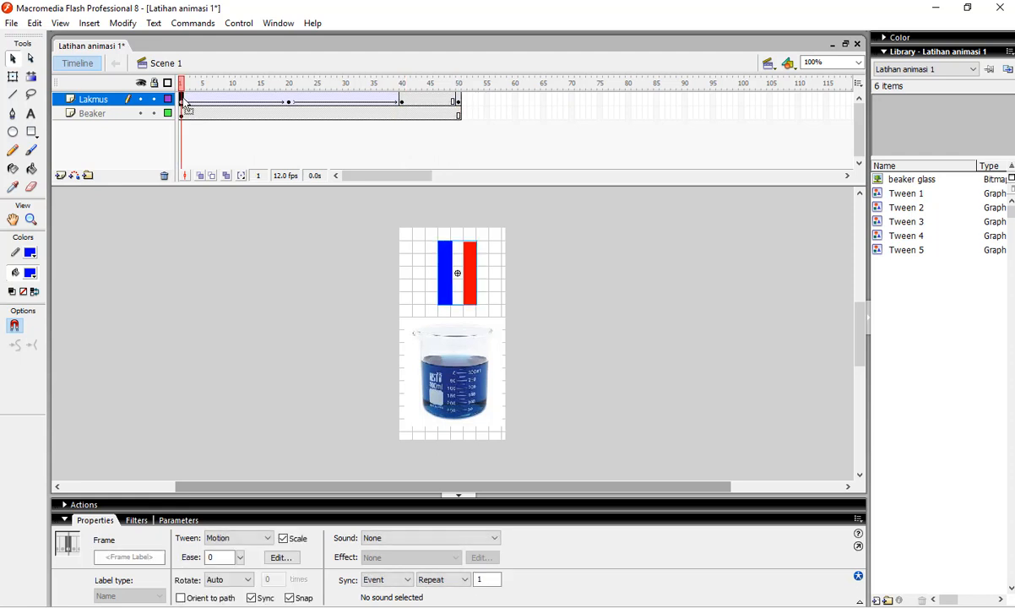
key(Right)
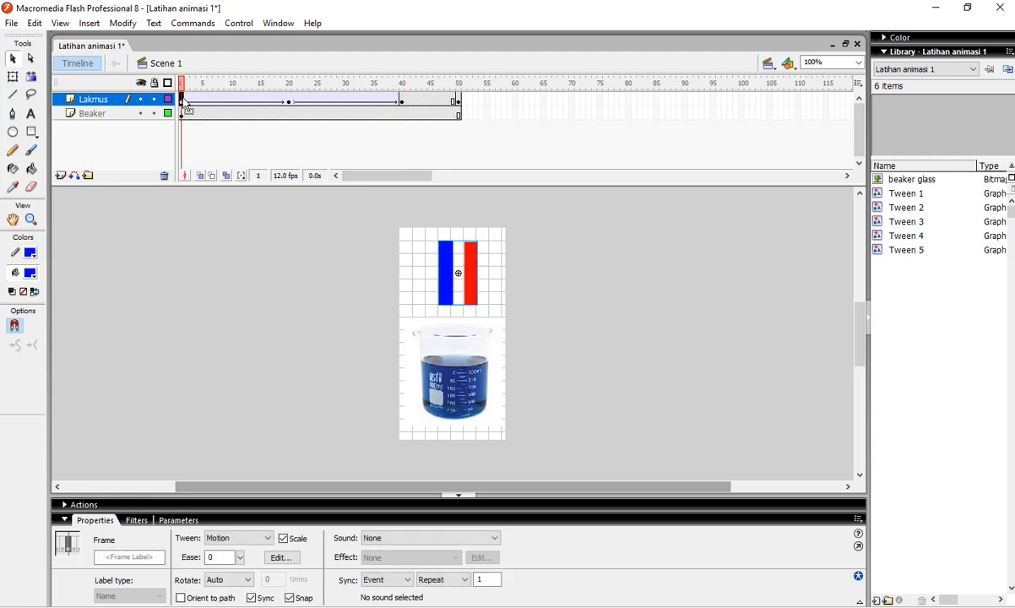
key(Up)
key(Left)
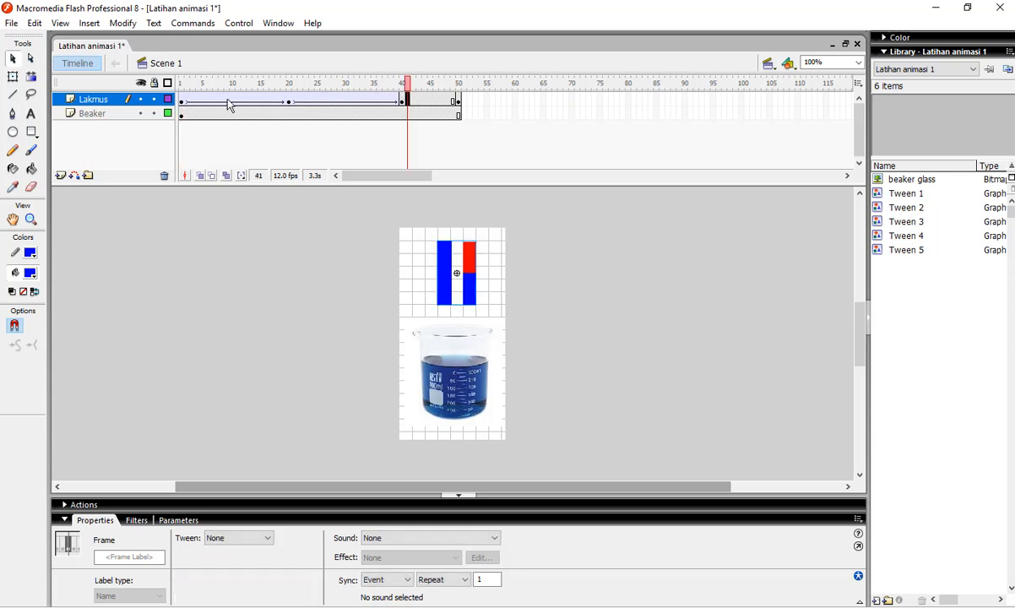
- Move the litmus strips at frame 20 into the beaker, to about X 54, Y 139, and nudge them right 1 px to line up with frame 1
click(289, 102)
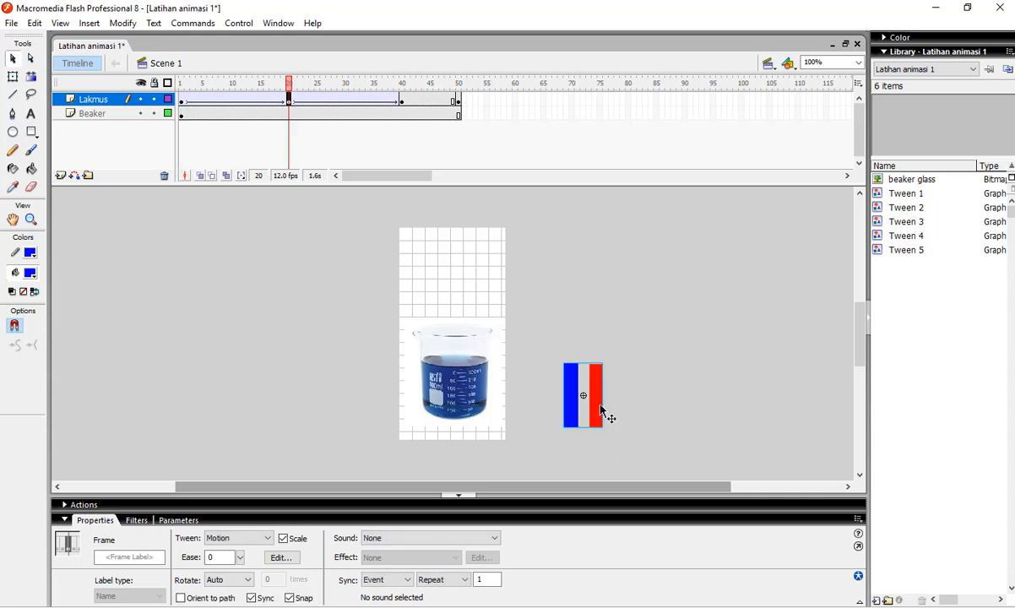
drag(601, 412, 473, 372)
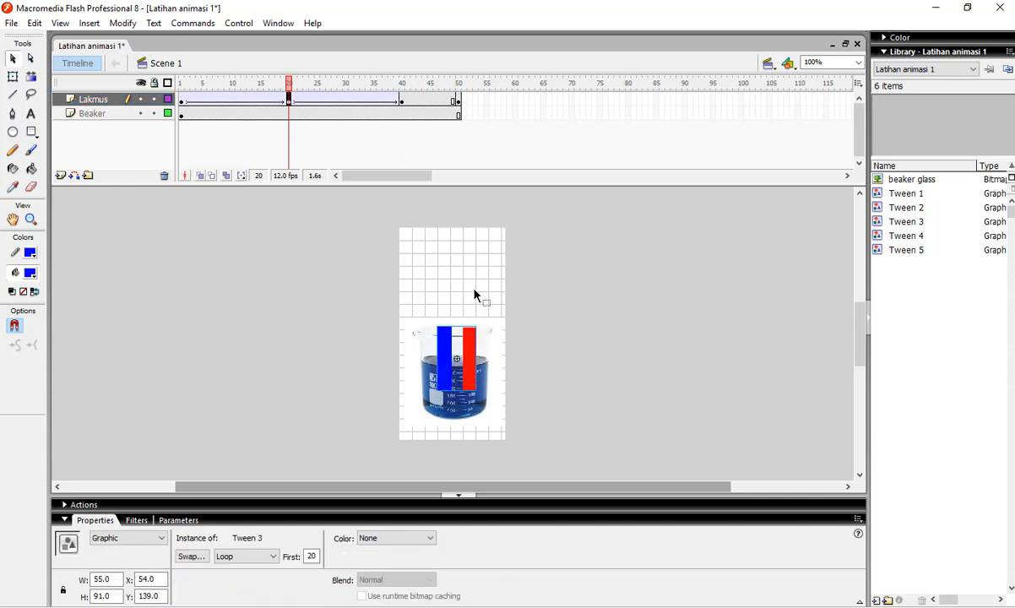
click(183, 101)
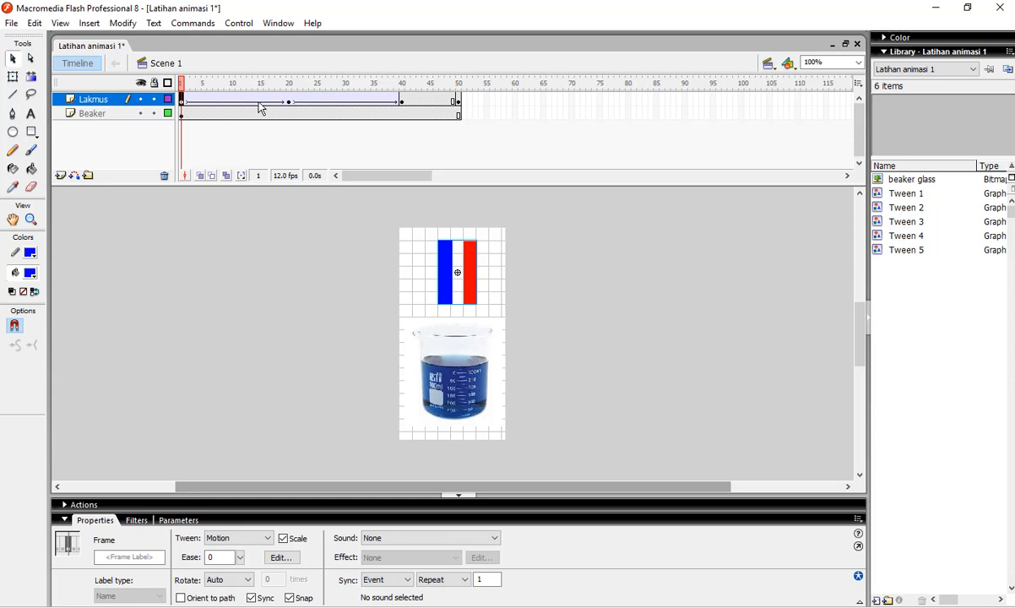
click(289, 101)
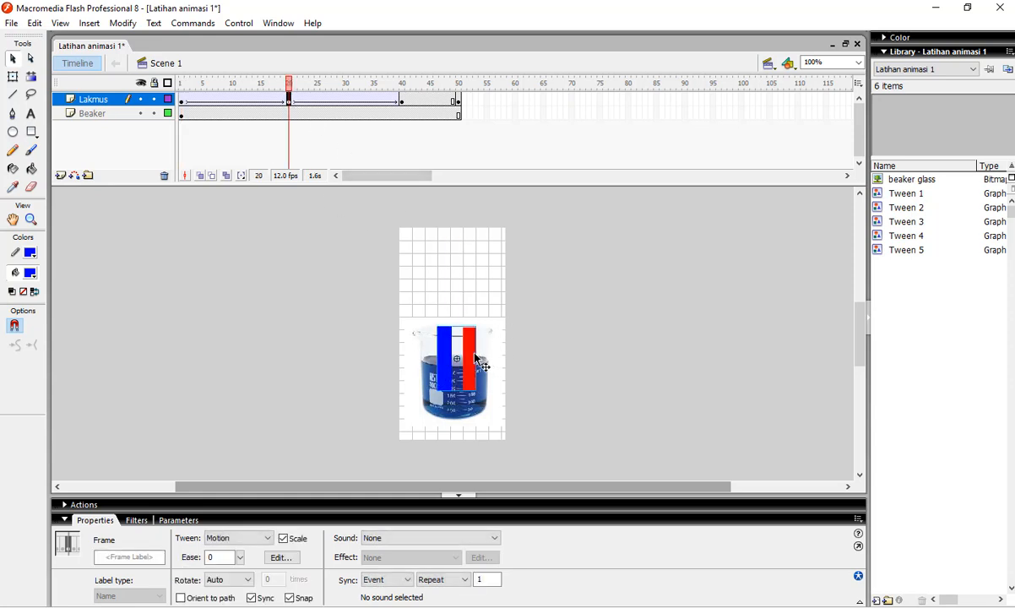
key(Right)
click(586, 402)
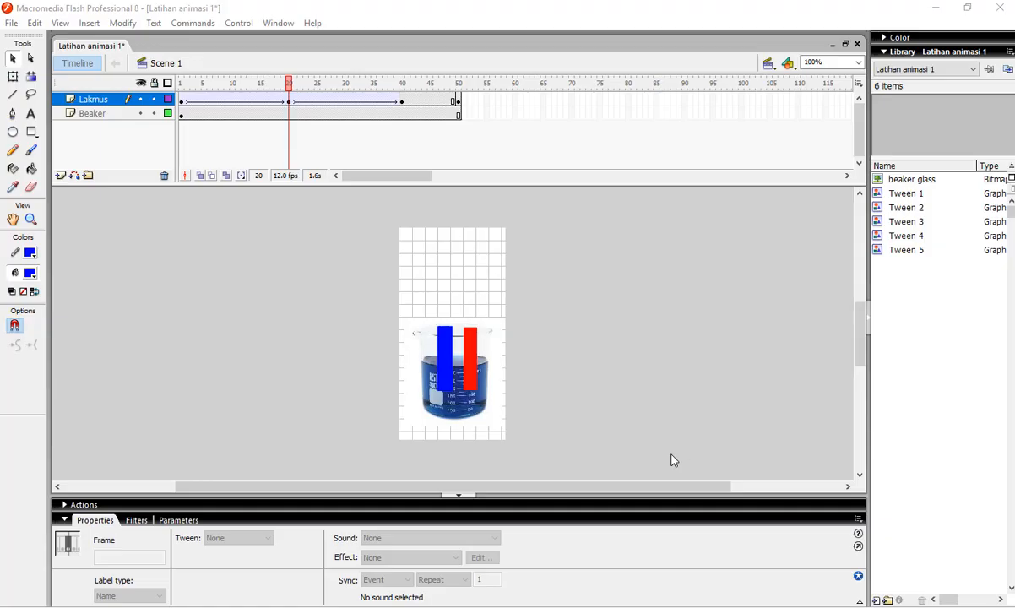
drag(290, 84, 156, 110)
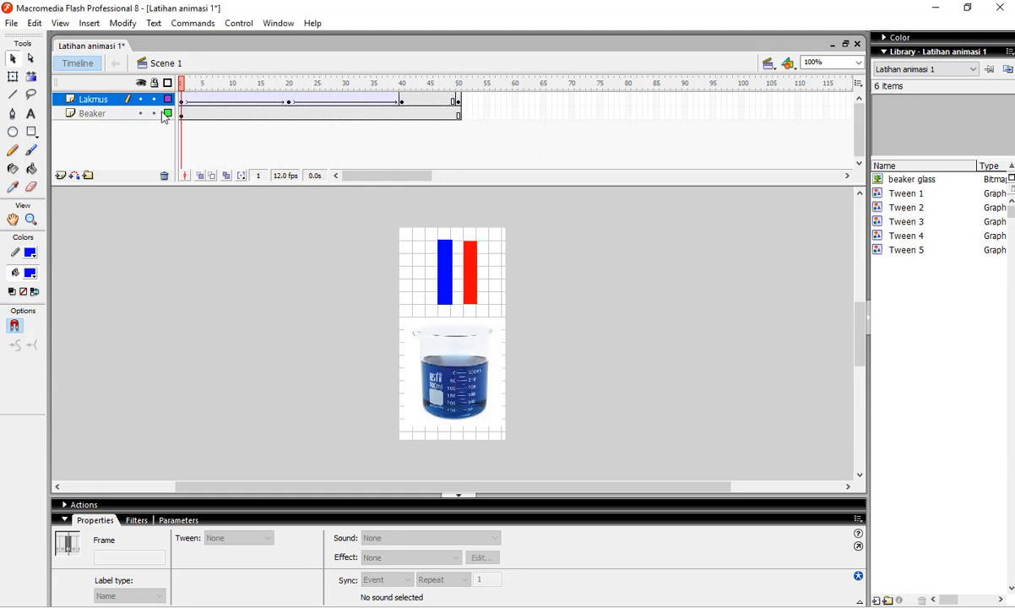
- Check the publish settings and accept them with GIF Image as the only output format
click(11, 24)
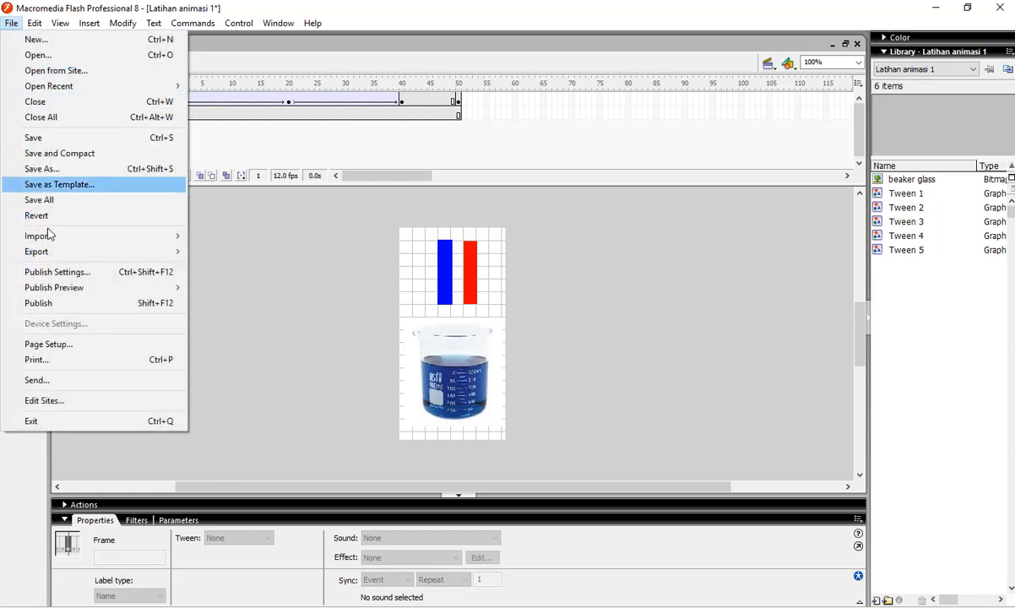
click(57, 272)
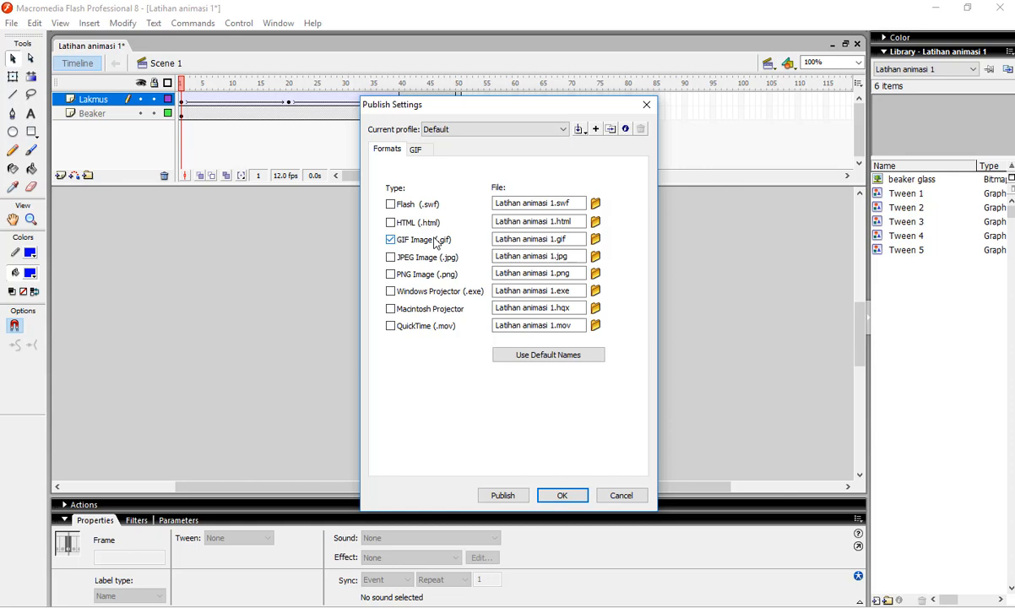
click(562, 497)
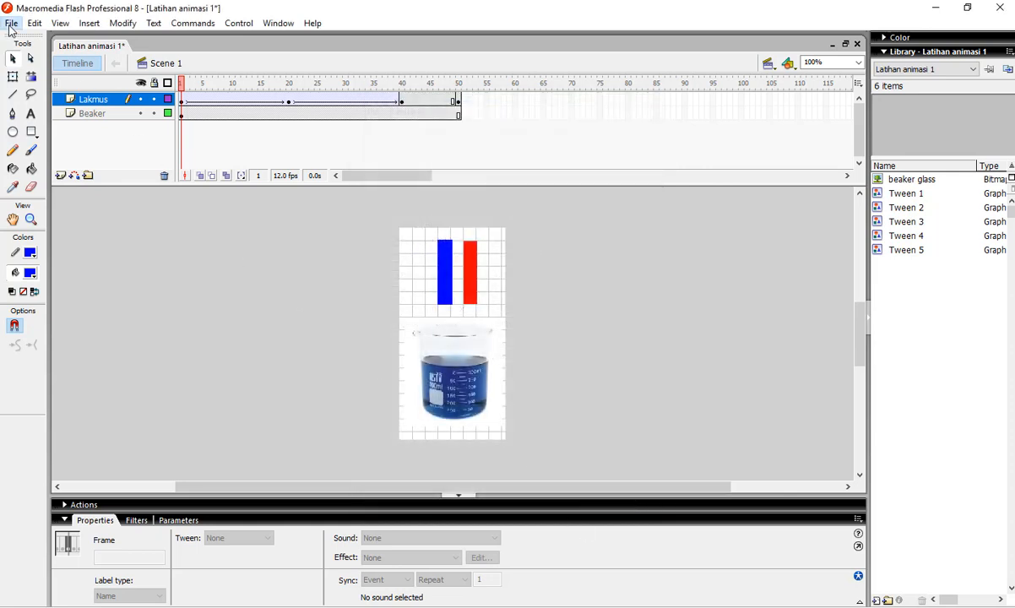
- Export the movie to Documents as an animated GIF named "lakmus ok", at 150 x 300 px, 72 dpi, with standard colors and smoothing
click(11, 23)
mouse_move(74, 252)
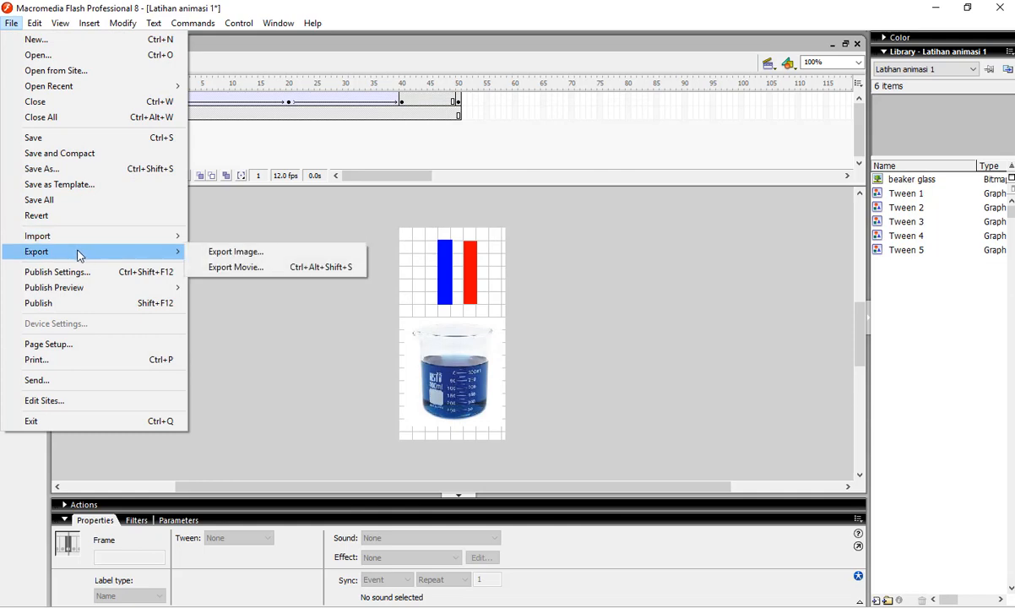
click(234, 269)
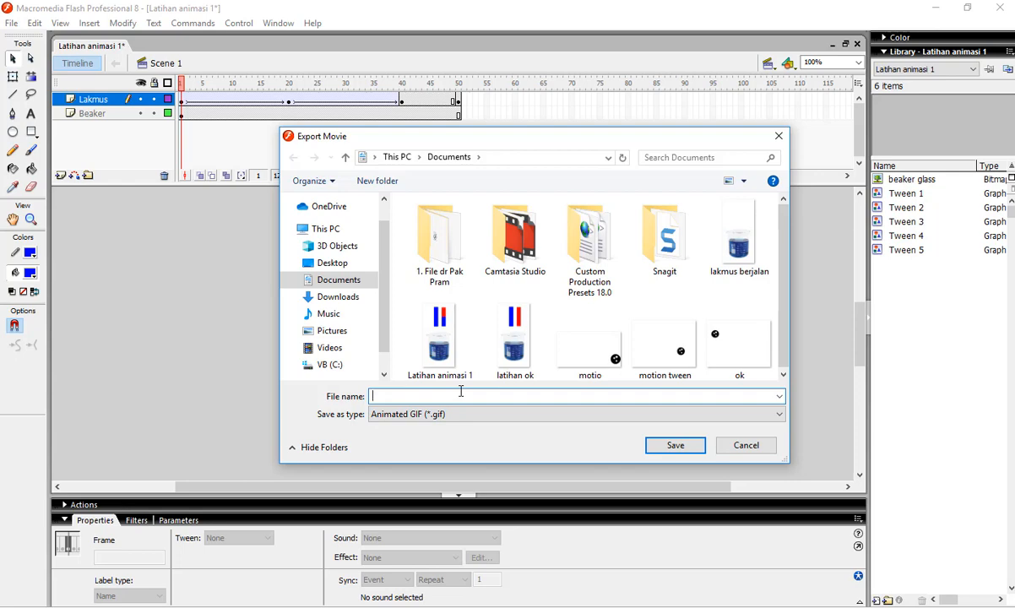
text(l)
key(BackSpace)
text(Latihan)
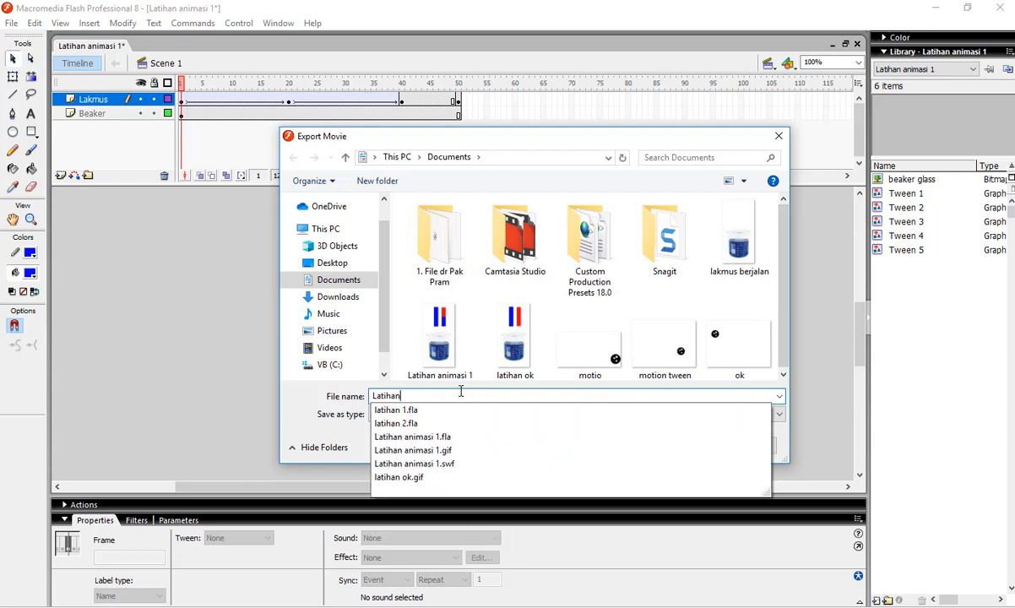
key(BackSpace)
key(BackSpace)
key(BackSpace)
key(BackSpace)
key(BackSpace)
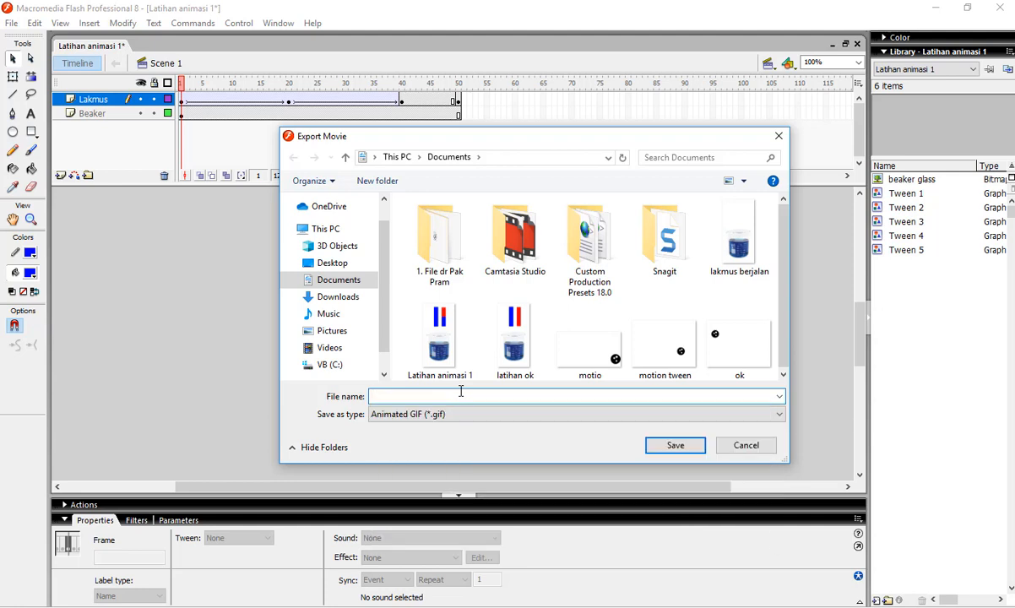
text(lakmus )
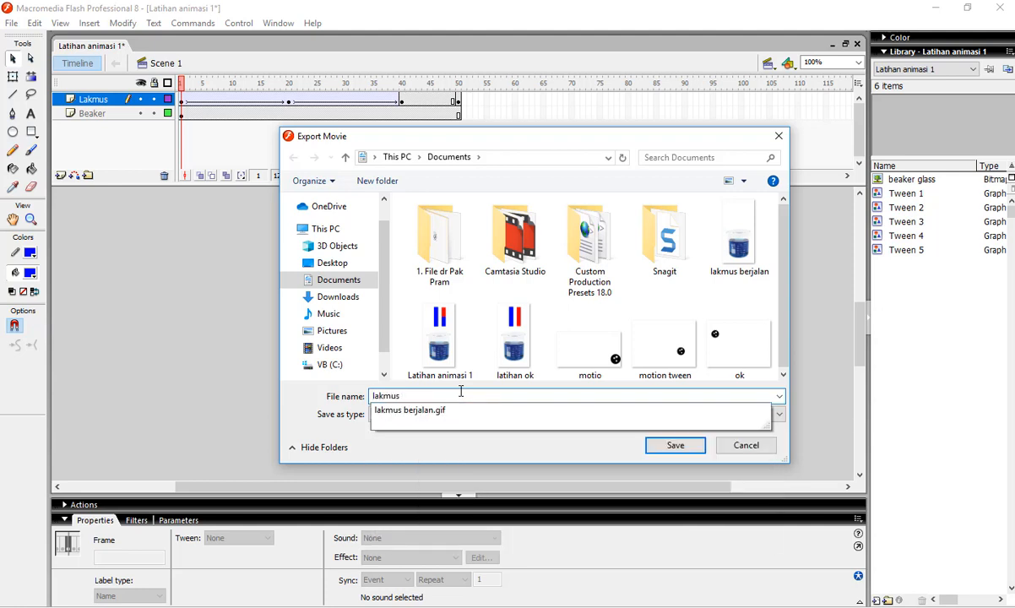
text(ok)
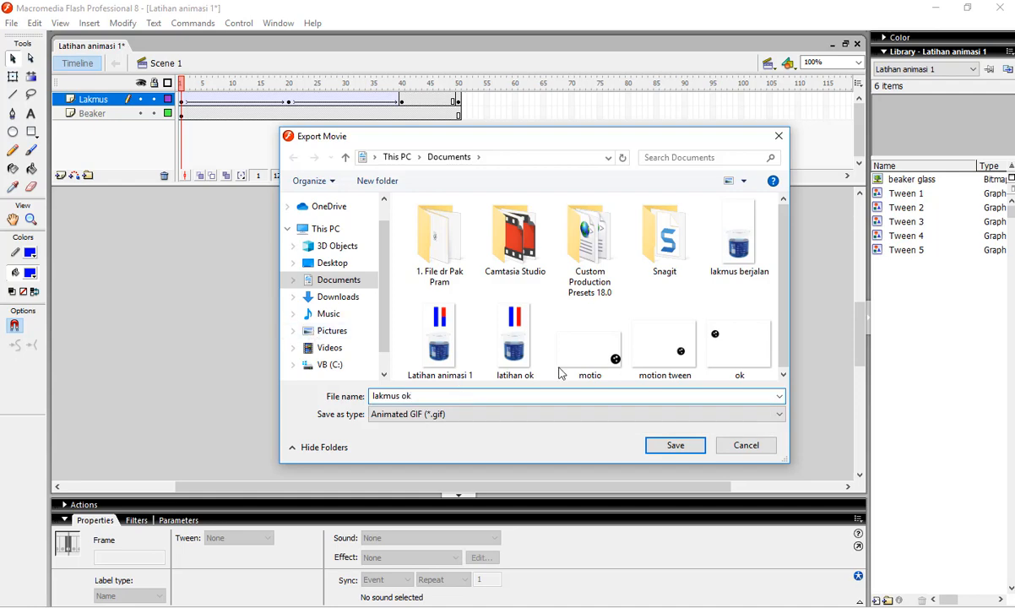
click(675, 445)
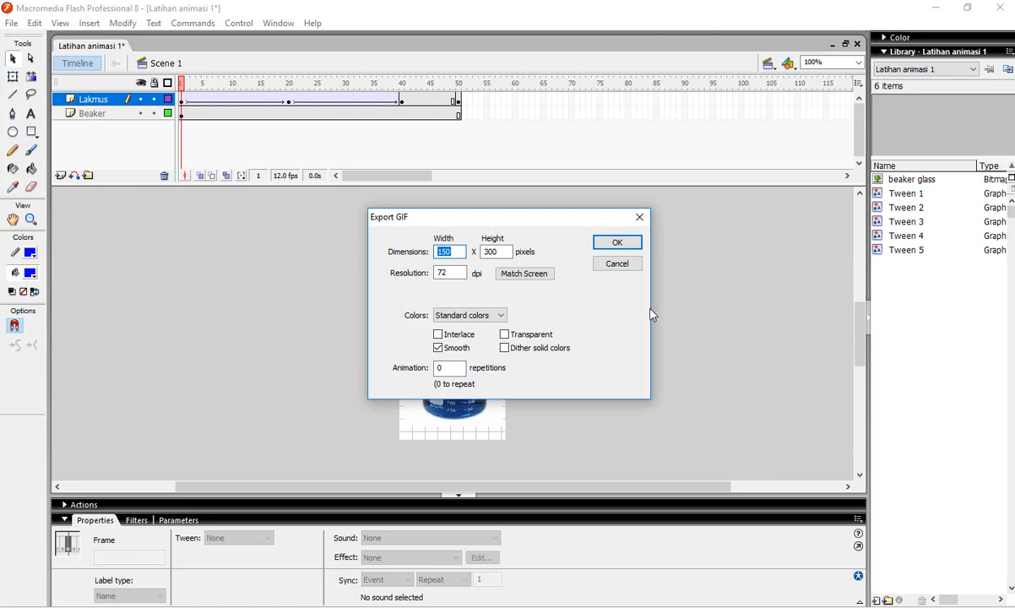
click(622, 249)
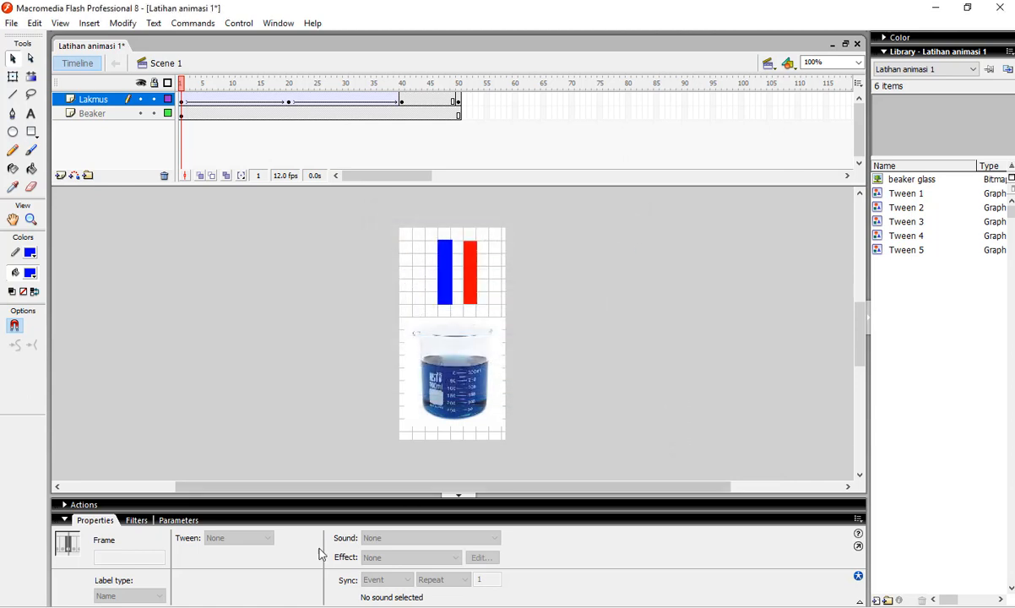
- Preview the exported "lakmus ok" GIF from the Documents folder in Internet Explorer and return to Macromedia Flash
click(157, 607)
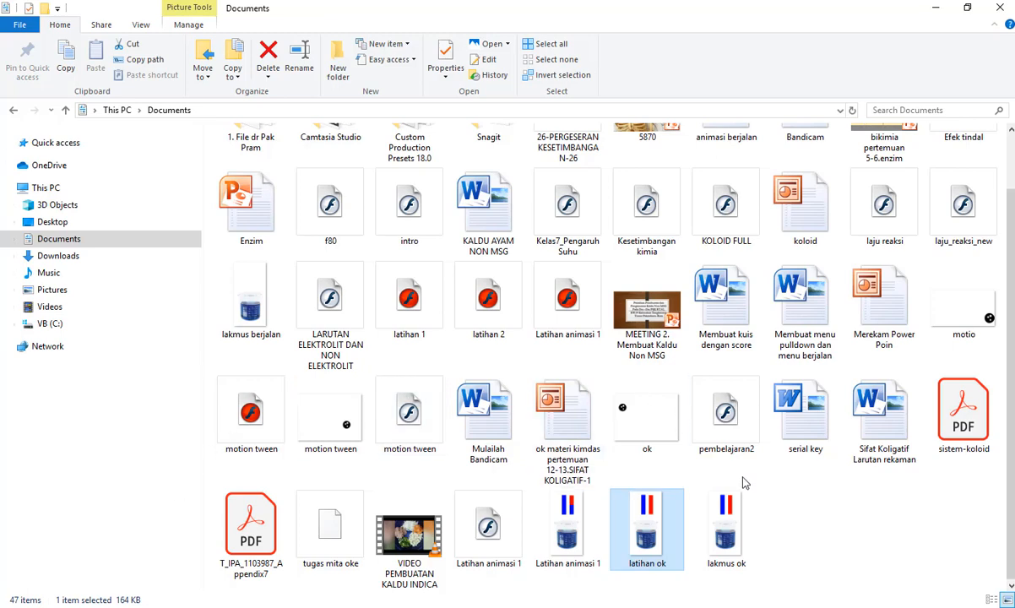
click(732, 540)
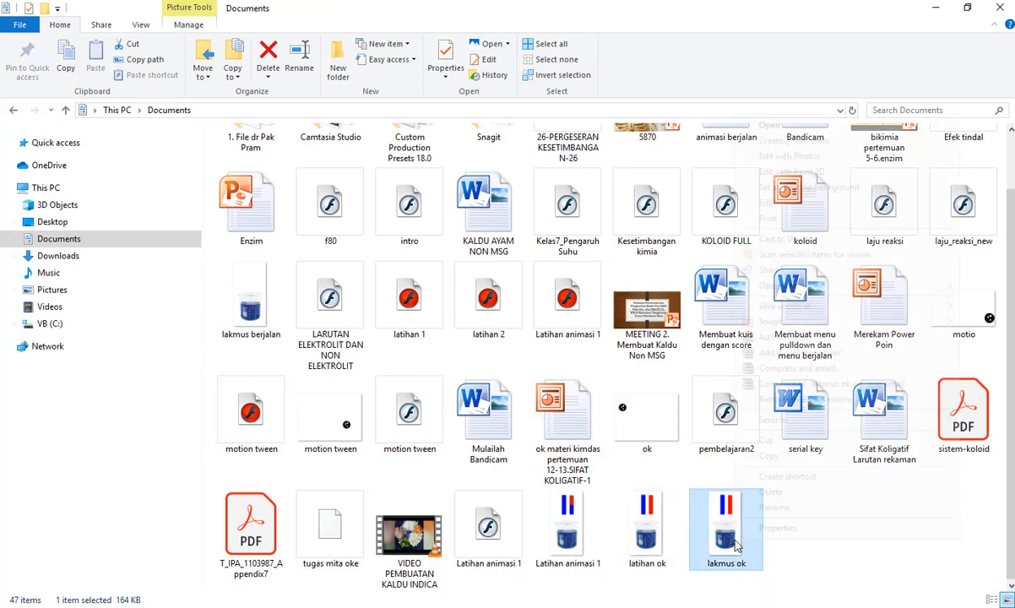
right_click(733, 541)
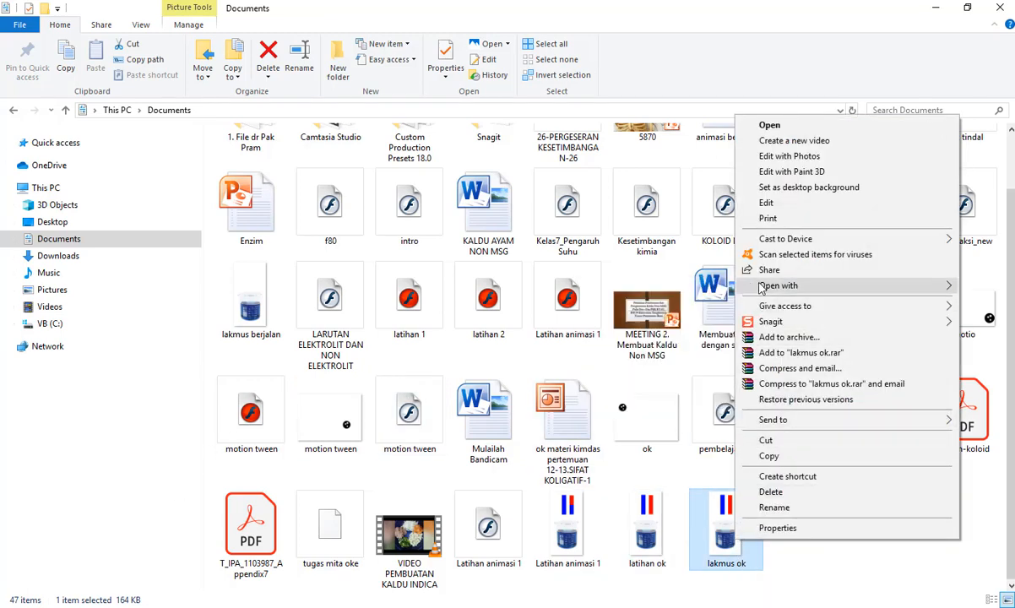
mouse_move(764, 295)
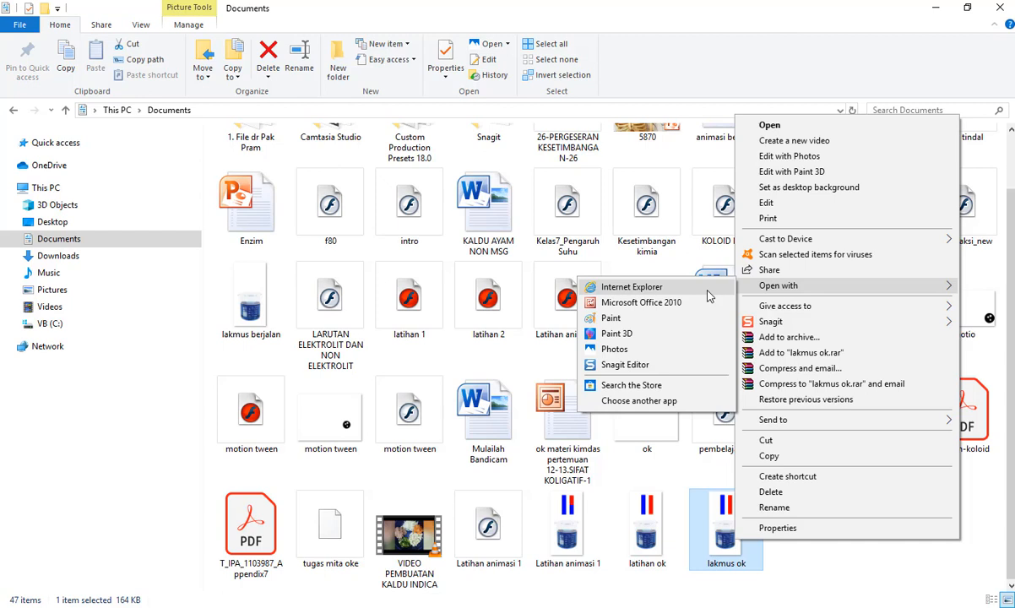
click(633, 287)
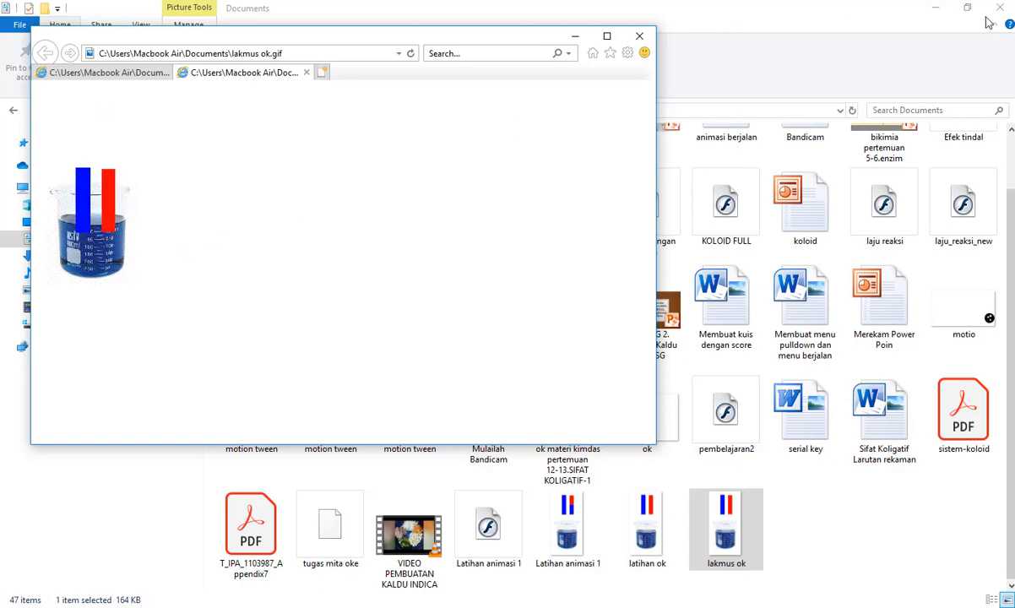
click(943, 7)
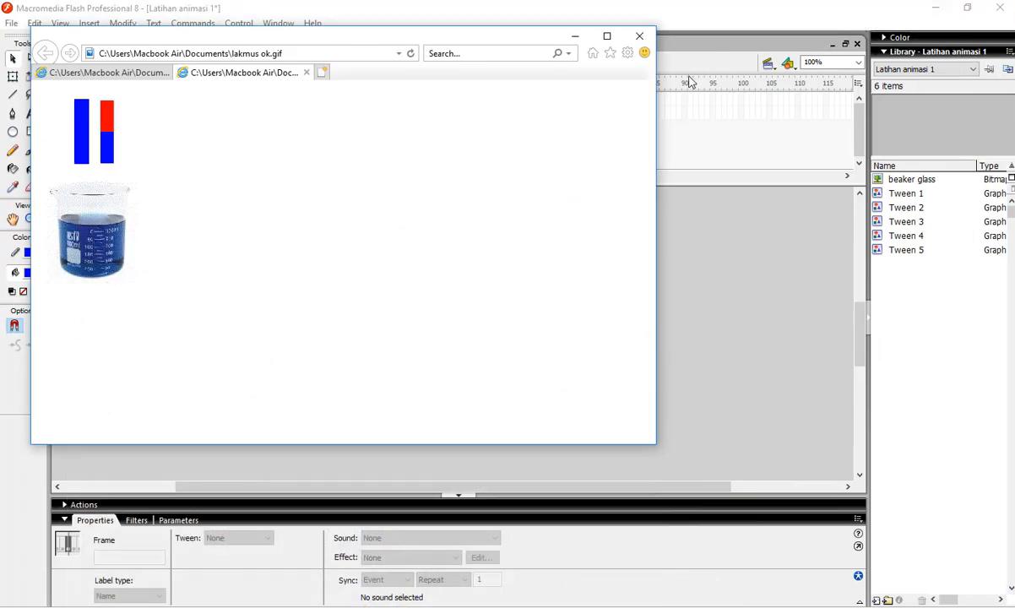
click(760, 290)
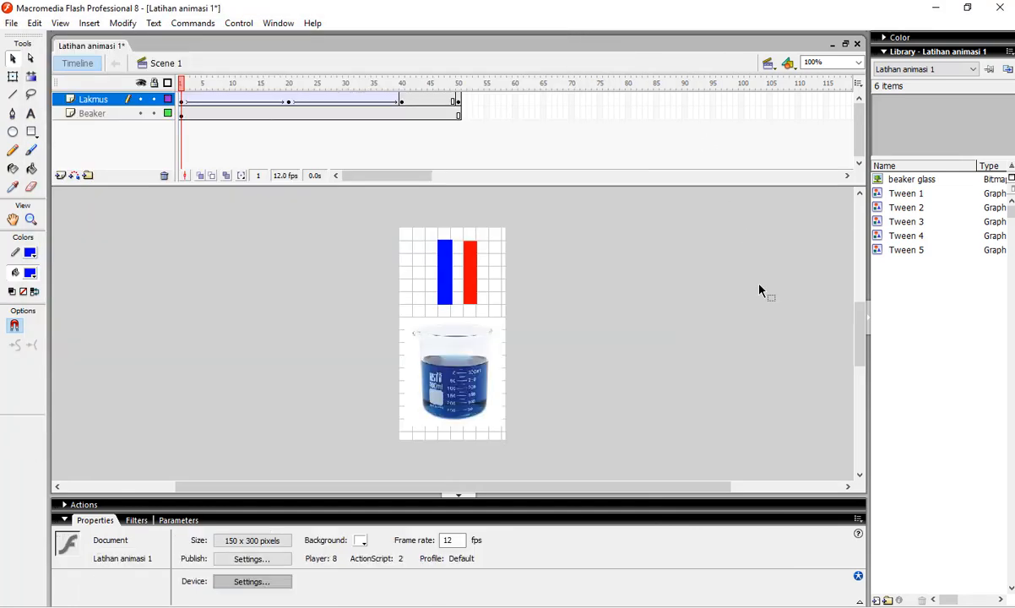